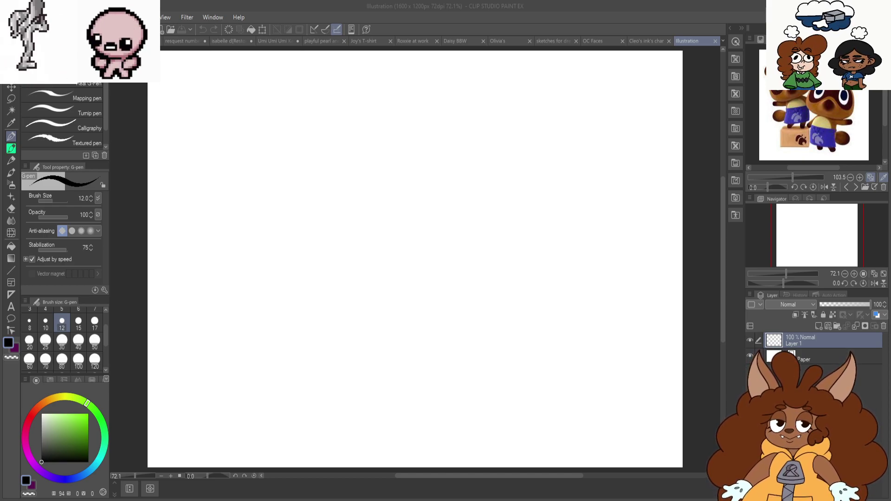
Set the G-pen brush size to 6
{"action": "mouse_move", "coordinate": [292, 168]}
{"action": "left_mouse_down"}
{"action": "mouse_move", "coordinate": [250, 294]}
{"action": "mouse_move", "coordinate": [384, 198]}
{"action": "mouse_move", "coordinate": [235, 253]}
{"action": "left_mouse_up"}
{"action": "key", "text": "ctrl+z"}
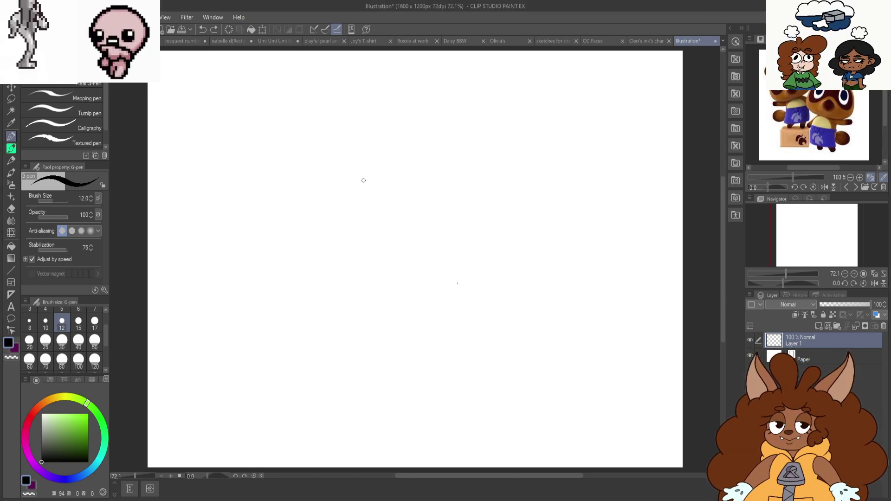
{"action": "scroll", "coordinate": [69, 336], "scroll_direction": "up", "scroll_amount": 2}
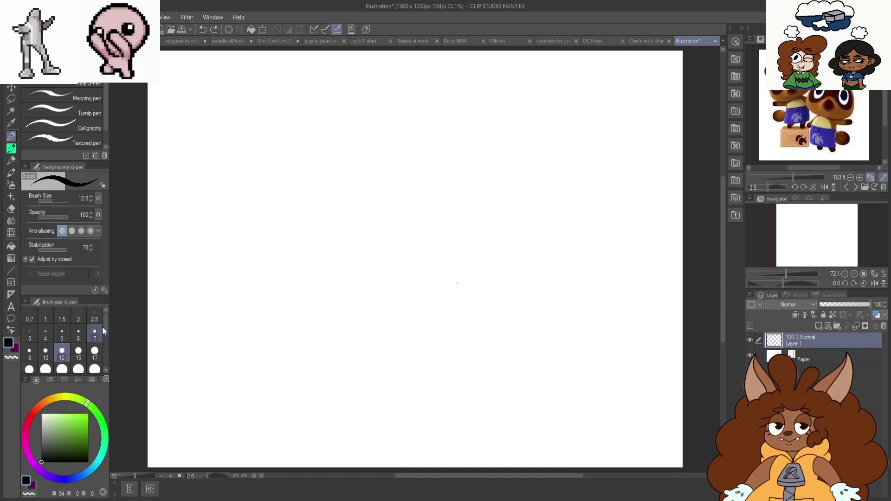
{"action": "left_click", "coordinate": [77, 336]}
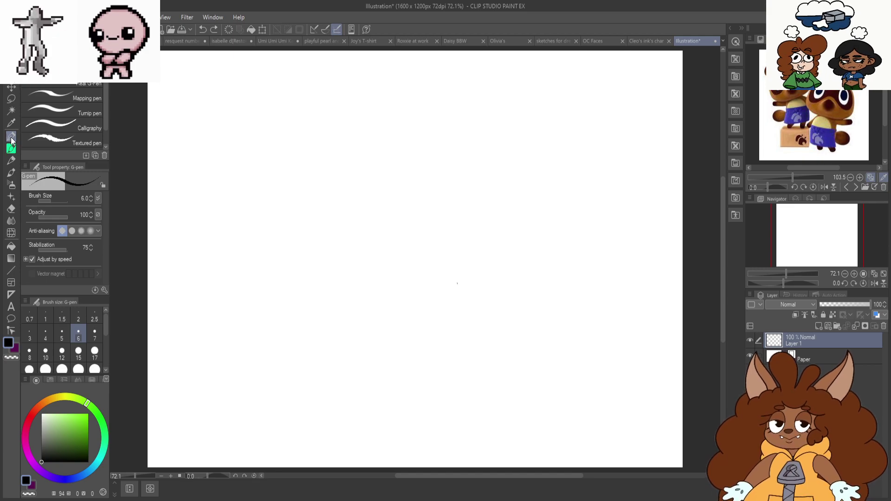
Sketch a large round head in the canvas's upper-left area with an egg-shaped body directly beneath it
{"action": "mouse_move", "coordinate": [313, 141]}
{"action": "left_mouse_down"}
{"action": "mouse_move", "coordinate": [198, 203]}
{"action": "mouse_move", "coordinate": [328, 273]}
{"action": "mouse_move", "coordinate": [348, 152]}
{"action": "mouse_move", "coordinate": [216, 164]}
{"action": "mouse_move", "coordinate": [267, 274]}
{"action": "mouse_move", "coordinate": [359, 200]}
{"action": "left_mouse_up"}
{"action": "scroll", "coordinate": [308, 188], "scroll_direction": "down", "scroll_amount": 1}
{"action": "key", "text": "ctrl+plus"}
{"action": "left_click_drag", "start_coordinate": [278, 277], "coordinate": [259, 369]}
{"action": "key", "text": "ctrl+minus"}
{"action": "key", "text": "ctrl+plus"}
{"action": "key", "text": "ctrl+z"}
{"action": "mouse_move", "coordinate": [255, 255]}
{"action": "left_mouse_down"}
{"action": "mouse_move", "coordinate": [215, 348]}
{"action": "mouse_move", "coordinate": [323, 262]}
{"action": "mouse_move", "coordinate": [223, 295]}
{"action": "mouse_move", "coordinate": [243, 415]}
{"action": "mouse_move", "coordinate": [328, 398]}
{"action": "mouse_move", "coordinate": [333, 344]}
{"action": "left_mouse_up"}
{"action": "key", "text": "ctrl+z"}
{"action": "mouse_move", "coordinate": [315, 259]}
{"action": "left_mouse_down"}
{"action": "mouse_move", "coordinate": [348, 369]}
{"action": "mouse_move", "coordinate": [201, 344]}
{"action": "mouse_move", "coordinate": [260, 247]}
{"action": "left_mouse_up"}
Sketch two short, tapered legs below the egg-shaped body
{"action": "mouse_move", "coordinate": [253, 248]}
{"action": "left_mouse_down"}
{"action": "mouse_move", "coordinate": [208, 357]}
{"action": "mouse_move", "coordinate": [232, 409]}
{"action": "mouse_move", "coordinate": [248, 372]}
{"action": "mouse_move", "coordinate": [204, 321]}
{"action": "mouse_move", "coordinate": [241, 395]}
{"action": "left_mouse_up"}
{"action": "key", "text": "ctrl+minus"}
{"action": "key", "text": "ctrl+plus"}
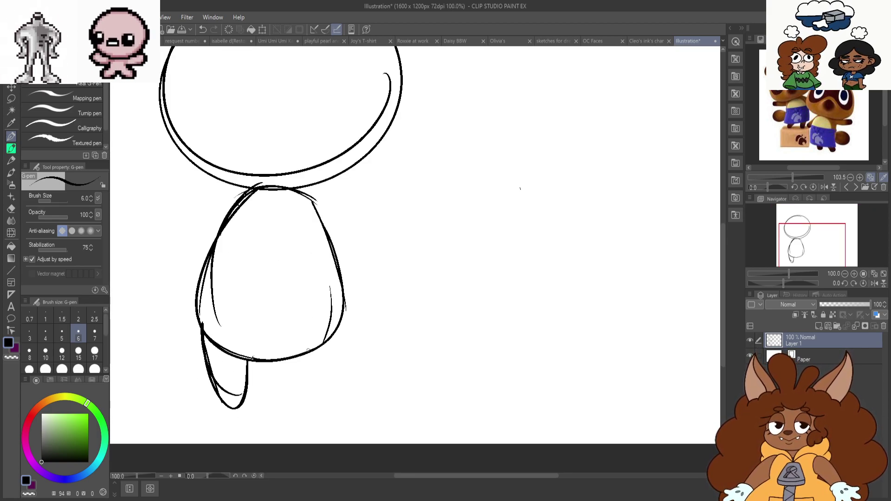
{"action": "mouse_move", "coordinate": [292, 360]}
{"action": "left_mouse_down"}
{"action": "mouse_move", "coordinate": [304, 404]}
{"action": "mouse_move", "coordinate": [332, 395]}
{"action": "left_mouse_up"}
{"action": "mouse_move", "coordinate": [344, 311]}
{"action": "left_mouse_down"}
{"action": "mouse_move", "coordinate": [335, 378]}
{"action": "mouse_move", "coordinate": [303, 396]}
{"action": "left_mouse_up"}
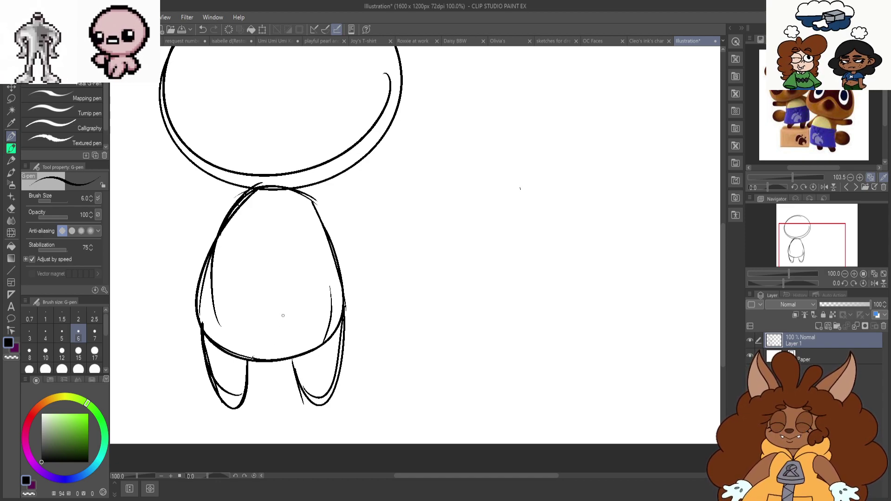
Add a curved vertical centre guideline and a horizontal contour line across the body
{"action": "left_click_drag", "start_coordinate": [274, 193], "coordinate": [245, 357]}
{"action": "mouse_move", "coordinate": [285, 191]}
{"action": "left_mouse_down"}
{"action": "mouse_move", "coordinate": [200, 318]}
{"action": "mouse_move", "coordinate": [311, 199]}
{"action": "mouse_move", "coordinate": [223, 222]}
{"action": "mouse_move", "coordinate": [342, 305]}
{"action": "mouse_move", "coordinate": [274, 183]}
{"action": "mouse_move", "coordinate": [269, 356]}
{"action": "left_mouse_up"}
{"action": "key", "text": "ctrl+z"}
{"action": "key", "text": "ctrl+z"}
{"action": "mouse_move", "coordinate": [255, 193]}
{"action": "left_mouse_down"}
{"action": "mouse_move", "coordinate": [281, 187]}
{"action": "mouse_move", "coordinate": [341, 283]}
{"action": "mouse_move", "coordinate": [235, 337]}
{"action": "mouse_move", "coordinate": [232, 356]}
{"action": "mouse_move", "coordinate": [315, 339]}
{"action": "mouse_move", "coordinate": [252, 352]}
{"action": "left_mouse_up"}
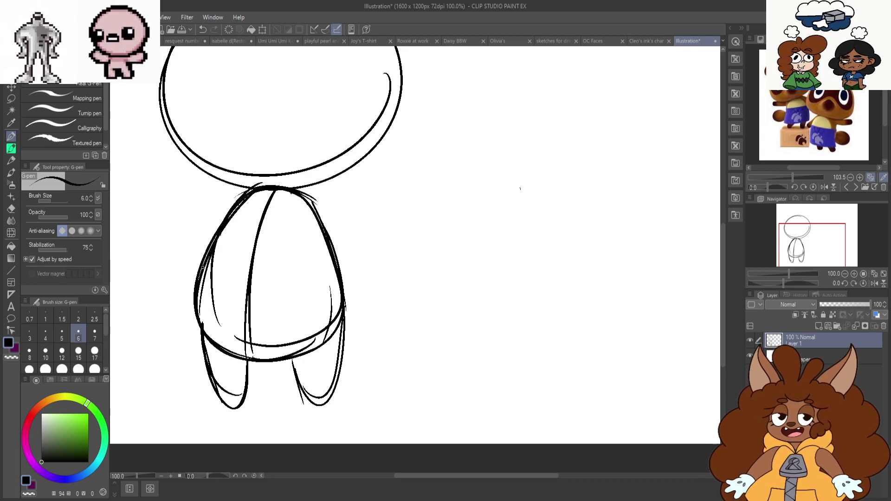
{"action": "left_click_drag", "start_coordinate": [211, 275], "coordinate": [314, 256]}
Reinforce the outer contours of the body and legs with additional strokes
{"action": "scroll", "coordinate": [198, 314], "scroll_direction": "up", "scroll_amount": 1}
{"action": "mouse_move", "coordinate": [191, 293]}
{"action": "left_mouse_down"}
{"action": "mouse_move", "coordinate": [271, 413]}
{"action": "mouse_move", "coordinate": [275, 385]}
{"action": "left_mouse_up"}
{"action": "mouse_move", "coordinate": [187, 296]}
{"action": "left_mouse_down"}
{"action": "mouse_move", "coordinate": [212, 411]}
{"action": "mouse_move", "coordinate": [283, 385]}
{"action": "left_mouse_up"}
{"action": "mouse_move", "coordinate": [338, 383]}
{"action": "left_mouse_down"}
{"action": "mouse_move", "coordinate": [394, 355]}
{"action": "mouse_move", "coordinate": [391, 436]}
{"action": "mouse_move", "coordinate": [414, 325]}
{"action": "left_mouse_up"}
{"action": "key", "text": "ctrl+z"}
{"action": "scroll", "coordinate": [367, 277], "scroll_direction": "down", "scroll_amount": 1}
{"action": "scroll", "coordinate": [397, 186], "scroll_direction": "up", "scroll_amount": 1}
{"action": "left_click_drag", "start_coordinate": [358, 186], "coordinate": [468, 304]}
Undo the contour strokes, the body guidelines and both legs
{"action": "key", "text": "ctrl+z"}
{"action": "key", "text": "ctrl+z"}
{"action": "key", "text": "ctrl+z"}
{"action": "key", "text": "ctrl+z"}
{"action": "key", "text": "ctrl+z"}
{"action": "key", "text": "ctrl+z"}
{"action": "key", "text": "ctrl+z"}
{"action": "key", "text": "ctrl+z"}
{"action": "key", "text": "ctrl+z"}
{"action": "key", "text": "ctrl+z"}
{"action": "key", "text": "ctrl+z"}
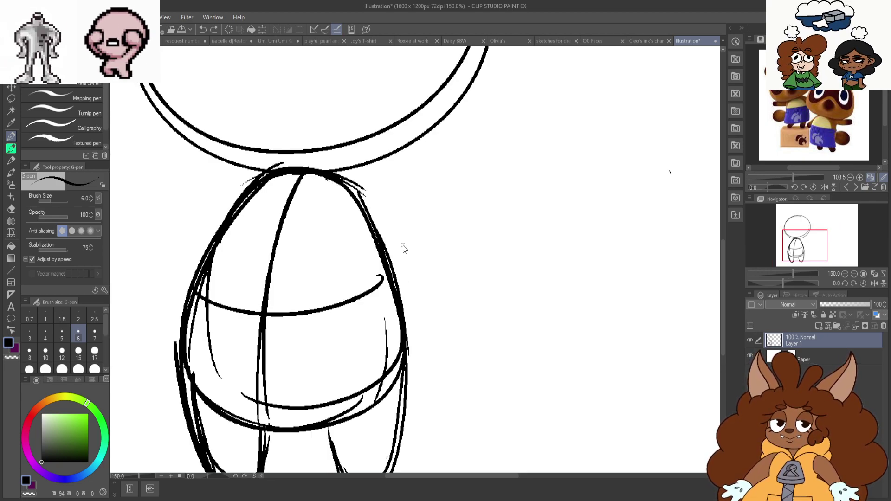
{"action": "key", "text": "ctrl+z"}
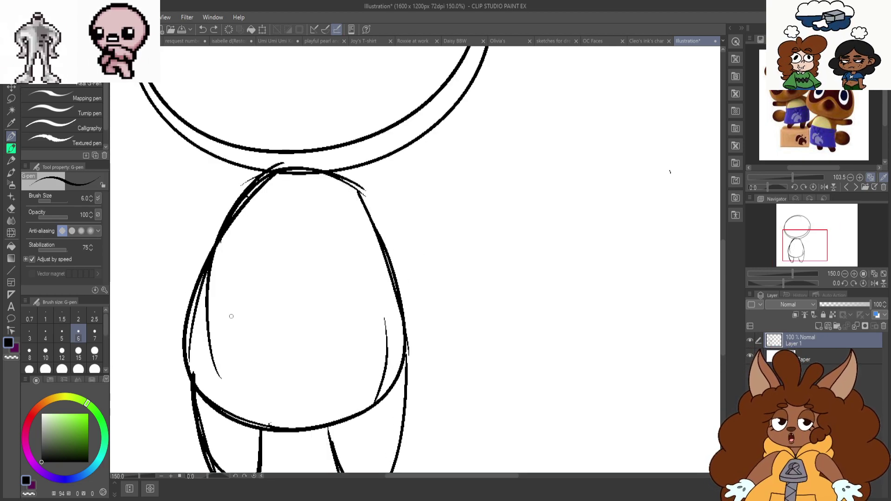
{"action": "scroll", "coordinate": [231, 317], "scroll_direction": "down", "scroll_amount": 1}
{"action": "key", "text": "ctrl+z"}
{"action": "key", "text": "ctrl+z"}
{"action": "key", "text": "ctrl+z"}
{"action": "key", "text": "ctrl+z"}
Erase the remaining head and body with the Hard eraser at size 300
{"action": "left_click", "coordinate": [11, 209]}
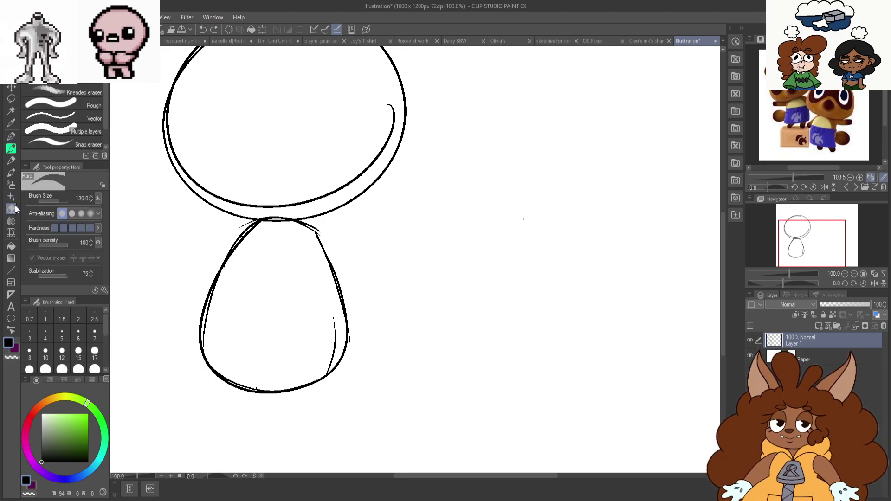
{"action": "scroll", "coordinate": [104, 346], "scroll_direction": "down", "scroll_amount": 3}
{"action": "scroll", "coordinate": [314, 266], "scroll_direction": "down", "scroll_amount": 1}
{"action": "mouse_move", "coordinate": [313, 280]}
{"action": "left_mouse_down"}
{"action": "mouse_move", "coordinate": [364, 223]}
{"action": "mouse_move", "coordinate": [333, 209]}
{"action": "left_mouse_up"}
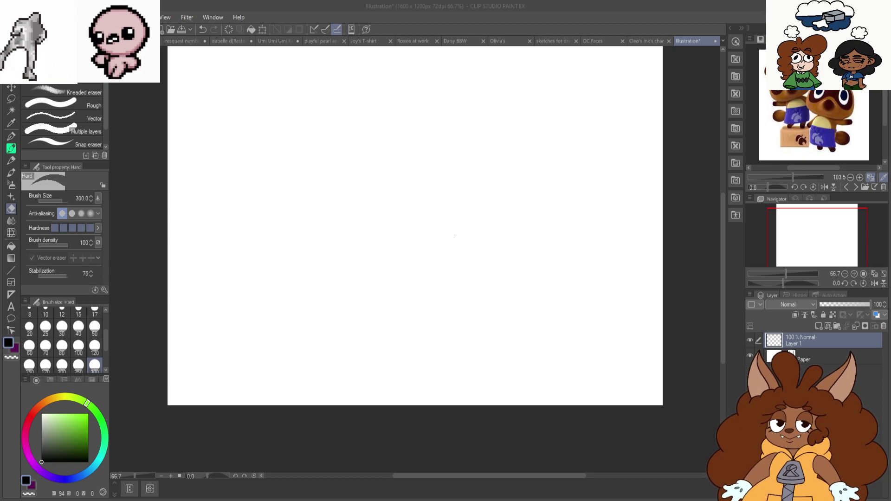
Sketch a new round head with the G-pen and add curved vertical and horizontal face guidelines
{"action": "left_click", "coordinate": [12, 136]}
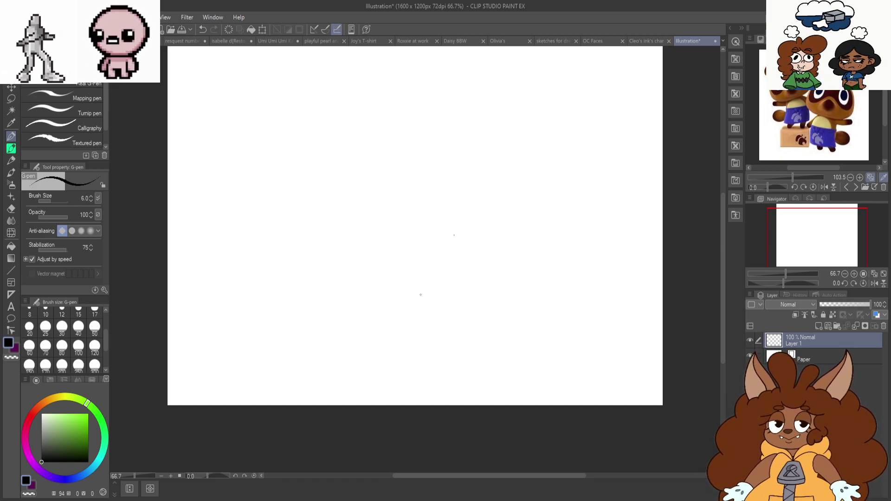
{"action": "mouse_move", "coordinate": [318, 179]}
{"action": "left_mouse_down"}
{"action": "mouse_move", "coordinate": [290, 179]}
{"action": "mouse_move", "coordinate": [348, 190]}
{"action": "mouse_move", "coordinate": [339, 255]}
{"action": "mouse_move", "coordinate": [258, 239]}
{"action": "mouse_move", "coordinate": [301, 178]}
{"action": "mouse_move", "coordinate": [263, 238]}
{"action": "left_mouse_up"}
{"action": "left_click_drag", "start_coordinate": [314, 174], "coordinate": [292, 271]}
{"action": "left_click_drag", "start_coordinate": [261, 238], "coordinate": [350, 245]}
{"action": "left_click_drag", "start_coordinate": [304, 266], "coordinate": [284, 354]}
{"action": "key", "text": "ctrl+z"}
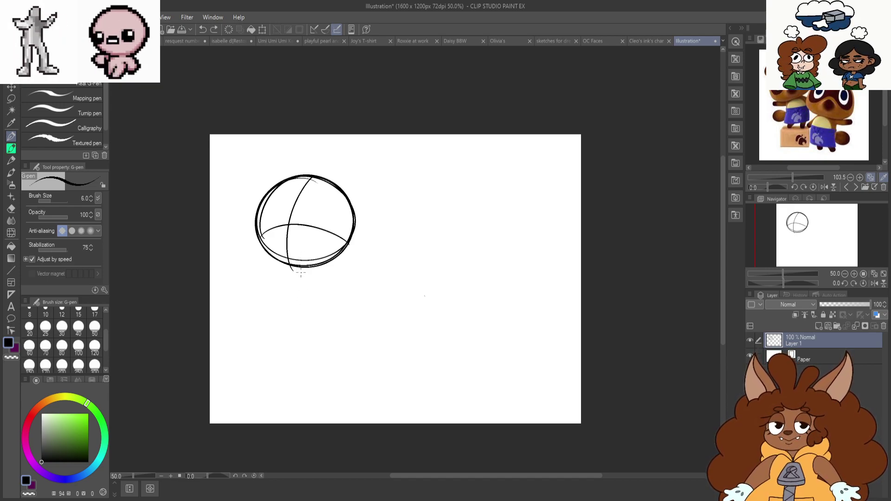
Flip the canvas view horizontally and sketch a slanted spine line ending in a crossing hip line
{"action": "left_click", "coordinate": [874, 283]}
{"action": "left_click", "coordinate": [854, 274]}
{"action": "left_click_drag", "start_coordinate": [529, 261], "coordinate": [561, 367]}
{"action": "left_click_drag", "start_coordinate": [563, 291], "coordinate": [559, 266]}
{"action": "left_click_drag", "start_coordinate": [499, 301], "coordinate": [589, 338]}
{"action": "left_click_drag", "start_coordinate": [525, 309], "coordinate": [514, 303]}
Redraw the leg line straighter below the hip line, and try strokes for the foot and the other leg
{"action": "left_click_drag", "start_coordinate": [509, 315], "coordinate": [541, 401]}
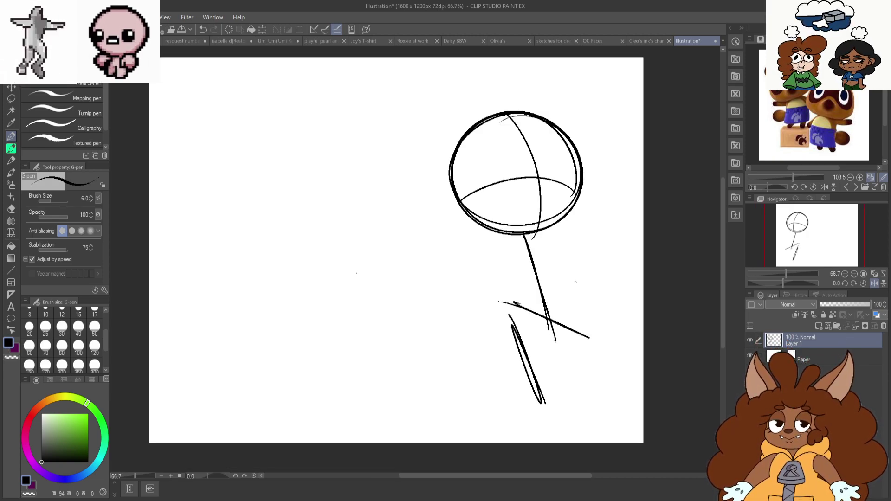
{"action": "key", "text": "ctrl+z"}
{"action": "left_click_drag", "start_coordinate": [515, 310], "coordinate": [522, 403]}
{"action": "left_click_drag", "start_coordinate": [517, 328], "coordinate": [522, 409]}
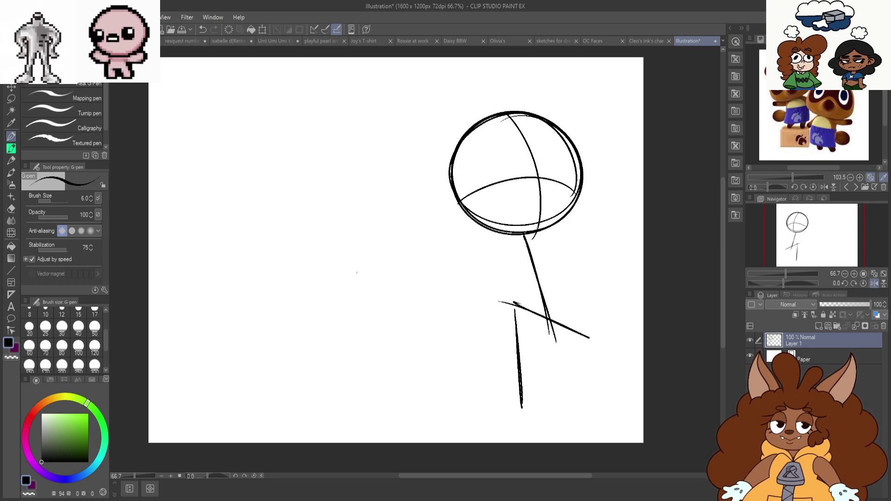
{"action": "scroll", "coordinate": [533, 236], "scroll_direction": "down", "scroll_amount": 1}
{"action": "scroll", "coordinate": [536, 340], "scroll_direction": "up", "scroll_amount": 1}
{"action": "left_click_drag", "start_coordinate": [520, 375], "coordinate": [544, 403]}
{"action": "mouse_move", "coordinate": [557, 296]}
{"action": "left_mouse_down"}
{"action": "mouse_move", "coordinate": [585, 370]}
{"action": "mouse_move", "coordinate": [612, 377]}
{"action": "left_mouse_up"}
{"action": "key", "text": "ctrl+z"}
Restore the unflipped canvas view and undo the leg, hip, spine and face guidelines, keeping the head circle
{"action": "left_click", "coordinate": [874, 283]}
{"action": "key", "text": "ctrl+z"}
{"action": "key", "text": "ctrl+z"}
{"action": "key", "text": "ctrl+z"}
{"action": "key", "text": "ctrl+z"}
{"action": "key", "text": "ctrl+z"}
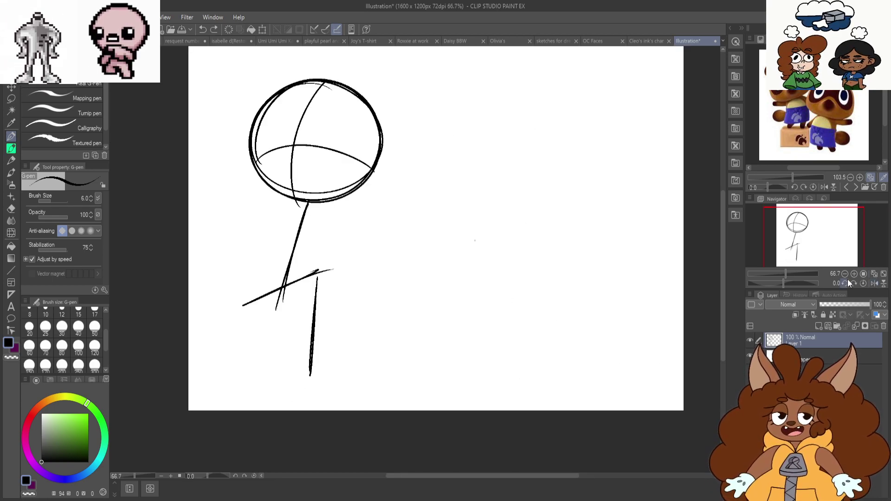
{"action": "key", "text": "ctrl+z"}
{"action": "key", "text": "ctrl+z"}
{"action": "key", "text": "ctrl+z"}
{"action": "key", "text": "ctrl+z"}
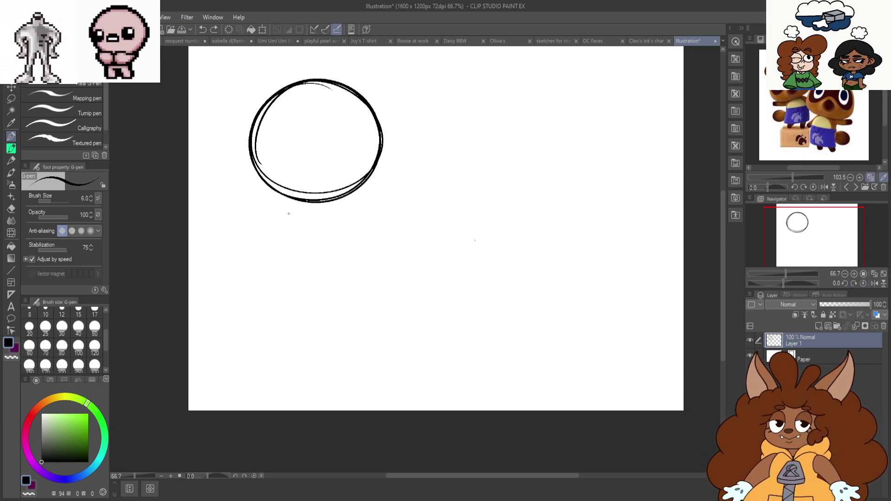
{"action": "scroll", "coordinate": [253, 267], "scroll_direction": "down", "scroll_amount": 1}
{"action": "scroll", "coordinate": [263, 316], "scroll_direction": "up", "scroll_amount": 1}
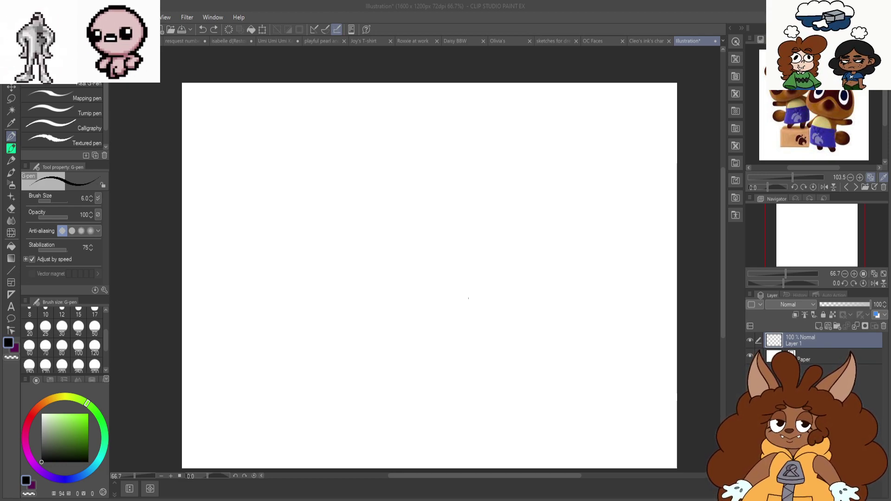
Sketch a round head with a bell-shaped body below it, including a slanted centre line
{"action": "left_click", "coordinate": [11, 137]}
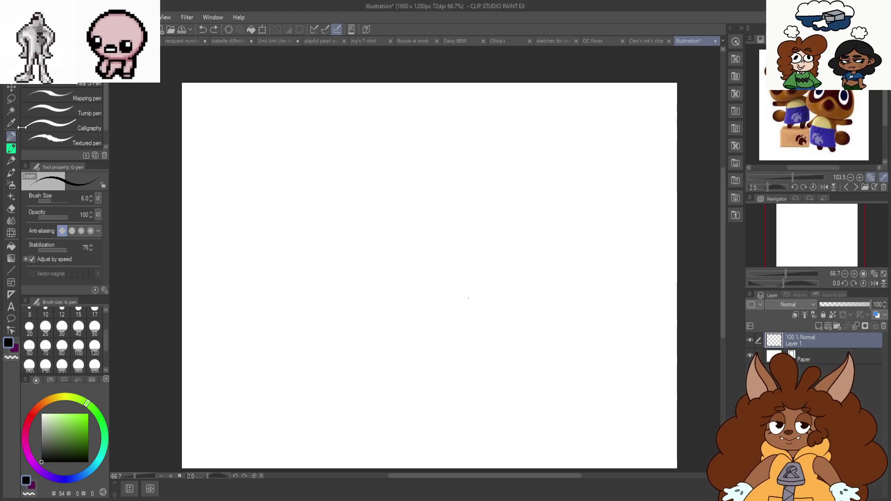
{"action": "mouse_move", "coordinate": [325, 152]}
{"action": "left_mouse_down"}
{"action": "mouse_move", "coordinate": [328, 272]}
{"action": "mouse_move", "coordinate": [299, 135]}
{"action": "mouse_move", "coordinate": [327, 150]}
{"action": "mouse_move", "coordinate": [358, 227]}
{"action": "mouse_move", "coordinate": [264, 254]}
{"action": "mouse_move", "coordinate": [311, 249]}
{"action": "mouse_move", "coordinate": [268, 318]}
{"action": "left_mouse_up"}
{"action": "key", "text": "ctrl+z"}
{"action": "scroll", "coordinate": [325, 158], "scroll_direction": "down", "scroll_amount": 1}
{"action": "scroll", "coordinate": [316, 243], "scroll_direction": "up", "scroll_amount": 1}
{"action": "mouse_move", "coordinate": [260, 250]}
{"action": "left_mouse_down"}
{"action": "mouse_move", "coordinate": [309, 247]}
{"action": "mouse_move", "coordinate": [258, 264]}
{"action": "mouse_move", "coordinate": [238, 315]}
{"action": "mouse_move", "coordinate": [309, 316]}
{"action": "mouse_move", "coordinate": [309, 304]}
{"action": "left_mouse_up"}
{"action": "mouse_move", "coordinate": [312, 252]}
{"action": "left_mouse_down"}
{"action": "mouse_move", "coordinate": [312, 304]}
{"action": "mouse_move", "coordinate": [246, 331]}
{"action": "mouse_move", "coordinate": [236, 314]}
{"action": "left_mouse_up"}
Sketch two tapered legs beneath the bell-shaped body
{"action": "left_click_drag", "start_coordinate": [242, 332], "coordinate": [264, 393]}
{"action": "scroll", "coordinate": [285, 155], "scroll_direction": "down", "scroll_amount": 1}
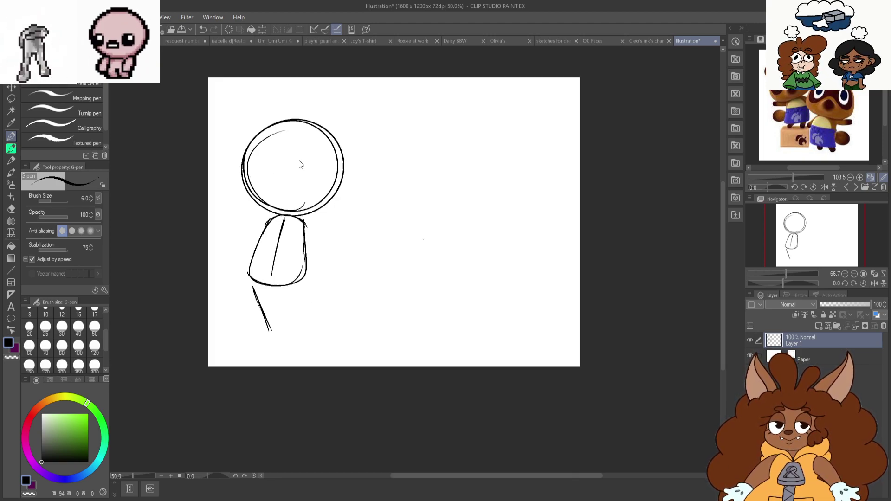
{"action": "scroll", "coordinate": [285, 156], "scroll_direction": "up", "scroll_amount": 2}
{"action": "mouse_move", "coordinate": [220, 230]}
{"action": "left_mouse_down"}
{"action": "mouse_move", "coordinate": [272, 293]}
{"action": "mouse_move", "coordinate": [265, 243]}
{"action": "mouse_move", "coordinate": [310, 318]}
{"action": "mouse_move", "coordinate": [331, 331]}
{"action": "mouse_move", "coordinate": [349, 219]}
{"action": "left_mouse_up"}
{"action": "scroll", "coordinate": [301, 243], "scroll_direction": "up", "scroll_amount": 1}
{"action": "left_click_drag", "start_coordinate": [290, 246], "coordinate": [321, 344]}
{"action": "left_click_drag", "start_coordinate": [349, 220], "coordinate": [333, 333]}
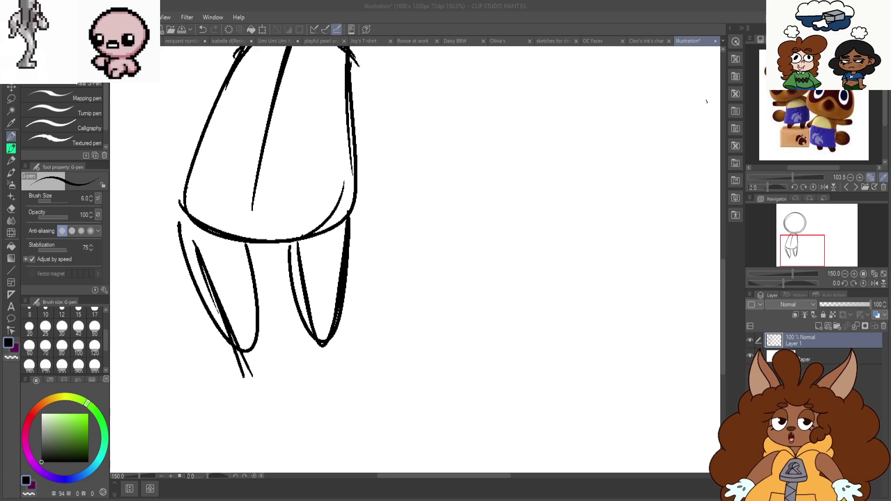
{"action": "mouse_move", "coordinate": [202, 328]}
{"action": "left_mouse_down"}
{"action": "mouse_move", "coordinate": [365, 352]}
{"action": "mouse_move", "coordinate": [210, 327]}
{"action": "mouse_move", "coordinate": [354, 347]}
{"action": "left_mouse_up"}
{"action": "scroll", "coordinate": [322, 325], "scroll_direction": "down", "scroll_amount": 1}
{"action": "scroll", "coordinate": [248, 367], "scroll_direction": "up", "scroll_amount": 1}
{"action": "mouse_move", "coordinate": [249, 315]}
{"action": "left_mouse_down"}
{"action": "mouse_move", "coordinate": [171, 348]}
{"action": "mouse_move", "coordinate": [243, 309]}
{"action": "mouse_move", "coordinate": [170, 356]}
{"action": "mouse_move", "coordinate": [312, 400]}
{"action": "left_mouse_up"}
{"action": "key", "text": "ctrl+z"}
{"action": "key", "text": "ctrl+z"}
{"action": "key", "text": "ctrl+z"}
{"action": "scroll", "coordinate": [298, 406], "scroll_direction": "down", "scroll_amount": 3}
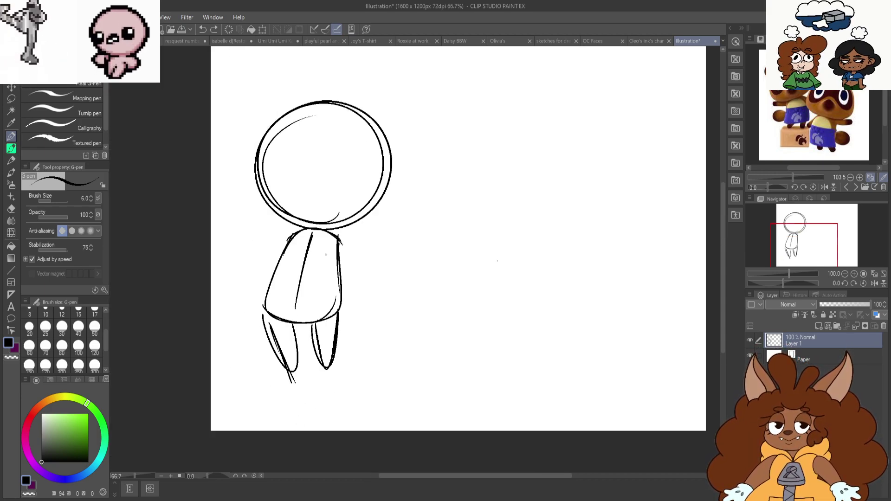
Reinforce the sides and lower edge of the body and the outlines of both legs
{"action": "scroll", "coordinate": [307, 302], "scroll_direction": "up", "scroll_amount": 3}
{"action": "mouse_move", "coordinate": [338, 150]}
{"action": "left_mouse_down"}
{"action": "mouse_move", "coordinate": [210, 312]}
{"action": "mouse_move", "coordinate": [301, 375]}
{"action": "left_mouse_up"}
{"action": "left_click_drag", "start_coordinate": [238, 355], "coordinate": [385, 332]}
{"action": "mouse_move", "coordinate": [388, 185]}
{"action": "left_mouse_down"}
{"action": "mouse_move", "coordinate": [318, 366]}
{"action": "mouse_move", "coordinate": [288, 369]}
{"action": "left_mouse_up"}
{"action": "scroll", "coordinate": [288, 369], "scroll_direction": "down", "scroll_amount": 2}
{"action": "scroll", "coordinate": [223, 250], "scroll_direction": "up", "scroll_amount": 2}
{"action": "mouse_move", "coordinate": [223, 249]}
{"action": "left_mouse_down"}
{"action": "mouse_move", "coordinate": [271, 364]}
{"action": "mouse_move", "coordinate": [304, 307]}
{"action": "mouse_move", "coordinate": [382, 357]}
{"action": "mouse_move", "coordinate": [389, 246]}
{"action": "mouse_move", "coordinate": [384, 318]}
{"action": "mouse_move", "coordinate": [362, 344]}
{"action": "left_mouse_up"}
{"action": "scroll", "coordinate": [345, 383], "scroll_direction": "down", "scroll_amount": 2}
{"action": "scroll", "coordinate": [367, 219], "scroll_direction": "up", "scroll_amount": 1}
{"action": "key", "text": "ctrl+z"}
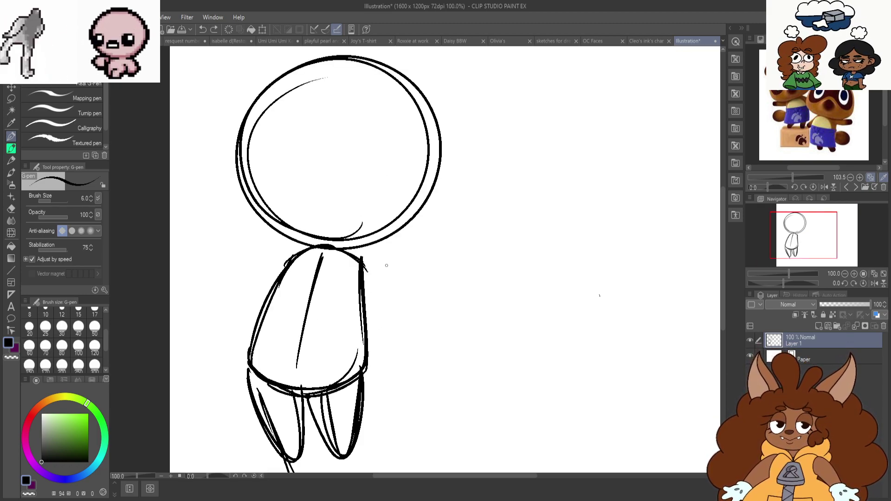
{"action": "left_click", "coordinate": [364, 266]}
{"action": "scroll", "coordinate": [360, 266], "scroll_direction": "down", "scroll_amount": 3}
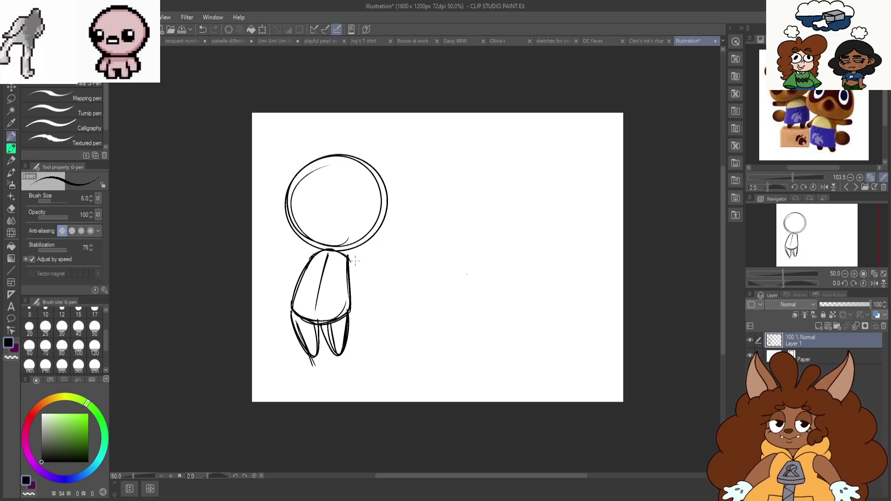
{"action": "scroll", "coordinate": [362, 261], "scroll_direction": "up", "scroll_amount": 2}
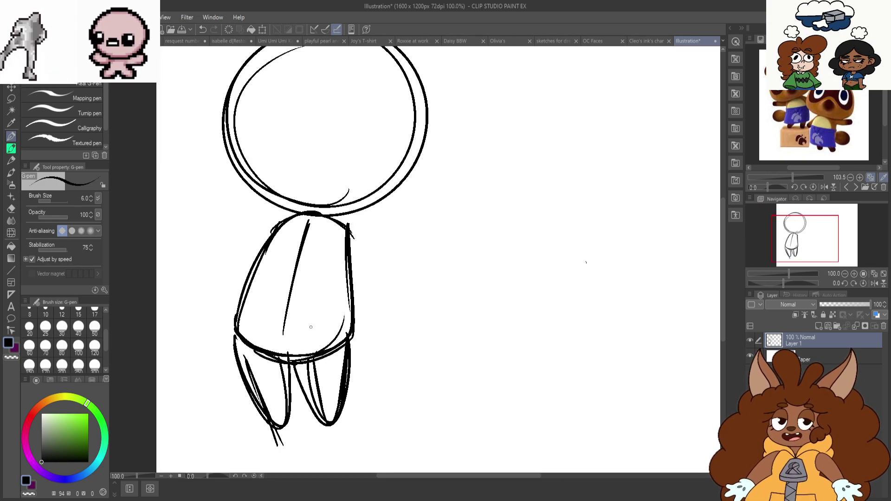
{"action": "scroll", "coordinate": [362, 260], "scroll_direction": "down", "scroll_amount": 2}
{"action": "scroll", "coordinate": [361, 261], "scroll_direction": "up", "scroll_amount": 1}
{"action": "scroll", "coordinate": [297, 143], "scroll_direction": "up", "scroll_amount": 1}
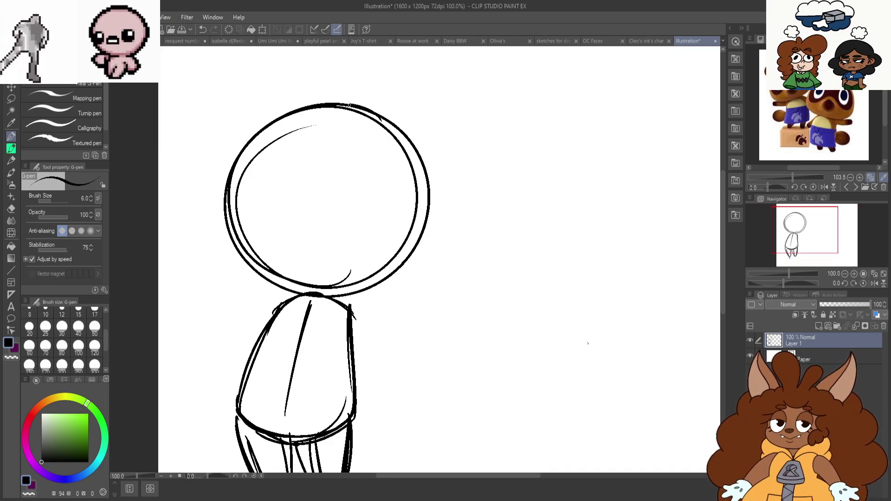
Erase the whole figure sketch with the Hard eraser
{"action": "left_click", "coordinate": [12, 209]}
{"action": "key", "text": "ctrl+minus"}
{"action": "mouse_move", "coordinate": [377, 185]}
{"action": "left_mouse_down"}
{"action": "mouse_move", "coordinate": [361, 187]}
{"action": "mouse_move", "coordinate": [350, 227]}
{"action": "mouse_move", "coordinate": [383, 238]}
{"action": "left_mouse_up"}
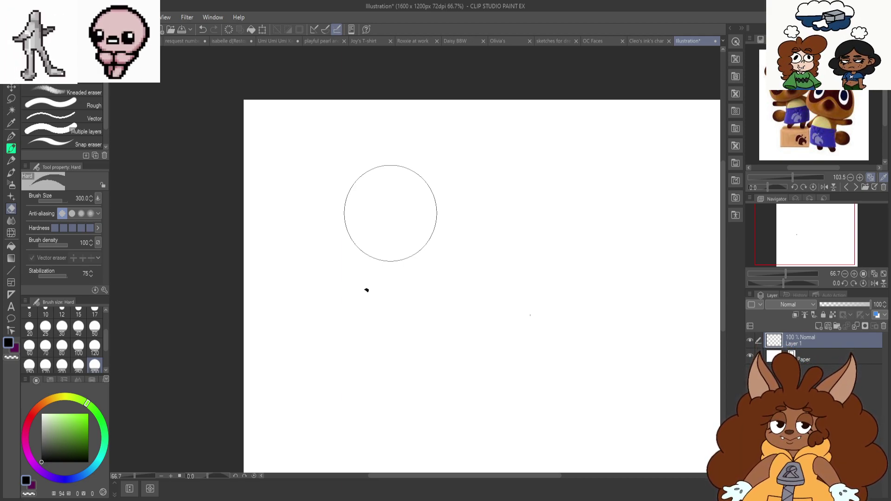
{"action": "key", "text": "p"}
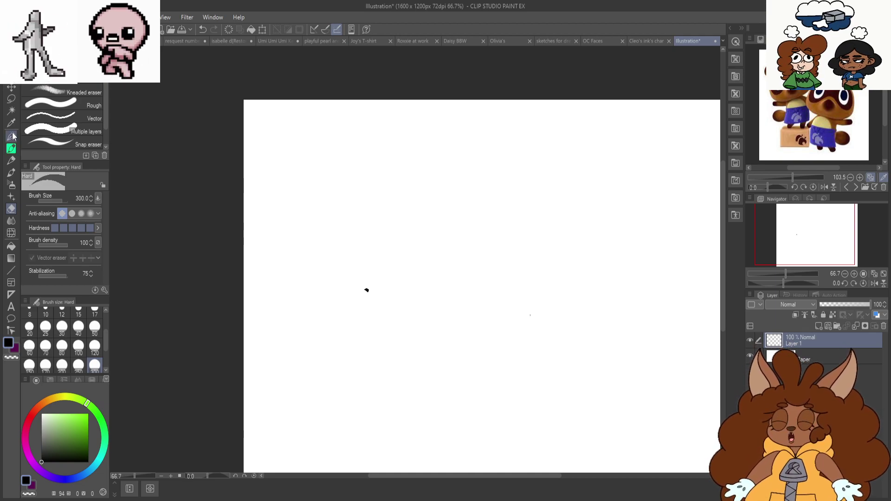
{"action": "scroll", "coordinate": [389, 232], "scroll_direction": "down", "scroll_amount": 1}
{"action": "scroll", "coordinate": [437, 325], "scroll_direction": "up", "scroll_amount": 1}
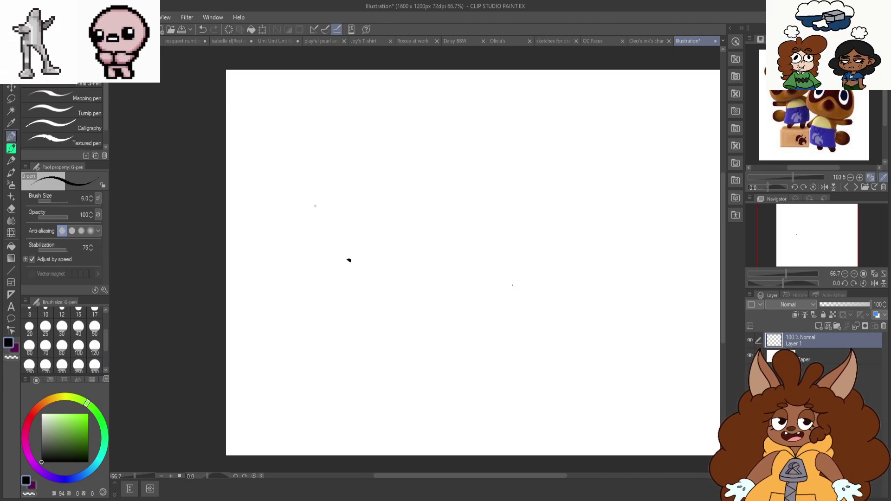
{"action": "key", "text": "e"}
Sketch a new wide, round head with doubled outlines using the G-pen
{"action": "key", "text": "p"}
{"action": "mouse_move", "coordinate": [373, 146]}
{"action": "left_mouse_down"}
{"action": "mouse_move", "coordinate": [346, 142]}
{"action": "mouse_move", "coordinate": [289, 205]}
{"action": "mouse_move", "coordinate": [365, 137]}
{"action": "mouse_move", "coordinate": [441, 204]}
{"action": "mouse_move", "coordinate": [372, 272]}
{"action": "mouse_move", "coordinate": [380, 141]}
{"action": "left_mouse_up"}
{"action": "scroll", "coordinate": [380, 140], "scroll_direction": "down", "scroll_amount": 1}
{"action": "scroll", "coordinate": [364, 245], "scroll_direction": "up", "scroll_amount": 2}
Sketch a pear-shaped body with inner and outer contour strokes under the new head
{"action": "mouse_move", "coordinate": [341, 229]}
{"action": "left_mouse_down"}
{"action": "mouse_move", "coordinate": [322, 260]}
{"action": "mouse_move", "coordinate": [331, 328]}
{"action": "mouse_move", "coordinate": [373, 334]}
{"action": "mouse_move", "coordinate": [420, 321]}
{"action": "left_mouse_up"}
{"action": "mouse_move", "coordinate": [403, 227]}
{"action": "left_mouse_down"}
{"action": "mouse_move", "coordinate": [437, 290]}
{"action": "mouse_move", "coordinate": [391, 332]}
{"action": "left_mouse_up"}
{"action": "mouse_move", "coordinate": [384, 332]}
{"action": "left_mouse_down"}
{"action": "mouse_move", "coordinate": [435, 295]}
{"action": "mouse_move", "coordinate": [402, 227]}
{"action": "left_mouse_up"}
{"action": "mouse_move", "coordinate": [333, 226]}
{"action": "left_mouse_down"}
{"action": "mouse_move", "coordinate": [287, 263]}
{"action": "mouse_move", "coordinate": [317, 274]}
{"action": "left_mouse_up"}
{"action": "left_click_drag", "start_coordinate": [414, 227], "coordinate": [415, 254]}
{"action": "mouse_move", "coordinate": [325, 325]}
{"action": "left_mouse_down"}
{"action": "mouse_move", "coordinate": [312, 383]}
{"action": "mouse_move", "coordinate": [339, 390]}
{"action": "mouse_move", "coordinate": [365, 330]}
{"action": "left_mouse_up"}
Undo the entire pear-shaped body, keeping only the head
{"action": "key", "text": "ctrl+z"}
{"action": "key", "text": "ctrl+z"}
{"action": "key", "text": "ctrl+z"}
{"action": "key", "text": "ctrl+z"}
{"action": "key", "text": "ctrl+z"}
{"action": "key", "text": "ctrl+z"}
{"action": "key", "text": "ctrl+z"}
{"action": "key", "text": "ctrl+z"}
{"action": "key", "text": "ctrl+z"}
{"action": "key", "text": "ctrl+z"}
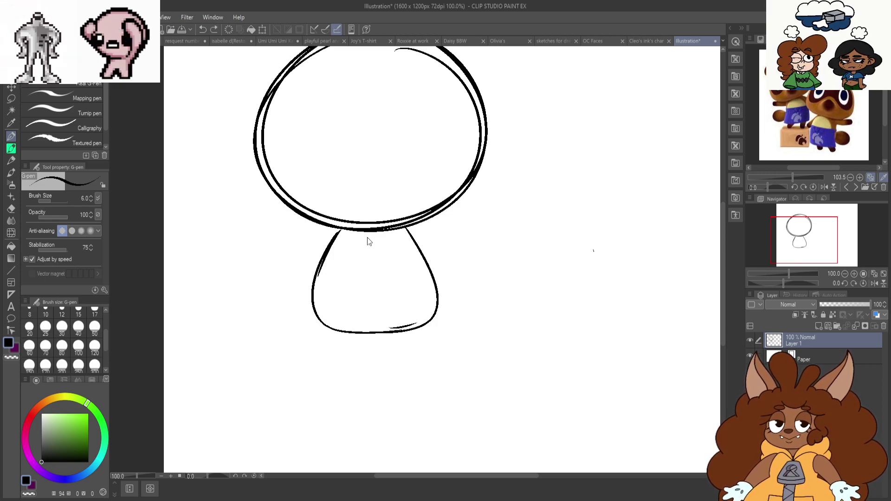
{"action": "key", "text": "ctrl+z"}
Draw a curved vertical centre line for the body beneath the head
{"action": "left_click_drag", "start_coordinate": [366, 235], "coordinate": [347, 315]}
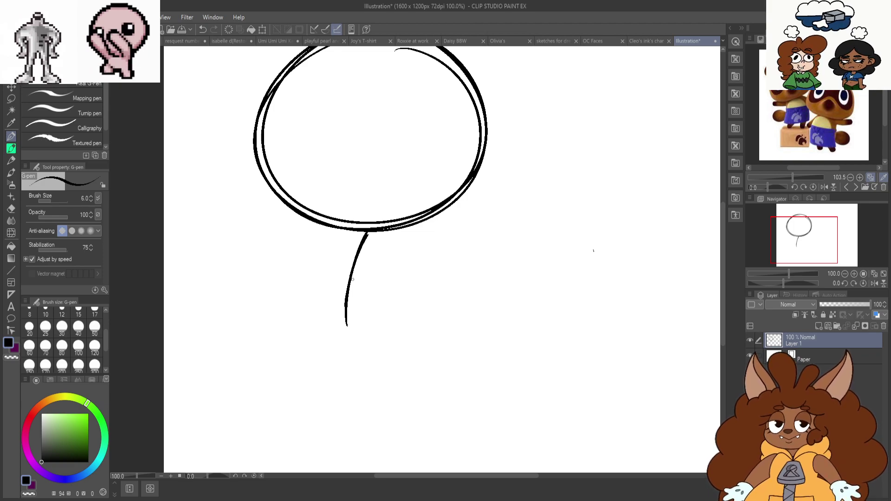
{"action": "scroll", "coordinate": [361, 251], "scroll_direction": "up", "scroll_amount": 1}
{"action": "mouse_move", "coordinate": [309, 240]}
{"action": "left_mouse_down"}
{"action": "mouse_move", "coordinate": [425, 241]}
{"action": "mouse_move", "coordinate": [294, 294]}
{"action": "left_mouse_up"}
{"action": "key", "text": "ctrl+z"}
{"action": "mouse_move", "coordinate": [327, 227]}
{"action": "left_mouse_down"}
{"action": "mouse_move", "coordinate": [279, 369]}
{"action": "mouse_move", "coordinate": [411, 385]}
{"action": "left_mouse_up"}
{"action": "left_click_drag", "start_coordinate": [378, 389], "coordinate": [416, 375]}
{"action": "mouse_move", "coordinate": [411, 234]}
{"action": "left_mouse_down"}
{"action": "mouse_move", "coordinate": [397, 297]}
{"action": "mouse_move", "coordinate": [430, 371]}
{"action": "mouse_move", "coordinate": [381, 396]}
{"action": "left_mouse_up"}
{"action": "mouse_move", "coordinate": [393, 393]}
{"action": "left_mouse_down"}
{"action": "mouse_move", "coordinate": [418, 316]}
{"action": "mouse_move", "coordinate": [320, 236]}
{"action": "mouse_move", "coordinate": [316, 398]}
{"action": "left_mouse_up"}
{"action": "scroll", "coordinate": [365, 200], "scroll_direction": "down", "scroll_amount": 1}
{"action": "scroll", "coordinate": [385, 274], "scroll_direction": "up", "scroll_amount": 1}
{"action": "key", "text": "ctrl+z"}
{"action": "key", "text": "ctrl+z"}
{"action": "key", "text": "ctrl+z"}
{"action": "key", "text": "ctrl+z"}
Sketch a pear-shaped body with outer and inner contour lines around the centre line
{"action": "mouse_move", "coordinate": [322, 180]}
{"action": "left_mouse_down"}
{"action": "mouse_move", "coordinate": [285, 216]}
{"action": "mouse_move", "coordinate": [407, 359]}
{"action": "mouse_move", "coordinate": [402, 184]}
{"action": "mouse_move", "coordinate": [434, 331]}
{"action": "left_mouse_up"}
{"action": "scroll", "coordinate": [434, 331], "scroll_direction": "down", "scroll_amount": 1}
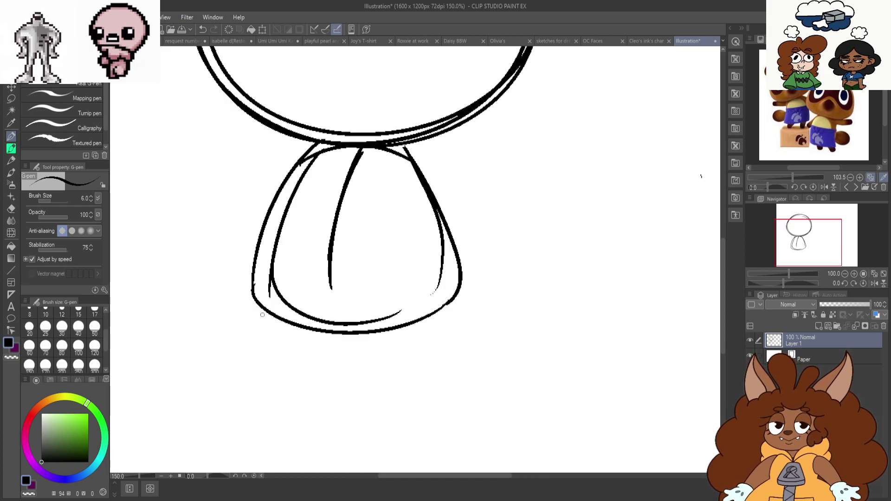
Sketch two short, tapered legs with rounded ends below the body
{"action": "left_click_drag", "start_coordinate": [256, 307], "coordinate": [301, 422]}
{"action": "mouse_move", "coordinate": [277, 380]}
{"action": "left_mouse_down"}
{"action": "mouse_move", "coordinate": [329, 335]}
{"action": "mouse_move", "coordinate": [331, 391]}
{"action": "left_mouse_up"}
{"action": "mouse_move", "coordinate": [393, 330]}
{"action": "left_mouse_down"}
{"action": "mouse_move", "coordinate": [432, 402]}
{"action": "mouse_move", "coordinate": [456, 299]}
{"action": "left_mouse_up"}
{"action": "mouse_move", "coordinate": [391, 325]}
{"action": "left_mouse_down"}
{"action": "mouse_move", "coordinate": [413, 390]}
{"action": "mouse_move", "coordinate": [455, 288]}
{"action": "mouse_move", "coordinate": [435, 386]}
{"action": "left_mouse_up"}
{"action": "mouse_move", "coordinate": [389, 330]}
{"action": "left_mouse_down"}
{"action": "mouse_move", "coordinate": [408, 397]}
{"action": "mouse_move", "coordinate": [448, 353]}
{"action": "left_mouse_up"}
{"action": "left_click_drag", "start_coordinate": [252, 300], "coordinate": [325, 387]}
Draw two stubby rounded arms spreading outward from just below the head, and reinforce the body's sides
{"action": "mouse_move", "coordinate": [412, 146]}
{"action": "left_mouse_down"}
{"action": "mouse_move", "coordinate": [443, 156]}
{"action": "mouse_move", "coordinate": [443, 209]}
{"action": "left_mouse_up"}
{"action": "mouse_move", "coordinate": [293, 143]}
{"action": "left_mouse_down"}
{"action": "mouse_move", "coordinate": [214, 226]}
{"action": "mouse_move", "coordinate": [208, 202]}
{"action": "mouse_move", "coordinate": [258, 230]}
{"action": "left_mouse_up"}
{"action": "key", "text": "ctrl+z"}
{"action": "key", "text": "ctrl+z"}
{"action": "mouse_move", "coordinate": [416, 141]}
{"action": "left_mouse_down"}
{"action": "mouse_move", "coordinate": [446, 216]}
{"action": "mouse_move", "coordinate": [501, 213]}
{"action": "left_mouse_up"}
{"action": "mouse_move", "coordinate": [310, 143]}
{"action": "left_mouse_down"}
{"action": "mouse_move", "coordinate": [385, 330]}
{"action": "mouse_move", "coordinate": [439, 213]}
{"action": "left_mouse_up"}
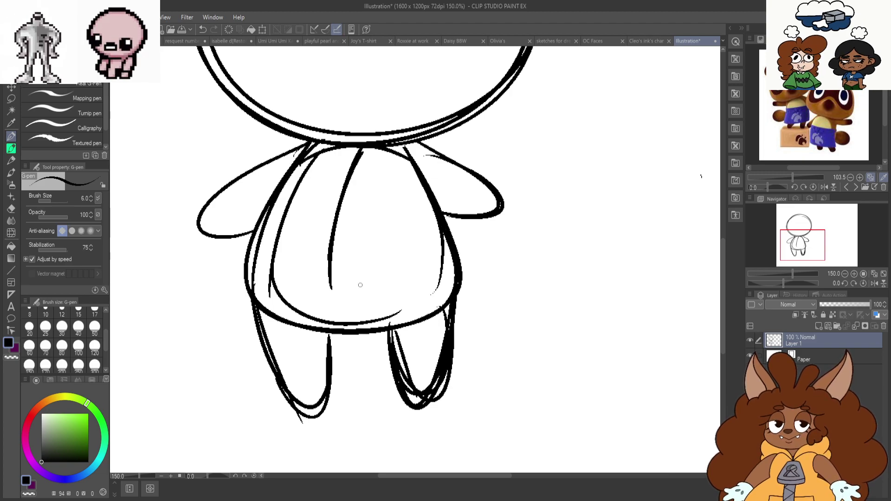
Draw curved vertical and horizontal facial guidelines crossing inside the head
{"action": "scroll", "coordinate": [360, 285], "scroll_direction": "down", "scroll_amount": 2}
{"action": "scroll", "coordinate": [364, 185], "scroll_direction": "up", "scroll_amount": 1}
{"action": "scroll", "coordinate": [345, 168], "scroll_direction": "down", "scroll_amount": 1}
{"action": "scroll", "coordinate": [345, 170], "scroll_direction": "up", "scroll_amount": 2}
{"action": "mouse_move", "coordinate": [383, 94]}
{"action": "left_mouse_down"}
{"action": "mouse_move", "coordinate": [345, 90]}
{"action": "mouse_move", "coordinate": [260, 136]}
{"action": "mouse_move", "coordinate": [307, 294]}
{"action": "left_mouse_up"}
{"action": "key", "text": "ctrl+z"}
{"action": "mouse_move", "coordinate": [355, 92]}
{"action": "left_mouse_down"}
{"action": "mouse_move", "coordinate": [253, 264]}
{"action": "mouse_move", "coordinate": [349, 295]}
{"action": "mouse_move", "coordinate": [466, 191]}
{"action": "left_mouse_up"}
{"action": "mouse_move", "coordinate": [390, 97]}
{"action": "left_mouse_down"}
{"action": "mouse_move", "coordinate": [468, 227]}
{"action": "mouse_move", "coordinate": [330, 291]}
{"action": "left_mouse_up"}
{"action": "mouse_move", "coordinate": [358, 95]}
{"action": "left_mouse_down"}
{"action": "mouse_move", "coordinate": [326, 156]}
{"action": "mouse_move", "coordinate": [334, 289]}
{"action": "left_mouse_up"}
{"action": "left_click_drag", "start_coordinate": [243, 224], "coordinate": [454, 222]}
{"action": "scroll", "coordinate": [392, 239], "scroll_direction": "down", "scroll_amount": 1}
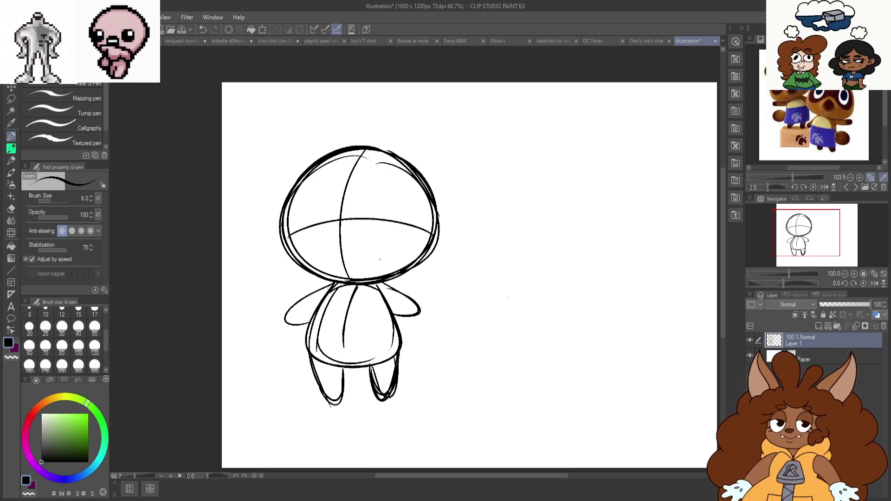
Sketch a large rounded ear on each upper side of the head
{"action": "scroll", "coordinate": [401, 147], "scroll_direction": "up", "scroll_amount": 1}
{"action": "mouse_move", "coordinate": [400, 147]}
{"action": "left_mouse_down"}
{"action": "mouse_move", "coordinate": [490, 178]}
{"action": "mouse_move", "coordinate": [457, 216]}
{"action": "left_mouse_up"}
{"action": "mouse_move", "coordinate": [458, 215]}
{"action": "left_mouse_down"}
{"action": "mouse_move", "coordinate": [434, 125]}
{"action": "mouse_move", "coordinate": [411, 131]}
{"action": "left_mouse_up"}
{"action": "mouse_move", "coordinate": [288, 152]}
{"action": "left_mouse_down"}
{"action": "mouse_move", "coordinate": [227, 231]}
{"action": "mouse_move", "coordinate": [310, 157]}
{"action": "left_mouse_up"}
{"action": "mouse_move", "coordinate": [310, 157]}
{"action": "left_mouse_down"}
{"action": "mouse_move", "coordinate": [261, 135]}
{"action": "mouse_move", "coordinate": [207, 220]}
{"action": "left_mouse_up"}
{"action": "scroll", "coordinate": [270, 236], "scroll_direction": "up", "scroll_amount": 1}
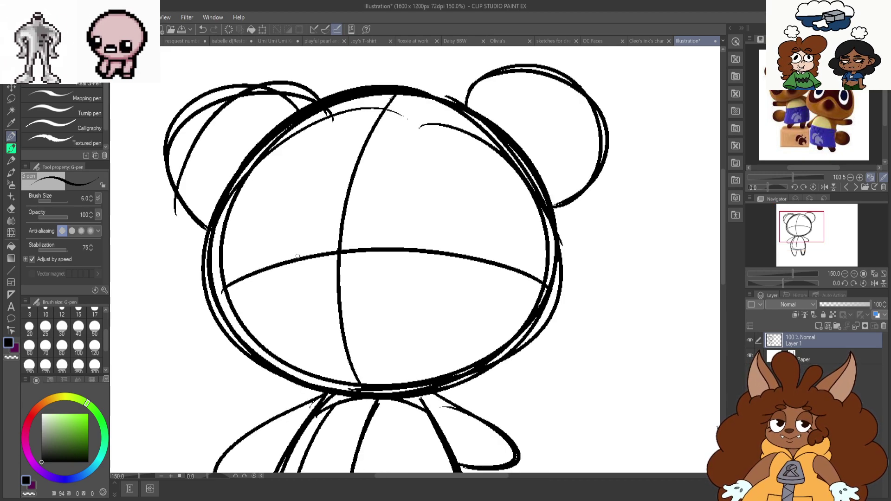
Switch the reference view to the picture of two raccoon characters in green patterned shirts
{"action": "scroll", "coordinate": [305, 264], "scroll_direction": "down", "scroll_amount": 1}
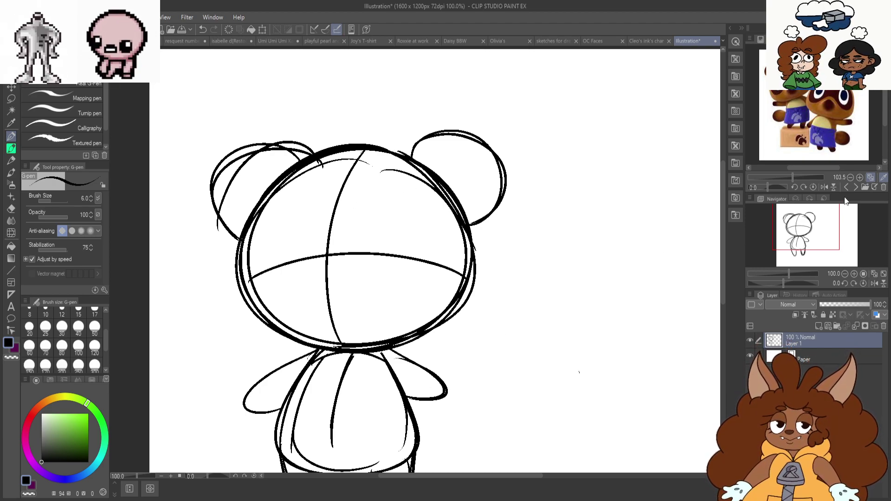
{"action": "left_click", "coordinate": [855, 187]}
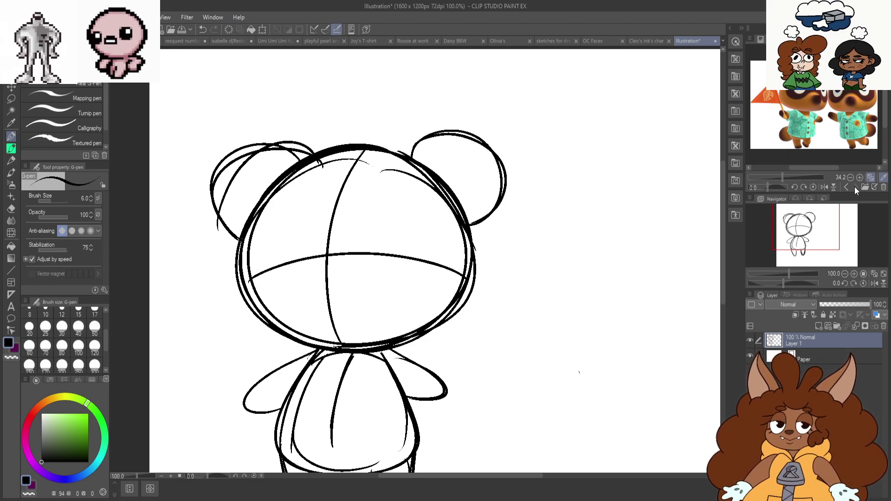
{"action": "scroll", "coordinate": [438, 149], "scroll_direction": "down", "scroll_amount": 1}
{"action": "scroll", "coordinate": [374, 374], "scroll_direction": "up", "scroll_amount": 1}
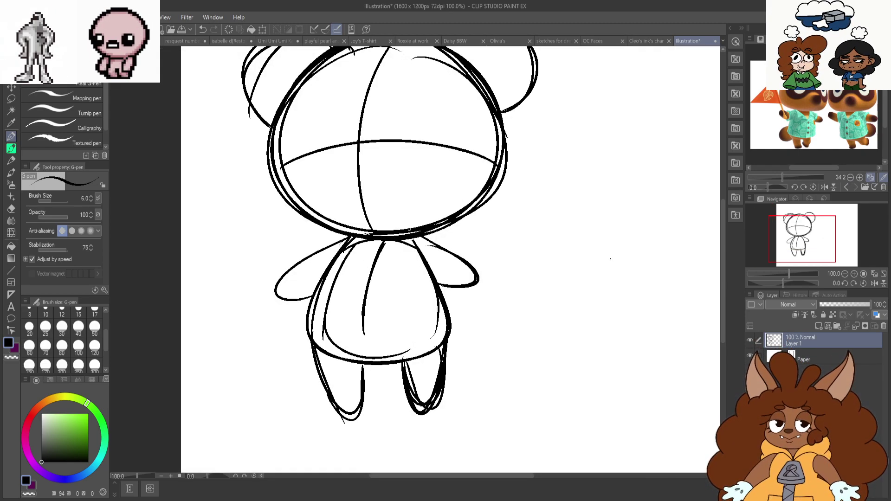
Draw a pointed two-part shirt collar directly under the head
{"action": "scroll", "coordinate": [371, 316], "scroll_direction": "up", "scroll_amount": 1}
{"action": "mouse_move", "coordinate": [327, 215]}
{"action": "left_mouse_down"}
{"action": "mouse_move", "coordinate": [303, 229]}
{"action": "mouse_move", "coordinate": [281, 279]}
{"action": "left_mouse_up"}
{"action": "key", "text": "ctrl+z"}
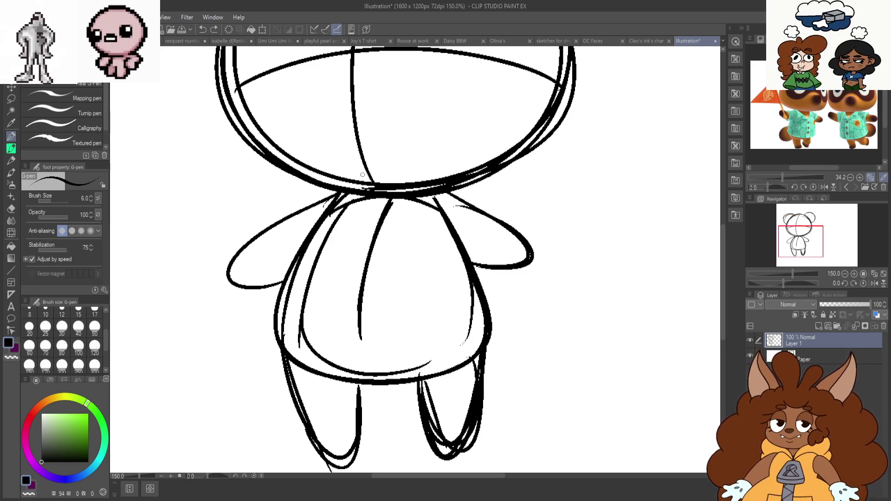
{"action": "scroll", "coordinate": [405, 188], "scroll_direction": "up", "scroll_amount": 1}
{"action": "mouse_move", "coordinate": [399, 200]}
{"action": "left_mouse_down"}
{"action": "mouse_move", "coordinate": [381, 239]}
{"action": "mouse_move", "coordinate": [446, 212]}
{"action": "left_mouse_up"}
{"action": "key", "text": "ctrl+z"}
{"action": "mouse_move", "coordinate": [391, 204]}
{"action": "left_mouse_down"}
{"action": "mouse_move", "coordinate": [455, 208]}
{"action": "mouse_move", "coordinate": [461, 195]}
{"action": "left_mouse_up"}
Sketch loose shirt sleeves with curved cuffs over both arms
{"action": "mouse_move", "coordinate": [346, 196]}
{"action": "left_mouse_down"}
{"action": "mouse_move", "coordinate": [309, 198]}
{"action": "mouse_move", "coordinate": [315, 185]}
{"action": "mouse_move", "coordinate": [160, 269]}
{"action": "mouse_move", "coordinate": [155, 292]}
{"action": "left_mouse_up"}
{"action": "key", "text": "ctrl+z"}
{"action": "mouse_move", "coordinate": [302, 186]}
{"action": "left_mouse_down"}
{"action": "mouse_move", "coordinate": [227, 222]}
{"action": "mouse_move", "coordinate": [177, 271]}
{"action": "mouse_move", "coordinate": [205, 309]}
{"action": "mouse_move", "coordinate": [202, 334]}
{"action": "mouse_move", "coordinate": [250, 312]}
{"action": "left_mouse_up"}
{"action": "left_click_drag", "start_coordinate": [485, 185], "coordinate": [581, 242]}
{"action": "mouse_move", "coordinate": [563, 239]}
{"action": "left_mouse_down"}
{"action": "mouse_move", "coordinate": [533, 288]}
{"action": "mouse_move", "coordinate": [540, 315]}
{"action": "left_mouse_up"}
{"action": "left_click_drag", "start_coordinate": [495, 301], "coordinate": [538, 311]}
Draw the shirt's side folds and two horizontal hem lines across the lower body
{"action": "mouse_move", "coordinate": [287, 227]}
{"action": "left_mouse_down"}
{"action": "mouse_move", "coordinate": [274, 325]}
{"action": "mouse_move", "coordinate": [493, 323]}
{"action": "left_mouse_up"}
{"action": "left_click_drag", "start_coordinate": [458, 214], "coordinate": [505, 299]}
{"action": "scroll", "coordinate": [366, 203], "scroll_direction": "down", "scroll_amount": 1}
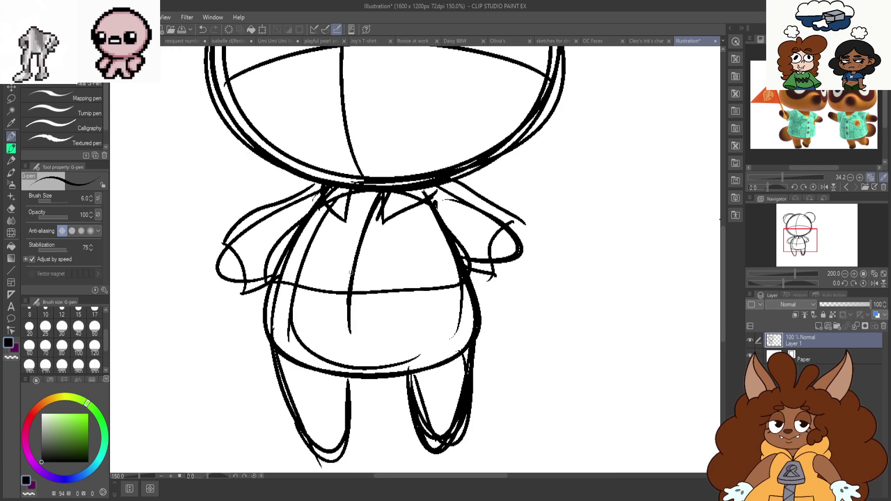
{"action": "scroll", "coordinate": [322, 336], "scroll_direction": "up", "scroll_amount": 1}
{"action": "mouse_move", "coordinate": [252, 277]}
{"action": "left_mouse_down"}
{"action": "mouse_move", "coordinate": [307, 332]}
{"action": "mouse_move", "coordinate": [507, 314]}
{"action": "mouse_move", "coordinate": [534, 304]}
{"action": "left_mouse_up"}
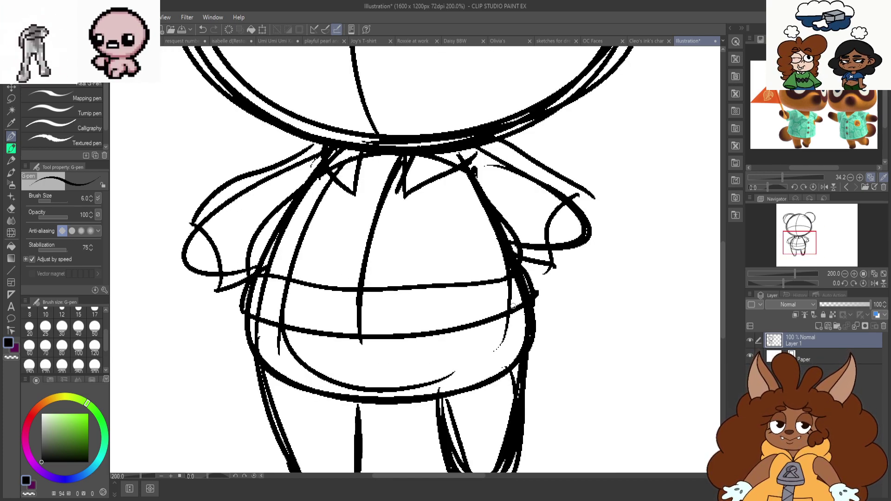
Undo the last hem strokes and redraw the shirt's waist and hem as curves wrapping around the body
{"action": "scroll", "coordinate": [383, 221], "scroll_direction": "down", "scroll_amount": 1}
{"action": "scroll", "coordinate": [383, 220], "scroll_direction": "up", "scroll_amount": 1}
{"action": "key", "text": "ctrl+z"}
{"action": "key", "text": "ctrl+z"}
{"action": "key", "text": "ctrl+z"}
{"action": "key", "text": "ctrl+z"}
{"action": "mouse_move", "coordinate": [273, 263]}
{"action": "left_mouse_down"}
{"action": "mouse_move", "coordinate": [418, 256]}
{"action": "mouse_move", "coordinate": [510, 280]}
{"action": "mouse_move", "coordinate": [251, 306]}
{"action": "mouse_move", "coordinate": [227, 251]}
{"action": "mouse_move", "coordinate": [241, 304]}
{"action": "left_mouse_up"}
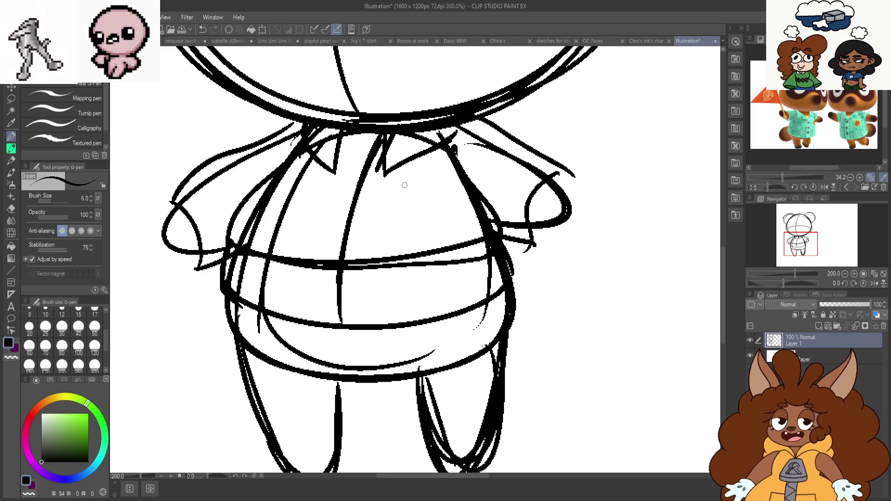
{"action": "scroll", "coordinate": [292, 292], "scroll_direction": "down", "scroll_amount": 1}
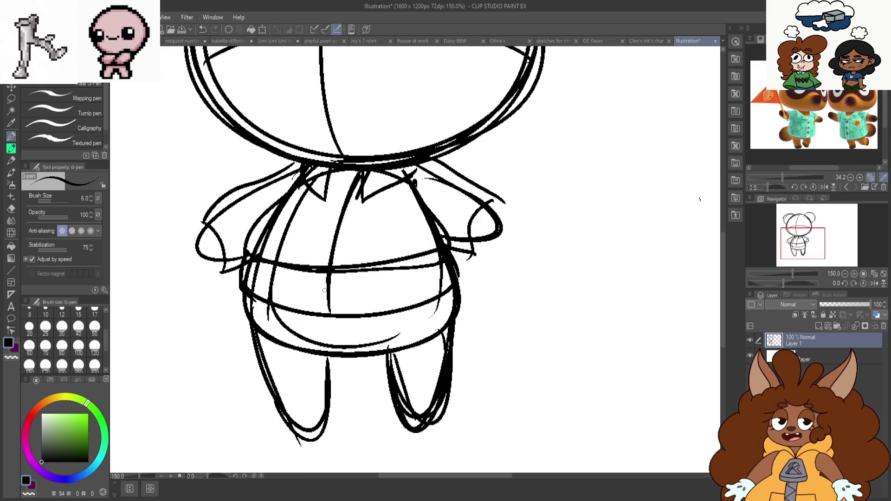
{"action": "scroll", "coordinate": [334, 390], "scroll_direction": "up", "scroll_amount": 1}
{"action": "scroll", "coordinate": [213, 263], "scroll_direction": "down", "scroll_amount": 1}
{"action": "mouse_move", "coordinate": [212, 261]}
{"action": "left_mouse_down"}
{"action": "mouse_move", "coordinate": [214, 280]}
{"action": "mouse_move", "coordinate": [306, 324]}
{"action": "mouse_move", "coordinate": [308, 297]}
{"action": "mouse_move", "coordinate": [295, 392]}
{"action": "mouse_move", "coordinate": [306, 316]}
{"action": "mouse_move", "coordinate": [377, 400]}
{"action": "left_mouse_up"}
{"action": "key", "text": "ctrl+z"}
{"action": "key", "text": "ctrl+z"}
{"action": "key", "text": "ctrl+z"}
Reinforce the body's lower edge and redraw the leg contours with additional strokes
{"action": "left_click_drag", "start_coordinate": [280, 324], "coordinate": [372, 319]}
{"action": "mouse_move", "coordinate": [219, 297]}
{"action": "left_mouse_down"}
{"action": "mouse_move", "coordinate": [255, 388]}
{"action": "mouse_move", "coordinate": [306, 327]}
{"action": "mouse_move", "coordinate": [354, 326]}
{"action": "mouse_move", "coordinate": [370, 387]}
{"action": "mouse_move", "coordinate": [420, 307]}
{"action": "left_mouse_up"}
{"action": "key", "text": "ctrl+z"}
{"action": "mouse_move", "coordinate": [423, 225]}
{"action": "left_mouse_down"}
{"action": "mouse_move", "coordinate": [419, 302]}
{"action": "mouse_move", "coordinate": [345, 329]}
{"action": "mouse_move", "coordinate": [426, 281]}
{"action": "left_mouse_up"}
{"action": "mouse_move", "coordinate": [218, 243]}
{"action": "left_mouse_down"}
{"action": "mouse_move", "coordinate": [250, 374]}
{"action": "mouse_move", "coordinate": [299, 401]}
{"action": "left_mouse_up"}
{"action": "mouse_move", "coordinate": [423, 225]}
{"action": "left_mouse_down"}
{"action": "mouse_move", "coordinate": [454, 200]}
{"action": "mouse_move", "coordinate": [482, 283]}
{"action": "mouse_move", "coordinate": [428, 287]}
{"action": "left_mouse_up"}
Sketch a thick, upward-curving tail with stripe bands beside the body
{"action": "mouse_move", "coordinate": [416, 283]}
{"action": "left_mouse_down"}
{"action": "mouse_move", "coordinate": [561, 182]}
{"action": "mouse_move", "coordinate": [523, 151]}
{"action": "mouse_move", "coordinate": [552, 256]}
{"action": "mouse_move", "coordinate": [509, 313]}
{"action": "left_mouse_up"}
{"action": "scroll", "coordinate": [501, 171], "scroll_direction": "up", "scroll_amount": 1}
{"action": "mouse_move", "coordinate": [509, 313]}
{"action": "left_mouse_down"}
{"action": "mouse_move", "coordinate": [540, 230]}
{"action": "mouse_move", "coordinate": [490, 165]}
{"action": "left_mouse_up"}
{"action": "mouse_move", "coordinate": [483, 161]}
{"action": "left_mouse_down"}
{"action": "mouse_move", "coordinate": [458, 187]}
{"action": "mouse_move", "coordinate": [512, 270]}
{"action": "mouse_move", "coordinate": [504, 315]}
{"action": "mouse_move", "coordinate": [532, 290]}
{"action": "mouse_move", "coordinate": [541, 244]}
{"action": "mouse_move", "coordinate": [494, 167]}
{"action": "mouse_move", "coordinate": [470, 155]}
{"action": "mouse_move", "coordinate": [449, 184]}
{"action": "mouse_move", "coordinate": [511, 281]}
{"action": "mouse_move", "coordinate": [482, 152]}
{"action": "mouse_move", "coordinate": [547, 232]}
{"action": "mouse_move", "coordinate": [515, 315]}
{"action": "mouse_move", "coordinate": [497, 314]}
{"action": "mouse_move", "coordinate": [536, 302]}
{"action": "left_mouse_up"}
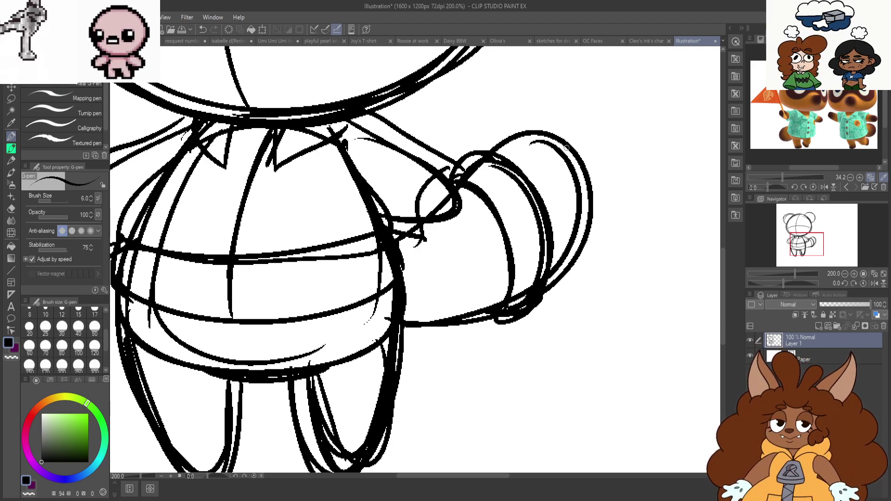
{"action": "scroll", "coordinate": [553, 187], "scroll_direction": "down", "scroll_amount": 2}
{"action": "scroll", "coordinate": [342, 242], "scroll_direction": "up", "scroll_amount": 2}
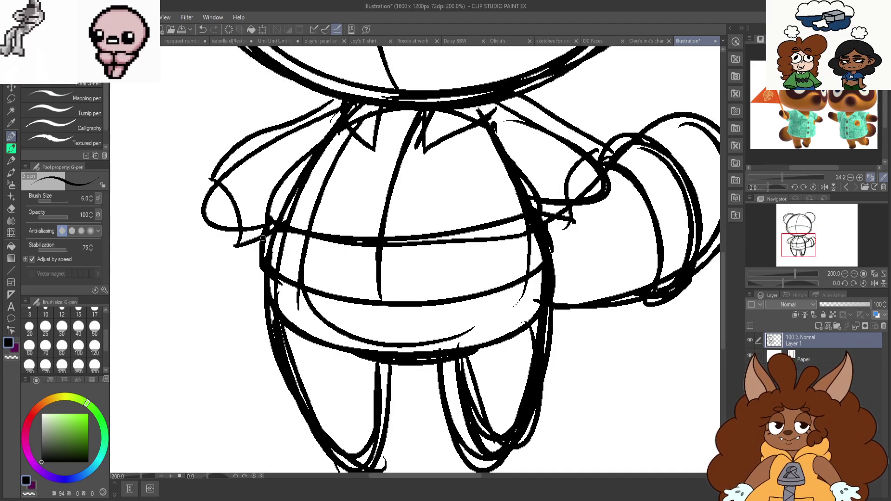
Draw a belt with a square buckle around the waist
{"action": "left_click_drag", "start_coordinate": [272, 231], "coordinate": [448, 294]}
{"action": "mouse_move", "coordinate": [503, 238]}
{"action": "left_mouse_down"}
{"action": "mouse_move", "coordinate": [535, 344]}
{"action": "mouse_move", "coordinate": [567, 260]}
{"action": "mouse_move", "coordinate": [527, 268]}
{"action": "left_mouse_up"}
{"action": "mouse_move", "coordinate": [526, 193]}
{"action": "left_mouse_down"}
{"action": "mouse_move", "coordinate": [494, 208]}
{"action": "mouse_move", "coordinate": [354, 218]}
{"action": "mouse_move", "coordinate": [276, 205]}
{"action": "mouse_move", "coordinate": [266, 241]}
{"action": "mouse_move", "coordinate": [362, 271]}
{"action": "mouse_move", "coordinate": [533, 235]}
{"action": "left_mouse_up"}
{"action": "mouse_move", "coordinate": [354, 221]}
{"action": "left_mouse_down"}
{"action": "mouse_move", "coordinate": [351, 270]}
{"action": "mouse_move", "coordinate": [427, 220]}
{"action": "mouse_move", "coordinate": [330, 228]}
{"action": "left_mouse_up"}
Sketch shorts with curved hems over both legs and an oval shape at the tail-side hip
{"action": "scroll", "coordinate": [353, 271], "scroll_direction": "down", "scroll_amount": 2}
{"action": "mouse_move", "coordinate": [269, 216]}
{"action": "left_mouse_down"}
{"action": "mouse_move", "coordinate": [262, 246]}
{"action": "mouse_move", "coordinate": [273, 358]}
{"action": "mouse_move", "coordinate": [362, 379]}
{"action": "mouse_move", "coordinate": [392, 312]}
{"action": "left_mouse_up"}
{"action": "key", "text": "ctrl+z"}
{"action": "key", "text": "ctrl+z"}
{"action": "mouse_move", "coordinate": [273, 295]}
{"action": "left_mouse_down"}
{"action": "mouse_move", "coordinate": [290, 353]}
{"action": "mouse_move", "coordinate": [391, 364]}
{"action": "mouse_move", "coordinate": [390, 314]}
{"action": "mouse_move", "coordinate": [440, 366]}
{"action": "mouse_move", "coordinate": [500, 367]}
{"action": "left_mouse_up"}
{"action": "key", "text": "ctrl+z"}
{"action": "mouse_move", "coordinate": [434, 312]}
{"action": "left_mouse_down"}
{"action": "mouse_move", "coordinate": [537, 358]}
{"action": "mouse_move", "coordinate": [555, 245]}
{"action": "left_mouse_up"}
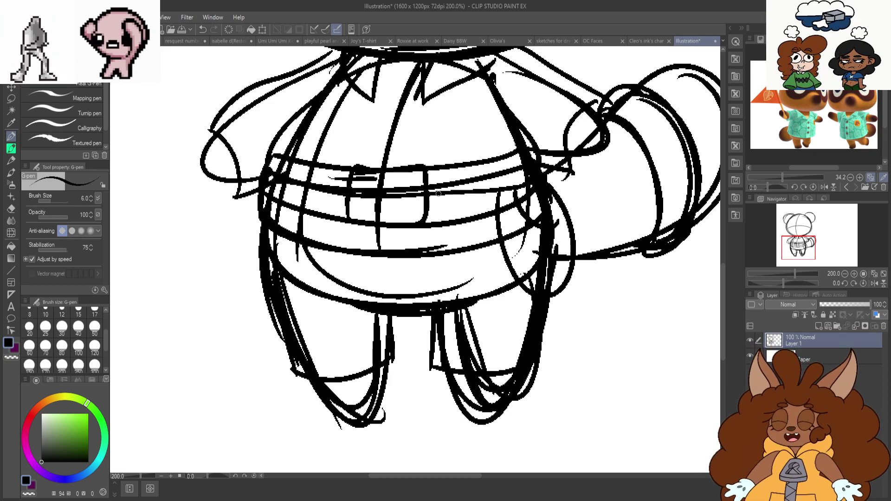
Sketch a rounded shoe with a thick sole on the foot farther from the tail
{"action": "scroll", "coordinate": [438, 193], "scroll_direction": "down", "scroll_amount": 1}
{"action": "scroll", "coordinate": [347, 408], "scroll_direction": "up", "scroll_amount": 3}
{"action": "mouse_move", "coordinate": [335, 282]}
{"action": "left_mouse_down"}
{"action": "mouse_move", "coordinate": [292, 334]}
{"action": "mouse_move", "coordinate": [448, 341]}
{"action": "mouse_move", "coordinate": [315, 299]}
{"action": "mouse_move", "coordinate": [461, 297]}
{"action": "mouse_move", "coordinate": [466, 214]}
{"action": "left_mouse_up"}
{"action": "left_click_drag", "start_coordinate": [464, 223], "coordinate": [455, 353]}
{"action": "key", "text": "ctrl+z"}
{"action": "mouse_move", "coordinate": [332, 275]}
{"action": "left_mouse_down"}
{"action": "mouse_move", "coordinate": [384, 283]}
{"action": "mouse_move", "coordinate": [417, 303]}
{"action": "mouse_move", "coordinate": [441, 302]}
{"action": "left_mouse_up"}
{"action": "mouse_move", "coordinate": [332, 280]}
{"action": "left_mouse_down"}
{"action": "mouse_move", "coordinate": [321, 321]}
{"action": "mouse_move", "coordinate": [350, 367]}
{"action": "left_mouse_up"}
{"action": "mouse_move", "coordinate": [278, 352]}
{"action": "left_mouse_down"}
{"action": "mouse_move", "coordinate": [325, 382]}
{"action": "mouse_move", "coordinate": [284, 386]}
{"action": "mouse_move", "coordinate": [461, 353]}
{"action": "mouse_move", "coordinate": [460, 307]}
{"action": "mouse_move", "coordinate": [293, 348]}
{"action": "mouse_move", "coordinate": [393, 383]}
{"action": "mouse_move", "coordinate": [466, 325]}
{"action": "left_mouse_up"}
{"action": "key", "text": "ctrl+z"}
Sketch a matching shoe with a rounded toe and flat sole on the tail-side foot
{"action": "mouse_move", "coordinate": [372, 289]}
{"action": "left_mouse_down"}
{"action": "mouse_move", "coordinate": [470, 301]}
{"action": "mouse_move", "coordinate": [554, 390]}
{"action": "left_mouse_up"}
{"action": "scroll", "coordinate": [343, 308], "scroll_direction": "down", "scroll_amount": 3}
{"action": "scroll", "coordinate": [481, 282], "scroll_direction": "up", "scroll_amount": 3}
{"action": "key", "text": "ctrl+z"}
{"action": "mouse_move", "coordinate": [483, 325]}
{"action": "left_mouse_down"}
{"action": "mouse_move", "coordinate": [557, 389]}
{"action": "mouse_move", "coordinate": [379, 390]}
{"action": "left_mouse_up"}
{"action": "mouse_move", "coordinate": [365, 304]}
{"action": "left_mouse_down"}
{"action": "mouse_move", "coordinate": [415, 401]}
{"action": "mouse_move", "coordinate": [534, 394]}
{"action": "left_mouse_up"}
{"action": "mouse_move", "coordinate": [483, 294]}
{"action": "left_mouse_down"}
{"action": "mouse_move", "coordinate": [522, 335]}
{"action": "mouse_move", "coordinate": [523, 386]}
{"action": "left_mouse_up"}
{"action": "scroll", "coordinate": [401, 360], "scroll_direction": "down", "scroll_amount": 2}
{"action": "scroll", "coordinate": [400, 360], "scroll_direction": "up", "scroll_amount": 2}
{"action": "mouse_move", "coordinate": [403, 312]}
{"action": "left_mouse_down"}
{"action": "mouse_move", "coordinate": [457, 336]}
{"action": "mouse_move", "coordinate": [577, 339]}
{"action": "mouse_move", "coordinate": [592, 333]}
{"action": "mouse_move", "coordinate": [572, 307]}
{"action": "left_mouse_up"}
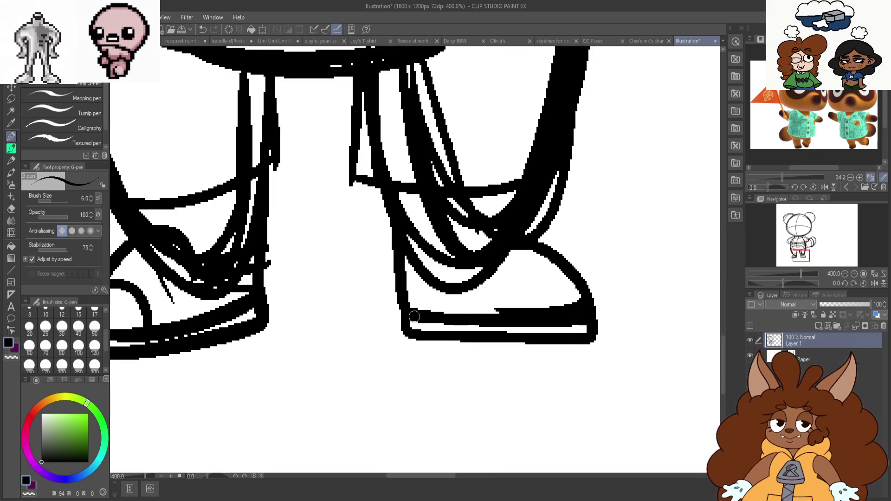
Thicken the ankle opening and the sole of the tail-side shoe
{"action": "mouse_move", "coordinate": [533, 251]}
{"action": "left_mouse_down"}
{"action": "mouse_move", "coordinate": [501, 255]}
{"action": "mouse_move", "coordinate": [477, 280]}
{"action": "mouse_move", "coordinate": [419, 271]}
{"action": "mouse_move", "coordinate": [419, 243]}
{"action": "mouse_move", "coordinate": [429, 256]}
{"action": "mouse_move", "coordinate": [405, 246]}
{"action": "left_mouse_up"}
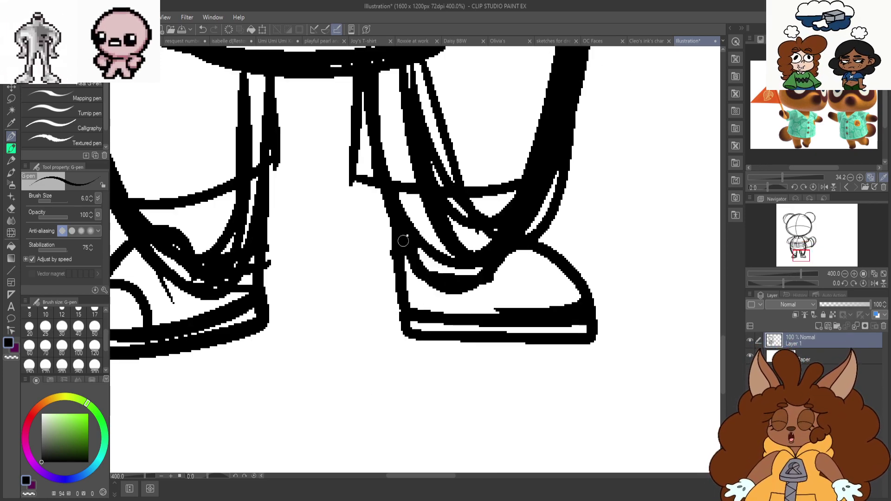
{"action": "scroll", "coordinate": [399, 234], "scroll_direction": "down", "scroll_amount": 2}
{"action": "scroll", "coordinate": [402, 232], "scroll_direction": "up", "scroll_amount": 2}
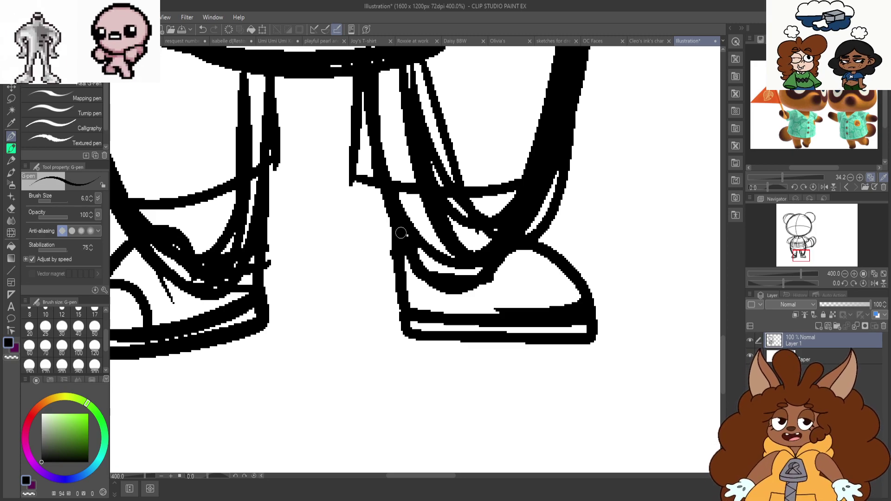
{"action": "mouse_move", "coordinate": [403, 341]}
{"action": "left_mouse_down"}
{"action": "mouse_move", "coordinate": [404, 322]}
{"action": "mouse_move", "coordinate": [423, 347]}
{"action": "mouse_move", "coordinate": [561, 348]}
{"action": "mouse_move", "coordinate": [591, 339]}
{"action": "left_mouse_up"}
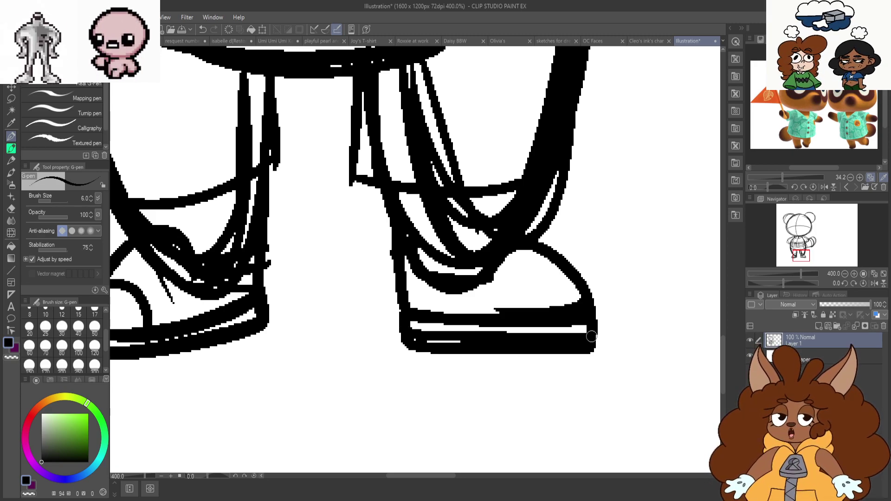
{"action": "scroll", "coordinate": [440, 334], "scroll_direction": "down", "scroll_amount": 5}
{"action": "scroll", "coordinate": [464, 209], "scroll_direction": "up", "scroll_amount": 2}
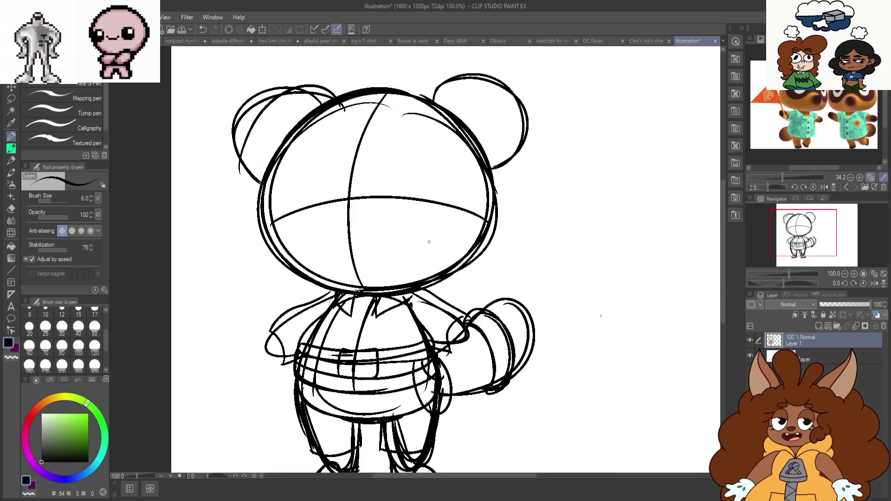
{"action": "scroll", "coordinate": [358, 146], "scroll_direction": "up", "scroll_amount": 1}
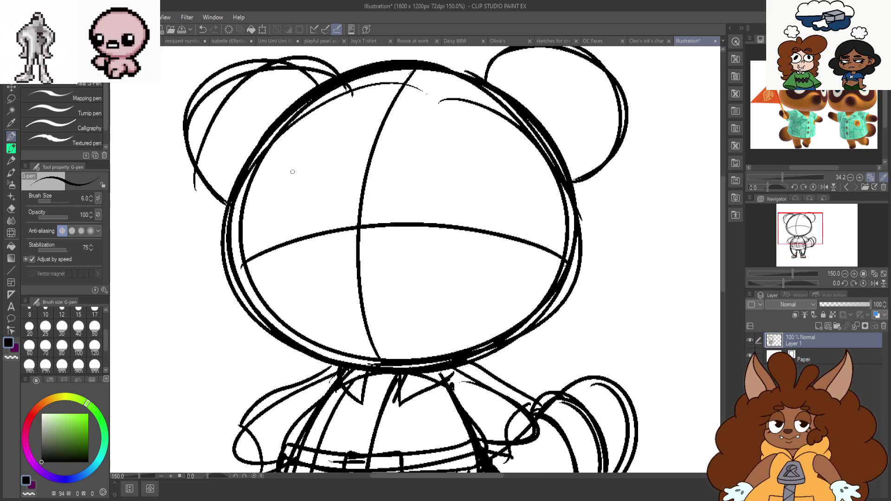
{"action": "scroll", "coordinate": [464, 222], "scroll_direction": "down", "scroll_amount": 2}
{"action": "scroll", "coordinate": [476, 369], "scroll_direction": "up", "scroll_amount": 2}
{"action": "mouse_move", "coordinate": [441, 279]}
{"action": "left_mouse_down"}
{"action": "mouse_move", "coordinate": [467, 334]}
{"action": "mouse_move", "coordinate": [495, 320]}
{"action": "left_mouse_up"}
{"action": "scroll", "coordinate": [430, 374], "scroll_direction": "down", "scroll_amount": 1}
{"action": "scroll", "coordinate": [350, 255], "scroll_direction": "up", "scroll_amount": 2}
{"action": "key", "text": "ctrl+z"}
Rework the sleeve and cuff on the arm opposite the tail
{"action": "mouse_move", "coordinate": [369, 226]}
{"action": "left_mouse_down"}
{"action": "mouse_move", "coordinate": [290, 246]}
{"action": "mouse_move", "coordinate": [333, 297]}
{"action": "left_mouse_up"}
{"action": "mouse_move", "coordinate": [303, 250]}
{"action": "left_mouse_down"}
{"action": "mouse_move", "coordinate": [251, 281]}
{"action": "mouse_move", "coordinate": [254, 306]}
{"action": "mouse_move", "coordinate": [239, 297]}
{"action": "mouse_move", "coordinate": [276, 353]}
{"action": "mouse_move", "coordinate": [302, 353]}
{"action": "left_mouse_up"}
{"action": "mouse_move", "coordinate": [239, 311]}
{"action": "left_mouse_down"}
{"action": "mouse_move", "coordinate": [277, 343]}
{"action": "mouse_move", "coordinate": [253, 348]}
{"action": "mouse_move", "coordinate": [272, 346]}
{"action": "left_mouse_up"}
{"action": "scroll", "coordinate": [255, 287], "scroll_direction": "down", "scroll_amount": 1}
Rework the tail-side arm with a shorter sleeve, a curved cuff and a rounded hand
{"action": "mouse_move", "coordinate": [492, 240]}
{"action": "left_mouse_down"}
{"action": "mouse_move", "coordinate": [379, 241]}
{"action": "mouse_move", "coordinate": [430, 281]}
{"action": "left_mouse_up"}
{"action": "scroll", "coordinate": [378, 241], "scroll_direction": "up", "scroll_amount": 1}
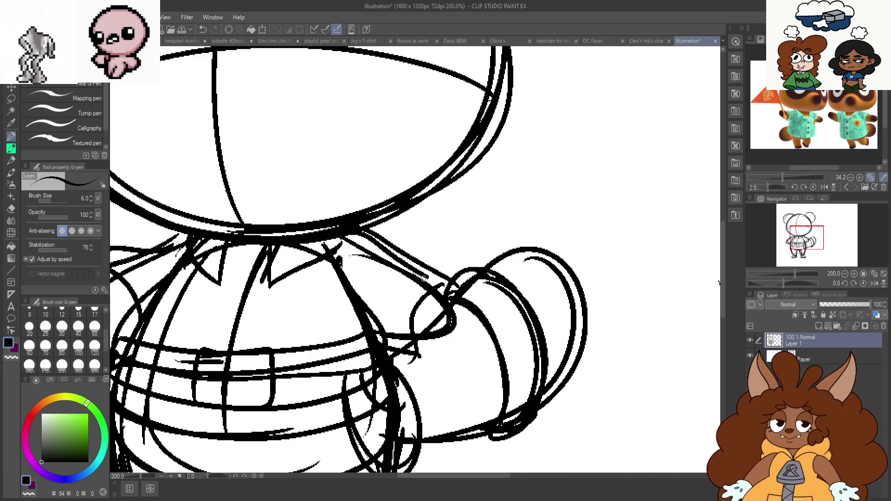
{"action": "left_click_drag", "start_coordinate": [380, 236], "coordinate": [430, 275]}
{"action": "mouse_move", "coordinate": [425, 275]}
{"action": "left_mouse_down"}
{"action": "mouse_move", "coordinate": [386, 304]}
{"action": "mouse_move", "coordinate": [372, 330]}
{"action": "mouse_move", "coordinate": [431, 284]}
{"action": "mouse_move", "coordinate": [429, 346]}
{"action": "mouse_move", "coordinate": [383, 328]}
{"action": "left_mouse_up"}
{"action": "scroll", "coordinate": [421, 280], "scroll_direction": "down", "scroll_amount": 1}
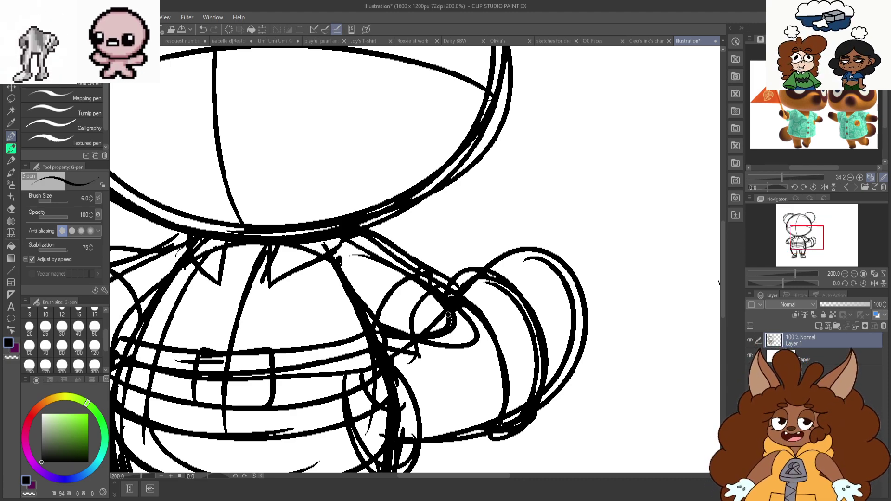
{"action": "scroll", "coordinate": [436, 239], "scroll_direction": "up", "scroll_amount": 3}
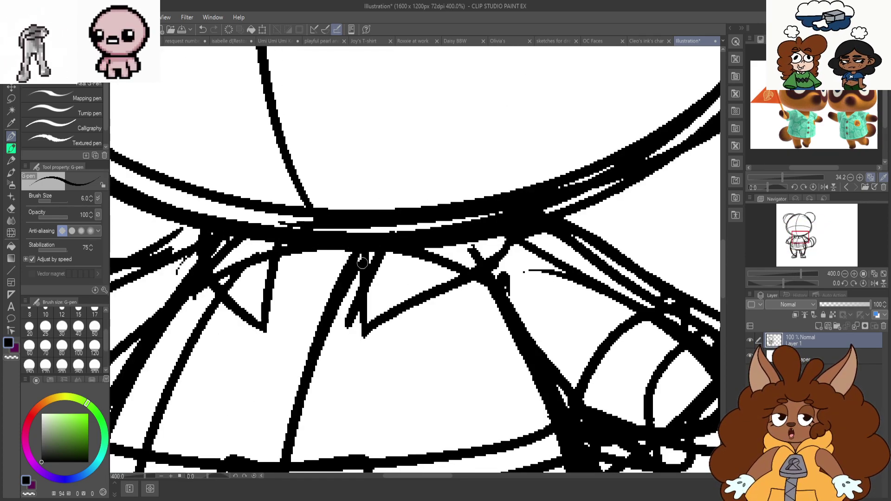
{"action": "left_click_drag", "start_coordinate": [271, 299], "coordinate": [369, 311]}
{"action": "left_click_drag", "start_coordinate": [278, 250], "coordinate": [284, 335]}
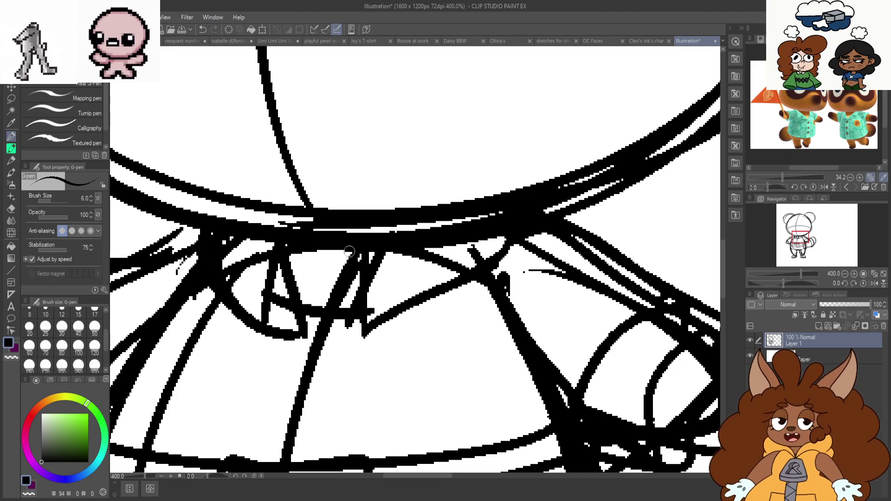
{"action": "key", "text": "ctrl+z"}
{"action": "key", "text": "ctrl+z"}
Redraw the shirt's collar points and add short neckline strokes between them
{"action": "mouse_move", "coordinate": [270, 330]}
{"action": "left_mouse_down"}
{"action": "mouse_move", "coordinate": [304, 269]}
{"action": "mouse_move", "coordinate": [312, 303]}
{"action": "left_mouse_up"}
{"action": "mouse_move", "coordinate": [376, 264]}
{"action": "left_mouse_down"}
{"action": "mouse_move", "coordinate": [399, 331]}
{"action": "mouse_move", "coordinate": [511, 248]}
{"action": "left_mouse_up"}
{"action": "left_click_drag", "start_coordinate": [306, 281], "coordinate": [319, 304]}
{"action": "mouse_move", "coordinate": [348, 274]}
{"action": "left_mouse_down"}
{"action": "mouse_move", "coordinate": [327, 297]}
{"action": "mouse_move", "coordinate": [302, 295]}
{"action": "left_mouse_up"}
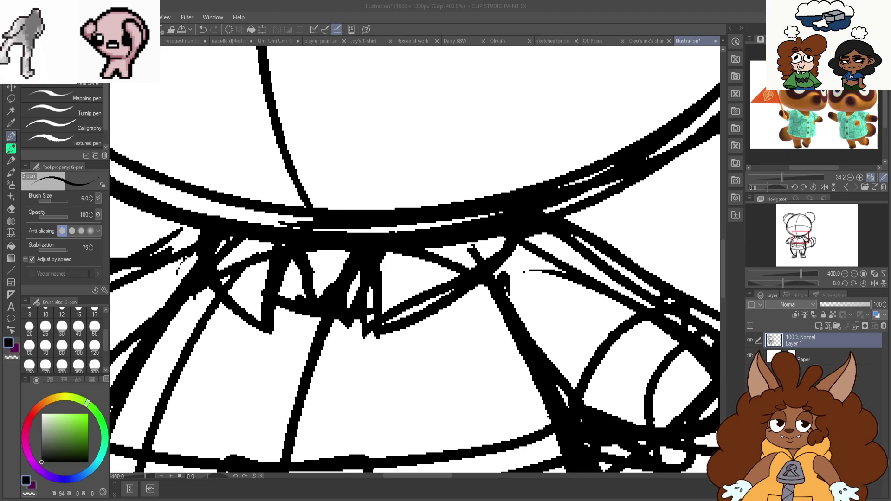
{"action": "left_click", "coordinate": [12, 135]}
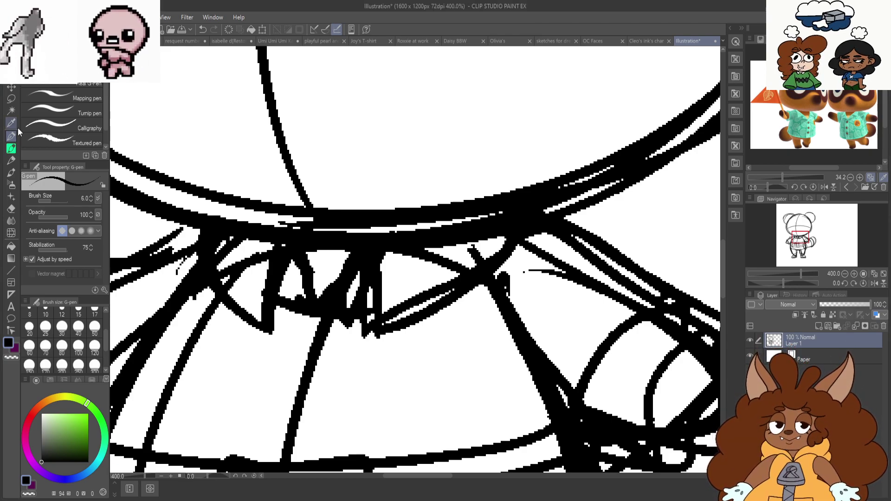
{"action": "scroll", "coordinate": [391, 308], "scroll_direction": "down", "scroll_amount": 2}
{"action": "scroll", "coordinate": [405, 333], "scroll_direction": "down", "scroll_amount": 3}
{"action": "scroll", "coordinate": [405, 333], "scroll_direction": "up", "scroll_amount": 1}
{"action": "scroll", "coordinate": [417, 279], "scroll_direction": "down", "scroll_amount": 2}
{"action": "scroll", "coordinate": [438, 215], "scroll_direction": "up", "scroll_amount": 1}
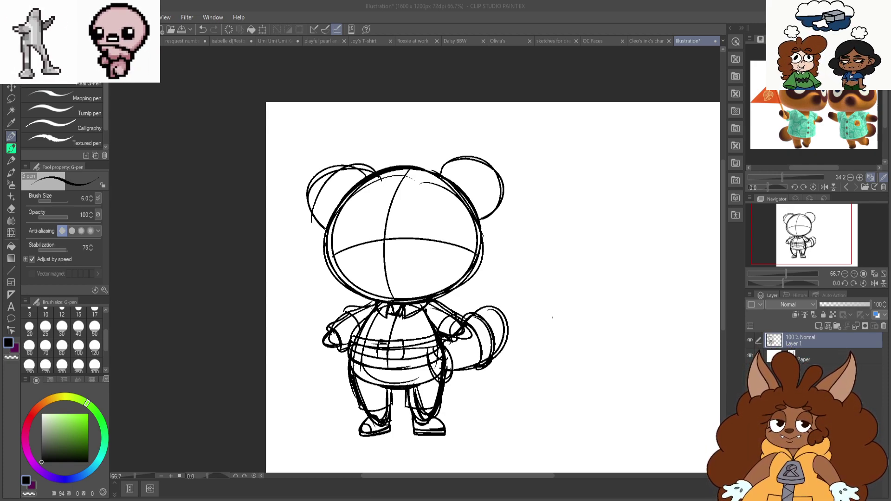
{"action": "left_click_drag", "start_coordinate": [402, 167], "coordinate": [316, 215]}
{"action": "scroll", "coordinate": [325, 214], "scroll_direction": "up", "scroll_amount": 1}
{"action": "key", "text": "ctrl+z"}
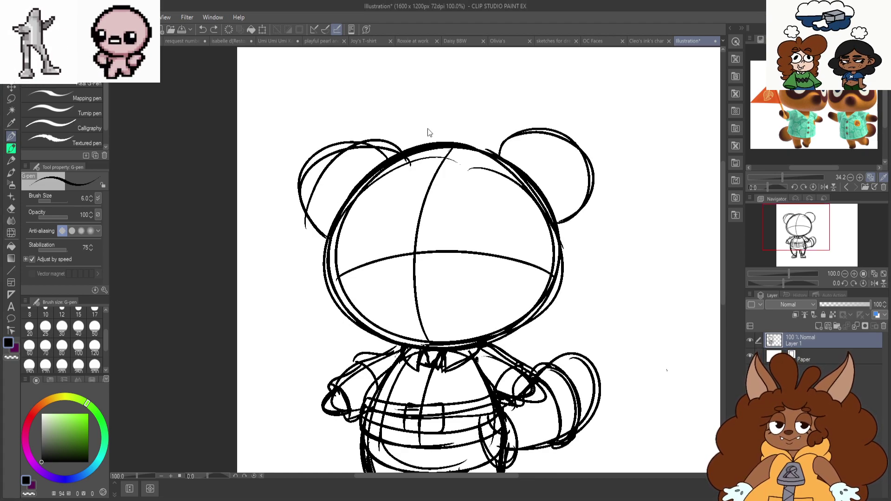
{"action": "left_click_drag", "start_coordinate": [432, 180], "coordinate": [318, 281]}
{"action": "mouse_move", "coordinate": [441, 135]}
{"action": "left_mouse_down"}
{"action": "mouse_move", "coordinate": [318, 221]}
{"action": "mouse_move", "coordinate": [315, 263]}
{"action": "left_mouse_up"}
{"action": "key", "text": "ctrl+z"}
{"action": "key", "text": "ctrl+z"}
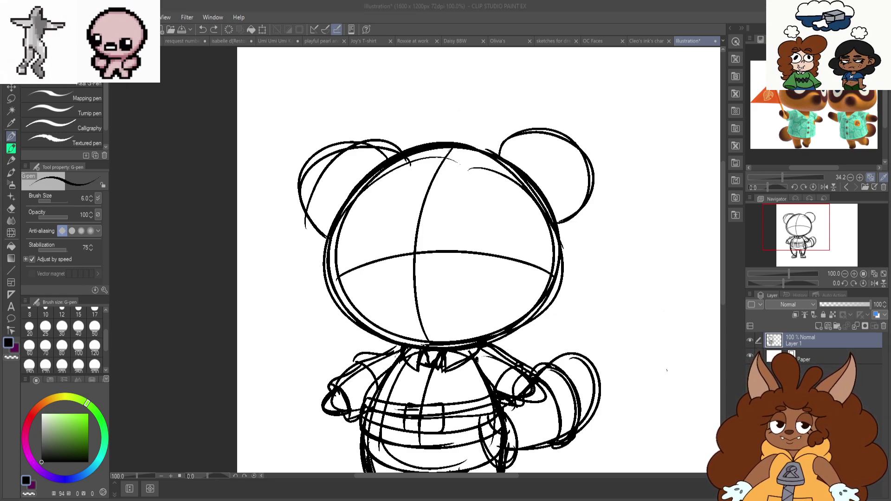
{"action": "left_click_drag", "start_coordinate": [432, 180], "coordinate": [326, 245]}
{"action": "mouse_move", "coordinate": [456, 141]}
{"action": "left_mouse_down"}
{"action": "mouse_move", "coordinate": [343, 162]}
{"action": "mouse_move", "coordinate": [314, 248]}
{"action": "mouse_move", "coordinate": [310, 297]}
{"action": "mouse_move", "coordinate": [322, 344]}
{"action": "left_mouse_up"}
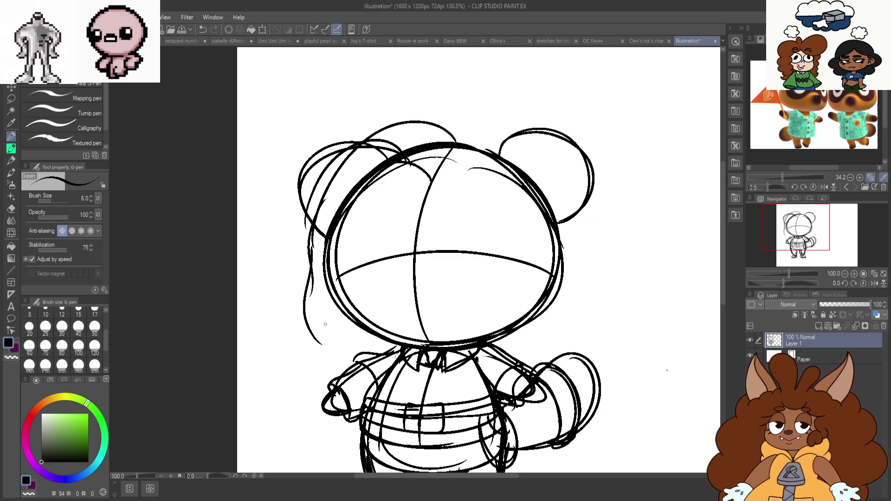
{"action": "key", "text": "ctrl+z"}
{"action": "key", "text": "ctrl+z"}
{"action": "key", "text": "ctrl+z"}
{"action": "key", "text": "ctrl+z"}
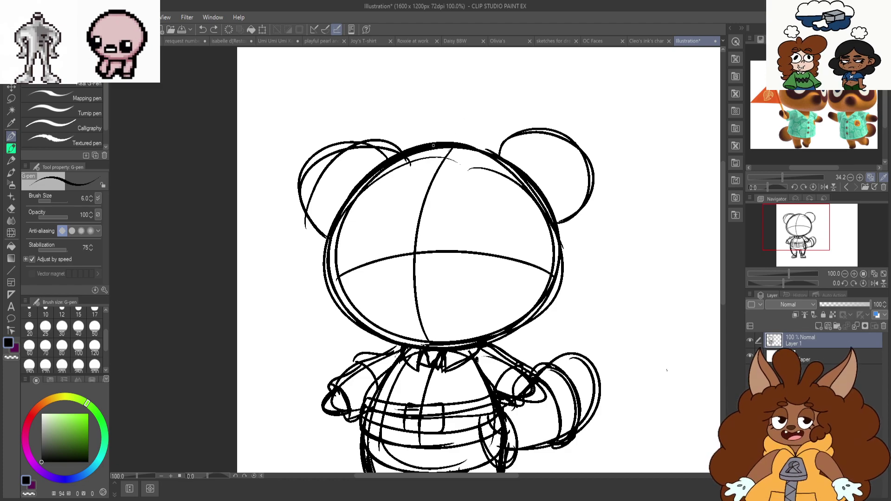
Outline center-parted hair sweeping over both sides of the head and down past the ears
{"action": "left_click_drag", "start_coordinate": [423, 128], "coordinate": [354, 141]}
{"action": "left_click_drag", "start_coordinate": [301, 209], "coordinate": [326, 299]}
{"action": "left_click_drag", "start_coordinate": [377, 164], "coordinate": [322, 283]}
{"action": "mouse_move", "coordinate": [341, 208]}
{"action": "left_mouse_down"}
{"action": "mouse_move", "coordinate": [374, 159]}
{"action": "mouse_move", "coordinate": [432, 177]}
{"action": "left_mouse_up"}
{"action": "left_click_drag", "start_coordinate": [430, 129], "coordinate": [567, 214]}
{"action": "key", "text": "ctrl+z"}
{"action": "mouse_move", "coordinate": [430, 129]}
{"action": "left_mouse_down"}
{"action": "mouse_move", "coordinate": [588, 221]}
{"action": "mouse_move", "coordinate": [575, 292]}
{"action": "left_mouse_up"}
{"action": "mouse_move", "coordinate": [576, 290]}
{"action": "left_mouse_down"}
{"action": "mouse_move", "coordinate": [588, 250]}
{"action": "mouse_move", "coordinate": [584, 204]}
{"action": "left_mouse_up"}
Add inner hairline strokes across the forehead and loose strands down both sides of the face
{"action": "mouse_move", "coordinate": [434, 172]}
{"action": "left_mouse_down"}
{"action": "mouse_move", "coordinate": [484, 163]}
{"action": "mouse_move", "coordinate": [552, 258]}
{"action": "left_mouse_up"}
{"action": "left_click_drag", "start_coordinate": [455, 162], "coordinate": [551, 272]}
{"action": "mouse_move", "coordinate": [509, 149]}
{"action": "left_mouse_down"}
{"action": "mouse_move", "coordinate": [536, 166]}
{"action": "mouse_move", "coordinate": [564, 280]}
{"action": "left_mouse_up"}
{"action": "left_click_drag", "start_coordinate": [581, 207], "coordinate": [568, 288]}
{"action": "left_click_drag", "start_coordinate": [367, 170], "coordinate": [325, 226]}
{"action": "left_click_drag", "start_coordinate": [343, 186], "coordinate": [309, 270]}
{"action": "left_click_drag", "start_coordinate": [331, 225], "coordinate": [326, 306]}
{"action": "mouse_move", "coordinate": [509, 139]}
{"action": "left_mouse_down"}
{"action": "mouse_move", "coordinate": [587, 148]}
{"action": "mouse_move", "coordinate": [557, 215]}
{"action": "left_mouse_up"}
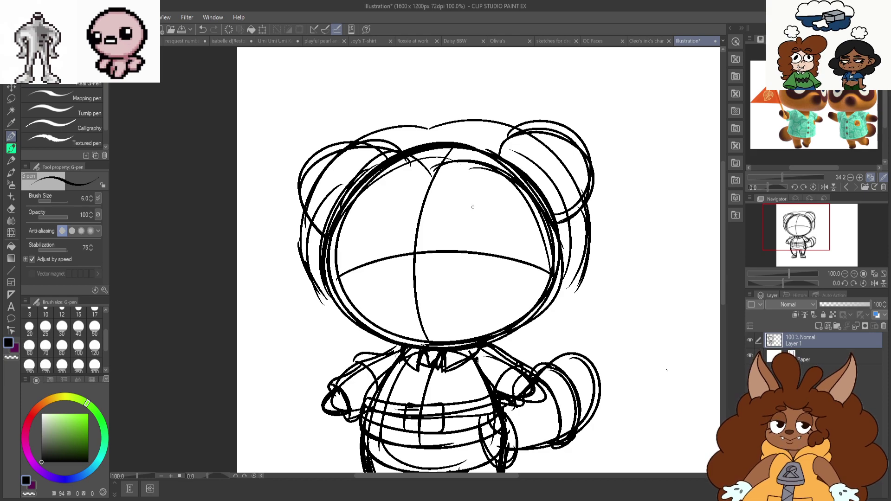
{"action": "scroll", "coordinate": [468, 217], "scroll_direction": "down", "scroll_amount": 2}
{"action": "scroll", "coordinate": [522, 246], "scroll_direction": "up", "scroll_amount": 2}
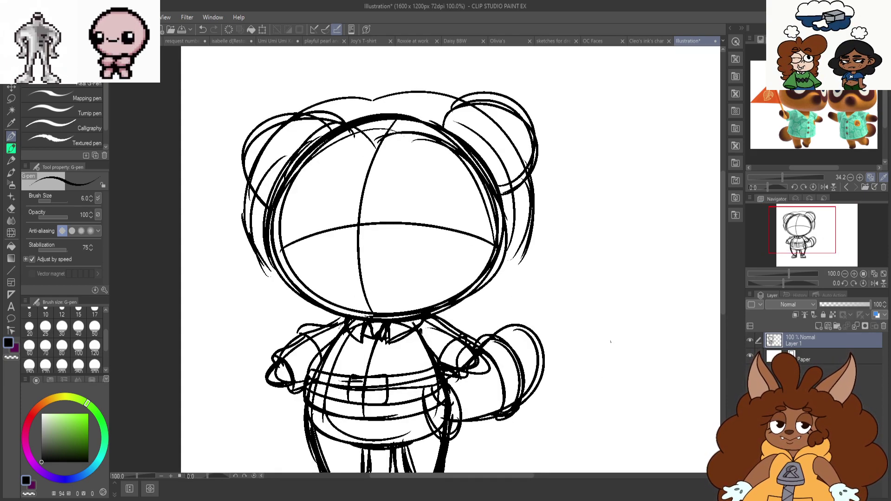
Draw a small skull-shaped hair ornament with eye sockets and teeth beside the tail-side ear
{"action": "scroll", "coordinate": [522, 190], "scroll_direction": "up", "scroll_amount": 2}
{"action": "mouse_move", "coordinate": [546, 153]}
{"action": "left_mouse_down"}
{"action": "mouse_move", "coordinate": [596, 190]}
{"action": "mouse_move", "coordinate": [567, 196]}
{"action": "left_mouse_up"}
{"action": "key", "text": "ctrl+z"}
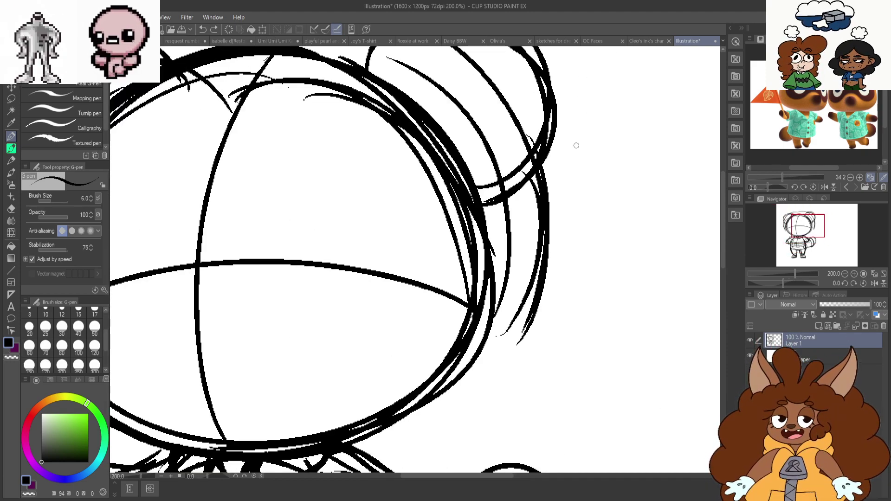
{"action": "mouse_move", "coordinate": [554, 137]}
{"action": "left_mouse_down"}
{"action": "mouse_move", "coordinate": [608, 167]}
{"action": "mouse_move", "coordinate": [601, 190]}
{"action": "left_mouse_up"}
{"action": "mouse_move", "coordinate": [539, 153]}
{"action": "left_mouse_down"}
{"action": "mouse_move", "coordinate": [568, 206]}
{"action": "mouse_move", "coordinate": [565, 236]}
{"action": "mouse_move", "coordinate": [627, 216]}
{"action": "mouse_move", "coordinate": [585, 228]}
{"action": "mouse_move", "coordinate": [600, 223]}
{"action": "mouse_move", "coordinate": [564, 179]}
{"action": "mouse_move", "coordinate": [590, 157]}
{"action": "left_mouse_up"}
{"action": "key", "text": "ctrl+z"}
{"action": "scroll", "coordinate": [590, 158], "scroll_direction": "down", "scroll_amount": 2}
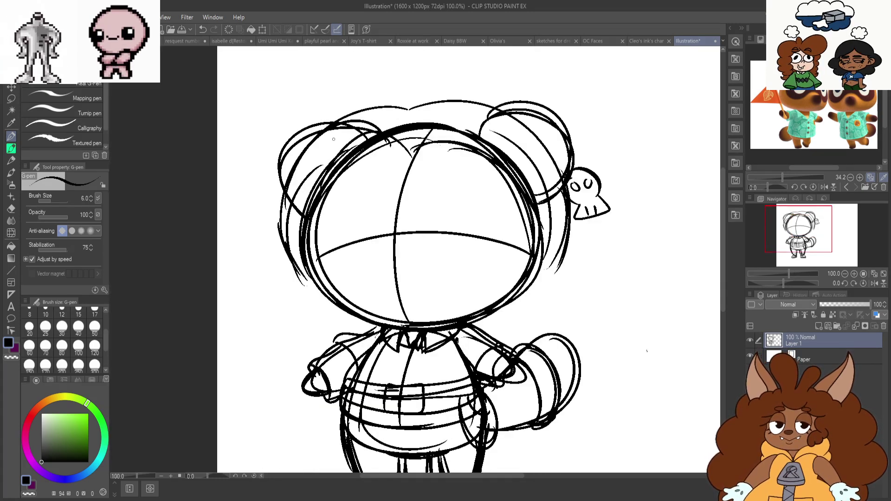
Add further curved outline strokes to both ears
{"action": "scroll", "coordinate": [325, 125], "scroll_direction": "up", "scroll_amount": 1}
{"action": "mouse_move", "coordinate": [377, 116]}
{"action": "left_mouse_down"}
{"action": "mouse_move", "coordinate": [262, 216]}
{"action": "mouse_move", "coordinate": [295, 248]}
{"action": "left_mouse_up"}
{"action": "key", "text": "ctrl+z"}
{"action": "mouse_move", "coordinate": [595, 99]}
{"action": "left_mouse_down"}
{"action": "mouse_move", "coordinate": [607, 96]}
{"action": "mouse_move", "coordinate": [664, 190]}
{"action": "left_mouse_up"}
{"action": "scroll", "coordinate": [500, 167], "scroll_direction": "down", "scroll_amount": 1}
{"action": "scroll", "coordinate": [437, 289], "scroll_direction": "up", "scroll_amount": 2}
Sketch the raccoon mask's wavy lower edge across the face and reinforce the face outline at the forehead
{"action": "left_click_drag", "start_coordinate": [390, 316], "coordinate": [499, 300]}
{"action": "key", "text": "ctrl+z"}
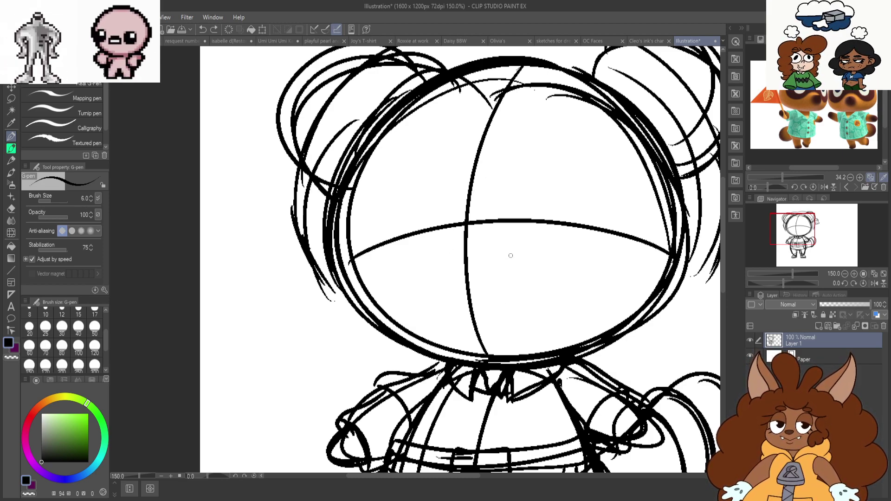
{"action": "mouse_move", "coordinate": [470, 123]}
{"action": "left_mouse_down"}
{"action": "mouse_move", "coordinate": [351, 271]}
{"action": "mouse_move", "coordinate": [490, 115]}
{"action": "mouse_move", "coordinate": [629, 200]}
{"action": "left_mouse_up"}
{"action": "mouse_move", "coordinate": [573, 142]}
{"action": "left_mouse_down"}
{"action": "mouse_move", "coordinate": [617, 155]}
{"action": "mouse_move", "coordinate": [660, 217]}
{"action": "left_mouse_up"}
{"action": "key", "text": "ctrl+z"}
{"action": "key", "text": "ctrl+z"}
{"action": "mouse_move", "coordinate": [610, 148]}
{"action": "left_mouse_down"}
{"action": "mouse_move", "coordinate": [371, 157]}
{"action": "mouse_move", "coordinate": [652, 215]}
{"action": "mouse_move", "coordinate": [557, 279]}
{"action": "mouse_move", "coordinate": [354, 257]}
{"action": "mouse_move", "coordinate": [374, 277]}
{"action": "mouse_move", "coordinate": [580, 278]}
{"action": "mouse_move", "coordinate": [663, 250]}
{"action": "left_mouse_up"}
{"action": "mouse_move", "coordinate": [461, 266]}
{"action": "left_mouse_down"}
{"action": "mouse_move", "coordinate": [432, 289]}
{"action": "mouse_move", "coordinate": [460, 323]}
{"action": "left_mouse_up"}
{"action": "scroll", "coordinate": [501, 298], "scroll_direction": "up", "scroll_amount": 1}
{"action": "key", "text": "ctrl+z"}
{"action": "mouse_move", "coordinate": [475, 246]}
{"action": "left_mouse_down"}
{"action": "mouse_move", "coordinate": [397, 286]}
{"action": "mouse_move", "coordinate": [458, 331]}
{"action": "left_mouse_up"}
{"action": "key", "text": "ctrl+z"}
{"action": "mouse_move", "coordinate": [459, 244]}
{"action": "left_mouse_down"}
{"action": "mouse_move", "coordinate": [389, 314]}
{"action": "mouse_move", "coordinate": [487, 297]}
{"action": "mouse_move", "coordinate": [462, 249]}
{"action": "mouse_move", "coordinate": [493, 309]}
{"action": "left_mouse_up"}
{"action": "key", "text": "ctrl+z"}
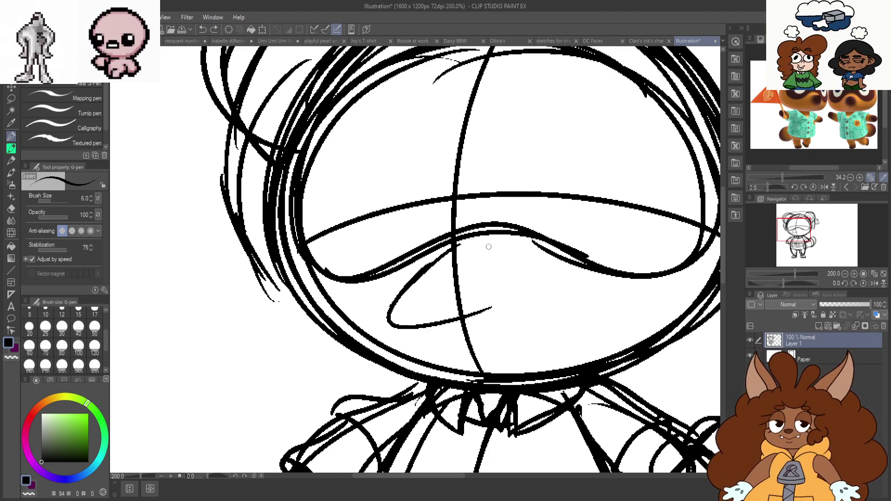
{"action": "key", "text": "ctrl+z"}
{"action": "key", "text": "ctrl+z"}
Draw a curved snout profile over the mask's edge near the vertical face guideline
{"action": "mouse_move", "coordinate": [507, 255]}
{"action": "left_mouse_down"}
{"action": "mouse_move", "coordinate": [401, 226]}
{"action": "mouse_move", "coordinate": [432, 318]}
{"action": "left_mouse_up"}
{"action": "mouse_move", "coordinate": [432, 318]}
{"action": "left_mouse_down"}
{"action": "mouse_move", "coordinate": [398, 252]}
{"action": "mouse_move", "coordinate": [507, 246]}
{"action": "mouse_move", "coordinate": [410, 383]}
{"action": "left_mouse_up"}
{"action": "mouse_move", "coordinate": [487, 184]}
{"action": "left_mouse_down"}
{"action": "mouse_move", "coordinate": [515, 175]}
{"action": "mouse_move", "coordinate": [616, 229]}
{"action": "mouse_move", "coordinate": [479, 188]}
{"action": "left_mouse_up"}
{"action": "key", "text": "ctrl+z"}
{"action": "key", "text": "ctrl+z"}
{"action": "key", "text": "ctrl+z"}
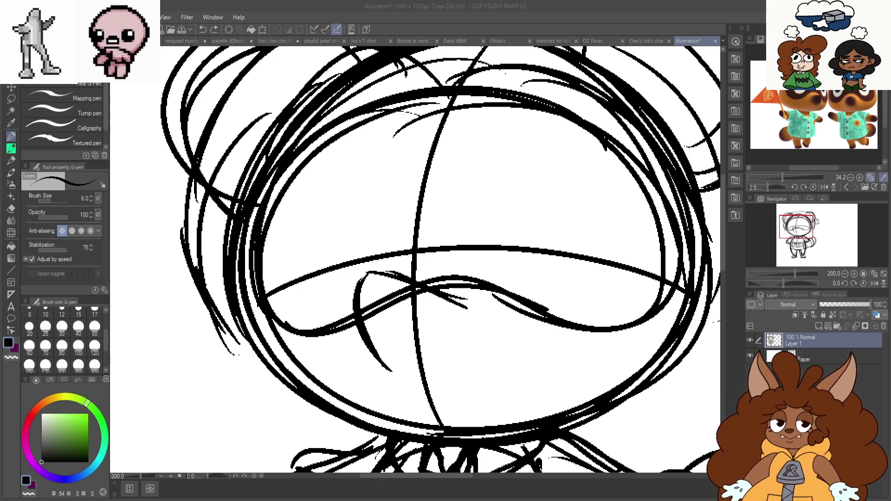
Sketch two large half-lidded eyes with drooping upper lids and half-round irises above the mask's lower edge
{"action": "mouse_move", "coordinate": [608, 171]}
{"action": "left_mouse_down"}
{"action": "mouse_move", "coordinate": [482, 175]}
{"action": "mouse_move", "coordinate": [607, 172]}
{"action": "left_mouse_up"}
{"action": "mouse_move", "coordinate": [462, 205]}
{"action": "left_mouse_down"}
{"action": "mouse_move", "coordinate": [622, 213]}
{"action": "mouse_move", "coordinate": [621, 184]}
{"action": "left_mouse_up"}
{"action": "mouse_move", "coordinate": [276, 227]}
{"action": "left_mouse_down"}
{"action": "mouse_move", "coordinate": [377, 183]}
{"action": "mouse_move", "coordinate": [410, 182]}
{"action": "left_mouse_up"}
{"action": "mouse_move", "coordinate": [274, 254]}
{"action": "left_mouse_down"}
{"action": "mouse_move", "coordinate": [302, 280]}
{"action": "mouse_move", "coordinate": [417, 190]}
{"action": "left_mouse_up"}
{"action": "mouse_move", "coordinate": [552, 173]}
{"action": "left_mouse_down"}
{"action": "mouse_move", "coordinate": [556, 186]}
{"action": "mouse_move", "coordinate": [609, 179]}
{"action": "left_mouse_up"}
{"action": "key", "text": "ctrl+z"}
{"action": "mouse_move", "coordinate": [506, 175]}
{"action": "left_mouse_down"}
{"action": "mouse_move", "coordinate": [564, 206]}
{"action": "mouse_move", "coordinate": [583, 172]}
{"action": "left_mouse_up"}
{"action": "mouse_move", "coordinate": [326, 203]}
{"action": "left_mouse_down"}
{"action": "mouse_move", "coordinate": [377, 227]}
{"action": "mouse_move", "coordinate": [399, 189]}
{"action": "left_mouse_up"}
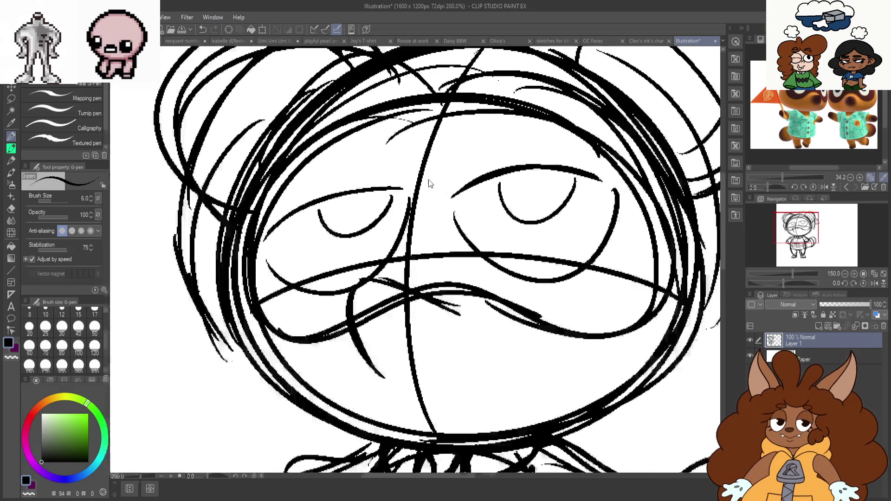
Redraw the iris of the eye opposite the tail with a thicker double outline
{"action": "scroll", "coordinate": [344, 200], "scroll_direction": "up", "scroll_amount": 2}
{"action": "mouse_move", "coordinate": [320, 195]}
{"action": "left_mouse_down"}
{"action": "mouse_move", "coordinate": [371, 303]}
{"action": "mouse_move", "coordinate": [426, 178]}
{"action": "left_mouse_up"}
{"action": "mouse_move", "coordinate": [426, 177]}
{"action": "left_mouse_down"}
{"action": "mouse_move", "coordinate": [353, 299]}
{"action": "mouse_move", "coordinate": [301, 244]}
{"action": "left_mouse_up"}
{"action": "scroll", "coordinate": [381, 160], "scroll_direction": "down", "scroll_amount": 2}
{"action": "scroll", "coordinate": [629, 163], "scroll_direction": "up", "scroll_amount": 2}
Thicken the outline and upper lid of the tail-side eye and add two rounded lash loops at its outer corner
{"action": "mouse_move", "coordinate": [549, 140]}
{"action": "left_mouse_down"}
{"action": "mouse_move", "coordinate": [632, 175]}
{"action": "mouse_move", "coordinate": [511, 347]}
{"action": "mouse_move", "coordinate": [313, 181]}
{"action": "left_mouse_up"}
{"action": "mouse_move", "coordinate": [635, 160]}
{"action": "left_mouse_down"}
{"action": "mouse_move", "coordinate": [681, 216]}
{"action": "mouse_move", "coordinate": [644, 197]}
{"action": "mouse_move", "coordinate": [630, 268]}
{"action": "left_mouse_up"}
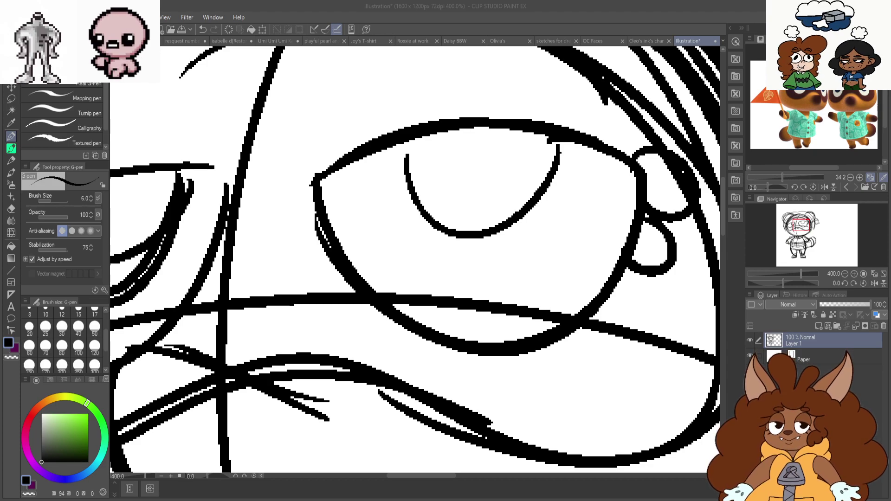
{"action": "mouse_move", "coordinate": [565, 134]}
{"action": "left_mouse_down"}
{"action": "mouse_move", "coordinate": [390, 133]}
{"action": "mouse_move", "coordinate": [365, 147]}
{"action": "left_mouse_up"}
{"action": "left_click_drag", "start_coordinate": [451, 127], "coordinate": [323, 174]}
{"action": "scroll", "coordinate": [351, 168], "scroll_direction": "down", "scroll_amount": 3}
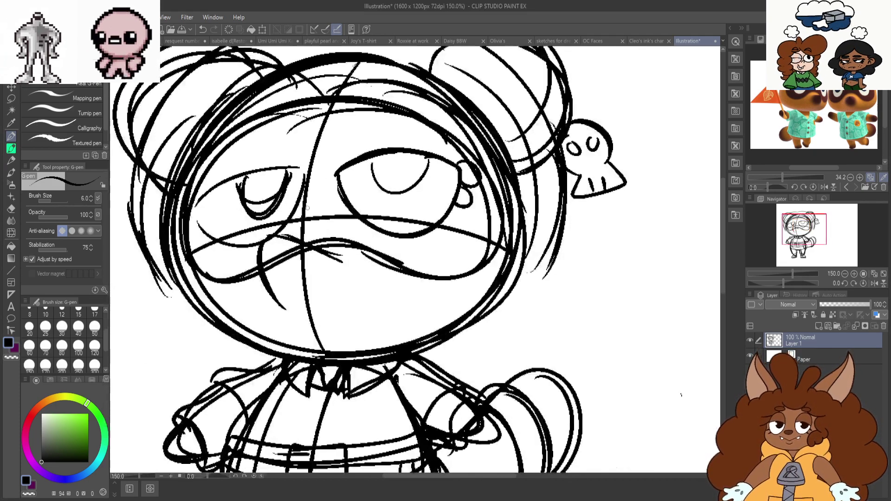
Draw a tapered, slanted eyebrow above each eye
{"action": "scroll", "coordinate": [209, 202], "scroll_direction": "up", "scroll_amount": 3}
{"action": "scroll", "coordinate": [276, 218], "scroll_direction": "down", "scroll_amount": 2}
{"action": "scroll", "coordinate": [559, 132], "scroll_direction": "up", "scroll_amount": 2}
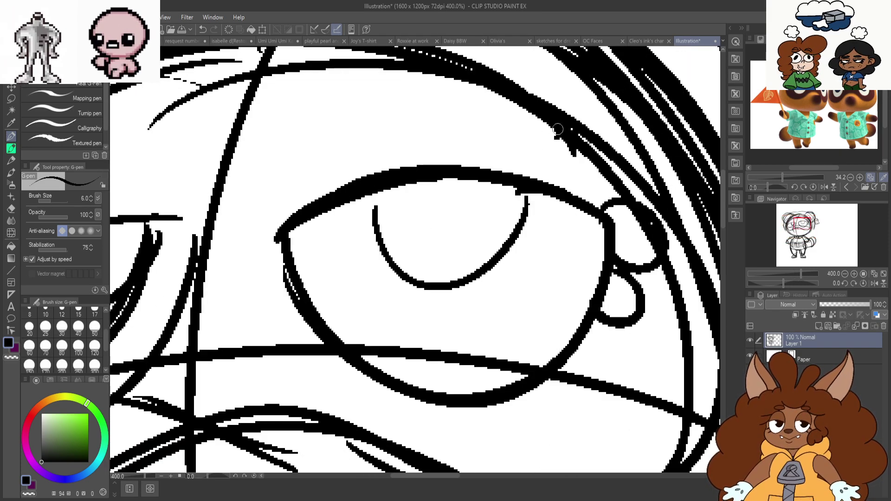
{"action": "left_click_drag", "start_coordinate": [559, 132], "coordinate": [301, 168]}
{"action": "scroll", "coordinate": [535, 215], "scroll_direction": "down", "scroll_amount": 2}
{"action": "scroll", "coordinate": [230, 185], "scroll_direction": "up", "scroll_amount": 2}
{"action": "mouse_move", "coordinate": [227, 238]}
{"action": "left_mouse_down"}
{"action": "mouse_move", "coordinate": [429, 186]}
{"action": "mouse_move", "coordinate": [473, 208]}
{"action": "mouse_move", "coordinate": [217, 265]}
{"action": "mouse_move", "coordinate": [448, 193]}
{"action": "left_mouse_up"}
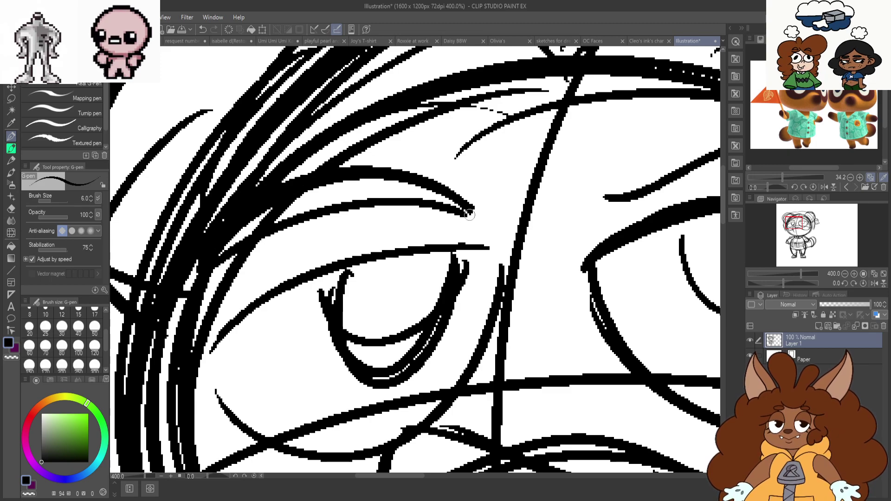
{"action": "scroll", "coordinate": [436, 242], "scroll_direction": "down", "scroll_amount": 2}
{"action": "scroll", "coordinate": [660, 200], "scroll_direction": "up", "scroll_amount": 2}
{"action": "mouse_move", "coordinate": [665, 216]}
{"action": "left_mouse_down"}
{"action": "mouse_move", "coordinate": [434, 211]}
{"action": "mouse_move", "coordinate": [646, 222]}
{"action": "left_mouse_up"}
Close the outline of the eye opposite the tail at its outer and inner corners
{"action": "scroll", "coordinate": [481, 162], "scroll_direction": "down", "scroll_amount": 2}
{"action": "scroll", "coordinate": [230, 268], "scroll_direction": "up", "scroll_amount": 2}
{"action": "left_click_drag", "start_coordinate": [242, 279], "coordinate": [318, 376]}
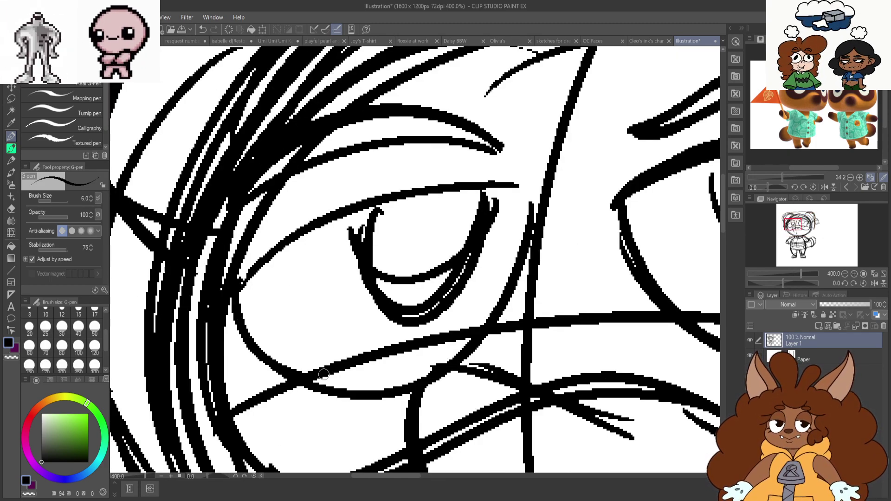
{"action": "left_click_drag", "start_coordinate": [511, 186], "coordinate": [531, 191]}
{"action": "left_click_drag", "start_coordinate": [533, 204], "coordinate": [492, 294]}
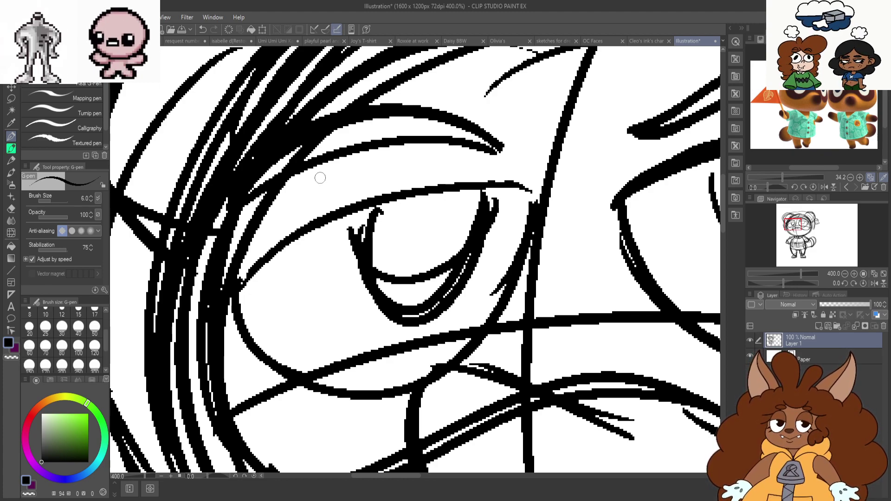
Add small rounded lash loops along the outer corner of the eye opposite the tail
{"action": "mouse_move", "coordinate": [231, 290]}
{"action": "left_mouse_down"}
{"action": "mouse_move", "coordinate": [216, 345]}
{"action": "mouse_move", "coordinate": [245, 283]}
{"action": "left_mouse_up"}
{"action": "left_click_drag", "start_coordinate": [239, 337], "coordinate": [251, 335]}
{"action": "mouse_move", "coordinate": [284, 364]}
{"action": "left_mouse_down"}
{"action": "mouse_move", "coordinate": [277, 392]}
{"action": "mouse_move", "coordinate": [300, 371]}
{"action": "left_mouse_up"}
{"action": "scroll", "coordinate": [285, 389], "scroll_direction": "down", "scroll_amount": 2}
{"action": "scroll", "coordinate": [307, 304], "scroll_direction": "up", "scroll_amount": 2}
Thicken the upper lid, inner edge and iris of the eye opposite the tail
{"action": "mouse_move", "coordinate": [230, 362]}
{"action": "left_mouse_down"}
{"action": "mouse_move", "coordinate": [327, 297]}
{"action": "mouse_move", "coordinate": [517, 280]}
{"action": "left_mouse_up"}
{"action": "mouse_move", "coordinate": [516, 283]}
{"action": "left_mouse_down"}
{"action": "mouse_move", "coordinate": [511, 314]}
{"action": "mouse_move", "coordinate": [441, 447]}
{"action": "left_mouse_up"}
{"action": "mouse_move", "coordinate": [328, 310]}
{"action": "left_mouse_down"}
{"action": "mouse_move", "coordinate": [462, 376]}
{"action": "mouse_move", "coordinate": [494, 277]}
{"action": "left_mouse_up"}
{"action": "mouse_move", "coordinate": [459, 369]}
{"action": "left_mouse_down"}
{"action": "mouse_move", "coordinate": [448, 385]}
{"action": "mouse_move", "coordinate": [320, 307]}
{"action": "left_mouse_up"}
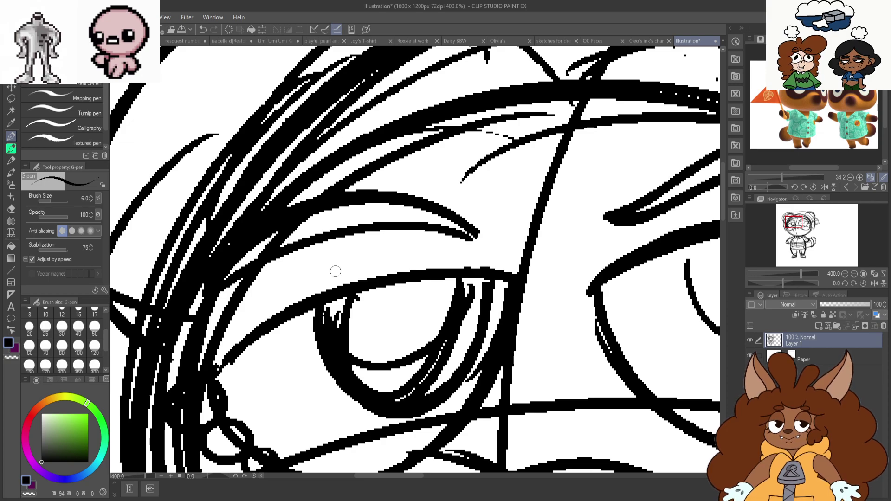
Add an inner curved line inside the iris of the tail-side eye
{"action": "scroll", "coordinate": [341, 267], "scroll_direction": "down", "scroll_amount": 2}
{"action": "scroll", "coordinate": [560, 252], "scroll_direction": "up", "scroll_amount": 2}
{"action": "left_click_drag", "start_coordinate": [573, 351], "coordinate": [616, 247]}
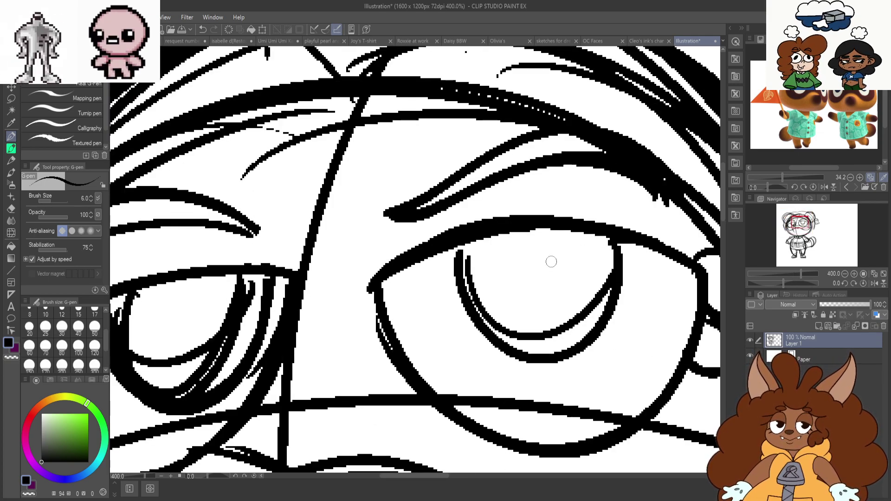
{"action": "scroll", "coordinate": [544, 218], "scroll_direction": "down", "scroll_amount": 5}
{"action": "scroll", "coordinate": [577, 314], "scroll_direction": "up", "scroll_amount": 1}
{"action": "scroll", "coordinate": [495, 273], "scroll_direction": "down", "scroll_amount": 2}
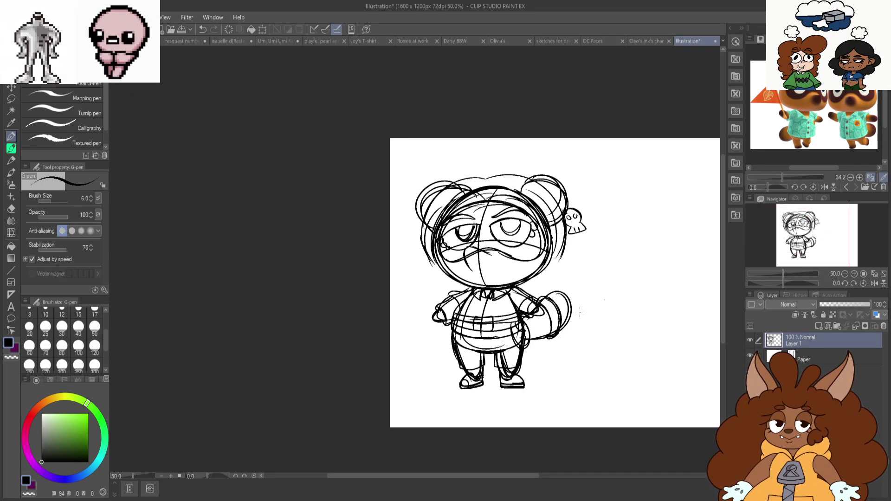
{"action": "scroll", "coordinate": [563, 338], "scroll_direction": "up", "scroll_amount": 2}
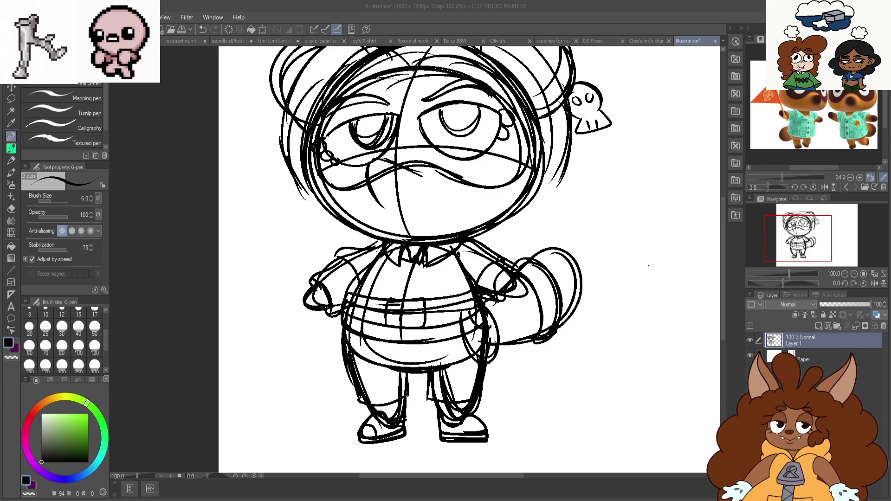
{"action": "left_click", "coordinate": [9, 136]}
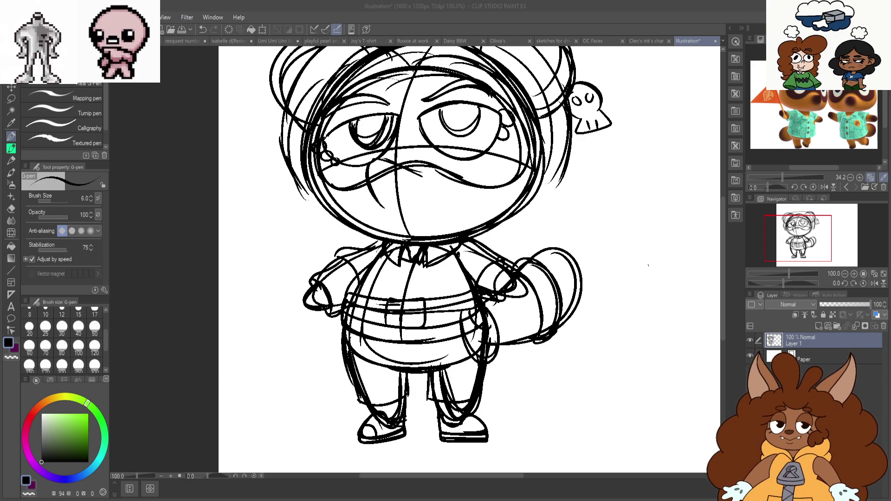
{"action": "left_click", "coordinate": [13, 139]}
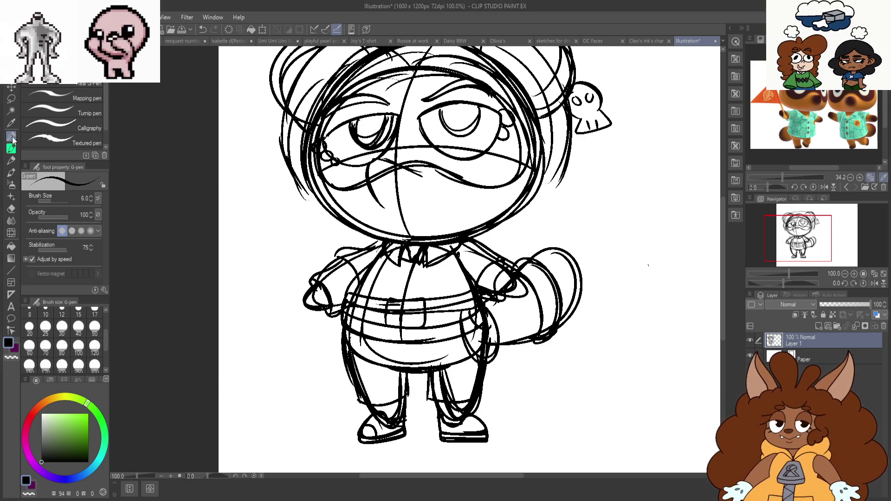
{"action": "scroll", "coordinate": [412, 176], "scroll_direction": "up", "scroll_amount": 2}
{"action": "left_click_drag", "start_coordinate": [426, 176], "coordinate": [345, 241]}
{"action": "left_click_drag", "start_coordinate": [425, 209], "coordinate": [363, 244]}
{"action": "key", "text": "ctrl+z"}
{"action": "key", "text": "ctrl+z"}
{"action": "key", "text": "ctrl+z"}
Retrace the snout profile with heavier pen strokes
{"action": "left_click_drag", "start_coordinate": [395, 162], "coordinate": [433, 177]}
{"action": "left_click_drag", "start_coordinate": [348, 138], "coordinate": [369, 247]}
{"action": "scroll", "coordinate": [370, 247], "scroll_direction": "down", "scroll_amount": 2}
{"action": "scroll", "coordinate": [441, 114], "scroll_direction": "up", "scroll_amount": 2}
{"action": "scroll", "coordinate": [483, 86], "scroll_direction": "down", "scroll_amount": 3}
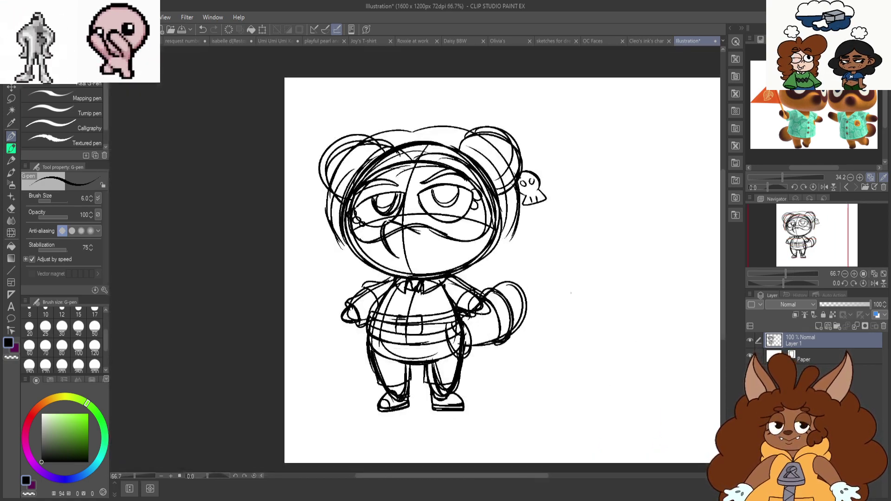
{"action": "scroll", "coordinate": [616, 278], "scroll_direction": "up", "scroll_amount": 1}
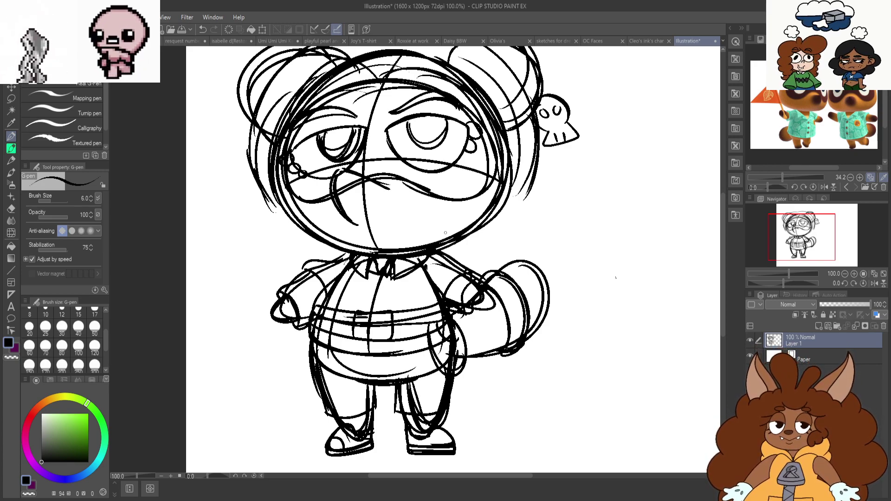
{"action": "scroll", "coordinate": [446, 232], "scroll_direction": "down", "scroll_amount": 2}
{"action": "scroll", "coordinate": [441, 260], "scroll_direction": "up", "scroll_amount": 1}
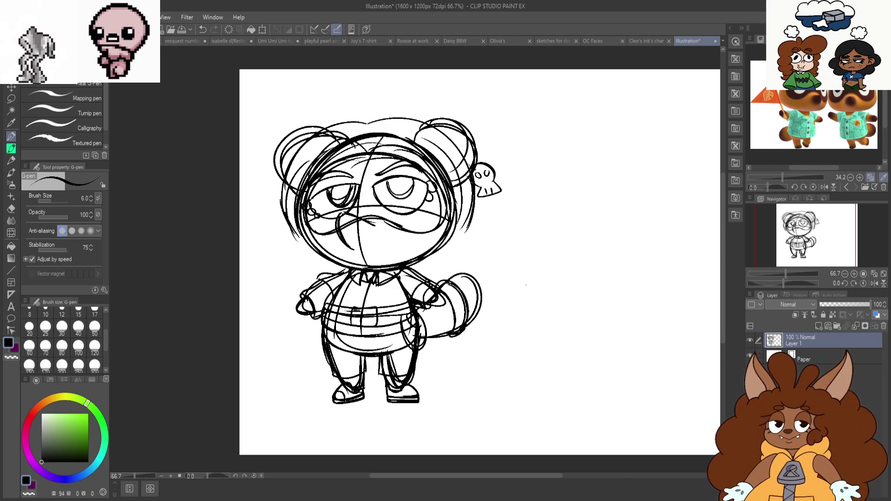
{"action": "scroll", "coordinate": [526, 284], "scroll_direction": "down", "scroll_amount": 2}
{"action": "scroll", "coordinate": [456, 264], "scroll_direction": "up", "scroll_amount": 2}
{"action": "scroll", "coordinate": [488, 302], "scroll_direction": "down", "scroll_amount": 1}
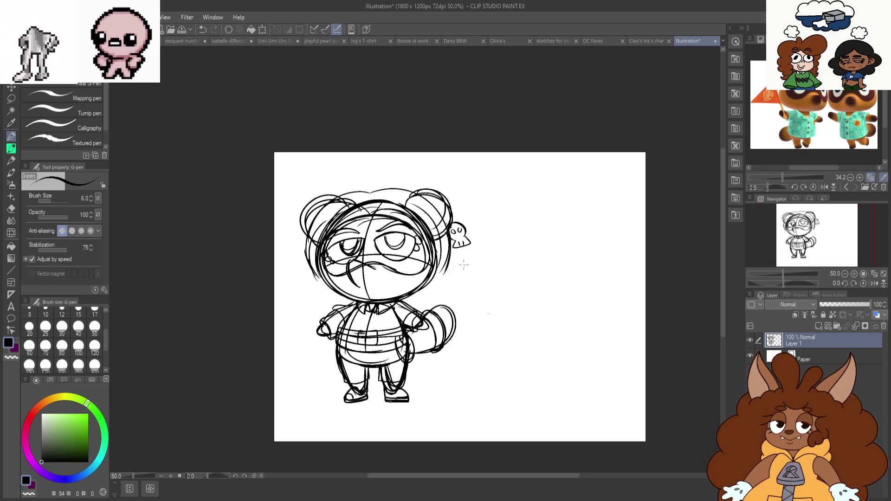
{"action": "scroll", "coordinate": [499, 328], "scroll_direction": "up", "scroll_amount": 1}
{"action": "scroll", "coordinate": [576, 192], "scroll_direction": "up", "scroll_amount": 1}
{"action": "scroll", "coordinate": [576, 192], "scroll_direction": "down", "scroll_amount": 2}
{"action": "scroll", "coordinate": [576, 192], "scroll_direction": "up", "scroll_amount": 1}
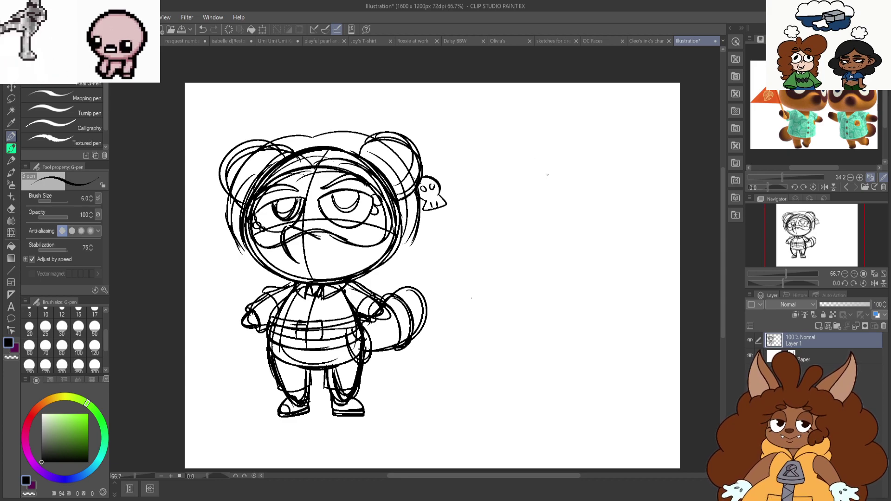
Sketch a second round head with curved vertical and horizontal face guidelines in the empty space beside the raccoon
{"action": "mouse_move", "coordinate": [544, 162]}
{"action": "left_mouse_down"}
{"action": "mouse_move", "coordinate": [513, 276]}
{"action": "mouse_move", "coordinate": [492, 147]}
{"action": "mouse_move", "coordinate": [612, 207]}
{"action": "mouse_move", "coordinate": [495, 266]}
{"action": "mouse_move", "coordinate": [492, 148]}
{"action": "mouse_move", "coordinate": [463, 216]}
{"action": "left_mouse_up"}
{"action": "left_click_drag", "start_coordinate": [517, 144], "coordinate": [538, 274]}
{"action": "left_click_drag", "start_coordinate": [508, 213], "coordinate": [603, 234]}
{"action": "mouse_move", "coordinate": [466, 243]}
{"action": "left_mouse_down"}
{"action": "mouse_move", "coordinate": [557, 209]}
{"action": "mouse_move", "coordinate": [593, 300]}
{"action": "left_mouse_up"}
Sketch an egg-shaped body with a curved center guideline beneath the second head
{"action": "scroll", "coordinate": [552, 139], "scroll_direction": "down", "scroll_amount": 1}
{"action": "scroll", "coordinate": [561, 257], "scroll_direction": "up", "scroll_amount": 2}
{"action": "key", "text": "ctrl+z"}
{"action": "mouse_move", "coordinate": [519, 238]}
{"action": "left_mouse_down"}
{"action": "mouse_move", "coordinate": [555, 316]}
{"action": "mouse_move", "coordinate": [594, 304]}
{"action": "mouse_move", "coordinate": [506, 349]}
{"action": "mouse_move", "coordinate": [491, 277]}
{"action": "left_mouse_up"}
{"action": "mouse_move", "coordinate": [506, 241]}
{"action": "left_mouse_down"}
{"action": "mouse_move", "coordinate": [551, 232]}
{"action": "mouse_move", "coordinate": [577, 247]}
{"action": "left_mouse_up"}
{"action": "mouse_move", "coordinate": [554, 235]}
{"action": "left_mouse_down"}
{"action": "mouse_move", "coordinate": [605, 332]}
{"action": "mouse_move", "coordinate": [519, 358]}
{"action": "left_mouse_up"}
{"action": "mouse_move", "coordinate": [506, 241]}
{"action": "left_mouse_down"}
{"action": "mouse_move", "coordinate": [498, 353]}
{"action": "mouse_move", "coordinate": [595, 341]}
{"action": "left_mouse_up"}
{"action": "mouse_move", "coordinate": [488, 269]}
{"action": "left_mouse_down"}
{"action": "mouse_move", "coordinate": [515, 358]}
{"action": "mouse_move", "coordinate": [567, 240]}
{"action": "left_mouse_up"}
{"action": "left_click_drag", "start_coordinate": [514, 234], "coordinate": [493, 319]}
{"action": "left_click_drag", "start_coordinate": [575, 366], "coordinate": [581, 308]}
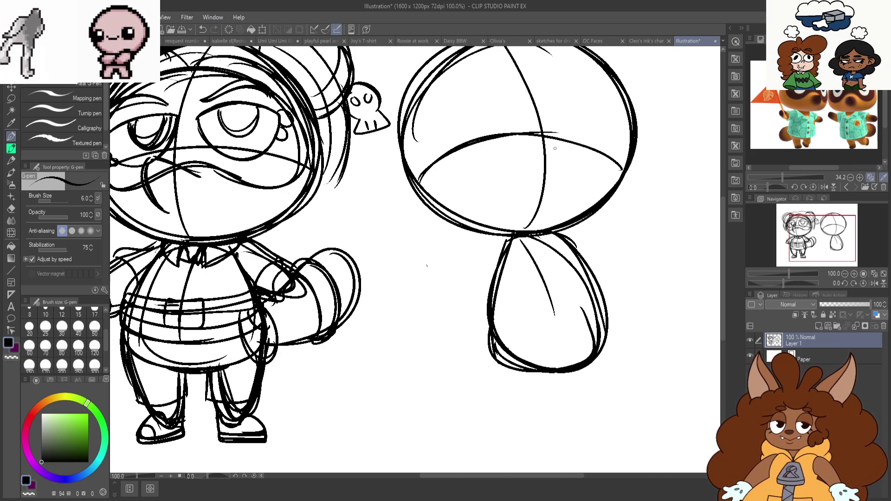
Sketch two tapered legs beneath the second figure's egg-shaped body
{"action": "scroll", "coordinate": [524, 131], "scroll_direction": "down", "scroll_amount": 1}
{"action": "scroll", "coordinate": [554, 276], "scroll_direction": "up", "scroll_amount": 1}
{"action": "mouse_move", "coordinate": [498, 298]}
{"action": "left_mouse_down"}
{"action": "mouse_move", "coordinate": [525, 388]}
{"action": "mouse_move", "coordinate": [523, 375]}
{"action": "left_mouse_up"}
{"action": "key", "text": "ctrl+z"}
{"action": "key", "text": "ctrl+z"}
{"action": "left_click_drag", "start_coordinate": [584, 282], "coordinate": [576, 365]}
{"action": "mouse_move", "coordinate": [557, 306]}
{"action": "left_mouse_down"}
{"action": "mouse_move", "coordinate": [595, 314]}
{"action": "mouse_move", "coordinate": [570, 356]}
{"action": "left_mouse_up"}
{"action": "mouse_move", "coordinate": [492, 166]}
{"action": "left_mouse_down"}
{"action": "mouse_move", "coordinate": [467, 269]}
{"action": "mouse_move", "coordinate": [576, 282]}
{"action": "left_mouse_up"}
{"action": "left_click_drag", "start_coordinate": [564, 184], "coordinate": [594, 265]}
{"action": "mouse_move", "coordinate": [475, 288]}
{"action": "left_mouse_down"}
{"action": "mouse_move", "coordinate": [489, 357]}
{"action": "mouse_move", "coordinate": [499, 362]}
{"action": "mouse_move", "coordinate": [528, 305]}
{"action": "left_mouse_up"}
{"action": "key", "text": "ctrl+z"}
{"action": "key", "text": "ctrl+z"}
{"action": "key", "text": "ctrl+z"}
{"action": "key", "text": "ctrl+z"}
Draw a curved hem line across the base of the body and add another stroke along the outer leg
{"action": "mouse_move", "coordinate": [458, 262]}
{"action": "left_mouse_down"}
{"action": "mouse_move", "coordinate": [474, 271]}
{"action": "mouse_move", "coordinate": [598, 265]}
{"action": "left_mouse_up"}
{"action": "mouse_move", "coordinate": [485, 277]}
{"action": "left_mouse_down"}
{"action": "mouse_move", "coordinate": [484, 336]}
{"action": "mouse_move", "coordinate": [499, 363]}
{"action": "mouse_move", "coordinate": [524, 280]}
{"action": "mouse_move", "coordinate": [556, 346]}
{"action": "mouse_move", "coordinate": [585, 292]}
{"action": "left_mouse_up"}
{"action": "key", "text": "ctrl+z"}
{"action": "left_click_drag", "start_coordinate": [586, 274], "coordinate": [586, 333]}
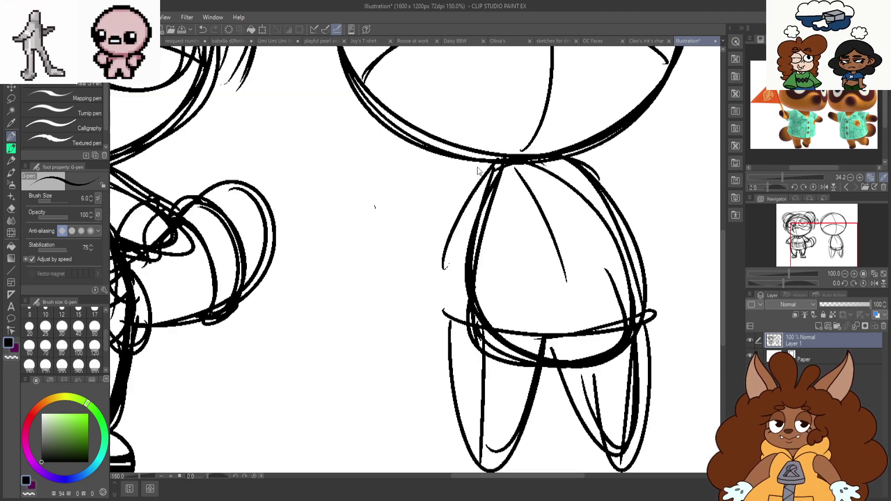
{"action": "scroll", "coordinate": [501, 157], "scroll_direction": "up", "scroll_amount": 1}
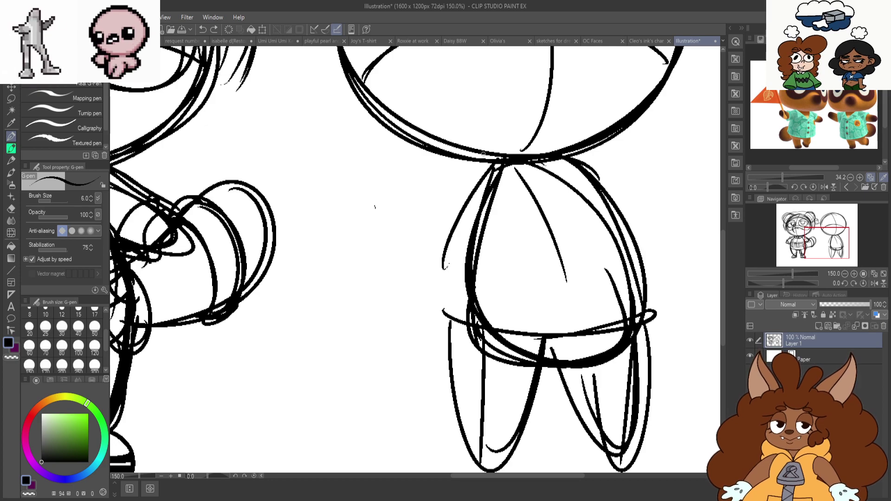
{"action": "left_click_drag", "start_coordinate": [466, 157], "coordinate": [429, 184]}
{"action": "left_click_drag", "start_coordinate": [493, 156], "coordinate": [446, 299]}
{"action": "key", "text": "ctrl+z"}
{"action": "key", "text": "ctrl+z"}
{"action": "mouse_move", "coordinate": [471, 175]}
{"action": "left_mouse_down"}
{"action": "mouse_move", "coordinate": [425, 281]}
{"action": "mouse_move", "coordinate": [438, 311]}
{"action": "left_mouse_up"}
{"action": "key", "text": "ctrl+z"}
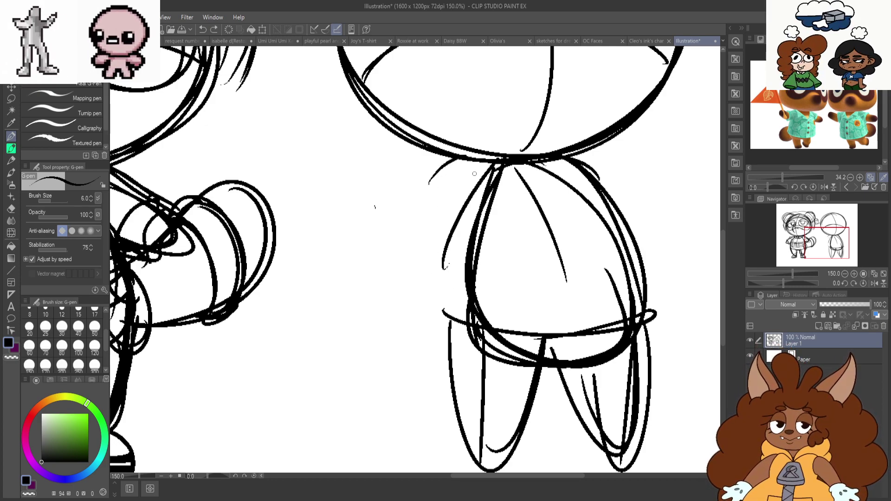
{"action": "key", "text": "ctrl+z"}
Outline both arms bowing out from the shoulders to the hips with doubled strokes, and retrace the curved hem
{"action": "mouse_move", "coordinate": [474, 167]}
{"action": "left_mouse_down"}
{"action": "mouse_move", "coordinate": [426, 234]}
{"action": "mouse_move", "coordinate": [446, 314]}
{"action": "left_mouse_up"}
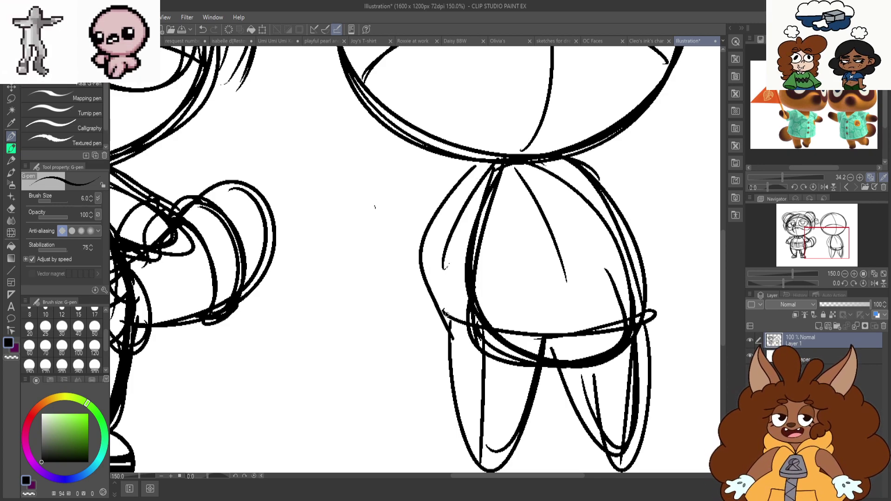
{"action": "mouse_move", "coordinate": [614, 182]}
{"action": "left_mouse_down"}
{"action": "mouse_move", "coordinate": [657, 292]}
{"action": "mouse_move", "coordinate": [648, 318]}
{"action": "left_mouse_up"}
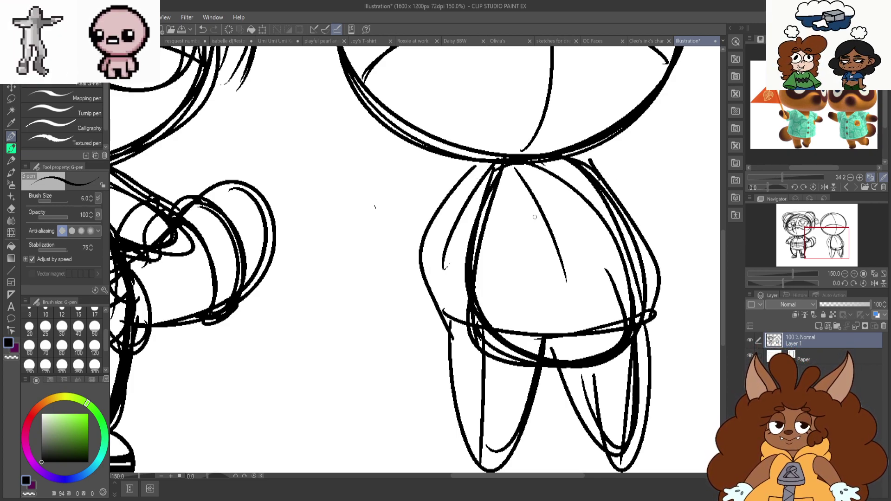
{"action": "mouse_move", "coordinate": [485, 157]}
{"action": "left_mouse_down"}
{"action": "mouse_move", "coordinate": [400, 255]}
{"action": "mouse_move", "coordinate": [449, 338]}
{"action": "left_mouse_up"}
{"action": "mouse_move", "coordinate": [492, 178]}
{"action": "left_mouse_down"}
{"action": "mouse_move", "coordinate": [464, 327]}
{"action": "mouse_move", "coordinate": [403, 247]}
{"action": "left_mouse_up"}
{"action": "mouse_move", "coordinate": [598, 153]}
{"action": "left_mouse_down"}
{"action": "mouse_move", "coordinate": [666, 259]}
{"action": "mouse_move", "coordinate": [655, 316]}
{"action": "left_mouse_up"}
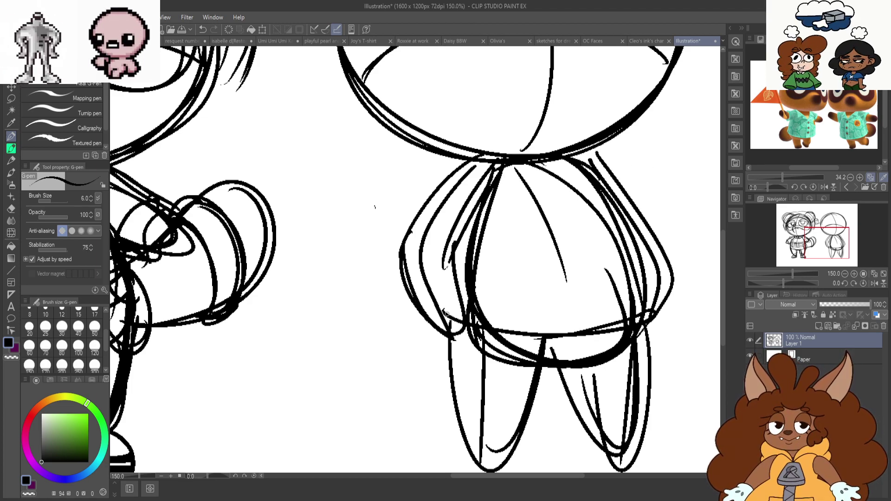
{"action": "left_click_drag", "start_coordinate": [445, 313], "coordinate": [626, 324]}
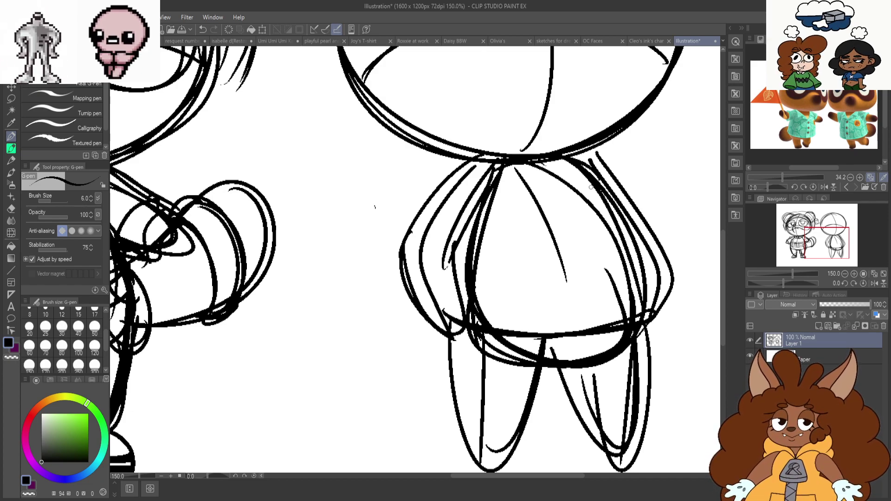
Lasso the whole second figure, adjust it so it sits slightly lower beside the raccoon, and clear the selection
{"action": "scroll", "coordinate": [463, 308], "scroll_direction": "down", "scroll_amount": 2}
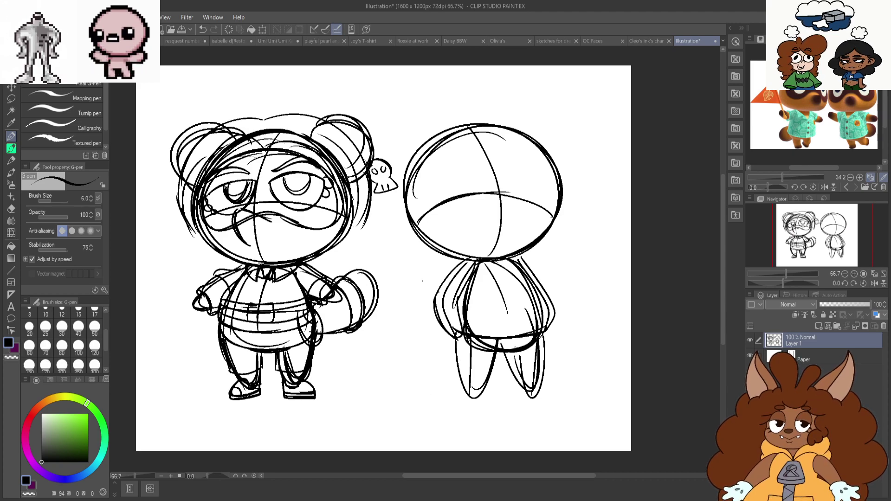
{"action": "left_click", "coordinate": [11, 100]}
{"action": "mouse_move", "coordinate": [516, 119]}
{"action": "left_mouse_down"}
{"action": "mouse_move", "coordinate": [434, 111]}
{"action": "mouse_move", "coordinate": [404, 160]}
{"action": "left_mouse_up"}
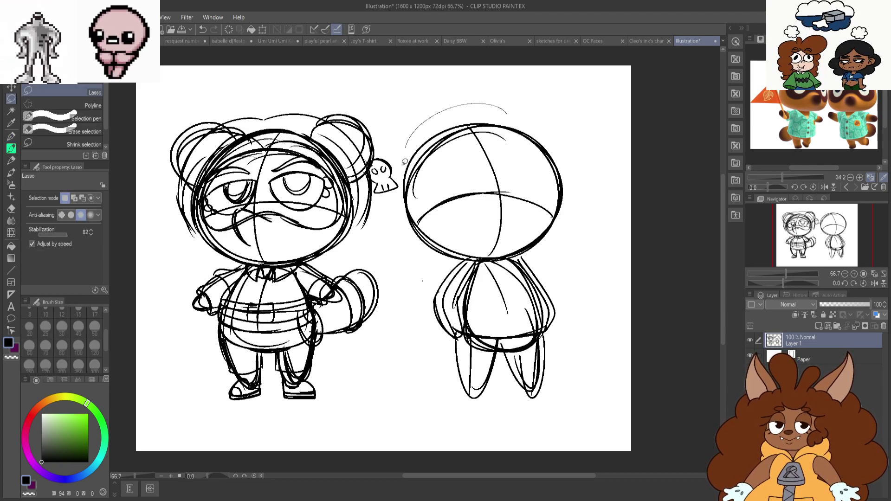
{"action": "mouse_move", "coordinate": [399, 315]}
{"action": "left_mouse_down"}
{"action": "mouse_move", "coordinate": [586, 150]}
{"action": "mouse_move", "coordinate": [504, 89]}
{"action": "left_mouse_up"}
{"action": "left_click_drag", "start_coordinate": [544, 287], "coordinate": [547, 299]}
{"action": "left_click_drag", "start_coordinate": [499, 100], "coordinate": [502, 90]}
{"action": "left_click_drag", "start_coordinate": [510, 301], "coordinate": [513, 285]}
{"action": "left_click_drag", "start_coordinate": [614, 76], "coordinate": [604, 92]}
{"action": "left_click_drag", "start_coordinate": [511, 275], "coordinate": [514, 270]}
{"action": "left_click_drag", "start_coordinate": [606, 85], "coordinate": [602, 92]}
{"action": "left_click_drag", "start_coordinate": [535, 224], "coordinate": [535, 237]}
{"action": "left_click", "coordinate": [473, 428]}
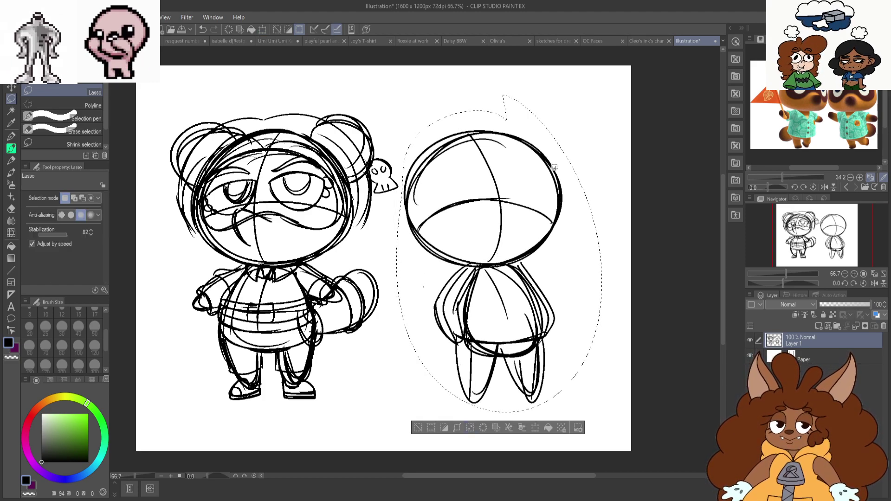
{"action": "left_click", "coordinate": [611, 222]}
Reinforce the second figure's torso, hem and leg outlines with heavier pen strokes
{"action": "left_click", "coordinate": [12, 138]}
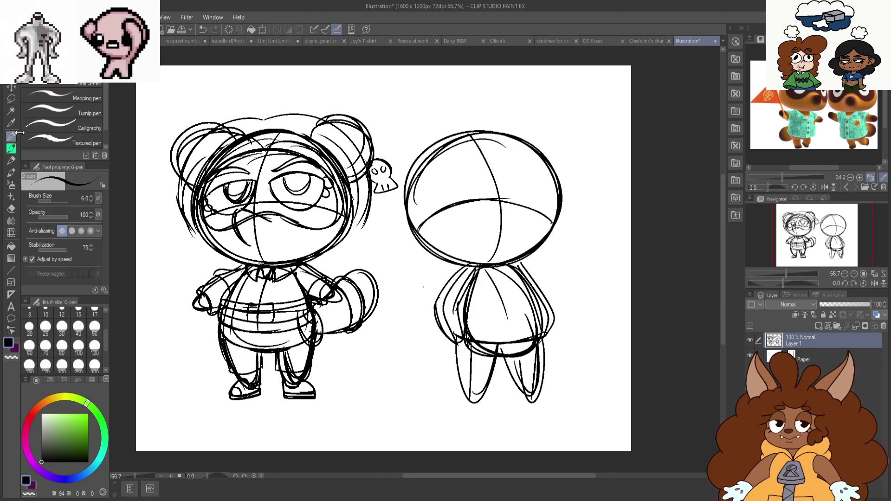
{"action": "scroll", "coordinate": [494, 309], "scroll_direction": "up", "scroll_amount": 3}
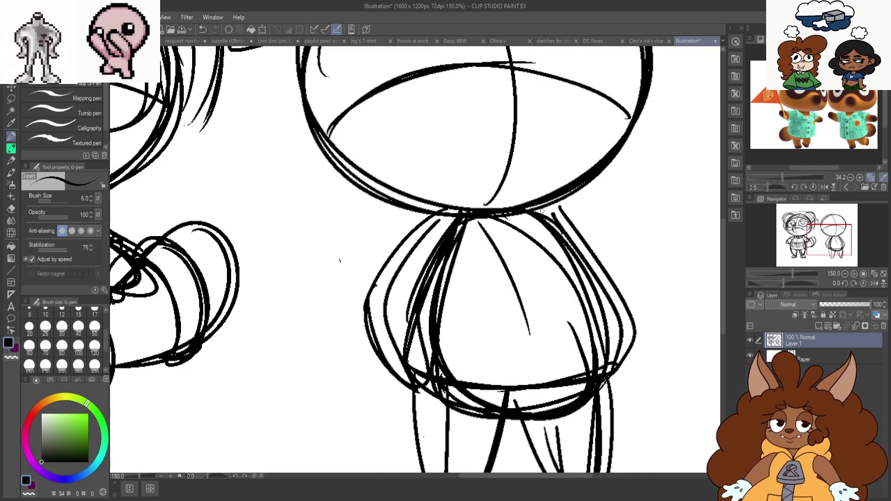
{"action": "left_click_drag", "start_coordinate": [505, 387], "coordinate": [506, 308]}
{"action": "mouse_move", "coordinate": [411, 280]}
{"action": "left_mouse_down"}
{"action": "mouse_move", "coordinate": [417, 378]}
{"action": "mouse_move", "coordinate": [492, 388]}
{"action": "mouse_move", "coordinate": [523, 322]}
{"action": "mouse_move", "coordinate": [579, 428]}
{"action": "mouse_move", "coordinate": [604, 305]}
{"action": "left_mouse_up"}
{"action": "scroll", "coordinate": [562, 287], "scroll_direction": "down", "scroll_amount": 1}
{"action": "scroll", "coordinate": [482, 203], "scroll_direction": "up", "scroll_amount": 1}
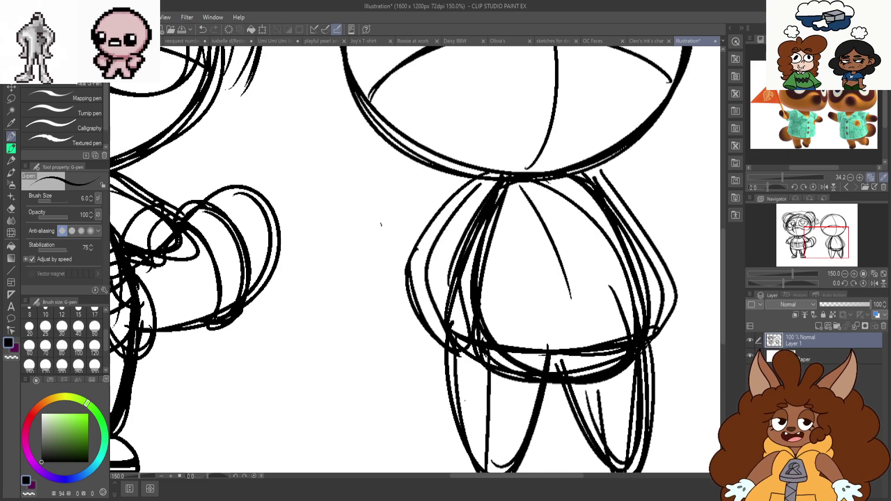
Sketch a tall rounded dome of hair and a swept lobe across the crown of the second head
{"action": "scroll", "coordinate": [463, 388], "scroll_direction": "down", "scroll_amount": 2}
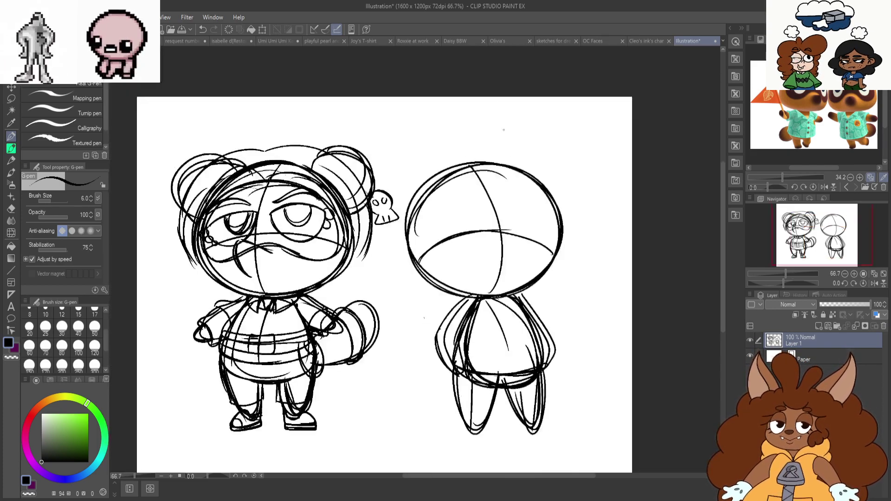
{"action": "scroll", "coordinate": [499, 100], "scroll_direction": "up", "scroll_amount": 1}
{"action": "left_click_drag", "start_coordinate": [518, 187], "coordinate": [395, 168]}
{"action": "mouse_move", "coordinate": [374, 228]}
{"action": "left_mouse_down"}
{"action": "mouse_move", "coordinate": [499, 157]}
{"action": "mouse_move", "coordinate": [516, 195]}
{"action": "left_mouse_up"}
{"action": "scroll", "coordinate": [508, 204], "scroll_direction": "up", "scroll_amount": 1}
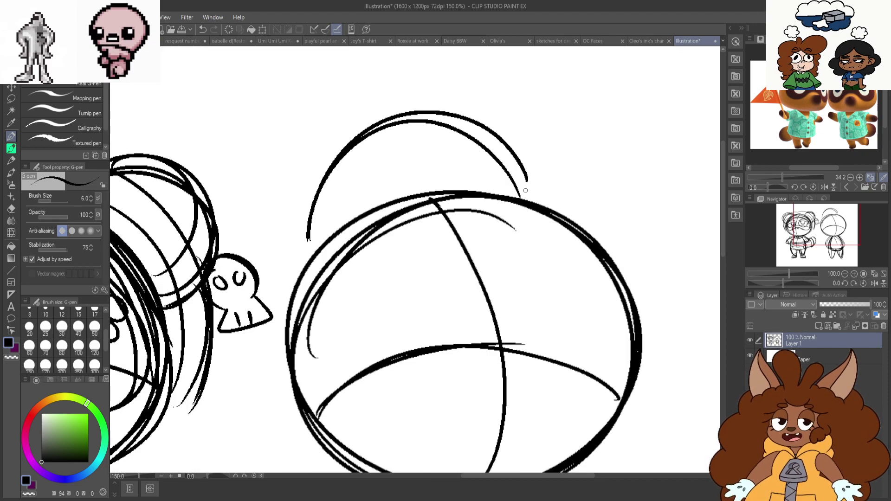
{"action": "mouse_move", "coordinate": [466, 171]}
{"action": "left_mouse_down"}
{"action": "mouse_move", "coordinate": [702, 159]}
{"action": "mouse_move", "coordinate": [664, 228]}
{"action": "left_mouse_up"}
{"action": "key", "text": "ctrl+z"}
{"action": "mouse_move", "coordinate": [585, 243]}
{"action": "left_mouse_down"}
{"action": "mouse_move", "coordinate": [423, 184]}
{"action": "mouse_move", "coordinate": [309, 243]}
{"action": "left_mouse_up"}
{"action": "mouse_move", "coordinate": [513, 163]}
{"action": "left_mouse_down"}
{"action": "mouse_move", "coordinate": [486, 136]}
{"action": "mouse_move", "coordinate": [307, 251]}
{"action": "left_mouse_up"}
Add a rounded puff on each side of the second head
{"action": "mouse_move", "coordinate": [341, 225]}
{"action": "left_mouse_down"}
{"action": "mouse_move", "coordinate": [295, 368]}
{"action": "mouse_move", "coordinate": [364, 222]}
{"action": "left_mouse_up"}
{"action": "left_click_drag", "start_coordinate": [613, 206], "coordinate": [624, 320]}
{"action": "left_click_drag", "start_coordinate": [587, 216], "coordinate": [647, 219]}
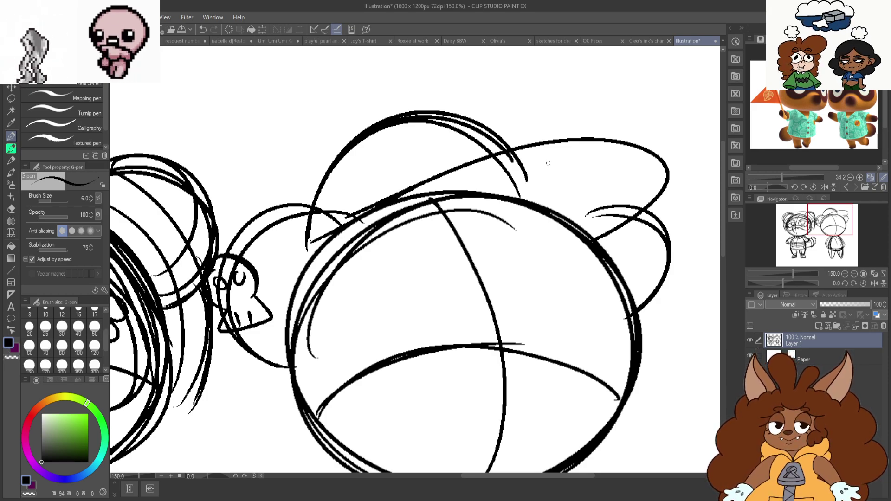
Sketch a puffed sleeve with a curved cuff around the second figure's raccoon-side arm
{"action": "scroll", "coordinate": [549, 163], "scroll_direction": "down", "scroll_amount": 1}
{"action": "scroll", "coordinate": [497, 342], "scroll_direction": "up", "scroll_amount": 1}
{"action": "scroll", "coordinate": [496, 163], "scroll_direction": "down", "scroll_amount": 1}
{"action": "scroll", "coordinate": [530, 427], "scroll_direction": "up", "scroll_amount": 1}
{"action": "scroll", "coordinate": [522, 200], "scroll_direction": "down", "scroll_amount": 2}
{"action": "scroll", "coordinate": [538, 348], "scroll_direction": "up", "scroll_amount": 2}
{"action": "mouse_move", "coordinate": [432, 168]}
{"action": "left_mouse_down"}
{"action": "mouse_move", "coordinate": [373, 332]}
{"action": "mouse_move", "coordinate": [391, 372]}
{"action": "mouse_move", "coordinate": [538, 380]}
{"action": "left_mouse_up"}
{"action": "key", "text": "ctrl+z"}
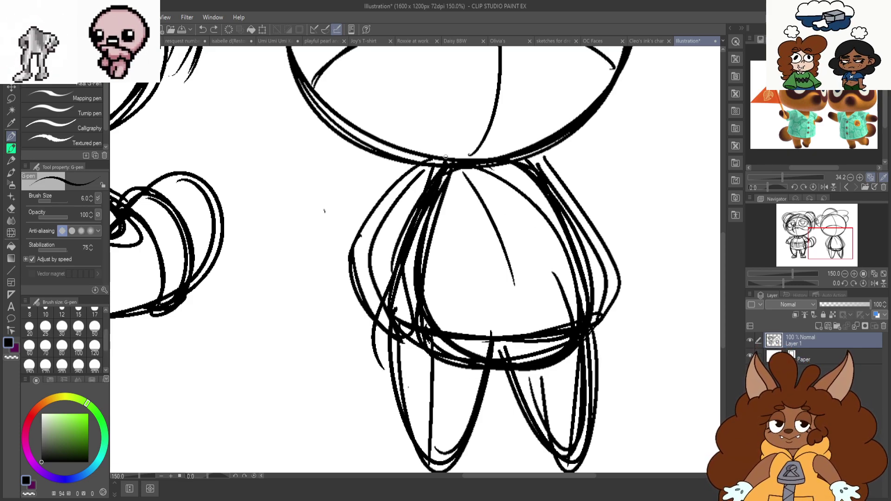
{"action": "left_click_drag", "start_coordinate": [403, 159], "coordinate": [338, 199]}
{"action": "mouse_move", "coordinate": [347, 197]}
{"action": "left_mouse_down"}
{"action": "mouse_move", "coordinate": [413, 211]}
{"action": "mouse_move", "coordinate": [330, 230]}
{"action": "left_mouse_up"}
{"action": "mouse_move", "coordinate": [374, 194]}
{"action": "left_mouse_down"}
{"action": "mouse_move", "coordinate": [336, 292]}
{"action": "mouse_move", "coordinate": [371, 335]}
{"action": "left_mouse_up"}
Outline loose trouser legs with curved cuffs around both of the second figure's legs
{"action": "mouse_move", "coordinate": [404, 214]}
{"action": "left_mouse_down"}
{"action": "mouse_move", "coordinate": [391, 251]}
{"action": "mouse_move", "coordinate": [389, 418]}
{"action": "left_mouse_up"}
{"action": "mouse_move", "coordinate": [382, 337]}
{"action": "left_mouse_down"}
{"action": "mouse_move", "coordinate": [393, 442]}
{"action": "mouse_move", "coordinate": [452, 428]}
{"action": "mouse_move", "coordinate": [486, 436]}
{"action": "left_mouse_up"}
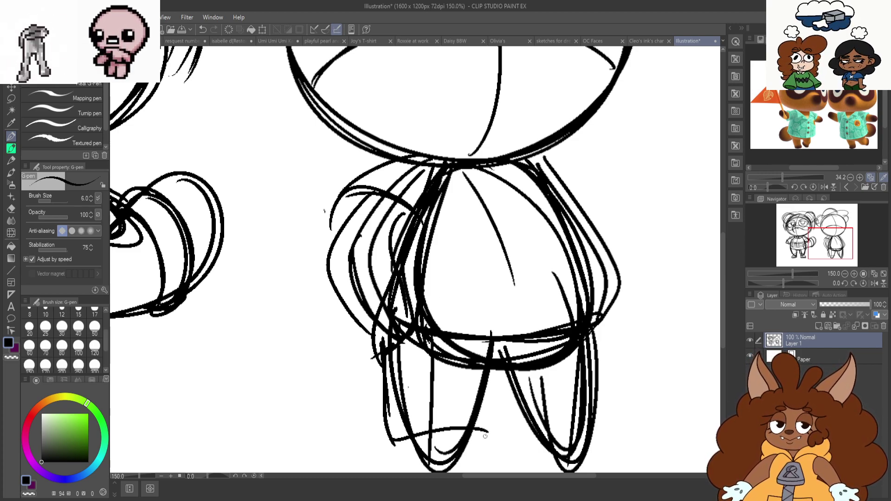
{"action": "left_click_drag", "start_coordinate": [494, 371], "coordinate": [485, 430]}
{"action": "mouse_move", "coordinate": [505, 352]}
{"action": "left_mouse_down"}
{"action": "mouse_move", "coordinate": [511, 425]}
{"action": "mouse_move", "coordinate": [606, 414]}
{"action": "left_mouse_up"}
{"action": "left_click_drag", "start_coordinate": [601, 423], "coordinate": [552, 434]}
{"action": "key", "text": "ctrl+z"}
Sketch a tilted oval on the second figure's chest and a short cuff line on the outer arm
{"action": "mouse_move", "coordinate": [472, 169]}
{"action": "left_mouse_down"}
{"action": "mouse_move", "coordinate": [581, 250]}
{"action": "mouse_move", "coordinate": [556, 225]}
{"action": "mouse_move", "coordinate": [564, 253]}
{"action": "mouse_move", "coordinate": [475, 193]}
{"action": "mouse_move", "coordinate": [447, 228]}
{"action": "left_mouse_up"}
{"action": "mouse_move", "coordinate": [462, 203]}
{"action": "left_mouse_down"}
{"action": "mouse_move", "coordinate": [479, 256]}
{"action": "mouse_move", "coordinate": [552, 274]}
{"action": "left_mouse_up"}
{"action": "mouse_move", "coordinate": [524, 198]}
{"action": "left_mouse_down"}
{"action": "mouse_move", "coordinate": [559, 258]}
{"action": "mouse_move", "coordinate": [512, 269]}
{"action": "left_mouse_up"}
{"action": "left_click_drag", "start_coordinate": [576, 250], "coordinate": [607, 292]}
{"action": "mouse_move", "coordinate": [537, 154]}
{"action": "left_mouse_down"}
{"action": "mouse_move", "coordinate": [614, 221]}
{"action": "mouse_move", "coordinate": [570, 173]}
{"action": "mouse_move", "coordinate": [609, 214]}
{"action": "mouse_move", "coordinate": [601, 214]}
{"action": "mouse_move", "coordinate": [624, 283]}
{"action": "mouse_move", "coordinate": [599, 327]}
{"action": "left_mouse_up"}
{"action": "key", "text": "ctrl+z"}
Sketch an inner mask contour around the second face with a wavy lower edge and a hooked snout line
{"action": "key", "text": "ctrl+minus"}
{"action": "key", "text": "ctrl+minus"}
{"action": "scroll", "coordinate": [486, 224], "scroll_direction": "up", "scroll_amount": 3}
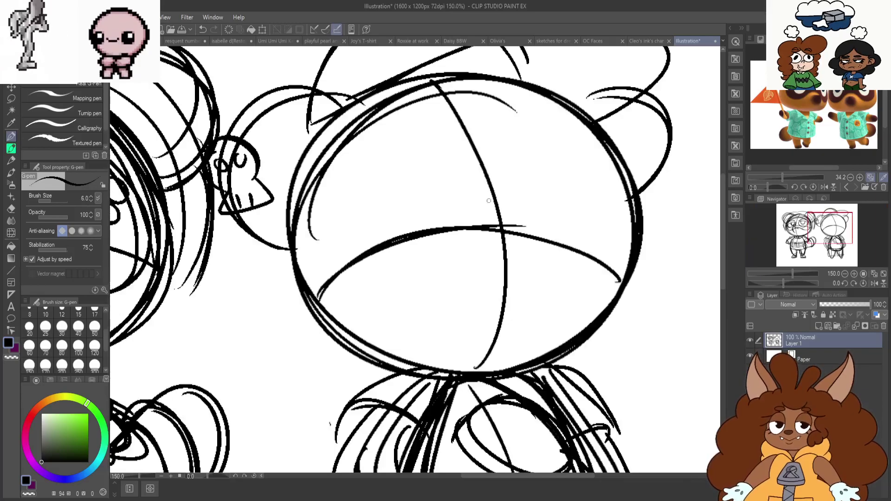
{"action": "mouse_move", "coordinate": [467, 264]}
{"action": "left_mouse_down"}
{"action": "mouse_move", "coordinate": [567, 313]}
{"action": "mouse_move", "coordinate": [537, 353]}
{"action": "left_mouse_up"}
{"action": "mouse_move", "coordinate": [594, 283]}
{"action": "left_mouse_down"}
{"action": "mouse_move", "coordinate": [515, 241]}
{"action": "mouse_move", "coordinate": [452, 271]}
{"action": "left_mouse_up"}
{"action": "mouse_move", "coordinate": [566, 110]}
{"action": "left_mouse_down"}
{"action": "mouse_move", "coordinate": [397, 102]}
{"action": "mouse_move", "coordinate": [344, 133]}
{"action": "left_mouse_up"}
{"action": "scroll", "coordinate": [557, 149], "scroll_direction": "down", "scroll_amount": 2}
{"action": "scroll", "coordinate": [494, 106], "scroll_direction": "up", "scroll_amount": 1}
{"action": "key", "text": "ctrl+z"}
{"action": "mouse_move", "coordinate": [608, 161]}
{"action": "left_mouse_down"}
{"action": "mouse_move", "coordinate": [582, 135]}
{"action": "mouse_move", "coordinate": [371, 253]}
{"action": "mouse_move", "coordinate": [497, 264]}
{"action": "mouse_move", "coordinate": [539, 248]}
{"action": "left_mouse_up"}
{"action": "mouse_move", "coordinate": [557, 131]}
{"action": "left_mouse_down"}
{"action": "mouse_move", "coordinate": [572, 127]}
{"action": "mouse_move", "coordinate": [620, 278]}
{"action": "mouse_move", "coordinate": [425, 139]}
{"action": "mouse_move", "coordinate": [548, 260]}
{"action": "left_mouse_up"}
{"action": "mouse_move", "coordinate": [520, 114]}
{"action": "left_mouse_down"}
{"action": "mouse_move", "coordinate": [594, 124]}
{"action": "mouse_move", "coordinate": [592, 274]}
{"action": "left_mouse_up"}
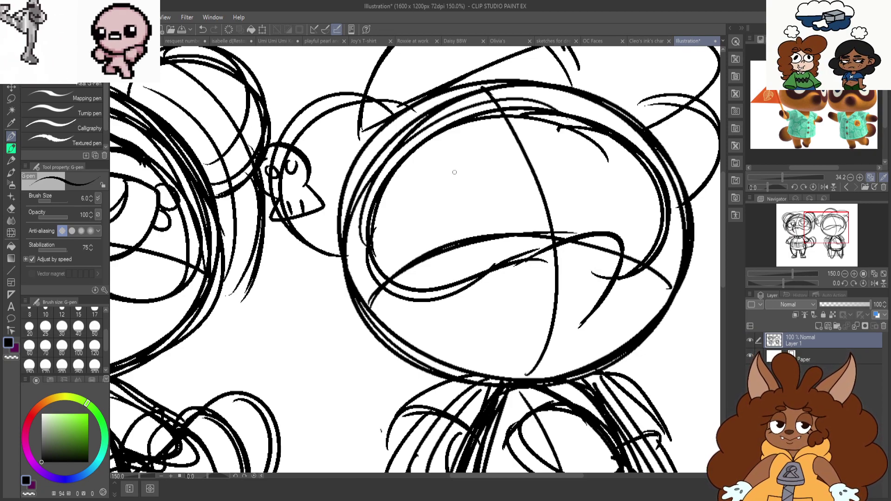
Sketch the brow, slanted eye outline and half-lidded iris arc on the raccoon side of the second face
{"action": "scroll", "coordinate": [471, 237], "scroll_direction": "up", "scroll_amount": 1}
{"action": "left_click_drag", "start_coordinate": [387, 125], "coordinate": [546, 157]}
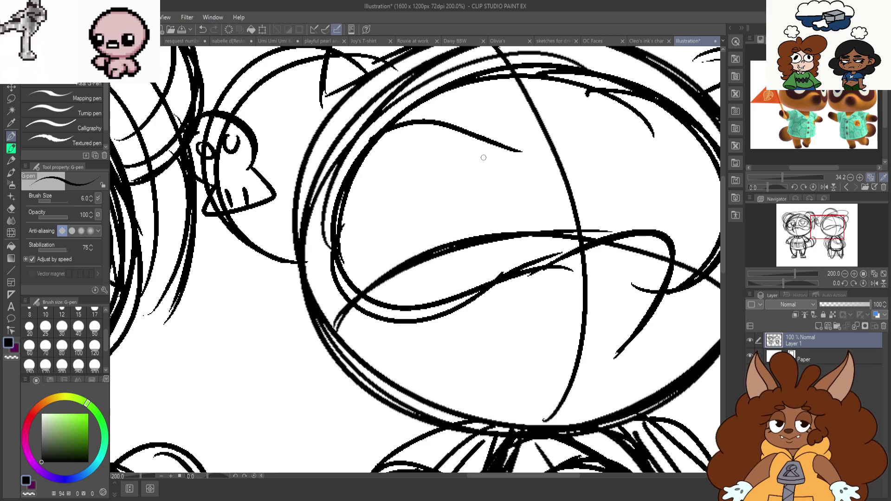
{"action": "key", "text": "ctrl+z"}
{"action": "left_click_drag", "start_coordinate": [485, 123], "coordinate": [355, 176]}
{"action": "mouse_move", "coordinate": [349, 223]}
{"action": "left_mouse_down"}
{"action": "mouse_move", "coordinate": [405, 182]}
{"action": "mouse_move", "coordinate": [521, 181]}
{"action": "left_mouse_up"}
{"action": "mouse_move", "coordinate": [455, 168]}
{"action": "left_mouse_down"}
{"action": "mouse_move", "coordinate": [493, 243]}
{"action": "mouse_move", "coordinate": [515, 168]}
{"action": "left_mouse_up"}
{"action": "key", "text": "ctrl+z"}
{"action": "left_click_drag", "start_coordinate": [350, 218], "coordinate": [506, 161]}
{"action": "mouse_move", "coordinate": [431, 177]}
{"action": "left_mouse_down"}
{"action": "mouse_move", "coordinate": [513, 206]}
{"action": "mouse_move", "coordinate": [518, 179]}
{"action": "left_mouse_up"}
{"action": "left_click_drag", "start_coordinate": [420, 189], "coordinate": [497, 171]}
Sketch the second face's outer eye with a heavy upper lid, curved lower edge and iris arc
{"action": "left_click_drag", "start_coordinate": [684, 167], "coordinate": [546, 163]}
{"action": "mouse_move", "coordinate": [560, 159]}
{"action": "left_mouse_down"}
{"action": "mouse_move", "coordinate": [691, 168]}
{"action": "mouse_move", "coordinate": [697, 177]}
{"action": "left_mouse_up"}
{"action": "mouse_move", "coordinate": [557, 163]}
{"action": "left_mouse_down"}
{"action": "mouse_move", "coordinate": [622, 227]}
{"action": "mouse_move", "coordinate": [707, 179]}
{"action": "left_mouse_up"}
{"action": "mouse_move", "coordinate": [708, 179]}
{"action": "left_mouse_down"}
{"action": "mouse_move", "coordinate": [683, 222]}
{"action": "mouse_move", "coordinate": [586, 199]}
{"action": "left_mouse_up"}
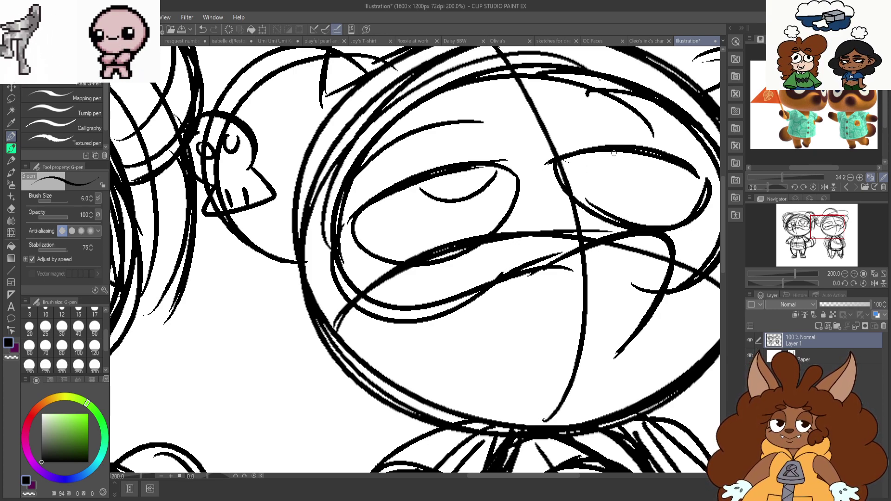
{"action": "left_click_drag", "start_coordinate": [615, 153], "coordinate": [690, 172]}
Draw thick curved brows above both of the second face's eyes and retrace the snout
{"action": "mouse_move", "coordinate": [690, 134]}
{"action": "left_mouse_down"}
{"action": "mouse_move", "coordinate": [624, 112]}
{"action": "mouse_move", "coordinate": [553, 138]}
{"action": "left_mouse_up"}
{"action": "left_click_drag", "start_coordinate": [582, 120], "coordinate": [689, 145]}
{"action": "mouse_move", "coordinate": [501, 129]}
{"action": "left_mouse_down"}
{"action": "mouse_move", "coordinate": [373, 146]}
{"action": "mouse_move", "coordinate": [336, 199]}
{"action": "left_mouse_up"}
{"action": "mouse_move", "coordinate": [336, 200]}
{"action": "left_mouse_down"}
{"action": "mouse_move", "coordinate": [453, 139]}
{"action": "mouse_move", "coordinate": [494, 138]}
{"action": "left_mouse_up"}
{"action": "left_click_drag", "start_coordinate": [507, 131], "coordinate": [449, 130]}
{"action": "mouse_move", "coordinate": [684, 123]}
{"action": "left_mouse_down"}
{"action": "mouse_move", "coordinate": [563, 133]}
{"action": "mouse_move", "coordinate": [679, 153]}
{"action": "left_mouse_up"}
{"action": "left_click_drag", "start_coordinate": [532, 277], "coordinate": [608, 346]}
Draw a curved shirt edge around the second figure's midsection and reinforce the outer line of the raccoon-side trouser leg
{"action": "scroll", "coordinate": [602, 308], "scroll_direction": "down", "scroll_amount": 2}
{"action": "scroll", "coordinate": [552, 195], "scroll_direction": "up", "scroll_amount": 1}
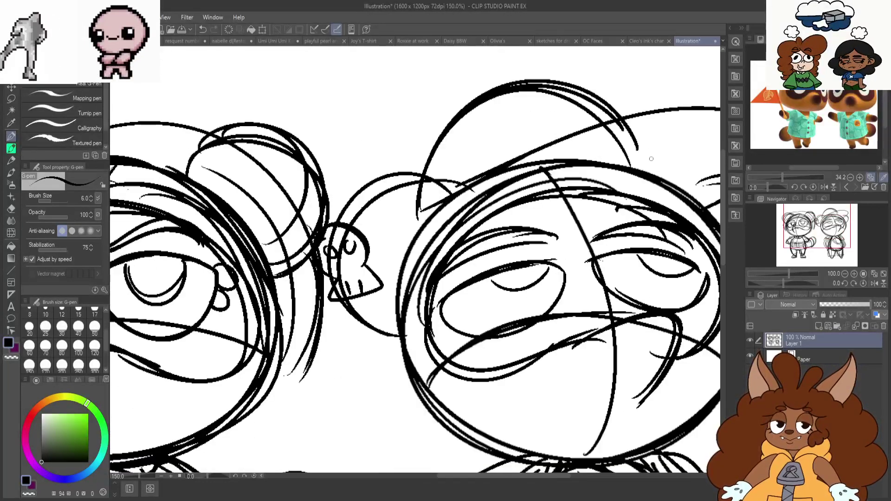
{"action": "scroll", "coordinate": [498, 247], "scroll_direction": "down", "scroll_amount": 2}
{"action": "scroll", "coordinate": [615, 457], "scroll_direction": "up", "scroll_amount": 1}
{"action": "scroll", "coordinate": [527, 278], "scroll_direction": "down", "scroll_amount": 1}
{"action": "scroll", "coordinate": [540, 400], "scroll_direction": "up", "scroll_amount": 1}
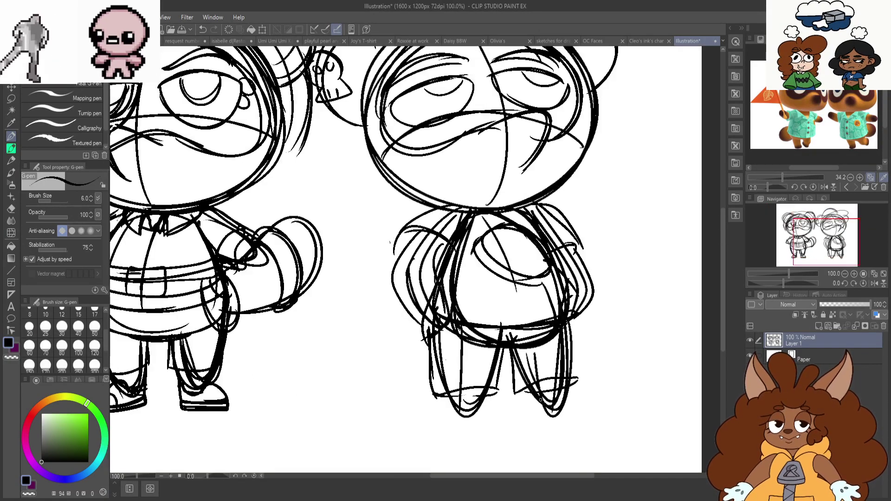
{"action": "scroll", "coordinate": [472, 376], "scroll_direction": "up", "scroll_amount": 1}
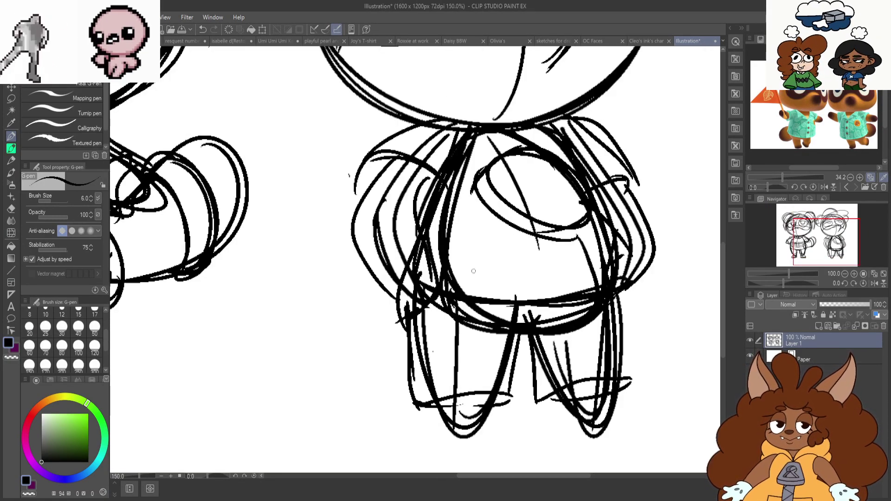
{"action": "mouse_move", "coordinate": [438, 182]}
{"action": "left_mouse_down"}
{"action": "mouse_move", "coordinate": [421, 240]}
{"action": "mouse_move", "coordinate": [603, 239]}
{"action": "left_mouse_up"}
{"action": "mouse_move", "coordinate": [598, 189]}
{"action": "left_mouse_down"}
{"action": "mouse_move", "coordinate": [615, 202]}
{"action": "mouse_move", "coordinate": [577, 238]}
{"action": "left_mouse_up"}
{"action": "left_click_drag", "start_coordinate": [413, 278], "coordinate": [418, 403]}
{"action": "mouse_move", "coordinate": [427, 239]}
{"action": "left_mouse_down"}
{"action": "mouse_move", "coordinate": [519, 244]}
{"action": "mouse_move", "coordinate": [599, 219]}
{"action": "left_mouse_up"}
{"action": "left_click_drag", "start_coordinate": [599, 265], "coordinate": [420, 269]}
{"action": "key", "text": "ctrl+z"}
{"action": "key", "text": "ctrl+z"}
{"action": "key", "text": "ctrl+z"}
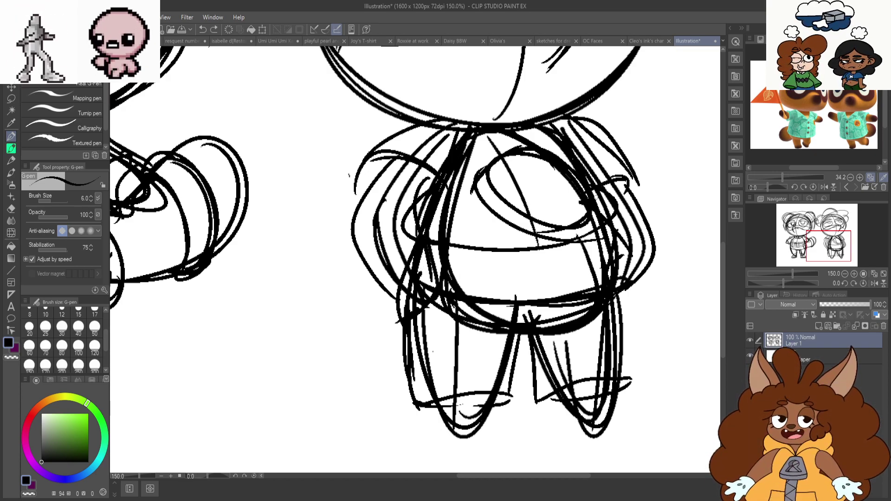
Add curved cuff lines across both of the raccoon's sleeves
{"action": "scroll", "coordinate": [443, 257], "scroll_direction": "down", "scroll_amount": 3}
{"action": "scroll", "coordinate": [242, 233], "scroll_direction": "up", "scroll_amount": 3}
{"action": "mouse_move", "coordinate": [421, 287]}
{"action": "left_mouse_down"}
{"action": "mouse_move", "coordinate": [424, 235]}
{"action": "mouse_move", "coordinate": [415, 206]}
{"action": "left_mouse_up"}
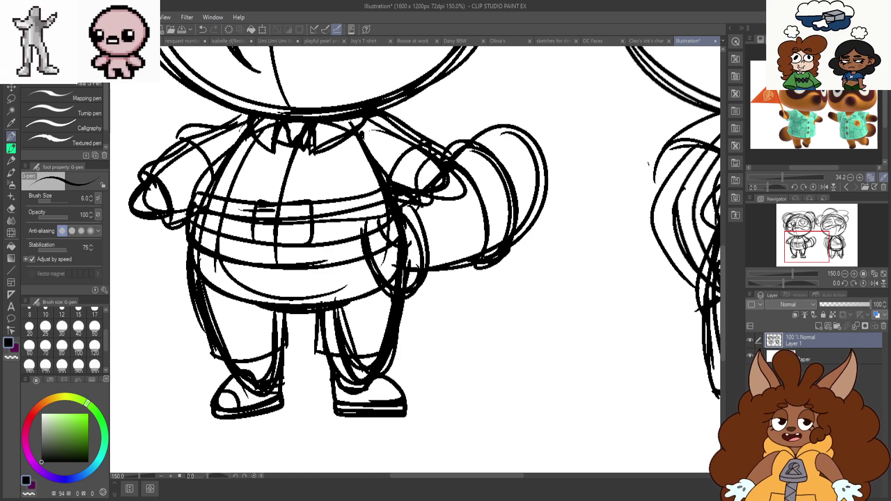
{"action": "mouse_move", "coordinate": [165, 159]}
{"action": "left_mouse_down"}
{"action": "mouse_move", "coordinate": [184, 217]}
{"action": "mouse_move", "coordinate": [206, 198]}
{"action": "left_mouse_up"}
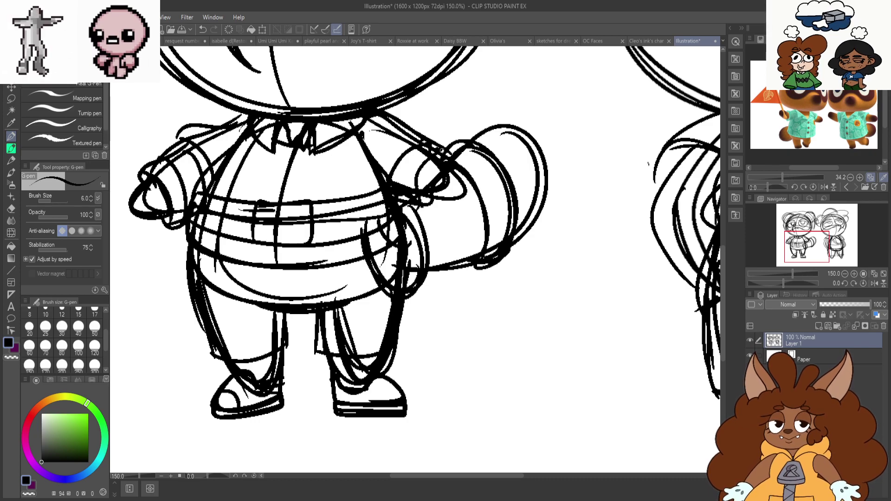
{"action": "left_click_drag", "start_coordinate": [438, 180], "coordinate": [441, 210]}
{"action": "left_click_drag", "start_coordinate": [433, 145], "coordinate": [465, 163]}
{"action": "mouse_move", "coordinate": [433, 161]}
{"action": "left_mouse_down"}
{"action": "mouse_move", "coordinate": [413, 186]}
{"action": "mouse_move", "coordinate": [395, 182]}
{"action": "left_mouse_up"}
Sketch a curved neckline with a doubled arc beneath the second figure's head
{"action": "scroll", "coordinate": [277, 246], "scroll_direction": "down", "scroll_amount": 3}
{"action": "scroll", "coordinate": [517, 201], "scroll_direction": "up", "scroll_amount": 1}
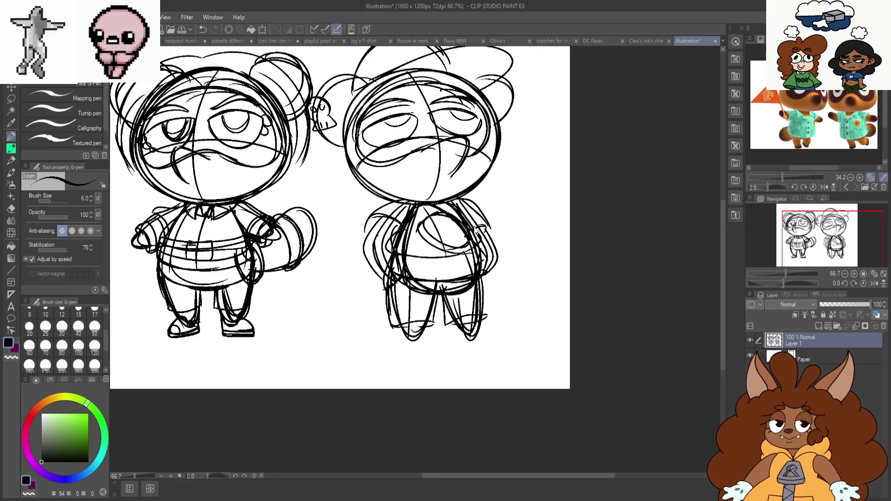
{"action": "scroll", "coordinate": [473, 232], "scroll_direction": "up", "scroll_amount": 4}
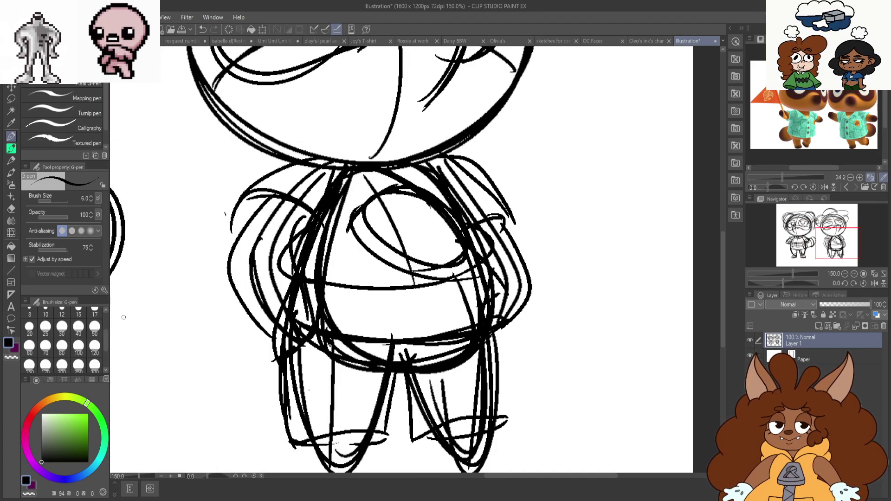
{"action": "left_click_drag", "start_coordinate": [367, 180], "coordinate": [416, 208]}
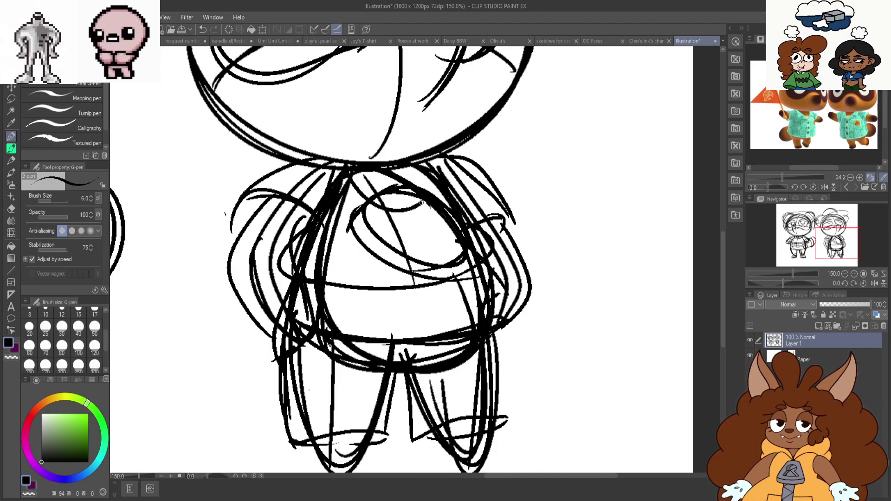
{"action": "left_click_drag", "start_coordinate": [362, 173], "coordinate": [385, 190]}
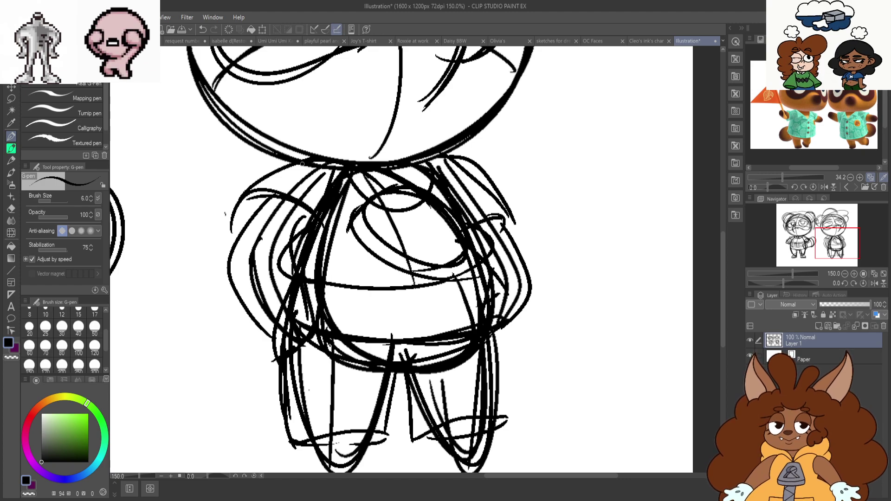
Add curved strokes across the second figure's upper torso and a small open curl inside the chest oval
{"action": "left_click_drag", "start_coordinate": [304, 163], "coordinate": [352, 215]}
{"action": "mouse_move", "coordinate": [377, 188]}
{"action": "left_mouse_down"}
{"action": "mouse_move", "coordinate": [360, 234]}
{"action": "mouse_move", "coordinate": [457, 279]}
{"action": "left_mouse_up"}
{"action": "mouse_move", "coordinate": [434, 227]}
{"action": "left_mouse_down"}
{"action": "mouse_move", "coordinate": [376, 256]}
{"action": "mouse_move", "coordinate": [420, 239]}
{"action": "left_mouse_up"}
{"action": "mouse_move", "coordinate": [366, 243]}
{"action": "left_mouse_down"}
{"action": "mouse_move", "coordinate": [378, 260]}
{"action": "mouse_move", "coordinate": [478, 262]}
{"action": "mouse_move", "coordinate": [497, 300]}
{"action": "left_mouse_up"}
Retrace the second figure's outer sleeve, arm and trouser cuff with heavier strokes
{"action": "mouse_move", "coordinate": [447, 161]}
{"action": "left_mouse_down"}
{"action": "mouse_move", "coordinate": [525, 229]}
{"action": "mouse_move", "coordinate": [508, 308]}
{"action": "mouse_move", "coordinate": [499, 304]}
{"action": "mouse_move", "coordinate": [521, 306]}
{"action": "left_mouse_up"}
{"action": "left_click_drag", "start_coordinate": [495, 305], "coordinate": [498, 338]}
{"action": "scroll", "coordinate": [522, 110], "scroll_direction": "down", "scroll_amount": 1}
{"action": "scroll", "coordinate": [508, 266], "scroll_direction": "up", "scroll_amount": 1}
{"action": "left_click_drag", "start_coordinate": [504, 281], "coordinate": [446, 362]}
{"action": "scroll", "coordinate": [443, 261], "scroll_direction": "down", "scroll_amount": 1}
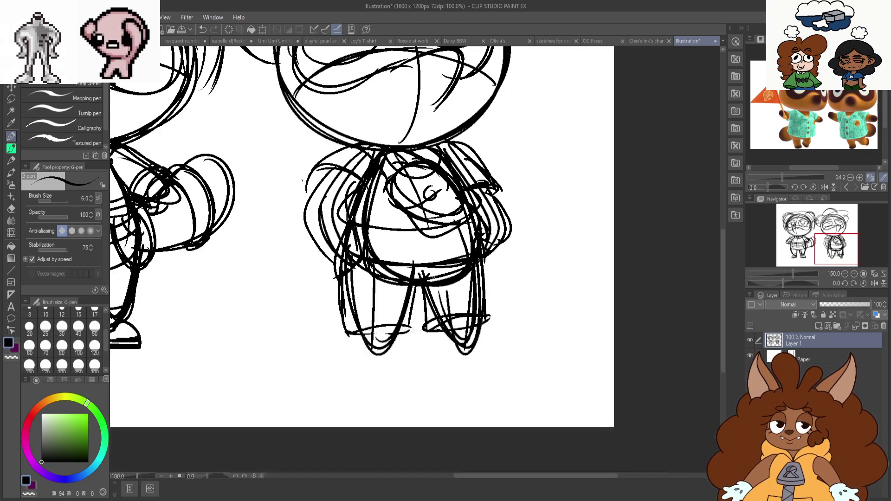
{"action": "scroll", "coordinate": [389, 341], "scroll_direction": "up", "scroll_amount": 2}
{"action": "mouse_move", "coordinate": [408, 319]}
{"action": "left_mouse_down"}
{"action": "mouse_move", "coordinate": [432, 369]}
{"action": "mouse_move", "coordinate": [382, 367]}
{"action": "left_mouse_up"}
{"action": "mouse_move", "coordinate": [336, 323]}
{"action": "left_mouse_down"}
{"action": "mouse_move", "coordinate": [352, 359]}
{"action": "mouse_move", "coordinate": [404, 365]}
{"action": "left_mouse_up"}
{"action": "key", "text": "ctrl+z"}
{"action": "key", "text": "ctrl+z"}
{"action": "left_click_drag", "start_coordinate": [358, 338], "coordinate": [410, 368]}
{"action": "left_click_drag", "start_coordinate": [533, 323], "coordinate": [586, 369]}
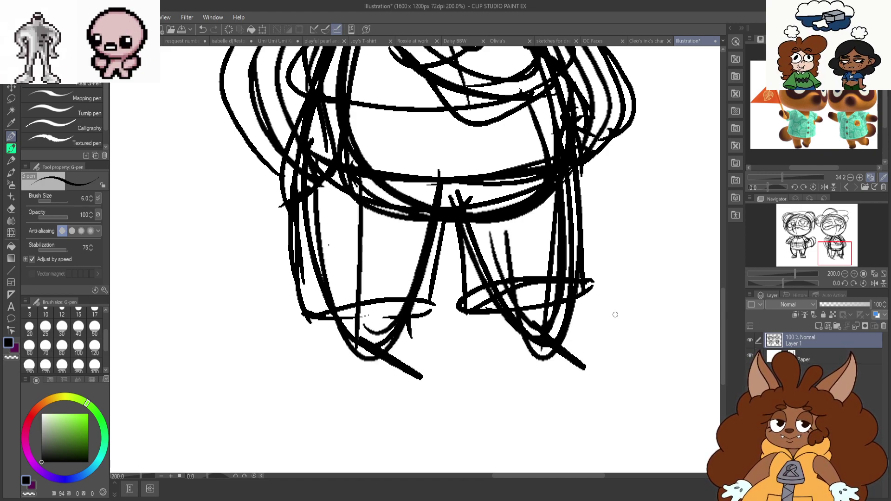
{"action": "key", "text": "ctrl+minus"}
{"action": "key", "text": "ctrl+minus"}
{"action": "left_click", "coordinate": [871, 283]}
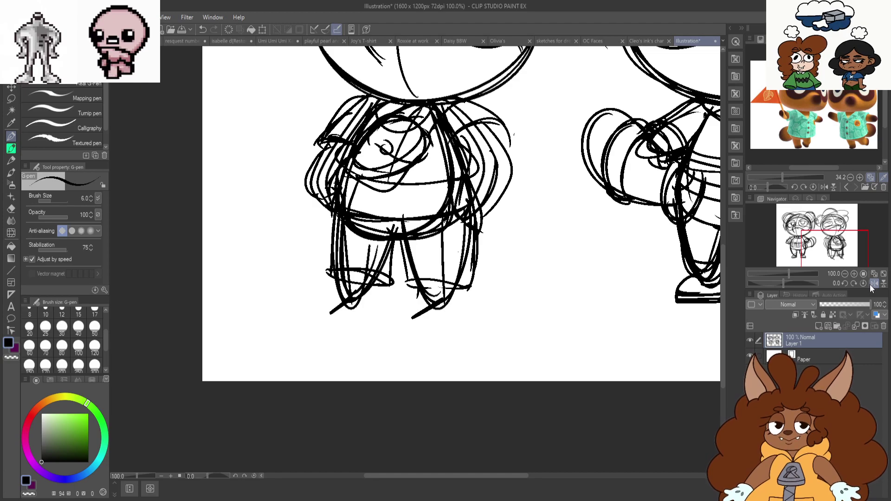
{"action": "left_click", "coordinate": [873, 284]}
{"action": "key", "text": "ctrl+z"}
{"action": "key", "text": "ctrl+z"}
{"action": "key", "text": "ctrl+z"}
{"action": "scroll", "coordinate": [396, 288], "scroll_direction": "up", "scroll_amount": 4}
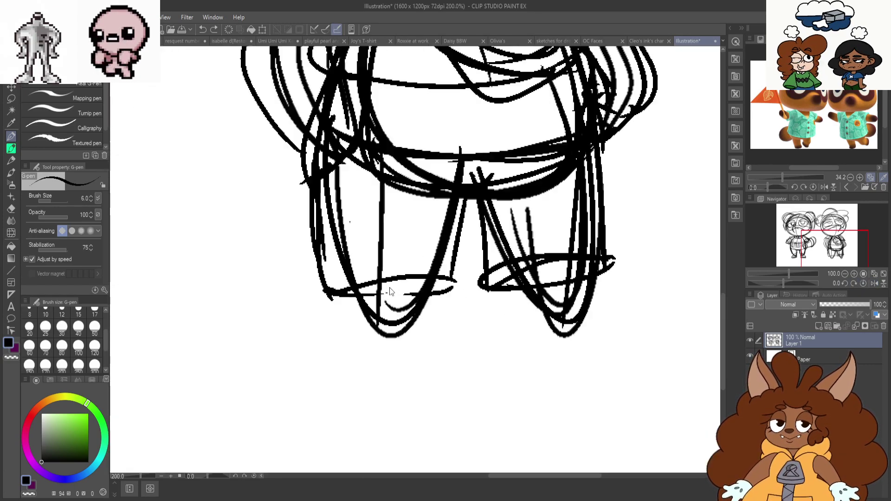
{"action": "mouse_move", "coordinate": [337, 322]}
{"action": "left_mouse_down"}
{"action": "mouse_move", "coordinate": [293, 381]}
{"action": "mouse_move", "coordinate": [424, 371]}
{"action": "mouse_move", "coordinate": [439, 341]}
{"action": "left_mouse_up"}
{"action": "key", "text": "ctrl+z"}
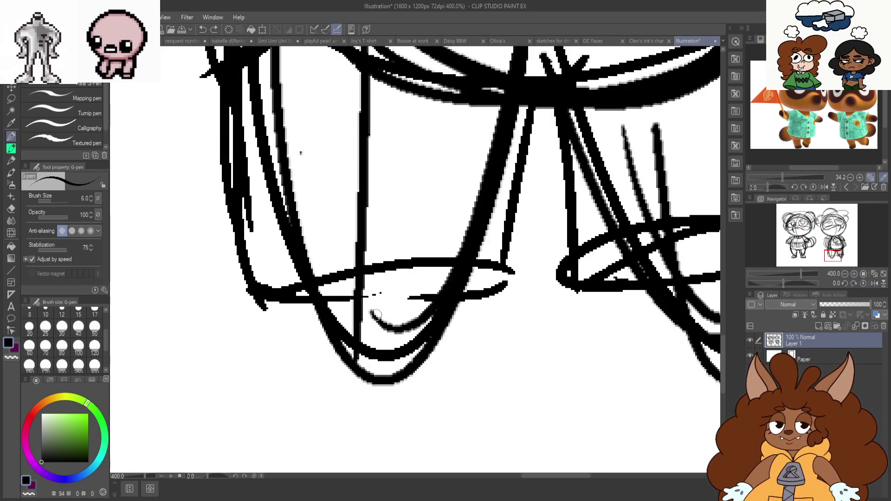
Try to sketch rounded shoe outlines beneath both of the second figure's trouser legs
{"action": "left_click_drag", "start_coordinate": [455, 267], "coordinate": [451, 273]}
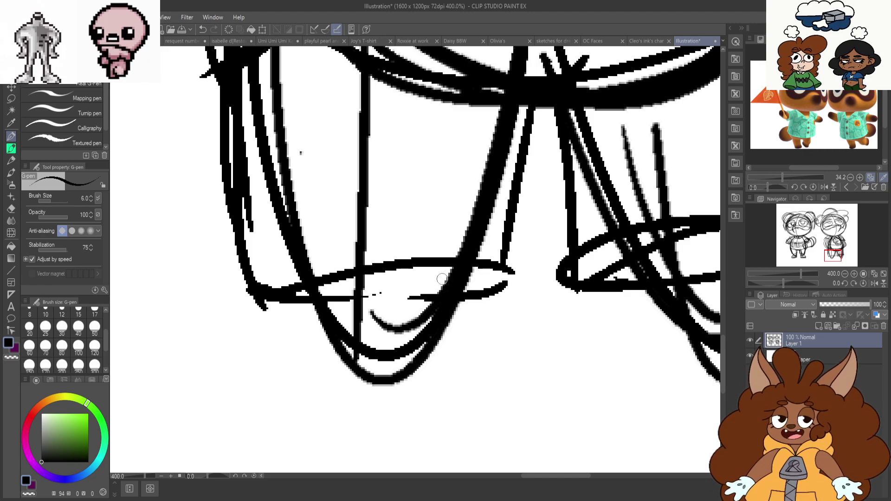
{"action": "mouse_move", "coordinate": [316, 304]}
{"action": "left_mouse_down"}
{"action": "mouse_move", "coordinate": [299, 362]}
{"action": "mouse_move", "coordinate": [318, 413]}
{"action": "left_mouse_up"}
{"action": "mouse_move", "coordinate": [307, 320]}
{"action": "left_mouse_down"}
{"action": "mouse_move", "coordinate": [424, 393]}
{"action": "mouse_move", "coordinate": [463, 289]}
{"action": "left_mouse_up"}
{"action": "key", "text": "ctrl+minus"}
{"action": "key", "text": "ctrl+minus"}
{"action": "left_click_drag", "start_coordinate": [544, 297], "coordinate": [579, 420]}
{"action": "key", "text": "ctrl+z"}
{"action": "left_click_drag", "start_coordinate": [553, 277], "coordinate": [578, 373]}
{"action": "left_click_drag", "start_coordinate": [514, 405], "coordinate": [486, 351]}
{"action": "key", "text": "ctrl+z"}
{"action": "mouse_move", "coordinate": [474, 312]}
{"action": "left_mouse_down"}
{"action": "mouse_move", "coordinate": [530, 403]}
{"action": "mouse_move", "coordinate": [570, 410]}
{"action": "left_mouse_up"}
{"action": "mouse_move", "coordinate": [554, 310]}
{"action": "left_mouse_down"}
{"action": "mouse_move", "coordinate": [552, 347]}
{"action": "mouse_move", "coordinate": [595, 391]}
{"action": "left_mouse_up"}
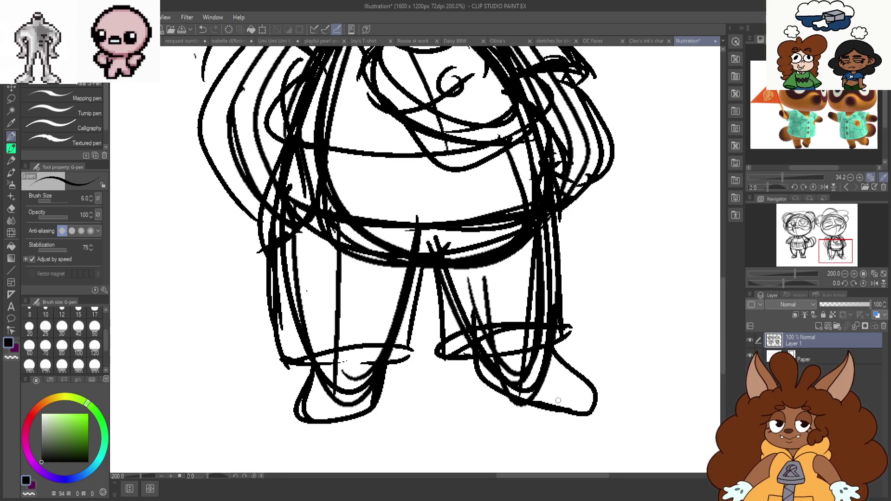
{"action": "key", "text": "ctrl+z"}
{"action": "key", "text": "ctrl+z"}
{"action": "key", "text": "ctrl+z"}
{"action": "key", "text": "ctrl+z"}
{"action": "key", "text": "ctrl+z"}
{"action": "key", "text": "ctrl+z"}
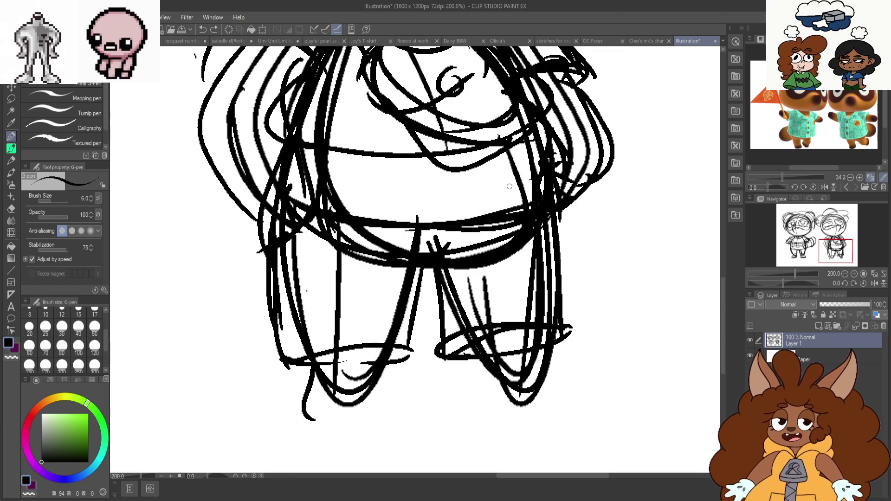
Redraw the second figure's right leg lines and sketch a pointed, outward-turned shoe beneath the cuff
{"action": "mouse_move", "coordinate": [434, 264]}
{"action": "left_mouse_down"}
{"action": "mouse_move", "coordinate": [431, 349]}
{"action": "mouse_move", "coordinate": [464, 358]}
{"action": "mouse_move", "coordinate": [559, 330]}
{"action": "mouse_move", "coordinate": [559, 235]}
{"action": "mouse_move", "coordinate": [564, 325]}
{"action": "left_mouse_up"}
{"action": "left_click_drag", "start_coordinate": [499, 227], "coordinate": [508, 350]}
{"action": "left_click_drag", "start_coordinate": [538, 249], "coordinate": [586, 389]}
{"action": "mouse_move", "coordinate": [548, 298]}
{"action": "left_mouse_down"}
{"action": "mouse_move", "coordinate": [541, 359]}
{"action": "mouse_move", "coordinate": [597, 414]}
{"action": "mouse_move", "coordinate": [503, 394]}
{"action": "left_mouse_up"}
{"action": "left_click_drag", "start_coordinate": [485, 339], "coordinate": [557, 411]}
{"action": "mouse_move", "coordinate": [553, 347]}
{"action": "left_mouse_down"}
{"action": "mouse_move", "coordinate": [604, 411]}
{"action": "mouse_move", "coordinate": [492, 395]}
{"action": "left_mouse_up"}
{"action": "scroll", "coordinate": [402, 271], "scroll_direction": "down", "scroll_amount": 2}
{"action": "scroll", "coordinate": [411, 366], "scroll_direction": "up", "scroll_amount": 2}
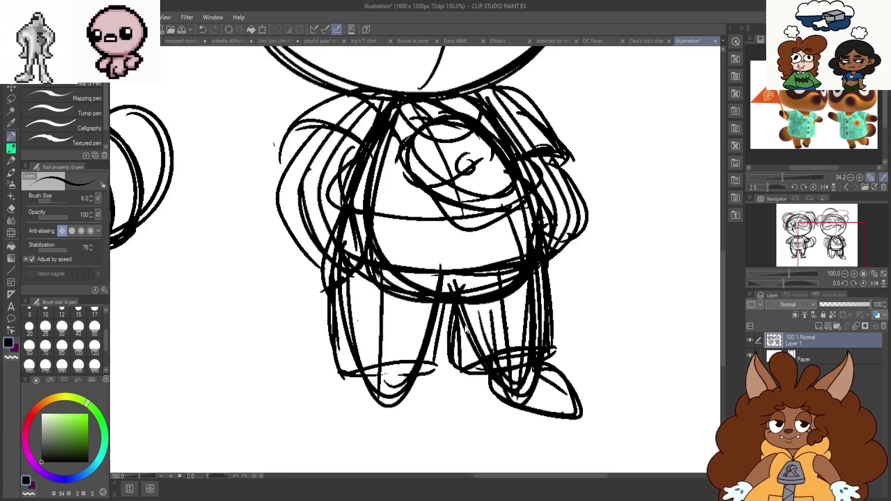
Strengthen the second figure's left leg line and sketch a rounded, outward-pointing shoe beneath that trouser cuff
{"action": "scroll", "coordinate": [406, 297], "scroll_direction": "down", "scroll_amount": 1}
{"action": "mouse_move", "coordinate": [377, 244]}
{"action": "left_mouse_down"}
{"action": "mouse_move", "coordinate": [374, 370]}
{"action": "mouse_move", "coordinate": [359, 350]}
{"action": "mouse_move", "coordinate": [355, 383]}
{"action": "mouse_move", "coordinate": [349, 371]}
{"action": "mouse_move", "coordinate": [392, 390]}
{"action": "left_mouse_up"}
{"action": "mouse_move", "coordinate": [408, 347]}
{"action": "left_mouse_down"}
{"action": "mouse_move", "coordinate": [370, 398]}
{"action": "mouse_move", "coordinate": [365, 361]}
{"action": "left_mouse_up"}
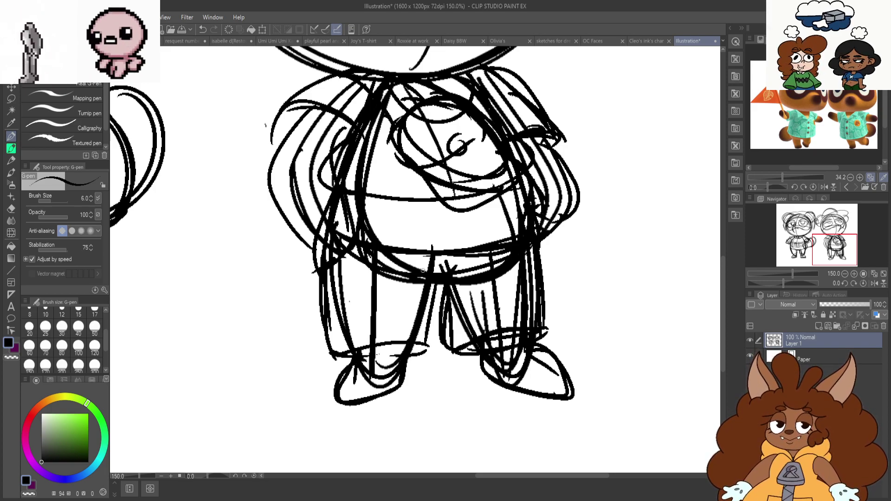
{"action": "scroll", "coordinate": [404, 325], "scroll_direction": "down", "scroll_amount": 4}
{"action": "scroll", "coordinate": [353, 371], "scroll_direction": "up", "scroll_amount": 5}
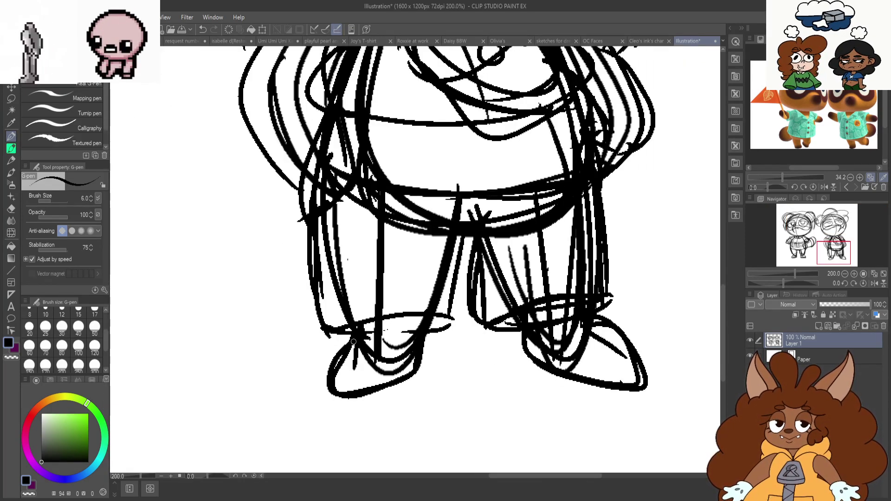
Sketch a long horizontal ground line under the feet of both characters
{"action": "scroll", "coordinate": [353, 343], "scroll_direction": "down", "scroll_amount": 4}
{"action": "left_click_drag", "start_coordinate": [253, 252], "coordinate": [673, 257]}
{"action": "key", "text": "ctrl+z"}
{"action": "mouse_move", "coordinate": [295, 252]}
{"action": "left_mouse_down"}
{"action": "mouse_move", "coordinate": [451, 252]}
{"action": "mouse_move", "coordinate": [670, 261]}
{"action": "left_mouse_up"}
{"action": "mouse_move", "coordinate": [573, 256]}
{"action": "left_mouse_down"}
{"action": "mouse_move", "coordinate": [180, 263]}
{"action": "mouse_move", "coordinate": [549, 246]}
{"action": "left_mouse_up"}
{"action": "key", "text": "ctrl+z"}
{"action": "left_click_drag", "start_coordinate": [179, 257], "coordinate": [504, 246]}
Sketch higher cuff lines across both of the second figure's trouser legs, with a horizontal guide line extending from the raccoon
{"action": "scroll", "coordinate": [567, 191], "scroll_direction": "up", "scroll_amount": 2}
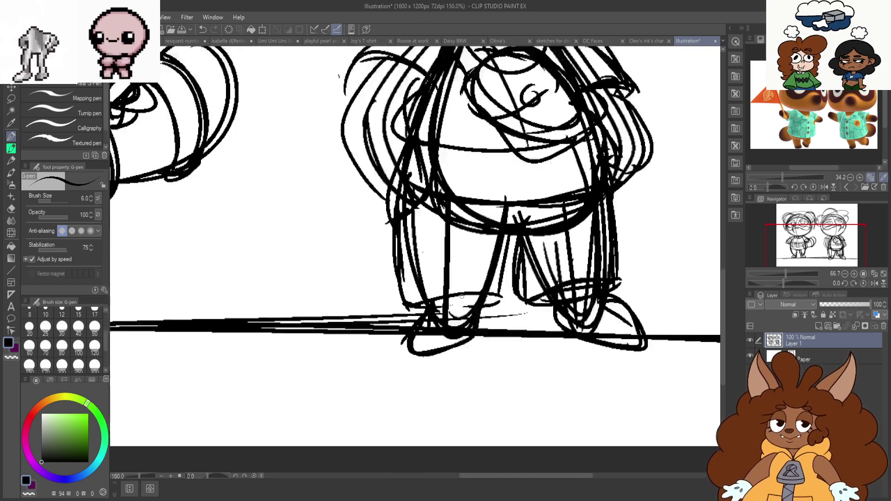
{"action": "scroll", "coordinate": [418, 306], "scroll_direction": "up", "scroll_amount": 1}
{"action": "mouse_move", "coordinate": [397, 162]}
{"action": "left_mouse_down"}
{"action": "mouse_move", "coordinate": [377, 260]}
{"action": "mouse_move", "coordinate": [534, 238]}
{"action": "mouse_move", "coordinate": [417, 235]}
{"action": "left_mouse_up"}
{"action": "left_click_drag", "start_coordinate": [387, 266], "coordinate": [491, 280]}
{"action": "scroll", "coordinate": [491, 281], "scroll_direction": "down", "scroll_amount": 2}
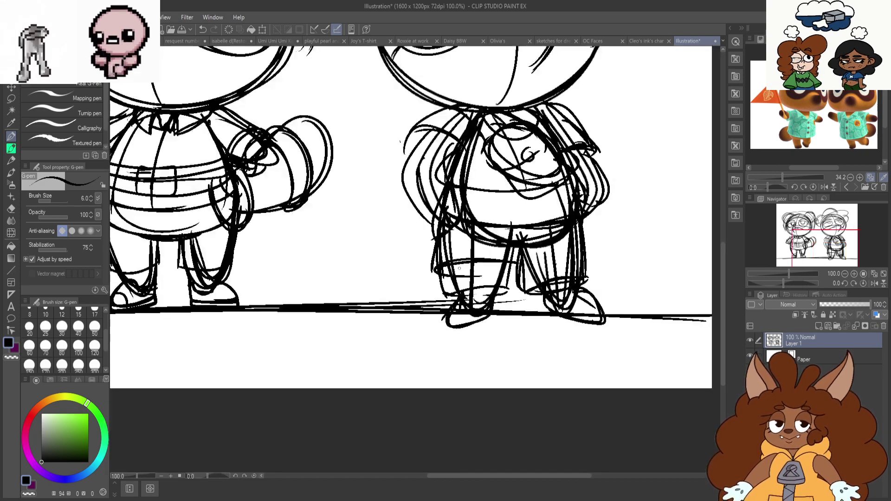
{"action": "left_click_drag", "start_coordinate": [210, 267], "coordinate": [497, 255]}
{"action": "scroll", "coordinate": [522, 249], "scroll_direction": "up", "scroll_amount": 1}
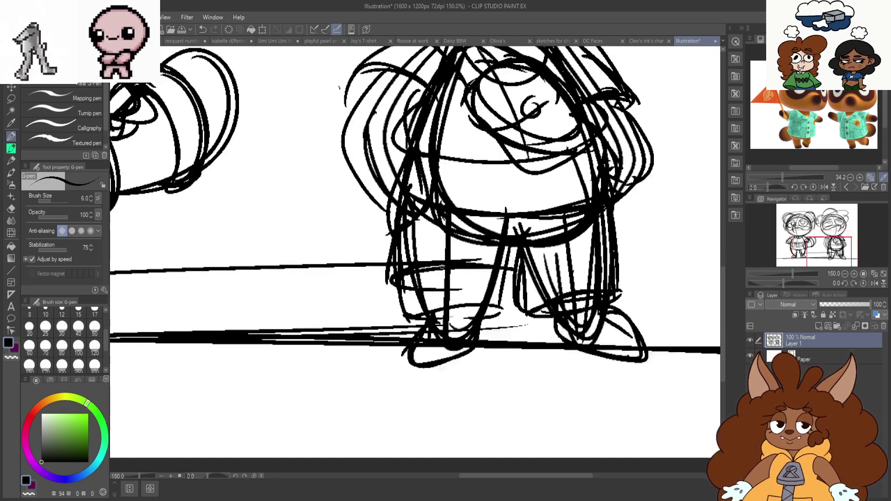
{"action": "left_click_drag", "start_coordinate": [394, 274], "coordinate": [416, 293]}
{"action": "mouse_move", "coordinate": [514, 271]}
{"action": "left_mouse_down"}
{"action": "mouse_move", "coordinate": [473, 280]}
{"action": "mouse_move", "coordinate": [506, 280]}
{"action": "left_mouse_up"}
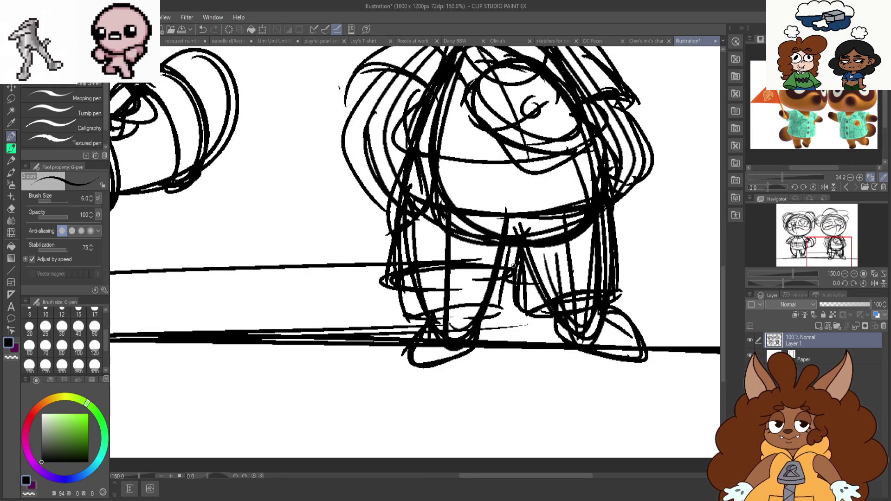
{"action": "left_click_drag", "start_coordinate": [597, 249], "coordinate": [536, 264]}
Sketch raised ankle and shoe lines under the second figure's higher cuffs, closer to the ground line
{"action": "mouse_move", "coordinate": [425, 273]}
{"action": "left_mouse_down"}
{"action": "mouse_move", "coordinate": [428, 312]}
{"action": "mouse_move", "coordinate": [390, 332]}
{"action": "left_mouse_up"}
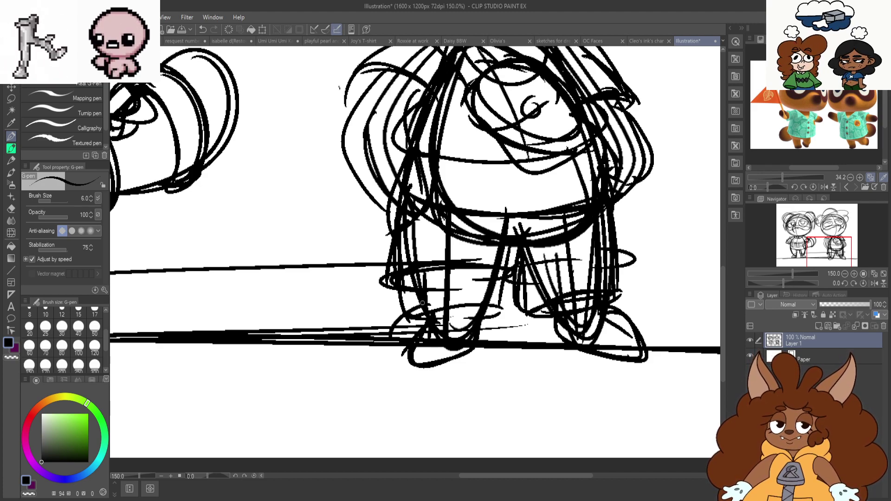
{"action": "left_click_drag", "start_coordinate": [426, 300], "coordinate": [390, 334]}
{"action": "left_click_drag", "start_coordinate": [499, 275], "coordinate": [489, 341]}
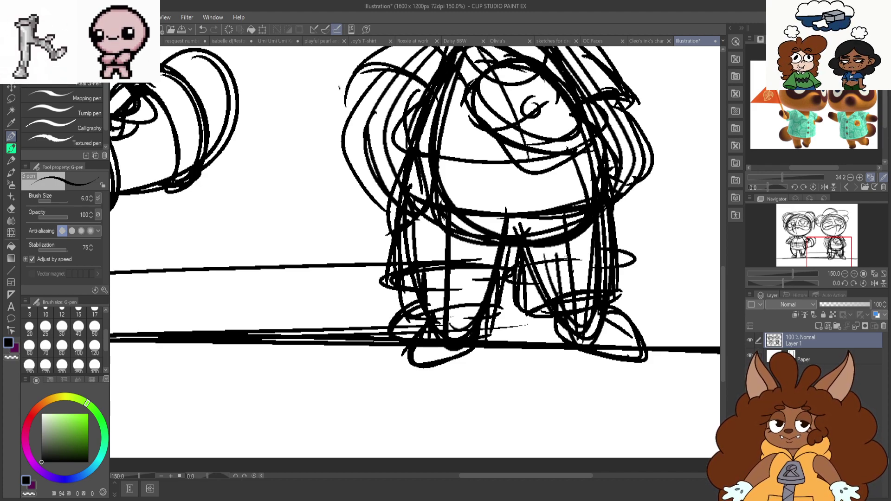
{"action": "left_click_drag", "start_coordinate": [547, 266], "coordinate": [549, 315]}
{"action": "left_click_drag", "start_coordinate": [548, 270], "coordinate": [552, 339]}
{"action": "mouse_move", "coordinate": [605, 262]}
{"action": "left_mouse_down"}
{"action": "mouse_move", "coordinate": [603, 291]}
{"action": "mouse_move", "coordinate": [557, 342]}
{"action": "left_mouse_up"}
Sketch swooping fringe strands across the second figure's forehead
{"action": "scroll", "coordinate": [660, 227], "scroll_direction": "down", "scroll_amount": 1}
{"action": "scroll", "coordinate": [434, 280], "scroll_direction": "down", "scroll_amount": 2}
{"action": "scroll", "coordinate": [475, 157], "scroll_direction": "up", "scroll_amount": 2}
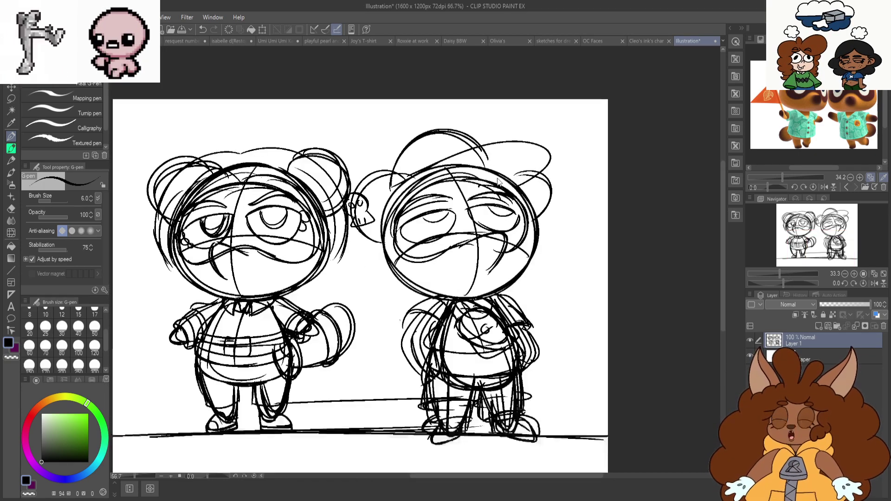
{"action": "key", "text": "ctrl+plus"}
{"action": "key", "text": "ctrl+plus"}
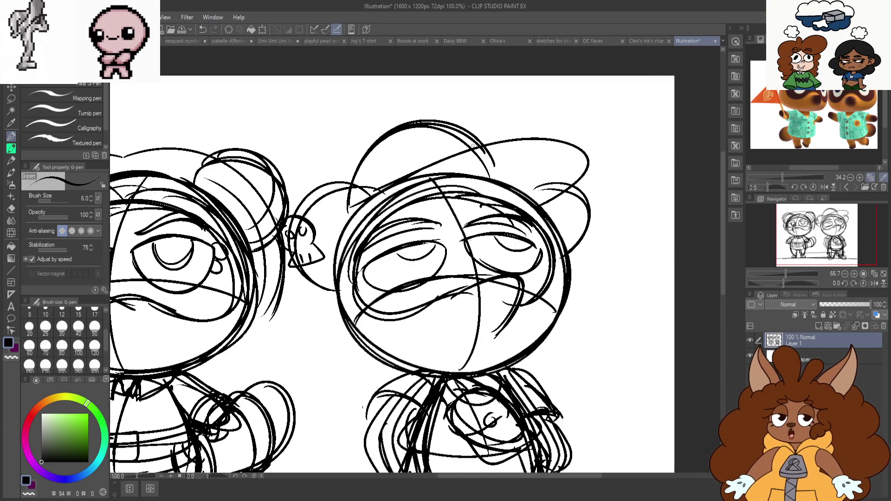
{"action": "key", "text": "ctrl+z"}
{"action": "mouse_move", "coordinate": [464, 169]}
{"action": "left_mouse_down"}
{"action": "mouse_move", "coordinate": [545, 236]}
{"action": "mouse_move", "coordinate": [504, 291]}
{"action": "left_mouse_up"}
{"action": "left_click_drag", "start_coordinate": [427, 195], "coordinate": [496, 298]}
{"action": "mouse_move", "coordinate": [431, 207]}
{"action": "left_mouse_down"}
{"action": "mouse_move", "coordinate": [440, 311]}
{"action": "mouse_move", "coordinate": [366, 241]}
{"action": "left_mouse_up"}
{"action": "left_click_drag", "start_coordinate": [371, 198], "coordinate": [413, 273]}
Sketch the second figure's hair beside the face, with long pointed locks falling past both cheeks
{"action": "left_click_drag", "start_coordinate": [297, 235], "coordinate": [270, 429]}
{"action": "key", "text": "ctrl+z"}
{"action": "left_click_drag", "start_coordinate": [311, 169], "coordinate": [291, 249]}
{"action": "left_click_drag", "start_coordinate": [273, 200], "coordinate": [210, 248]}
{"action": "left_click_drag", "start_coordinate": [218, 325], "coordinate": [289, 359]}
{"action": "scroll", "coordinate": [308, 134], "scroll_direction": "down", "scroll_amount": 1}
{"action": "scroll", "coordinate": [272, 287], "scroll_direction": "up", "scroll_amount": 1}
{"action": "left_click_drag", "start_coordinate": [274, 281], "coordinate": [299, 420]}
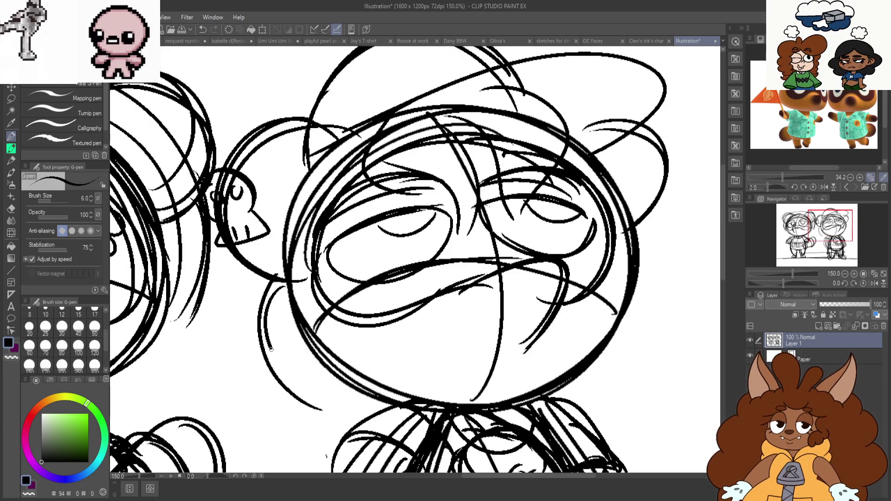
{"action": "left_click_drag", "start_coordinate": [267, 339], "coordinate": [345, 383]}
{"action": "mouse_move", "coordinate": [642, 235]}
{"action": "left_mouse_down"}
{"action": "mouse_move", "coordinate": [658, 270]}
{"action": "mouse_move", "coordinate": [638, 424]}
{"action": "mouse_move", "coordinate": [592, 375]}
{"action": "left_mouse_up"}
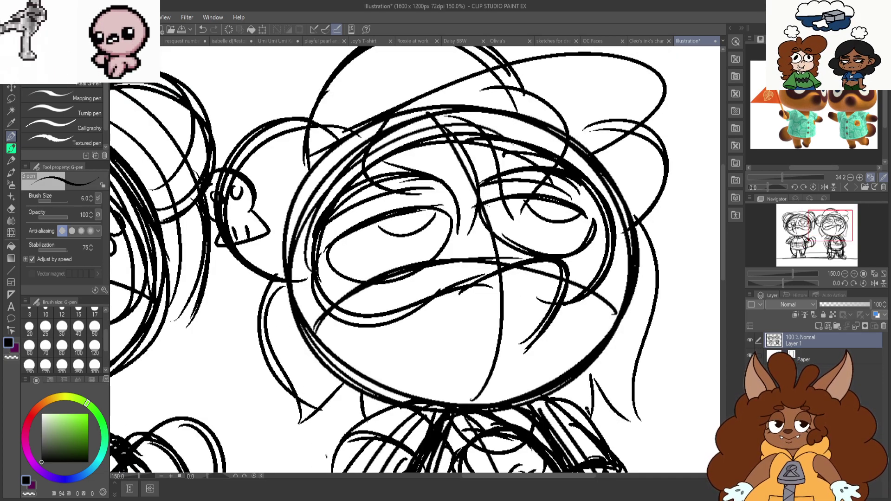
Lower the sketch layer's opacity to 26% and add a new raster layer above it
{"action": "scroll", "coordinate": [394, 256], "scroll_direction": "down", "scroll_amount": 2}
{"action": "key", "text": "ctrl+minus"}
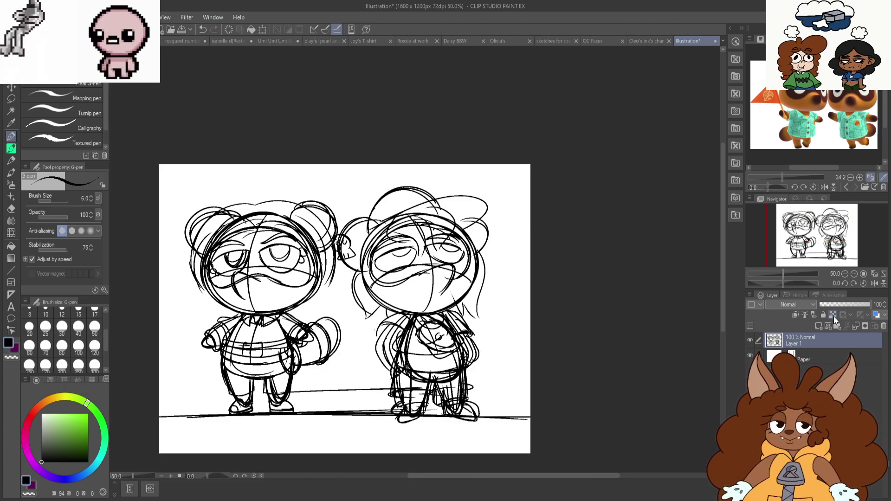
{"action": "left_click", "coordinate": [843, 304]}
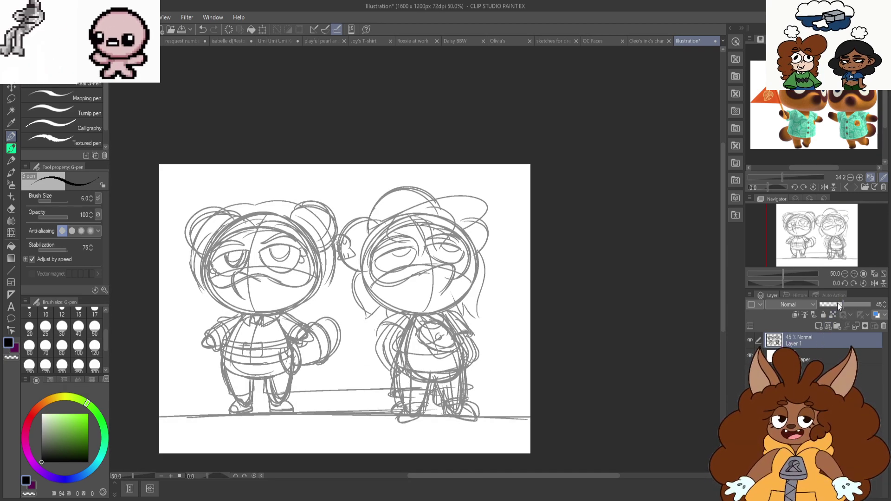
{"action": "left_click", "coordinate": [833, 305]}
{"action": "left_click", "coordinate": [820, 326]}
{"action": "left_click", "coordinate": [823, 357]}
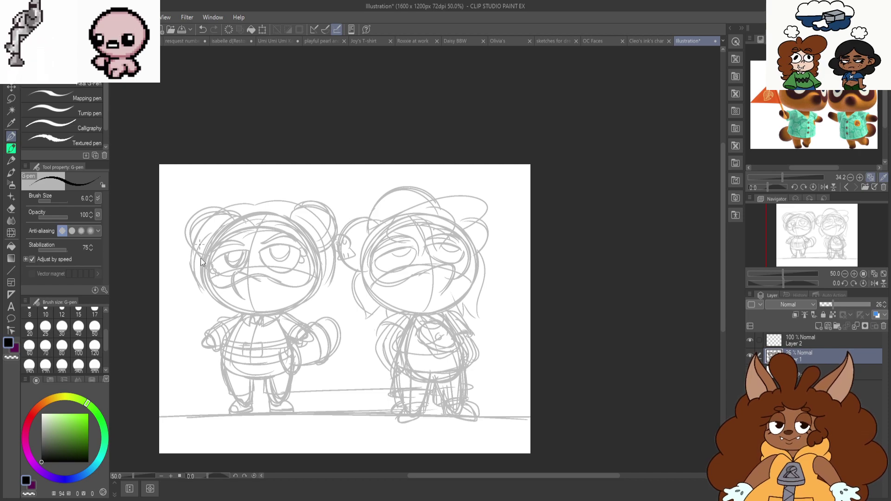
Ink the lower curve and sides of the raccoon's face on Layer 2
{"action": "key", "text": "ctrl+plus"}
{"action": "key", "text": "ctrl+plus"}
{"action": "key", "text": "ctrl+plus"}
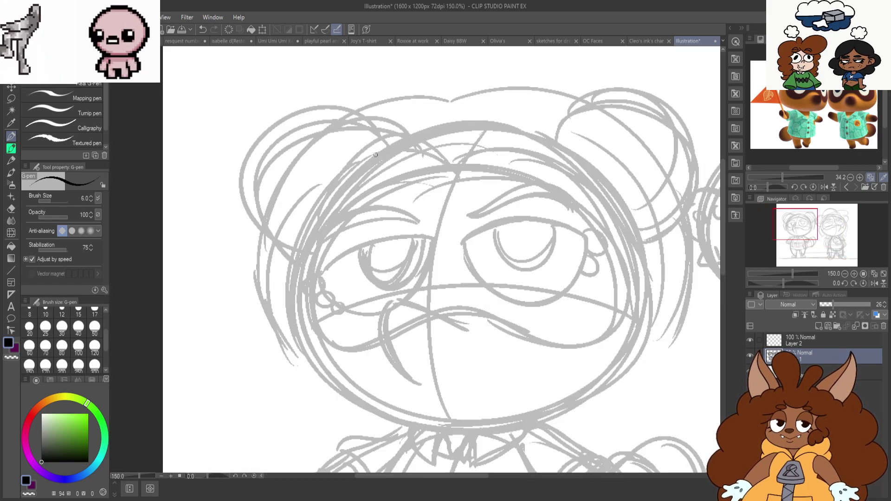
{"action": "left_click", "coordinate": [793, 341]}
{"action": "mouse_move", "coordinate": [319, 236]}
{"action": "left_mouse_down"}
{"action": "mouse_move", "coordinate": [302, 287]}
{"action": "mouse_move", "coordinate": [312, 380]}
{"action": "mouse_move", "coordinate": [474, 441]}
{"action": "left_mouse_up"}
{"action": "key", "text": "ctrl+z"}
{"action": "mouse_move", "coordinate": [312, 253]}
{"action": "left_mouse_down"}
{"action": "mouse_move", "coordinate": [312, 350]}
{"action": "mouse_move", "coordinate": [360, 393]}
{"action": "mouse_move", "coordinate": [493, 423]}
{"action": "left_mouse_up"}
{"action": "key", "text": "ctrl+z"}
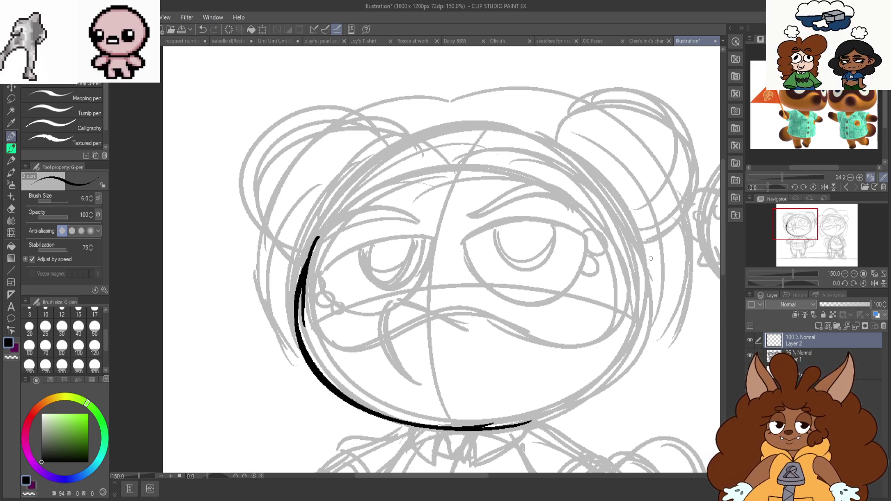
{"action": "mouse_move", "coordinate": [640, 262]}
{"action": "left_mouse_down"}
{"action": "mouse_move", "coordinate": [552, 408]}
{"action": "mouse_move", "coordinate": [532, 421]}
{"action": "left_mouse_up"}
{"action": "key", "text": "ctrl+z"}
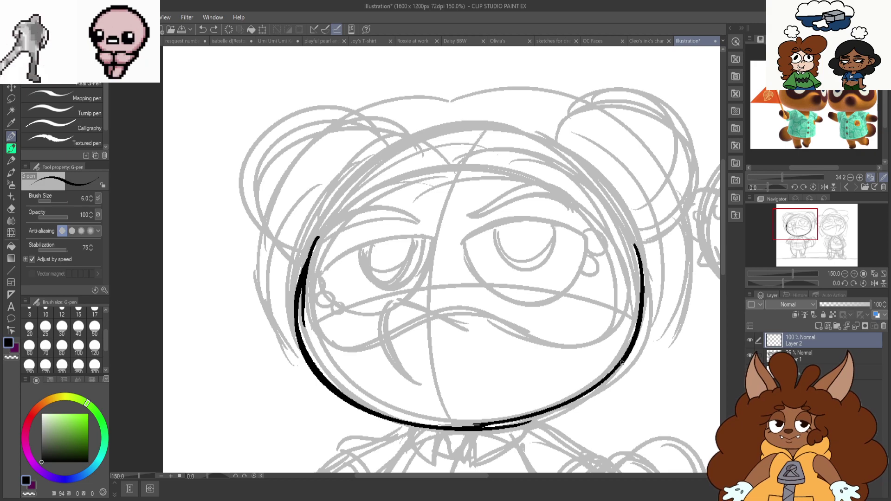
{"action": "left_click_drag", "start_coordinate": [635, 243], "coordinate": [529, 423]}
Ink the raccoon's left round ear, the adjoining curve at the crown and the side lock below the ear
{"action": "mouse_move", "coordinate": [385, 127]}
{"action": "left_mouse_down"}
{"action": "mouse_move", "coordinate": [375, 117]}
{"action": "mouse_move", "coordinate": [283, 242]}
{"action": "left_mouse_up"}
{"action": "left_click_drag", "start_coordinate": [453, 103], "coordinate": [336, 121]}
{"action": "mouse_move", "coordinate": [264, 234]}
{"action": "left_mouse_down"}
{"action": "mouse_move", "coordinate": [276, 371]}
{"action": "mouse_move", "coordinate": [250, 322]}
{"action": "mouse_move", "coordinate": [285, 381]}
{"action": "left_mouse_up"}
{"action": "key", "text": "ctrl+z"}
Ink doubled arcs for the raccoon's centre-parted fringe, curving down both sides of the forehead
{"action": "mouse_move", "coordinate": [445, 123]}
{"action": "left_mouse_down"}
{"action": "mouse_move", "coordinate": [398, 127]}
{"action": "mouse_move", "coordinate": [289, 343]}
{"action": "left_mouse_up"}
{"action": "key", "text": "ctrl+z"}
{"action": "mouse_move", "coordinate": [446, 166]}
{"action": "left_mouse_down"}
{"action": "mouse_move", "coordinate": [371, 134]}
{"action": "mouse_move", "coordinate": [273, 302]}
{"action": "mouse_move", "coordinate": [291, 304]}
{"action": "left_mouse_up"}
{"action": "mouse_move", "coordinate": [443, 175]}
{"action": "left_mouse_down"}
{"action": "mouse_move", "coordinate": [584, 219]}
{"action": "mouse_move", "coordinate": [598, 299]}
{"action": "left_mouse_up"}
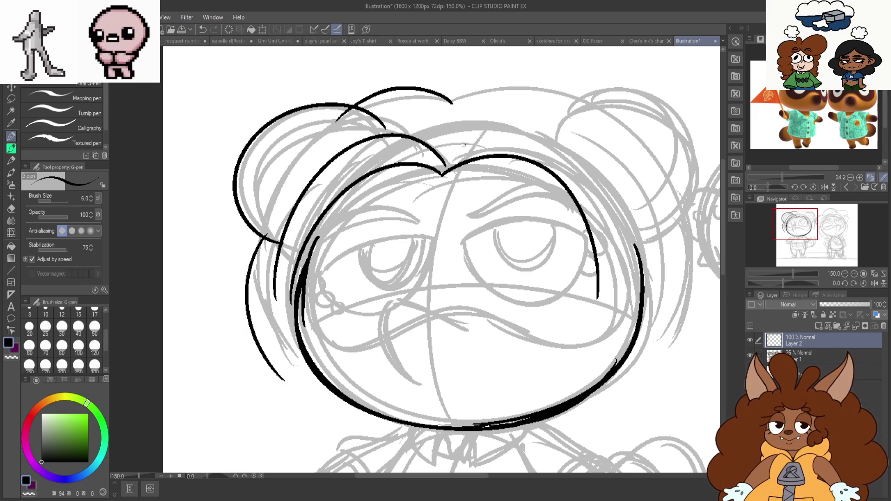
{"action": "left_click_drag", "start_coordinate": [451, 153], "coordinate": [619, 268]}
Ink the right crown curve, round ear and side lock of the raccoon's head
{"action": "left_click_drag", "start_coordinate": [456, 105], "coordinate": [626, 132]}
{"action": "key", "text": "ctrl+z"}
{"action": "mouse_move", "coordinate": [461, 101]}
{"action": "left_mouse_down"}
{"action": "mouse_move", "coordinate": [583, 115]}
{"action": "mouse_move", "coordinate": [636, 241]}
{"action": "mouse_move", "coordinate": [601, 94]}
{"action": "mouse_move", "coordinate": [559, 121]}
{"action": "left_mouse_up"}
{"action": "left_click_drag", "start_coordinate": [677, 239], "coordinate": [672, 344]}
{"action": "mouse_move", "coordinate": [671, 223]}
{"action": "left_mouse_down"}
{"action": "mouse_move", "coordinate": [654, 375]}
{"action": "mouse_move", "coordinate": [644, 384]}
{"action": "left_mouse_up"}
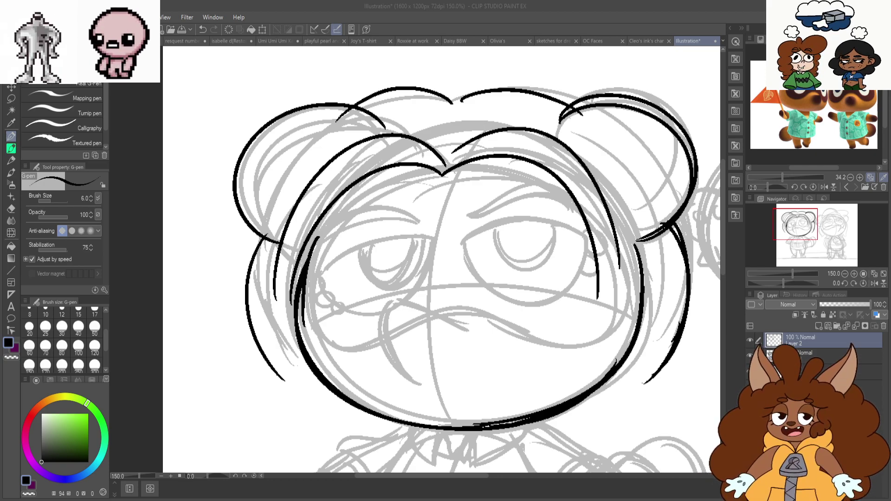
Retrace the fringe arcs, side lock and ear on the left of the raccoon's head with heavier strokes
{"action": "scroll", "coordinate": [390, 278], "scroll_direction": "down", "scroll_amount": 3}
{"action": "scroll", "coordinate": [552, 315], "scroll_direction": "up", "scroll_amount": 2}
{"action": "mouse_move", "coordinate": [190, 210]}
{"action": "left_mouse_down"}
{"action": "mouse_move", "coordinate": [327, 215]}
{"action": "mouse_move", "coordinate": [293, 280]}
{"action": "left_mouse_up"}
{"action": "scroll", "coordinate": [327, 216], "scroll_direction": "up", "scroll_amount": 1}
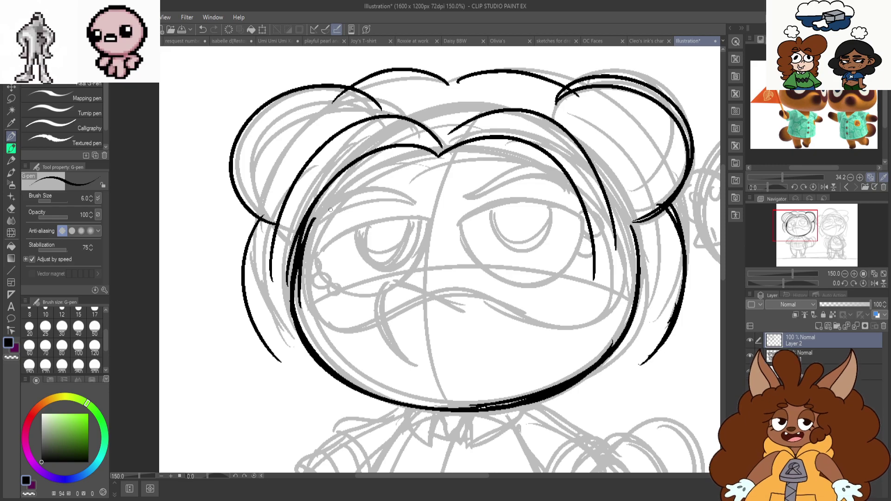
{"action": "mouse_move", "coordinate": [435, 159]}
{"action": "left_mouse_down"}
{"action": "mouse_move", "coordinate": [302, 223]}
{"action": "mouse_move", "coordinate": [284, 318]}
{"action": "mouse_move", "coordinate": [288, 309]}
{"action": "left_mouse_up"}
{"action": "key", "text": "ctrl+z"}
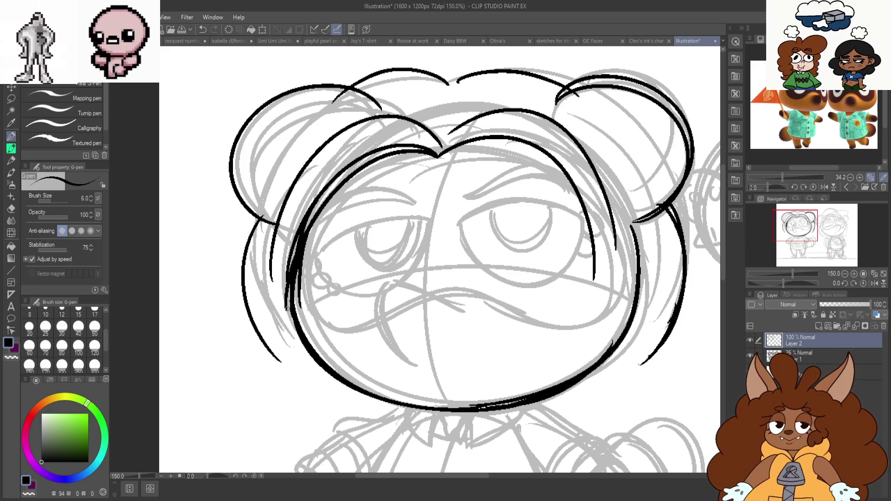
{"action": "left_click_drag", "start_coordinate": [421, 126], "coordinate": [268, 267]}
{"action": "mouse_move", "coordinate": [261, 227]}
{"action": "left_mouse_down"}
{"action": "mouse_move", "coordinate": [246, 278]}
{"action": "mouse_move", "coordinate": [280, 370]}
{"action": "left_mouse_up"}
{"action": "scroll", "coordinate": [343, 55], "scroll_direction": "up", "scroll_amount": 1}
{"action": "mouse_move", "coordinate": [395, 132]}
{"action": "left_mouse_down"}
{"action": "mouse_move", "coordinate": [298, 83]}
{"action": "mouse_move", "coordinate": [228, 278]}
{"action": "left_mouse_up"}
{"action": "scroll", "coordinate": [301, 257], "scroll_direction": "down", "scroll_amount": 1}
{"action": "scroll", "coordinate": [557, 209], "scroll_direction": "down", "scroll_amount": 2}
{"action": "scroll", "coordinate": [589, 272], "scroll_direction": "up", "scroll_amount": 2}
{"action": "scroll", "coordinate": [462, 250], "scroll_direction": "down", "scroll_amount": 2}
Ink the zigzag neck opening, the right collar flap and the V-shaped inner neckline under the raccoon's chin
{"action": "scroll", "coordinate": [401, 336], "scroll_direction": "up", "scroll_amount": 8}
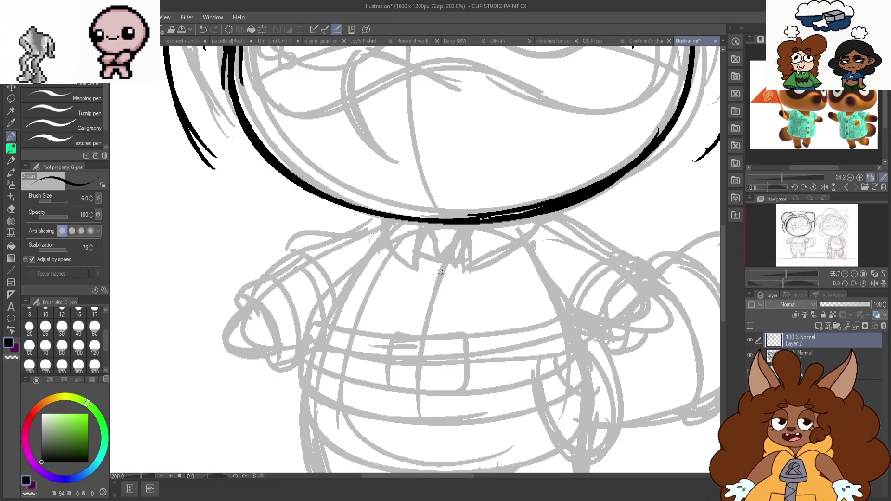
{"action": "mouse_move", "coordinate": [403, 181]}
{"action": "left_mouse_down"}
{"action": "mouse_move", "coordinate": [459, 327]}
{"action": "mouse_move", "coordinate": [356, 371]}
{"action": "left_mouse_up"}
{"action": "left_click_drag", "start_coordinate": [464, 332], "coordinate": [587, 319]}
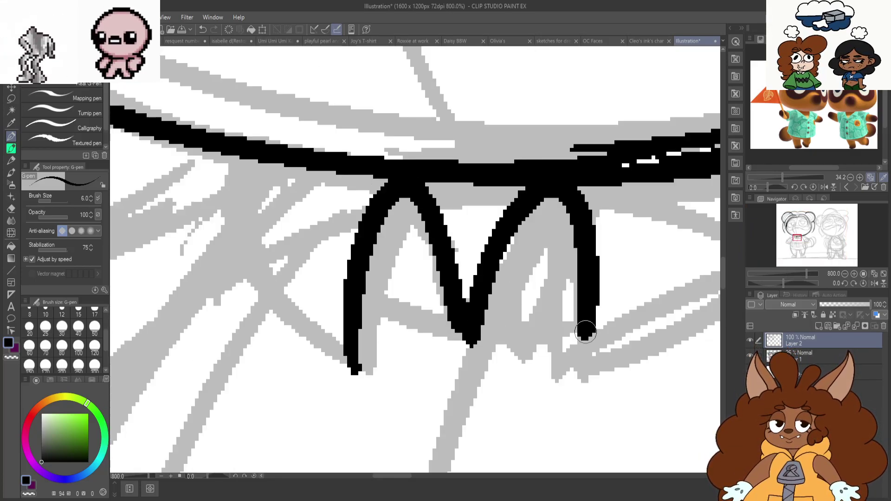
{"action": "scroll", "coordinate": [447, 271], "scroll_direction": "down", "scroll_amount": 2}
{"action": "scroll", "coordinate": [659, 209], "scroll_direction": "up", "scroll_amount": 2}
{"action": "mouse_move", "coordinate": [657, 179]}
{"action": "left_mouse_down"}
{"action": "mouse_move", "coordinate": [612, 288]}
{"action": "mouse_move", "coordinate": [403, 394]}
{"action": "left_mouse_up"}
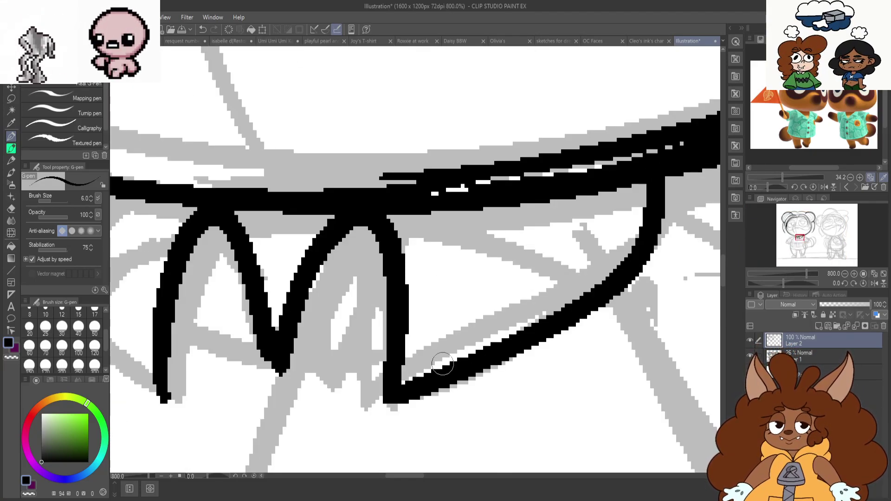
{"action": "mouse_move", "coordinate": [285, 369]}
{"action": "left_mouse_down"}
{"action": "mouse_move", "coordinate": [387, 316]}
{"action": "mouse_move", "coordinate": [192, 312]}
{"action": "left_mouse_up"}
{"action": "scroll", "coordinate": [395, 246], "scroll_direction": "down", "scroll_amount": 2}
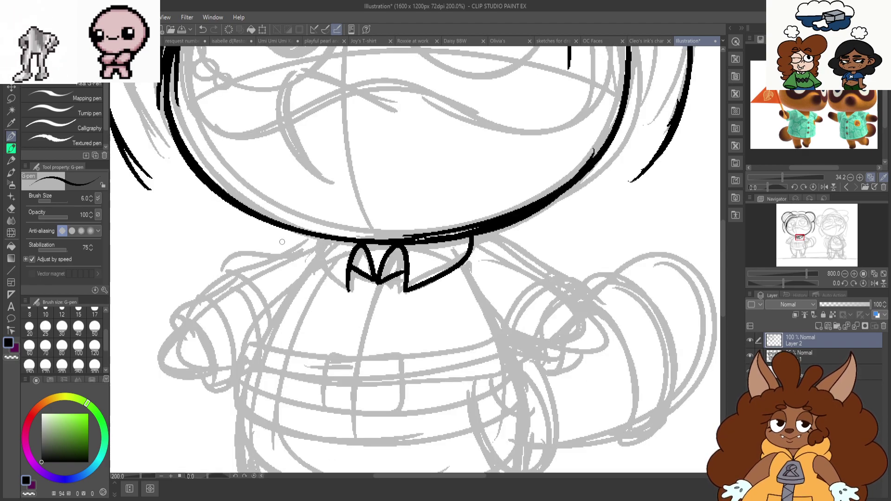
Ink the left pointed collar flap and the short inner neckline curve joining it to the neck opening
{"action": "scroll", "coordinate": [370, 243], "scroll_direction": "up", "scroll_amount": 2}
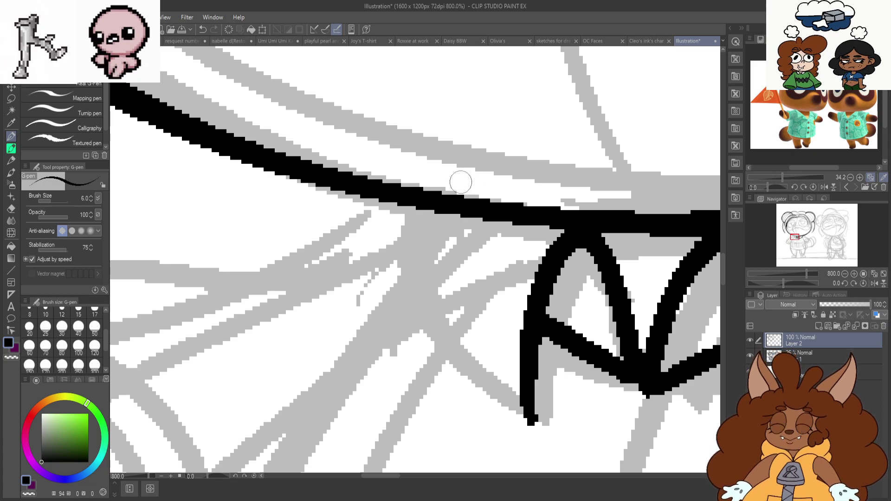
{"action": "scroll", "coordinate": [460, 183], "scroll_direction": "down", "scroll_amount": 2}
{"action": "scroll", "coordinate": [445, 200], "scroll_direction": "up", "scroll_amount": 2}
{"action": "mouse_move", "coordinate": [428, 181]}
{"action": "left_mouse_down"}
{"action": "mouse_move", "coordinate": [408, 239]}
{"action": "mouse_move", "coordinate": [527, 389]}
{"action": "mouse_move", "coordinate": [559, 213]}
{"action": "left_mouse_up"}
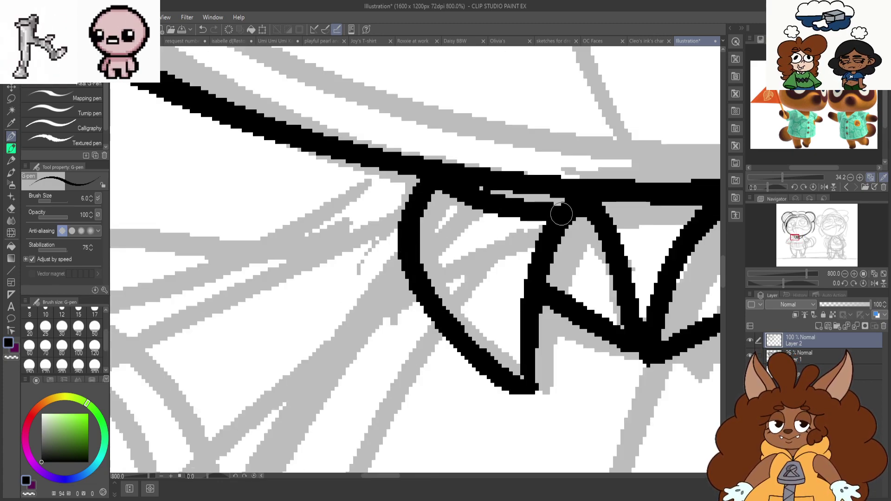
{"action": "scroll", "coordinate": [464, 176], "scroll_direction": "down", "scroll_amount": 6}
{"action": "scroll", "coordinate": [469, 181], "scroll_direction": "down", "scroll_amount": 1}
{"action": "scroll", "coordinate": [461, 205], "scroll_direction": "up", "scroll_amount": 1}
{"action": "scroll", "coordinate": [463, 204], "scroll_direction": "up", "scroll_amount": 2}
{"action": "mouse_move", "coordinate": [435, 171]}
{"action": "left_mouse_down"}
{"action": "mouse_move", "coordinate": [304, 297]}
{"action": "mouse_move", "coordinate": [297, 343]}
{"action": "left_mouse_up"}
{"action": "key", "text": "ctrl+z"}
{"action": "mouse_move", "coordinate": [432, 172]}
{"action": "left_mouse_down"}
{"action": "mouse_move", "coordinate": [299, 328]}
{"action": "mouse_move", "coordinate": [304, 345]}
{"action": "left_mouse_up"}
{"action": "scroll", "coordinate": [361, 273], "scroll_direction": "down", "scroll_amount": 2}
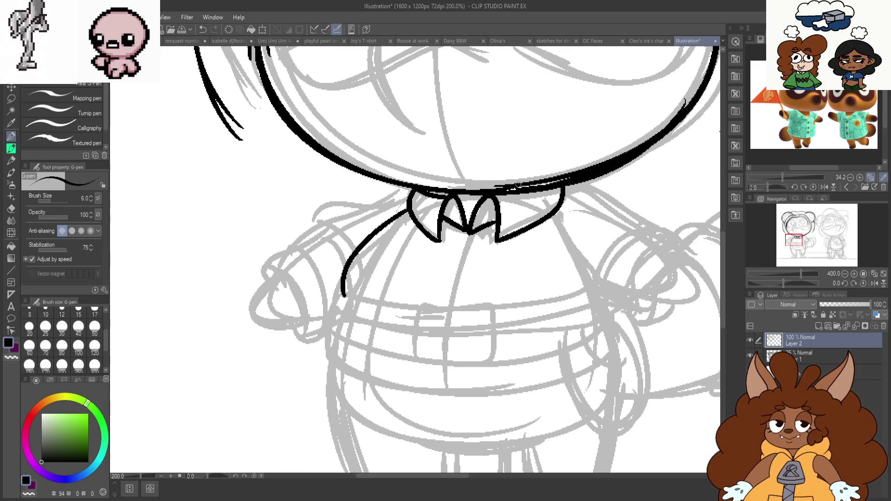
{"action": "scroll", "coordinate": [450, 252], "scroll_direction": "up", "scroll_amount": 2}
{"action": "key", "text": "ctrl+z"}
{"action": "scroll", "coordinate": [366, 138], "scroll_direction": "down", "scroll_amount": 2}
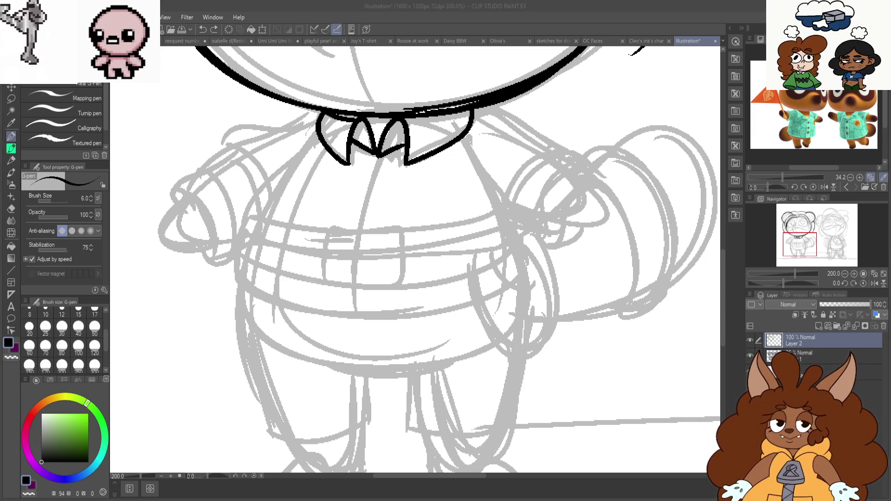
Ink the raccoon's puffed left shoulder and rolled sleeve, including the curved cuff bands and the rounded lower cuff edge
{"action": "left_click_drag", "start_coordinate": [319, 110], "coordinate": [257, 119]}
{"action": "scroll", "coordinate": [216, 126], "scroll_direction": "up", "scroll_amount": 2}
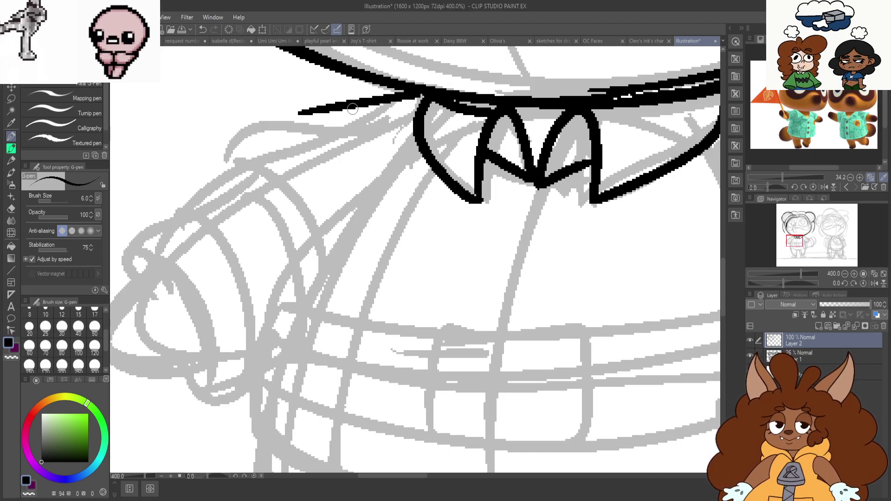
{"action": "mouse_move", "coordinate": [325, 103]}
{"action": "left_mouse_down"}
{"action": "mouse_move", "coordinate": [185, 158]}
{"action": "mouse_move", "coordinate": [191, 190]}
{"action": "left_mouse_up"}
{"action": "mouse_move", "coordinate": [227, 158]}
{"action": "left_mouse_down"}
{"action": "mouse_move", "coordinate": [287, 186]}
{"action": "mouse_move", "coordinate": [320, 264]}
{"action": "left_mouse_up"}
{"action": "mouse_move", "coordinate": [255, 170]}
{"action": "left_mouse_down"}
{"action": "mouse_move", "coordinate": [181, 202]}
{"action": "mouse_move", "coordinate": [123, 269]}
{"action": "mouse_move", "coordinate": [254, 220]}
{"action": "mouse_move", "coordinate": [339, 332]}
{"action": "left_mouse_up"}
{"action": "key", "text": "ctrl+z"}
{"action": "mouse_move", "coordinate": [255, 206]}
{"action": "left_mouse_down"}
{"action": "mouse_move", "coordinate": [242, 221]}
{"action": "mouse_move", "coordinate": [250, 237]}
{"action": "left_mouse_up"}
{"action": "mouse_move", "coordinate": [253, 208]}
{"action": "left_mouse_down"}
{"action": "mouse_move", "coordinate": [295, 225]}
{"action": "mouse_move", "coordinate": [336, 332]}
{"action": "mouse_move", "coordinate": [366, 339]}
{"action": "mouse_move", "coordinate": [378, 327]}
{"action": "left_mouse_up"}
{"action": "left_click_drag", "start_coordinate": [306, 187], "coordinate": [360, 327]}
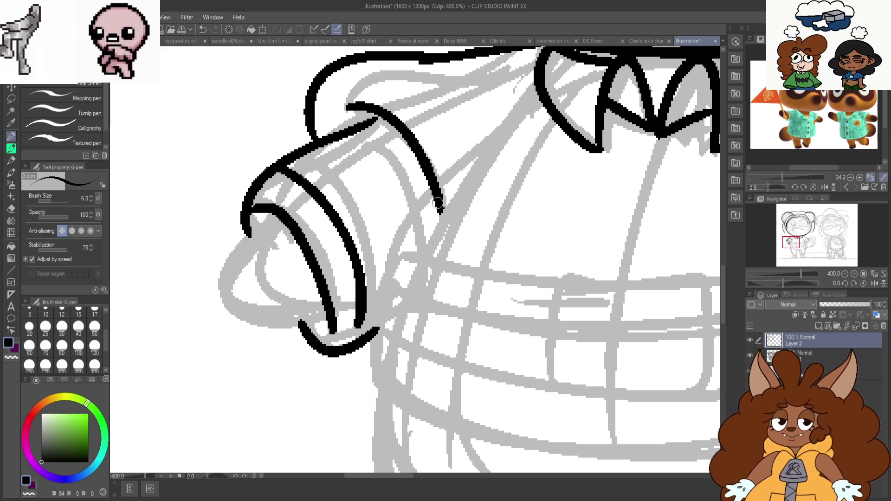
Ink the left side of the raccoon's shirt from the collar down to the waist, undoing the trial waist strokes
{"action": "mouse_move", "coordinate": [536, 85]}
{"action": "left_mouse_down"}
{"action": "mouse_move", "coordinate": [409, 250]}
{"action": "mouse_move", "coordinate": [463, 273]}
{"action": "mouse_move", "coordinate": [597, 289]}
{"action": "left_mouse_up"}
{"action": "scroll", "coordinate": [430, 208], "scroll_direction": "down", "scroll_amount": 2}
{"action": "left_click_drag", "start_coordinate": [513, 248], "coordinate": [443, 255]}
{"action": "left_click_drag", "start_coordinate": [562, 160], "coordinate": [602, 236]}
{"action": "scroll", "coordinate": [400, 219], "scroll_direction": "up", "scroll_amount": 2}
{"action": "key", "text": "ctrl+z"}
{"action": "key", "text": "ctrl+z"}
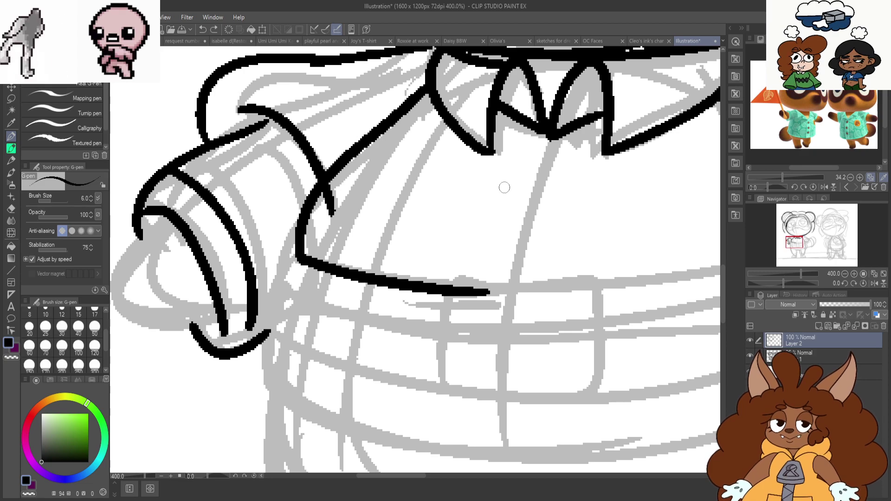
{"action": "key", "text": "ctrl+z"}
Ink the belt's curved upper edge across the waist and the right side of the shirt down to it
{"action": "mouse_move", "coordinate": [382, 101]}
{"action": "left_mouse_down"}
{"action": "mouse_move", "coordinate": [306, 246]}
{"action": "mouse_move", "coordinate": [541, 287]}
{"action": "mouse_move", "coordinate": [713, 274]}
{"action": "left_mouse_up"}
{"action": "scroll", "coordinate": [394, 189], "scroll_direction": "down", "scroll_amount": 2}
{"action": "scroll", "coordinate": [514, 211], "scroll_direction": "up", "scroll_amount": 2}
{"action": "key", "text": "ctrl+z"}
{"action": "mouse_move", "coordinate": [185, 227]}
{"action": "left_mouse_down"}
{"action": "mouse_move", "coordinate": [237, 248]}
{"action": "mouse_move", "coordinate": [533, 250]}
{"action": "mouse_move", "coordinate": [691, 213]}
{"action": "left_mouse_up"}
{"action": "mouse_move", "coordinate": [615, 87]}
{"action": "left_mouse_down"}
{"action": "mouse_move", "coordinate": [678, 169]}
{"action": "mouse_move", "coordinate": [697, 215]}
{"action": "left_mouse_up"}
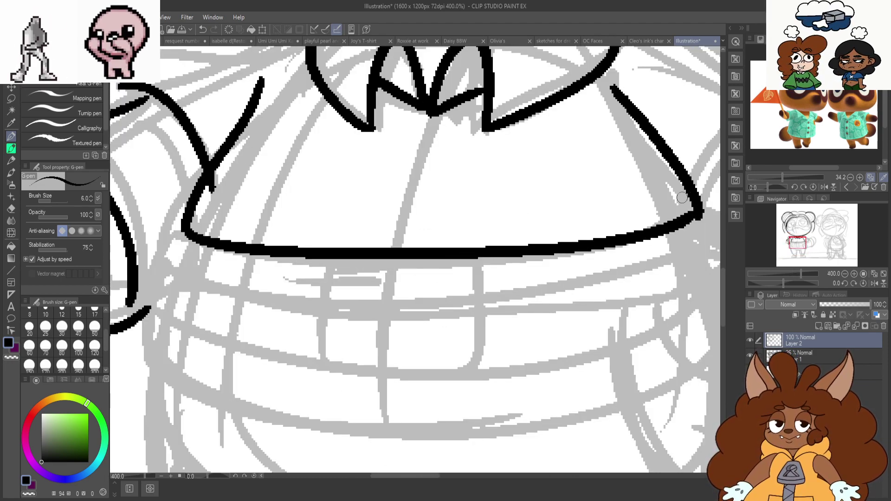
Ink the belt's short slanted ends and its long curved lower edge around the raccoon's waist
{"action": "scroll", "coordinate": [583, 170], "scroll_direction": "down", "scroll_amount": 2}
{"action": "scroll", "coordinate": [335, 216], "scroll_direction": "up", "scroll_amount": 2}
{"action": "mouse_move", "coordinate": [427, 183]}
{"action": "left_mouse_down"}
{"action": "mouse_move", "coordinate": [402, 262]}
{"action": "mouse_move", "coordinate": [653, 300]}
{"action": "left_mouse_up"}
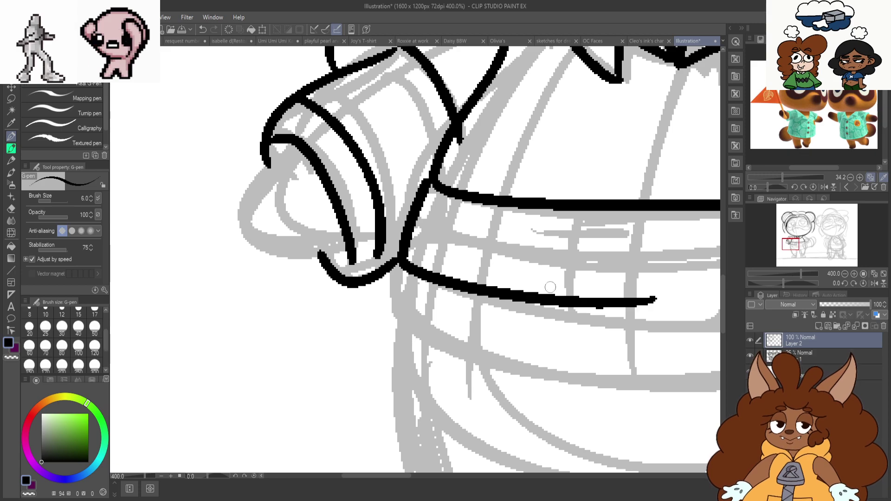
{"action": "scroll", "coordinate": [415, 260], "scroll_direction": "down", "scroll_amount": 2}
{"action": "scroll", "coordinate": [607, 287], "scroll_direction": "up", "scroll_amount": 2}
{"action": "key", "text": "ctrl+z"}
{"action": "mouse_move", "coordinate": [243, 153]}
{"action": "left_mouse_down"}
{"action": "mouse_move", "coordinate": [223, 234]}
{"action": "mouse_move", "coordinate": [634, 273]}
{"action": "left_mouse_up"}
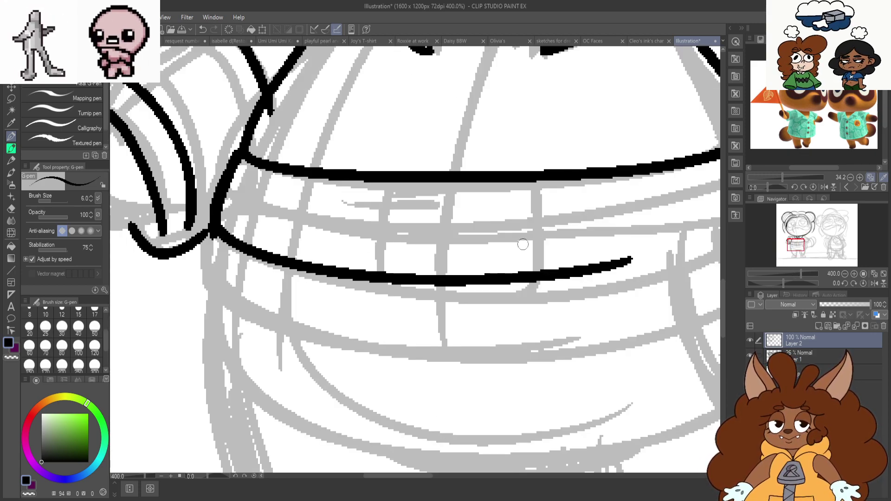
{"action": "scroll", "coordinate": [634, 274], "scroll_direction": "down", "scroll_amount": 2}
{"action": "scroll", "coordinate": [557, 209], "scroll_direction": "up", "scroll_amount": 2}
{"action": "mouse_move", "coordinate": [551, 165]}
{"action": "left_mouse_down"}
{"action": "mouse_move", "coordinate": [569, 177]}
{"action": "mouse_move", "coordinate": [432, 301]}
{"action": "mouse_move", "coordinate": [367, 305]}
{"action": "mouse_move", "coordinate": [570, 232]}
{"action": "mouse_move", "coordinate": [385, 299]}
{"action": "left_mouse_up"}
{"action": "key", "text": "ctrl+z"}
{"action": "scroll", "coordinate": [537, 199], "scroll_direction": "down", "scroll_amount": 2}
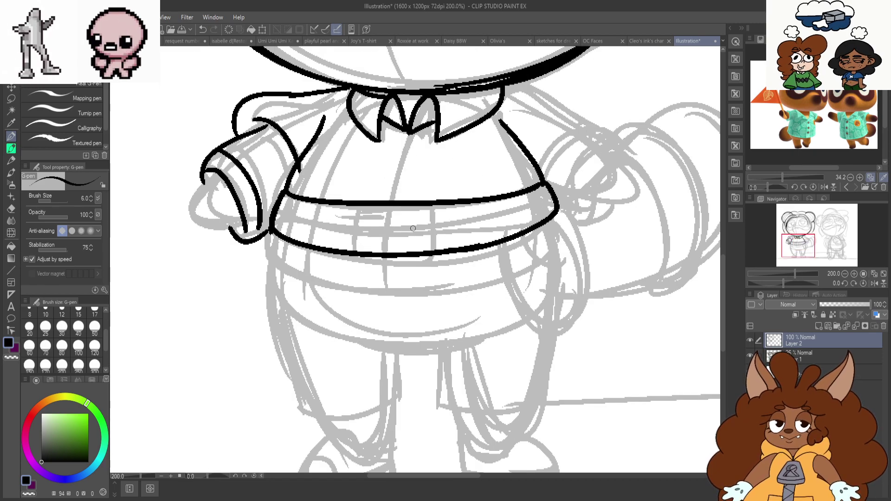
Ink the belt buckle with doubled curved sides and a pointed prong in the middle of the belt
{"action": "scroll", "coordinate": [398, 242], "scroll_direction": "up", "scroll_amount": 2}
{"action": "mouse_move", "coordinate": [336, 167]}
{"action": "left_mouse_down"}
{"action": "mouse_move", "coordinate": [314, 190]}
{"action": "mouse_move", "coordinate": [333, 266]}
{"action": "left_mouse_up"}
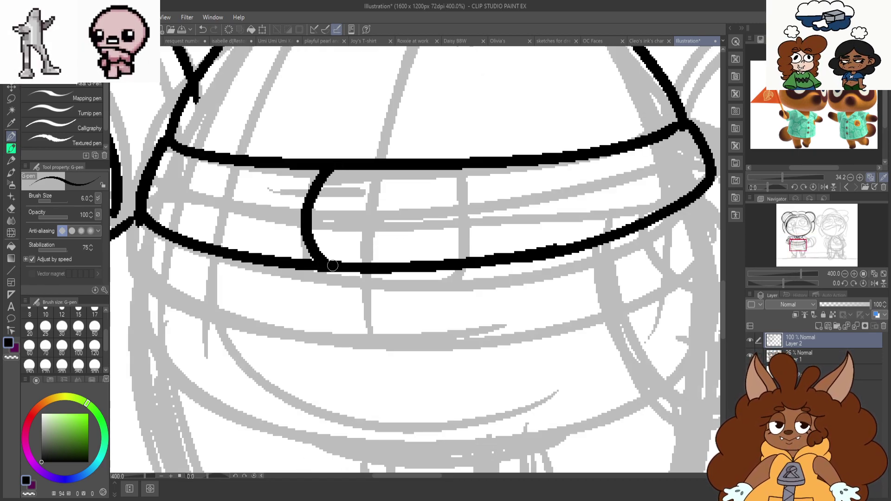
{"action": "left_click_drag", "start_coordinate": [481, 169], "coordinate": [484, 258]}
{"action": "mouse_move", "coordinate": [460, 168]}
{"action": "left_mouse_down"}
{"action": "mouse_move", "coordinate": [465, 228]}
{"action": "mouse_move", "coordinate": [448, 258]}
{"action": "left_mouse_up"}
{"action": "left_click_drag", "start_coordinate": [460, 199], "coordinate": [452, 227]}
{"action": "left_click_drag", "start_coordinate": [357, 172], "coordinate": [353, 262]}
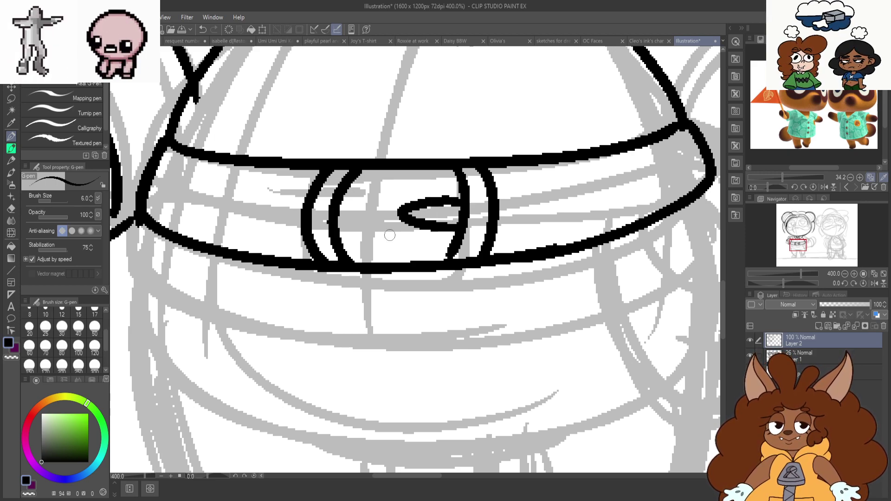
Add four small round holes along the belt, two on each side of the buckle
{"action": "left_click_drag", "start_coordinate": [554, 191], "coordinate": [573, 195]}
{"action": "left_click_drag", "start_coordinate": [665, 159], "coordinate": [650, 164]}
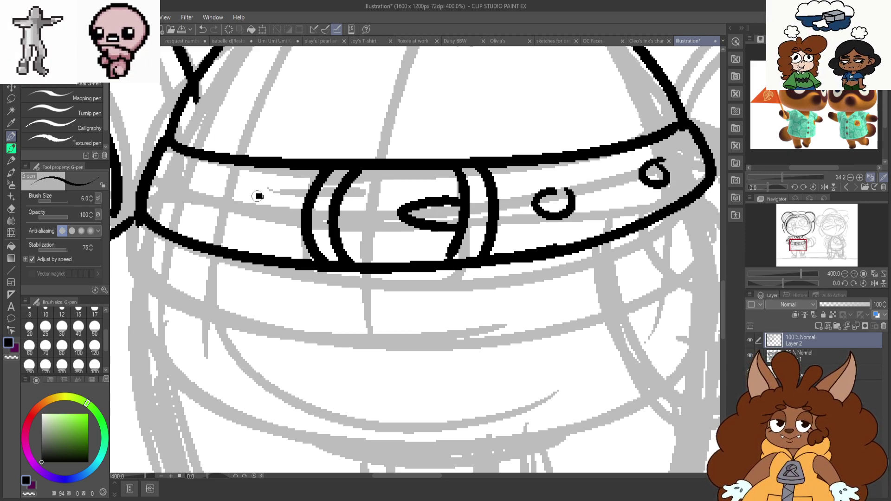
{"action": "left_click_drag", "start_coordinate": [260, 196], "coordinate": [246, 208]}
{"action": "left_click_drag", "start_coordinate": [197, 181], "coordinate": [188, 195]}
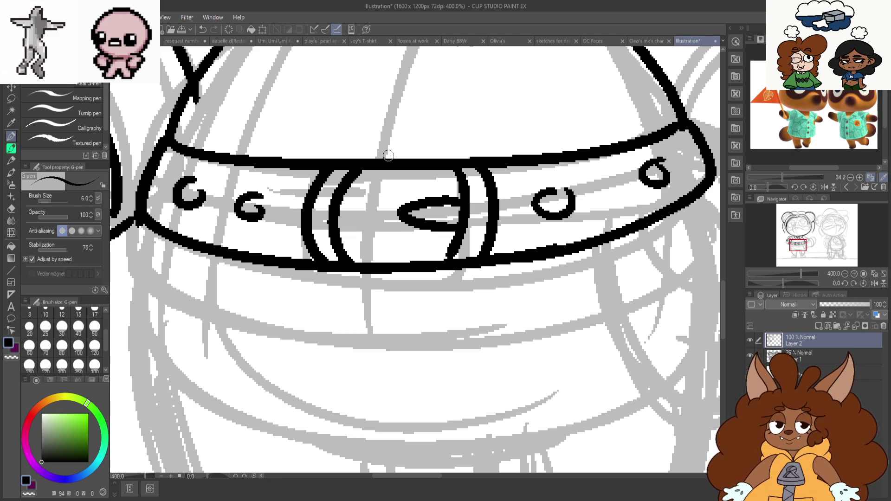
Extend the left sleeve's cuff line and add curved bands along the rolled sleeve and near its upper opening
{"action": "scroll", "coordinate": [548, 168], "scroll_direction": "down", "scroll_amount": 1}
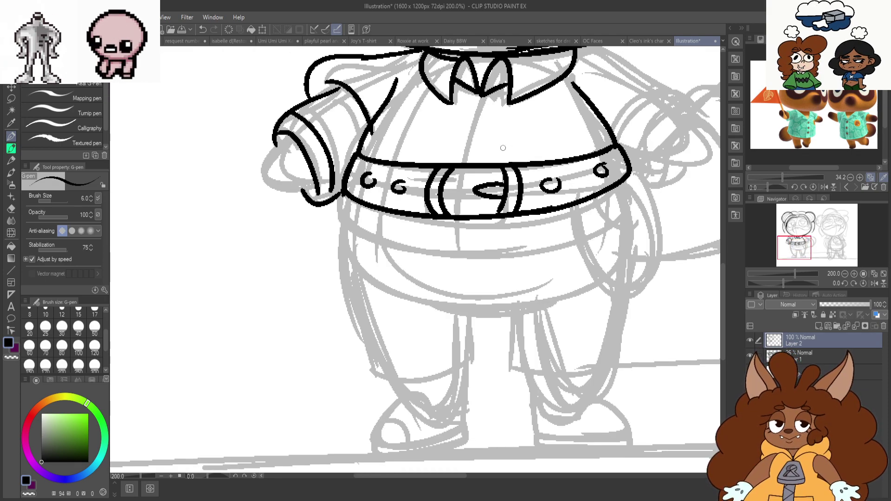
{"action": "scroll", "coordinate": [503, 147], "scroll_direction": "up", "scroll_amount": 2}
{"action": "scroll", "coordinate": [344, 171], "scroll_direction": "down", "scroll_amount": 2}
{"action": "scroll", "coordinate": [258, 143], "scroll_direction": "up", "scroll_amount": 2}
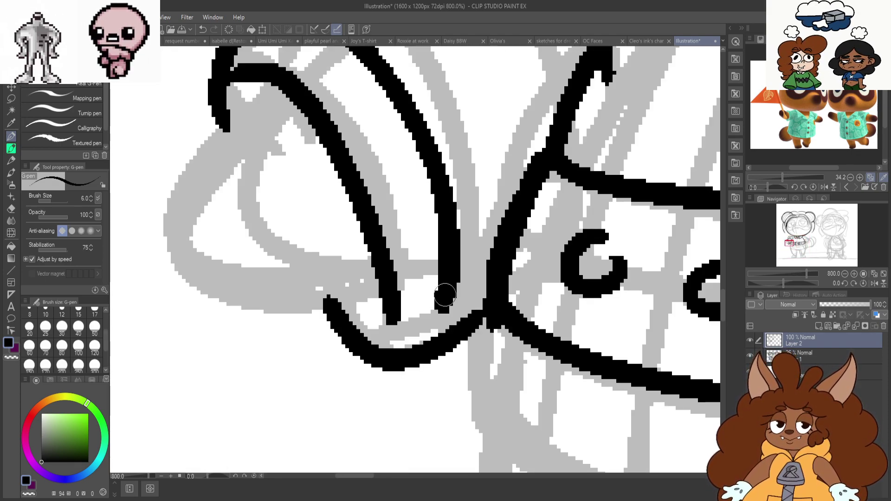
{"action": "scroll", "coordinate": [445, 293], "scroll_direction": "down", "scroll_amount": 3}
{"action": "mouse_move", "coordinate": [399, 142]}
{"action": "left_mouse_down"}
{"action": "mouse_move", "coordinate": [429, 175]}
{"action": "mouse_move", "coordinate": [468, 277]}
{"action": "left_mouse_up"}
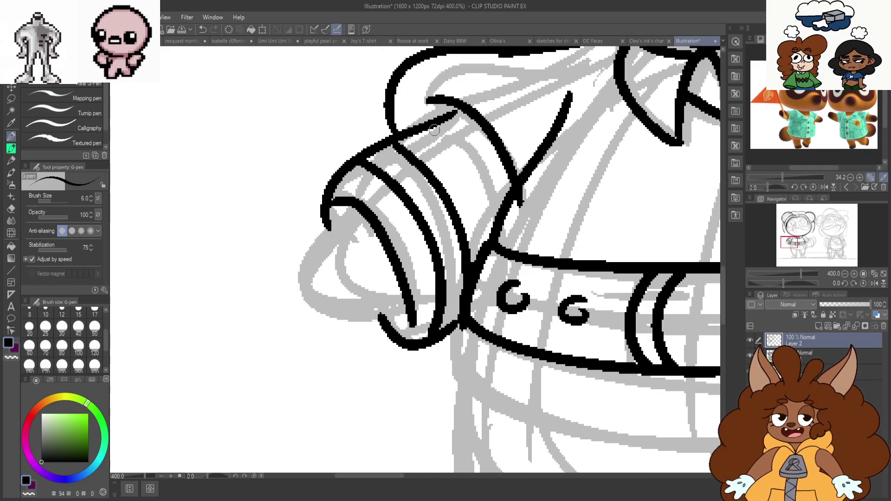
{"action": "mouse_move", "coordinate": [436, 131]}
{"action": "left_mouse_down"}
{"action": "mouse_move", "coordinate": [477, 171]}
{"action": "mouse_move", "coordinate": [499, 214]}
{"action": "left_mouse_up"}
{"action": "scroll", "coordinate": [476, 119], "scroll_direction": "up", "scroll_amount": 2}
{"action": "mouse_move", "coordinate": [432, 111]}
{"action": "left_mouse_down"}
{"action": "mouse_move", "coordinate": [484, 167]}
{"action": "mouse_move", "coordinate": [528, 287]}
{"action": "mouse_move", "coordinate": [490, 178]}
{"action": "mouse_move", "coordinate": [539, 288]}
{"action": "left_mouse_up"}
{"action": "key", "text": "ctrl+z"}
{"action": "scroll", "coordinate": [473, 128], "scroll_direction": "down", "scroll_amount": 2}
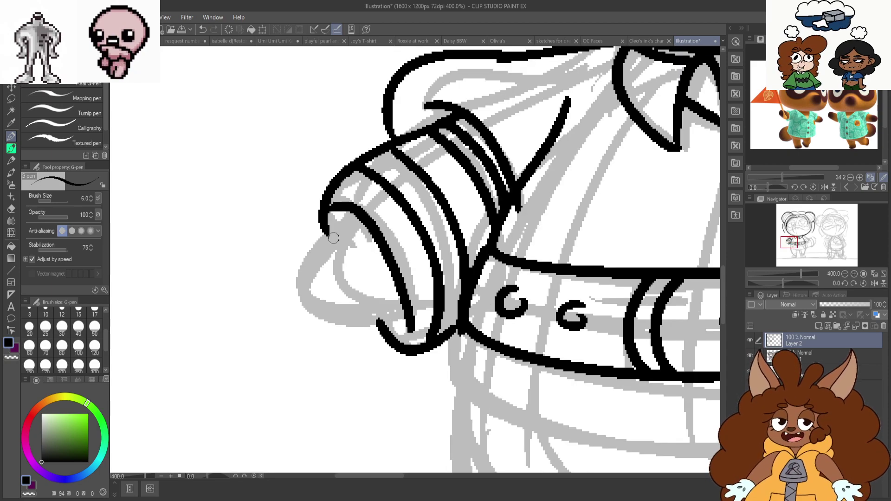
Ink the rounded left hand extending from the sleeve cuff, redrawing its outline until it meets the cuff's lower edge
{"action": "mouse_move", "coordinate": [353, 218]}
{"action": "left_mouse_down"}
{"action": "mouse_move", "coordinate": [290, 291]}
{"action": "mouse_move", "coordinate": [382, 319]}
{"action": "mouse_move", "coordinate": [302, 268]}
{"action": "mouse_move", "coordinate": [385, 323]}
{"action": "left_mouse_up"}
{"action": "key", "text": "ctrl+z"}
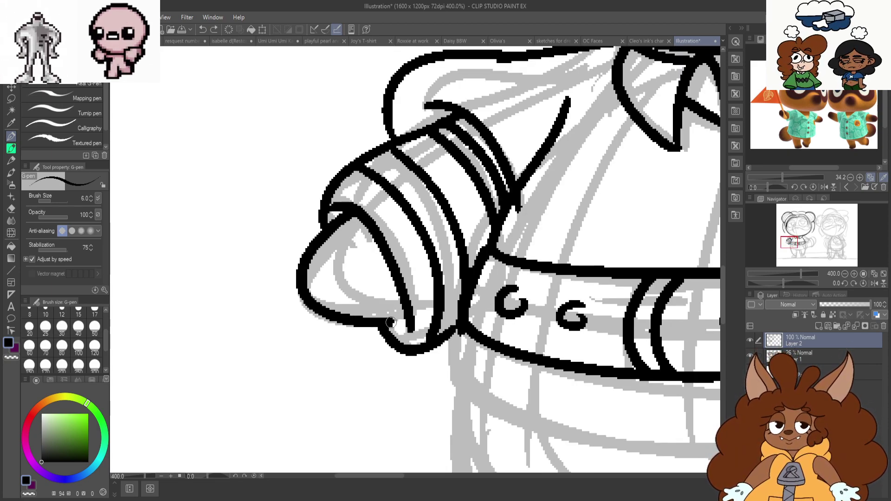
{"action": "key", "text": "ctrl+z"}
{"action": "mouse_move", "coordinate": [357, 210]}
{"action": "left_mouse_down"}
{"action": "mouse_move", "coordinate": [316, 247]}
{"action": "mouse_move", "coordinate": [360, 322]}
{"action": "mouse_move", "coordinate": [405, 319]}
{"action": "left_mouse_up"}
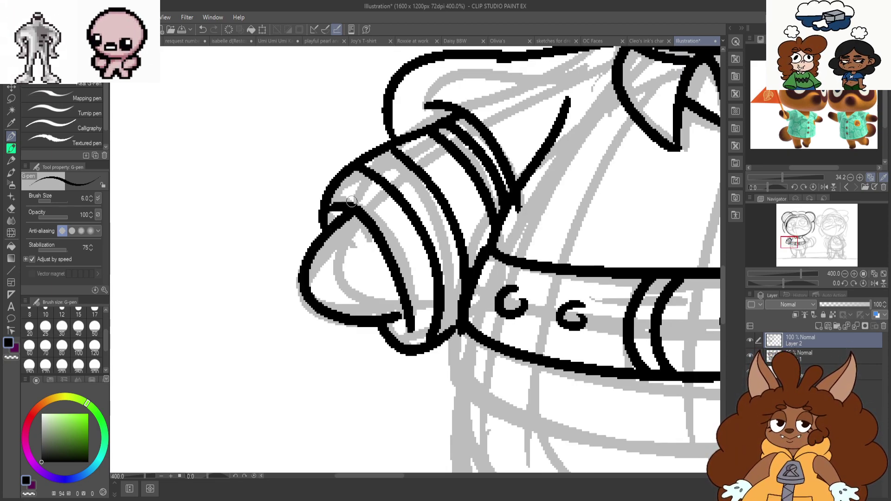
Erase the overlapping line at the top of the left cuff and touch up its joins with the G-pen
{"action": "left_click", "coordinate": [11, 209]}
{"action": "scroll", "coordinate": [331, 204], "scroll_direction": "up", "scroll_amount": 2}
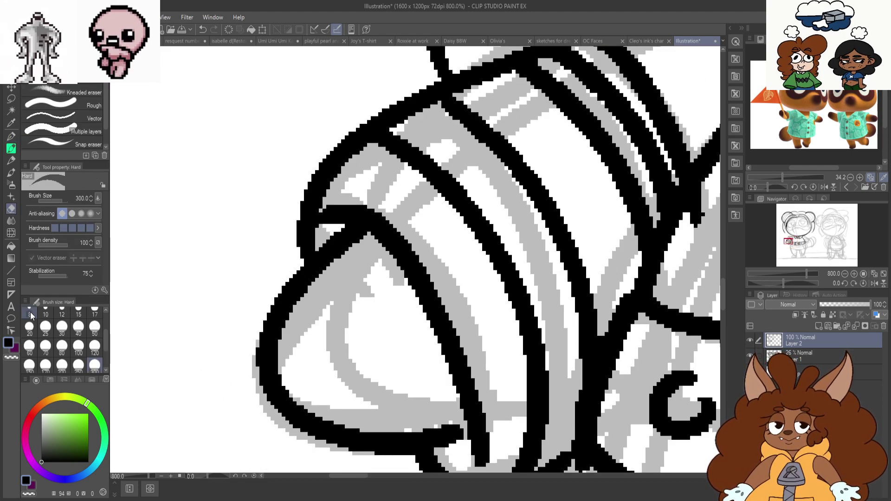
{"action": "scroll", "coordinate": [338, 204], "scroll_direction": "up", "scroll_amount": 2}
{"action": "mouse_move", "coordinate": [332, 204]}
{"action": "left_mouse_down"}
{"action": "mouse_move", "coordinate": [318, 235]}
{"action": "mouse_move", "coordinate": [378, 219]}
{"action": "left_mouse_up"}
{"action": "left_click", "coordinate": [11, 137]}
{"action": "scroll", "coordinate": [395, 124], "scroll_direction": "down", "scroll_amount": 1}
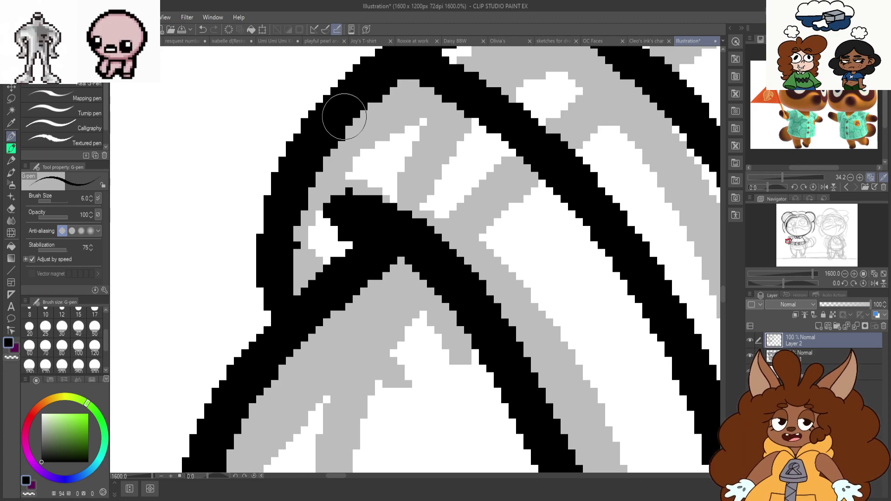
{"action": "scroll", "coordinate": [342, 113], "scroll_direction": "down", "scroll_amount": 1}
{"action": "scroll", "coordinate": [441, 272], "scroll_direction": "up", "scroll_amount": 2}
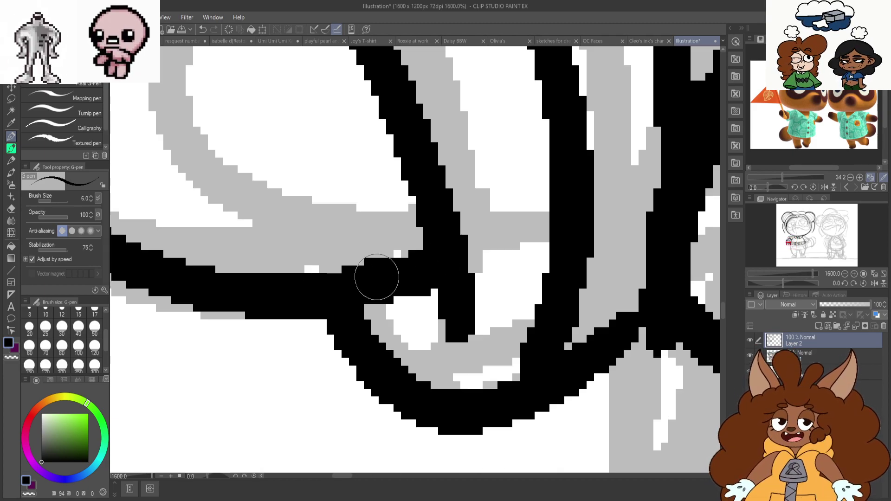
{"action": "scroll", "coordinate": [421, 285], "scroll_direction": "down", "scroll_amount": 5}
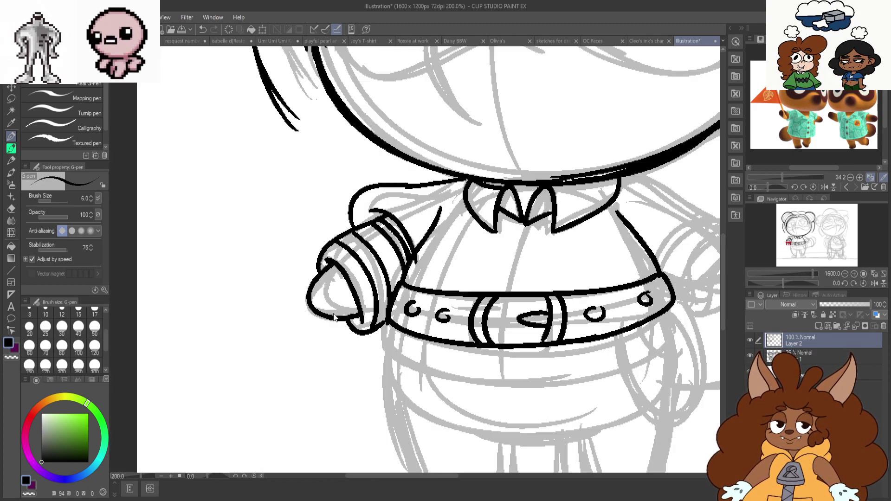
{"action": "scroll", "coordinate": [400, 276], "scroll_direction": "up", "scroll_amount": 3}
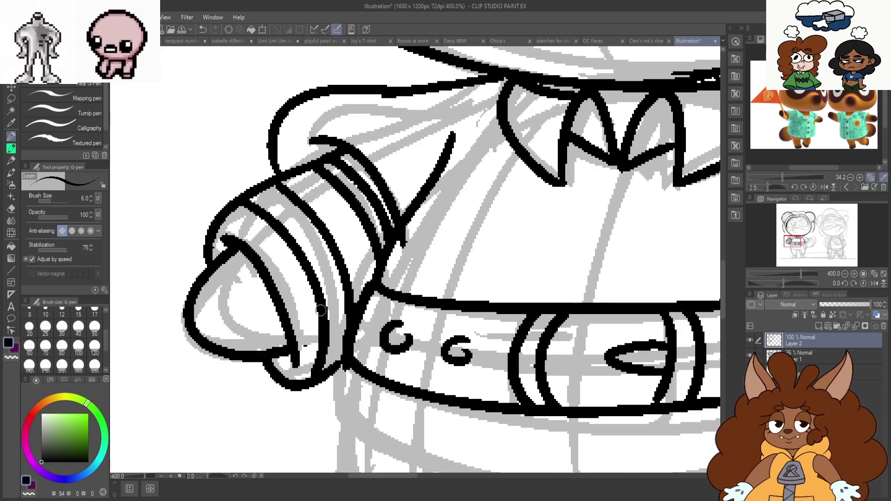
Ink the outer edge of the left trouser leg from the belt down, undoing the trial hem, inner-leg and crotch lines
{"action": "scroll", "coordinate": [371, 230], "scroll_direction": "down", "scroll_amount": 4}
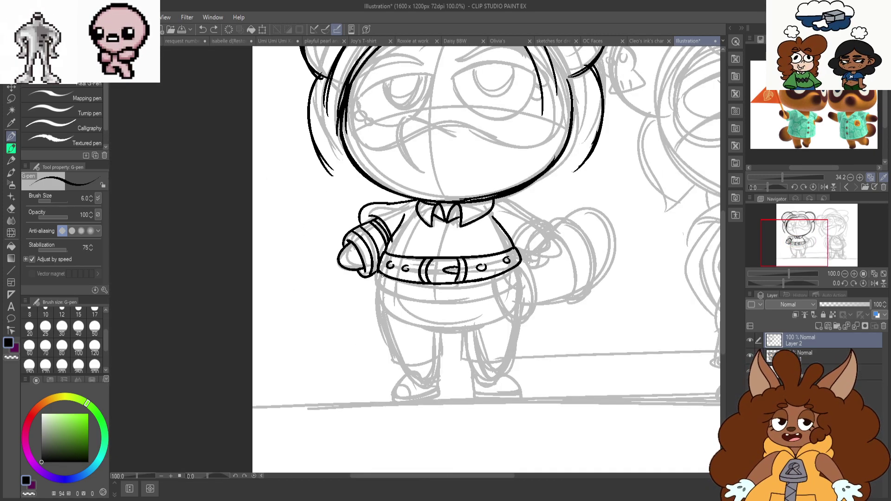
{"action": "scroll", "coordinate": [518, 294], "scroll_direction": "up", "scroll_amount": 2}
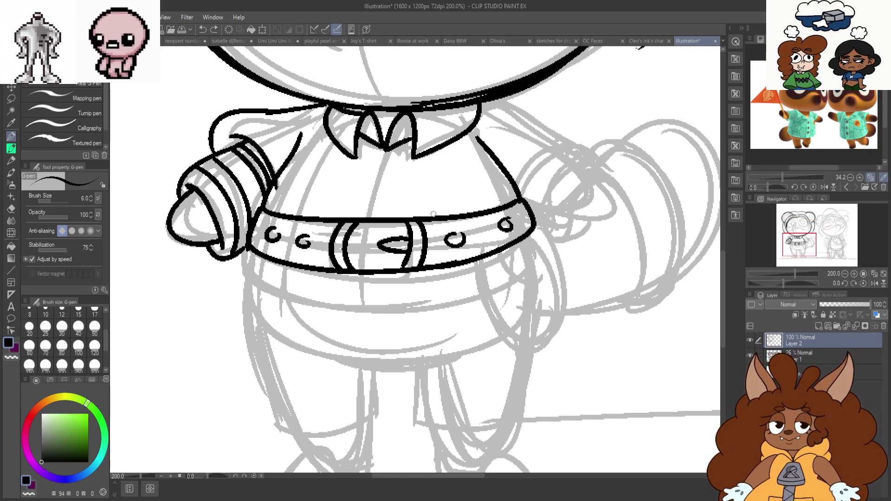
{"action": "scroll", "coordinate": [419, 189], "scroll_direction": "down", "scroll_amount": 1}
{"action": "scroll", "coordinate": [466, 292], "scroll_direction": "up", "scroll_amount": 1}
{"action": "mouse_move", "coordinate": [228, 256]}
{"action": "left_mouse_down"}
{"action": "mouse_move", "coordinate": [253, 381]}
{"action": "mouse_move", "coordinate": [270, 400]}
{"action": "mouse_move", "coordinate": [363, 370]}
{"action": "left_mouse_up"}
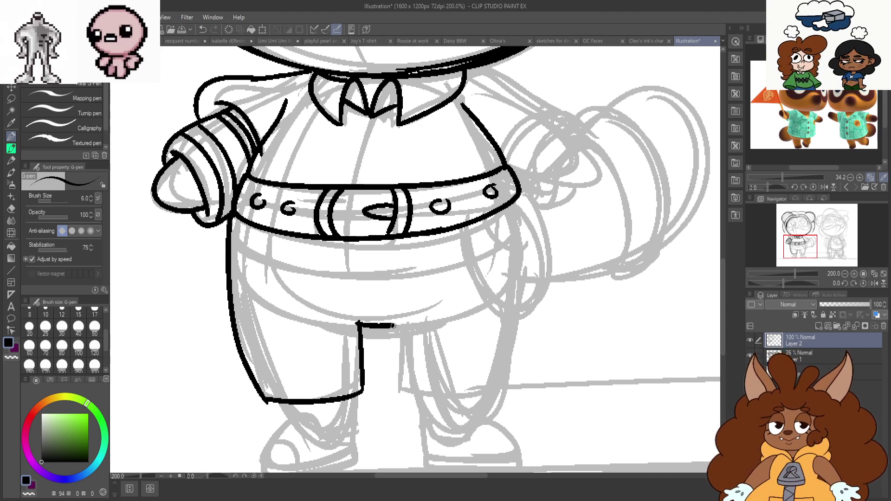
{"action": "key", "text": "ctrl+z"}
{"action": "key", "text": "ctrl+z"}
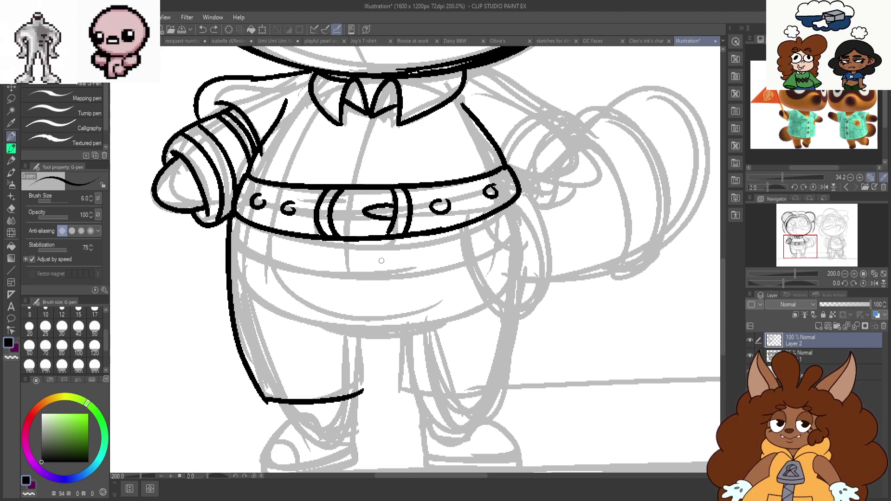
{"action": "key", "text": "ctrl+z"}
{"action": "key", "text": "ctrl+z"}
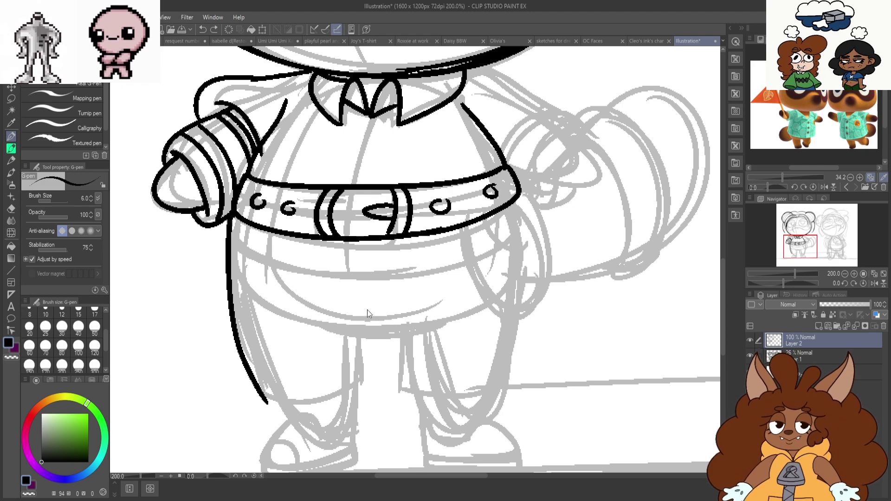
Ink the trousers' crotch line, inner leg edges and both curved hems, and redraw the right outer edge up to the belt
{"action": "left_click_drag", "start_coordinate": [344, 321], "coordinate": [412, 324]}
{"action": "mouse_move", "coordinate": [361, 366]}
{"action": "left_mouse_down"}
{"action": "mouse_move", "coordinate": [355, 388]}
{"action": "mouse_move", "coordinate": [286, 404]}
{"action": "left_mouse_up"}
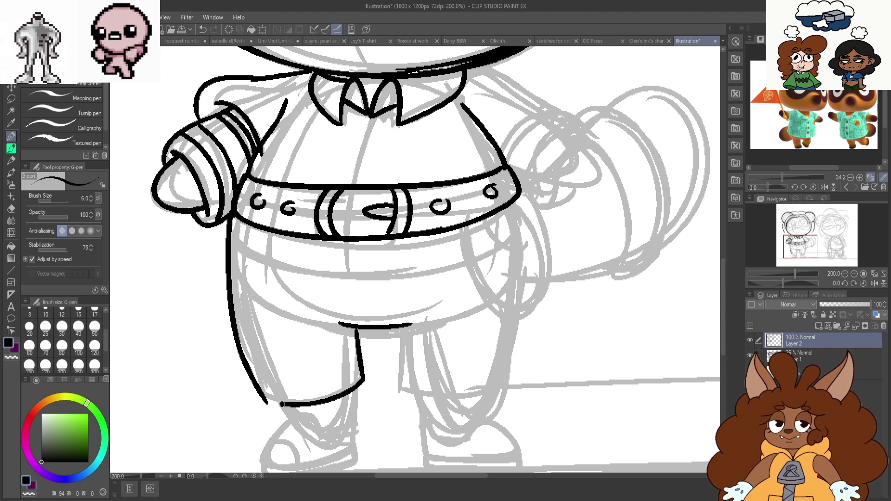
{"action": "left_click_drag", "start_coordinate": [422, 393], "coordinate": [515, 376]}
{"action": "mouse_move", "coordinate": [520, 196]}
{"action": "left_mouse_down"}
{"action": "mouse_move", "coordinate": [525, 301]}
{"action": "mouse_move", "coordinate": [508, 378]}
{"action": "left_mouse_up"}
{"action": "key", "text": "ctrl+z"}
{"action": "mouse_move", "coordinate": [521, 195]}
{"action": "left_mouse_down"}
{"action": "mouse_move", "coordinate": [526, 295]}
{"action": "mouse_move", "coordinate": [510, 378]}
{"action": "left_mouse_up"}
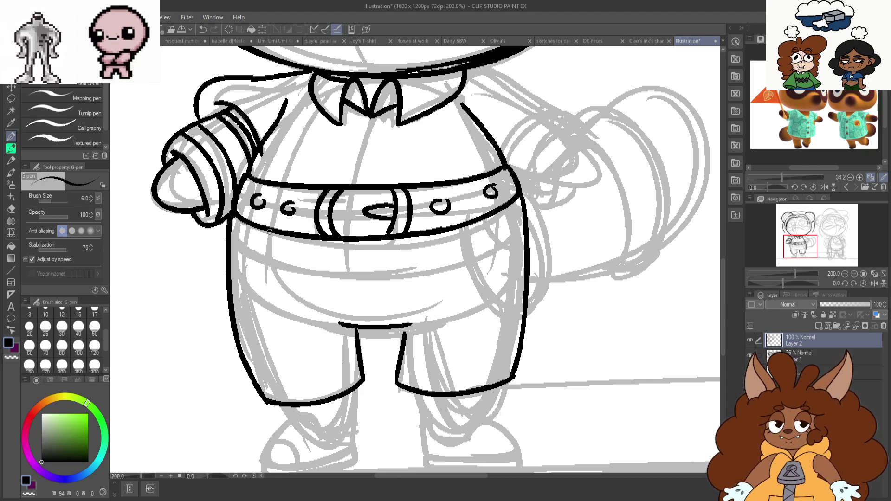
Ink curved pocket openings on both hips just below the belt
{"action": "scroll", "coordinate": [248, 273], "scroll_direction": "up", "scroll_amount": 2}
{"action": "scroll", "coordinate": [362, 272], "scroll_direction": "down", "scroll_amount": 3}
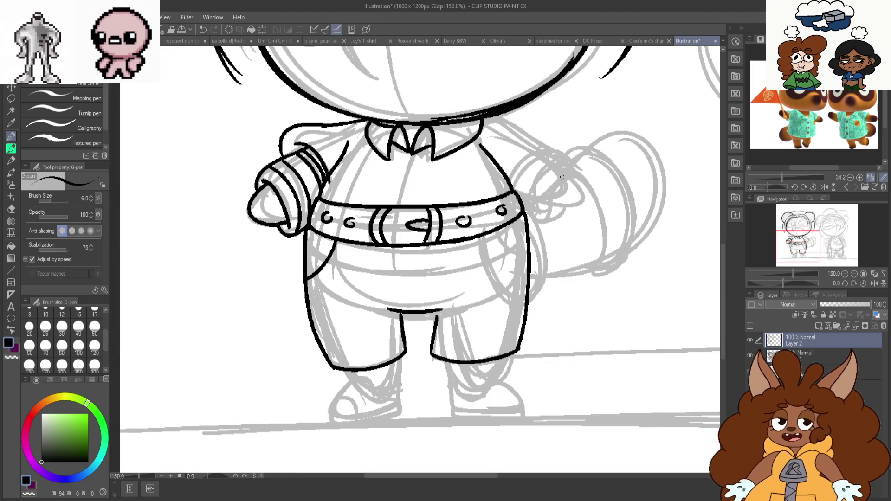
{"action": "scroll", "coordinate": [523, 217], "scroll_direction": "up", "scroll_amount": 4}
{"action": "left_click_drag", "start_coordinate": [461, 220], "coordinate": [545, 268]}
{"action": "mouse_move", "coordinate": [422, 232]}
{"action": "left_mouse_down"}
{"action": "mouse_move", "coordinate": [410, 292]}
{"action": "mouse_move", "coordinate": [578, 193]}
{"action": "mouse_move", "coordinate": [542, 160]}
{"action": "left_mouse_up"}
{"action": "key", "text": "ctrl+z"}
{"action": "mouse_move", "coordinate": [419, 233]}
{"action": "left_mouse_down"}
{"action": "mouse_move", "coordinate": [586, 353]}
{"action": "mouse_move", "coordinate": [540, 178]}
{"action": "left_mouse_up"}
{"action": "left_click_drag", "start_coordinate": [421, 231], "coordinate": [436, 316]}
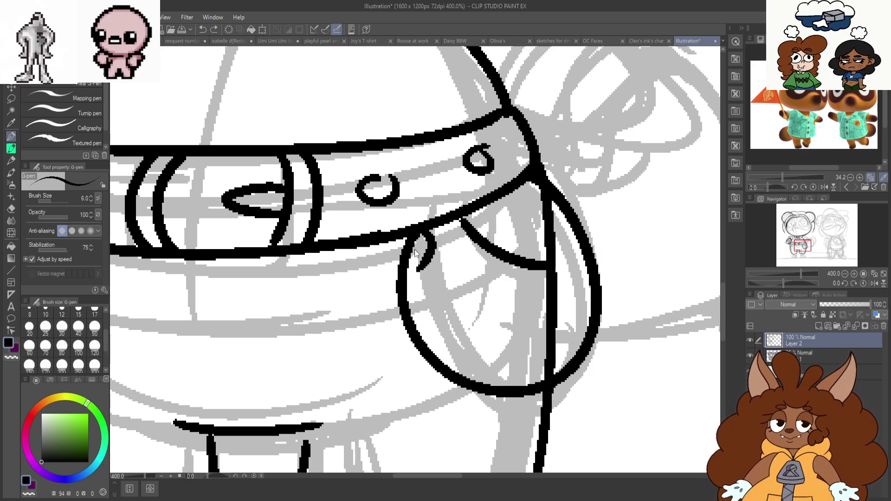
{"action": "key", "text": "ctrl+z"}
{"action": "key", "text": "ctrl+z"}
Ink the hanging shape at the right hip with a broken, scalloped outline and curved inner fold lines
{"action": "mouse_move", "coordinate": [409, 236]}
{"action": "left_mouse_down"}
{"action": "mouse_move", "coordinate": [417, 300]}
{"action": "mouse_move", "coordinate": [473, 367]}
{"action": "left_mouse_up"}
{"action": "left_click_drag", "start_coordinate": [473, 382], "coordinate": [523, 393]}
{"action": "mouse_move", "coordinate": [545, 170]}
{"action": "left_mouse_down"}
{"action": "mouse_move", "coordinate": [576, 186]}
{"action": "mouse_move", "coordinate": [589, 270]}
{"action": "left_mouse_up"}
{"action": "left_click_drag", "start_coordinate": [586, 285], "coordinate": [572, 355]}
{"action": "mouse_move", "coordinate": [581, 365]}
{"action": "left_mouse_down"}
{"action": "mouse_move", "coordinate": [579, 386]}
{"action": "mouse_move", "coordinate": [524, 393]}
{"action": "left_mouse_up"}
{"action": "mouse_move", "coordinate": [432, 230]}
{"action": "left_mouse_down"}
{"action": "mouse_move", "coordinate": [480, 305]}
{"action": "mouse_move", "coordinate": [546, 307]}
{"action": "left_mouse_up"}
{"action": "mouse_move", "coordinate": [559, 277]}
{"action": "left_mouse_down"}
{"action": "mouse_move", "coordinate": [532, 199]}
{"action": "mouse_move", "coordinate": [518, 186]}
{"action": "left_mouse_up"}
Ink the left shoe with its curved opening, rounded toe cap and sole, and add the ankle lines up to the trouser hem
{"action": "scroll", "coordinate": [527, 174], "scroll_direction": "down", "scroll_amount": 3}
{"action": "scroll", "coordinate": [366, 355], "scroll_direction": "up", "scroll_amount": 1}
{"action": "scroll", "coordinate": [365, 355], "scroll_direction": "up", "scroll_amount": 3}
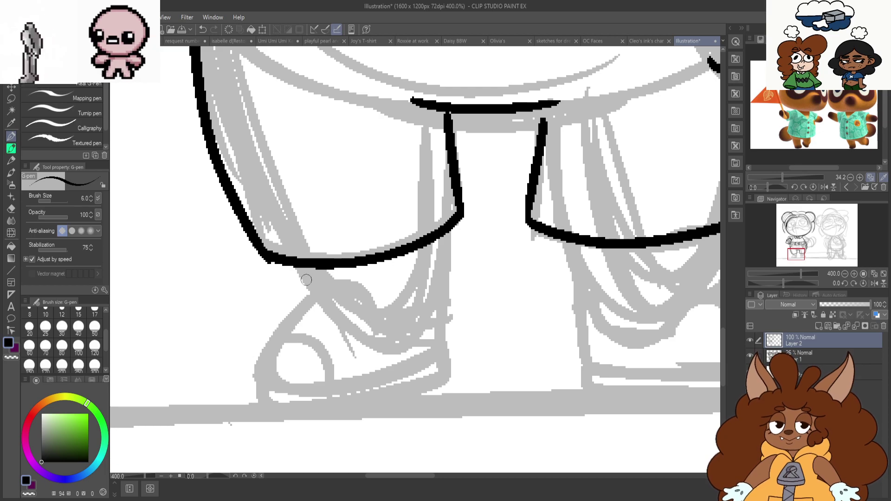
{"action": "mouse_move", "coordinate": [378, 325]}
{"action": "left_mouse_down"}
{"action": "mouse_move", "coordinate": [315, 287]}
{"action": "mouse_move", "coordinate": [252, 371]}
{"action": "mouse_move", "coordinate": [358, 387]}
{"action": "mouse_move", "coordinate": [448, 353]}
{"action": "left_mouse_up"}
{"action": "mouse_move", "coordinate": [385, 332]}
{"action": "left_mouse_down"}
{"action": "mouse_move", "coordinate": [444, 306]}
{"action": "mouse_move", "coordinate": [453, 349]}
{"action": "left_mouse_up"}
{"action": "mouse_move", "coordinate": [262, 382]}
{"action": "left_mouse_down"}
{"action": "mouse_move", "coordinate": [436, 392]}
{"action": "mouse_move", "coordinate": [459, 360]}
{"action": "mouse_move", "coordinate": [356, 420]}
{"action": "mouse_move", "coordinate": [455, 355]}
{"action": "left_mouse_up"}
{"action": "key", "text": "ctrl+z"}
{"action": "left_click_drag", "start_coordinate": [274, 332], "coordinate": [350, 381]}
{"action": "left_click_drag", "start_coordinate": [449, 246], "coordinate": [445, 303]}
Thicken the heel line at the back of the left shoe
{"action": "scroll", "coordinate": [328, 322], "scroll_direction": "down", "scroll_amount": 3}
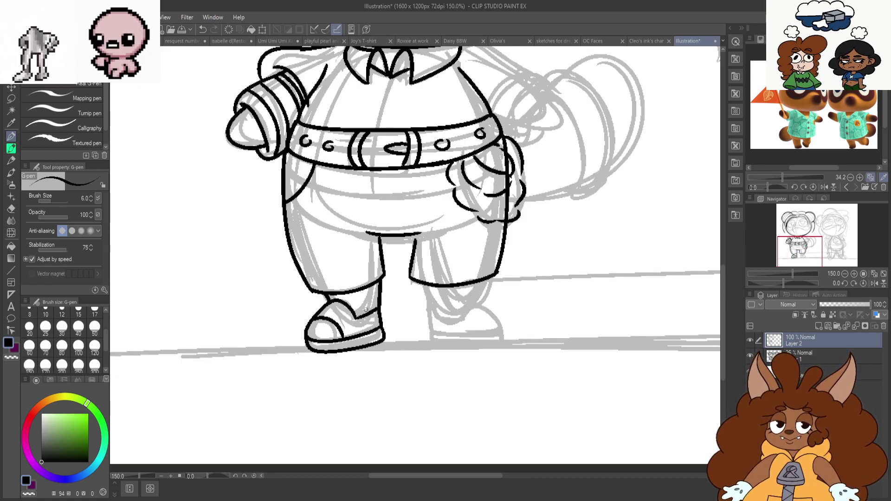
{"action": "scroll", "coordinate": [366, 310], "scroll_direction": "up", "scroll_amount": 3}
{"action": "left_click_drag", "start_coordinate": [356, 324], "coordinate": [361, 375]}
{"action": "scroll", "coordinate": [350, 333], "scroll_direction": "down", "scroll_amount": 3}
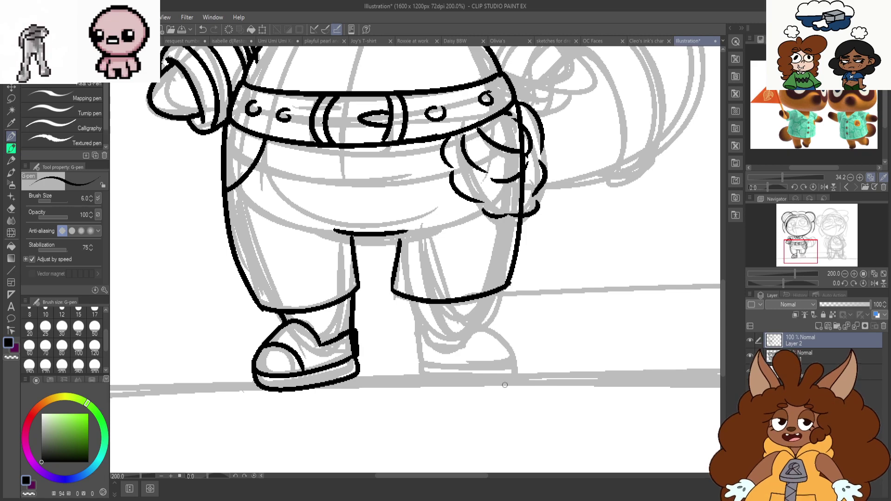
Ink the upper of the right shoe with its raised heel, dipped opening and rounded toe
{"action": "scroll", "coordinate": [413, 275], "scroll_direction": "up", "scroll_amount": 5}
{"action": "scroll", "coordinate": [416, 167], "scroll_direction": "down", "scroll_amount": 2}
{"action": "mouse_move", "coordinate": [415, 273]}
{"action": "left_mouse_down"}
{"action": "mouse_move", "coordinate": [483, 233]}
{"action": "mouse_move", "coordinate": [533, 295]}
{"action": "mouse_move", "coordinate": [470, 311]}
{"action": "mouse_move", "coordinate": [365, 305]}
{"action": "mouse_move", "coordinate": [348, 296]}
{"action": "mouse_move", "coordinate": [343, 235]}
{"action": "mouse_move", "coordinate": [396, 272]}
{"action": "left_mouse_up"}
{"action": "key", "text": "ctrl+z"}
{"action": "mouse_move", "coordinate": [357, 236]}
{"action": "left_mouse_down"}
{"action": "mouse_move", "coordinate": [346, 278]}
{"action": "mouse_move", "coordinate": [514, 308]}
{"action": "mouse_move", "coordinate": [467, 235]}
{"action": "mouse_move", "coordinate": [397, 274]}
{"action": "mouse_move", "coordinate": [361, 239]}
{"action": "left_mouse_up"}
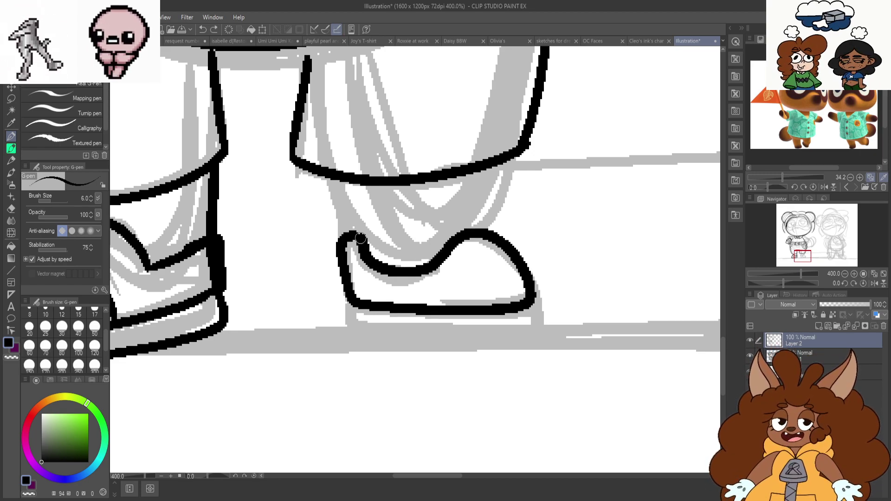
Ink the flat sole beneath the right shoe, redoing the first attempt
{"action": "scroll", "coordinate": [375, 332], "scroll_direction": "up", "scroll_amount": 3}
{"action": "mouse_move", "coordinate": [327, 278]}
{"action": "left_mouse_down"}
{"action": "mouse_move", "coordinate": [328, 328]}
{"action": "mouse_move", "coordinate": [641, 332]}
{"action": "mouse_move", "coordinate": [691, 297]}
{"action": "left_mouse_up"}
{"action": "scroll", "coordinate": [474, 371], "scroll_direction": "down", "scroll_amount": 3}
{"action": "scroll", "coordinate": [545, 389], "scroll_direction": "up", "scroll_amount": 3}
{"action": "key", "text": "ctrl+z"}
{"action": "mouse_move", "coordinate": [608, 251]}
{"action": "left_mouse_down"}
{"action": "mouse_move", "coordinate": [597, 328]}
{"action": "mouse_move", "coordinate": [278, 322]}
{"action": "mouse_move", "coordinate": [263, 274]}
{"action": "left_mouse_up"}
{"action": "scroll", "coordinate": [514, 378], "scroll_direction": "down", "scroll_amount": 3}
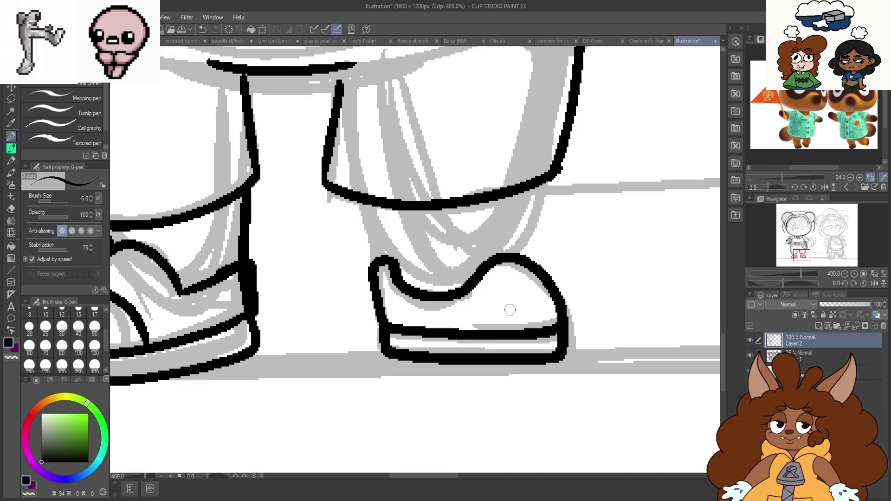
Ink the right ankle's two side lines between the trouser hem and the shoe opening
{"action": "scroll", "coordinate": [511, 325], "scroll_direction": "up", "scroll_amount": 3}
{"action": "left_click_drag", "start_coordinate": [550, 197], "coordinate": [486, 335]}
{"action": "mouse_move", "coordinate": [206, 234]}
{"action": "left_mouse_down"}
{"action": "mouse_move", "coordinate": [251, 349]}
{"action": "mouse_move", "coordinate": [236, 340]}
{"action": "left_mouse_up"}
{"action": "key", "text": "ctrl+z"}
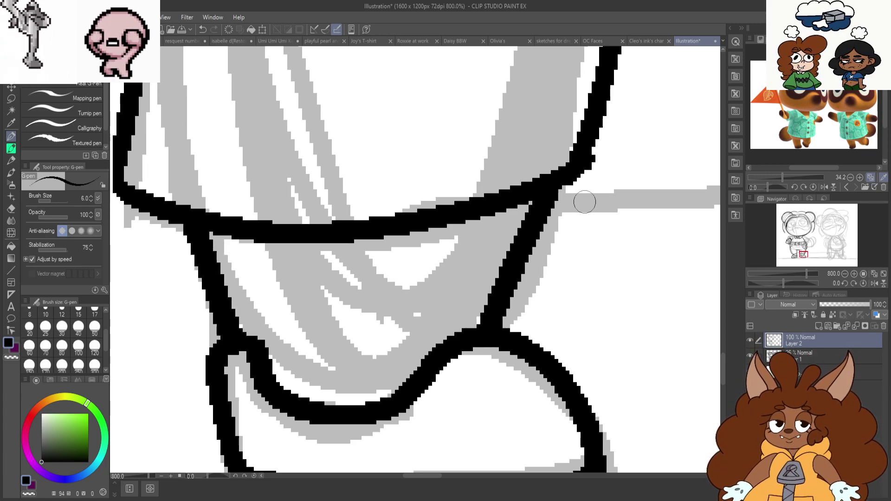
Close the small gaps where the crotch line meets the inner trouser legs
{"action": "scroll", "coordinate": [584, 202], "scroll_direction": "down", "scroll_amount": 7}
{"action": "scroll", "coordinate": [603, 168], "scroll_direction": "up", "scroll_amount": 2}
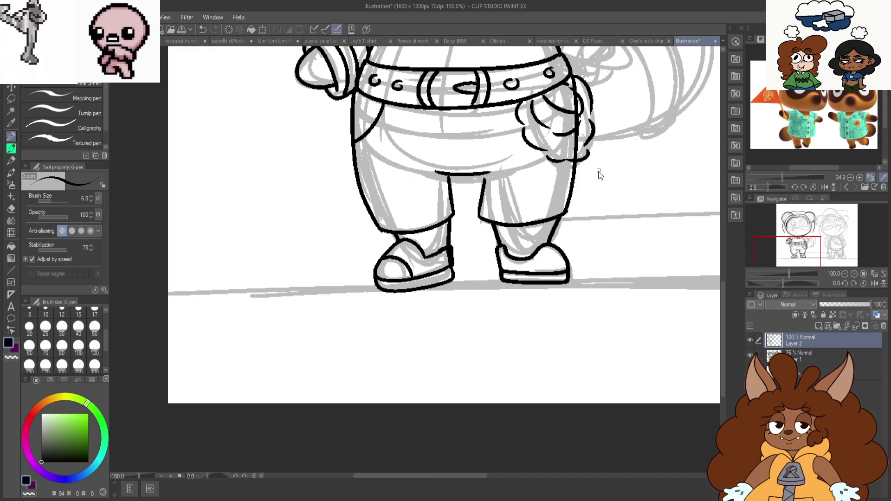
{"action": "scroll", "coordinate": [408, 316], "scroll_direction": "down", "scroll_amount": 1}
{"action": "scroll", "coordinate": [408, 305], "scroll_direction": "up", "scroll_amount": 8}
{"action": "left_click_drag", "start_coordinate": [408, 218], "coordinate": [470, 211]}
{"action": "left_click", "coordinate": [426, 234]}
{"action": "scroll", "coordinate": [395, 310], "scroll_direction": "down", "scroll_amount": 8}
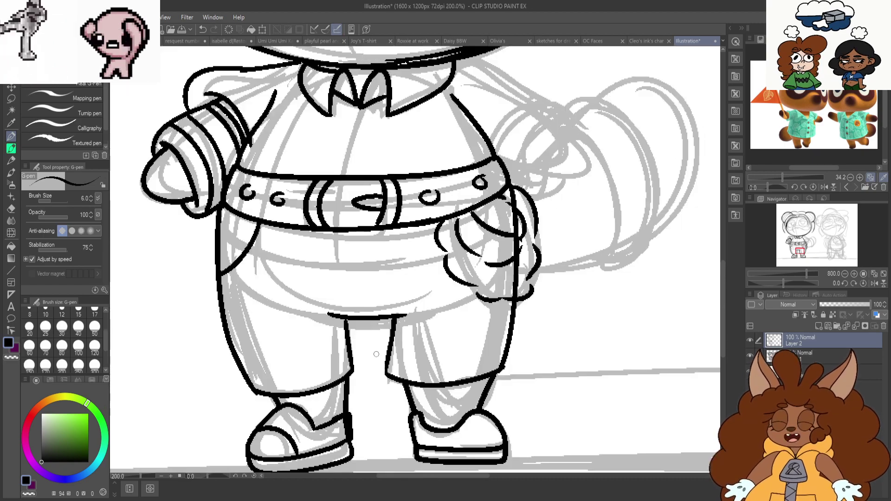
Ink the right sleeve from the collar over the shoulder, adding its curved underside and the upper cuff edge
{"action": "scroll", "coordinate": [395, 311], "scroll_direction": "down", "scroll_amount": 2}
{"action": "scroll", "coordinate": [353, 185], "scroll_direction": "up", "scroll_amount": 2}
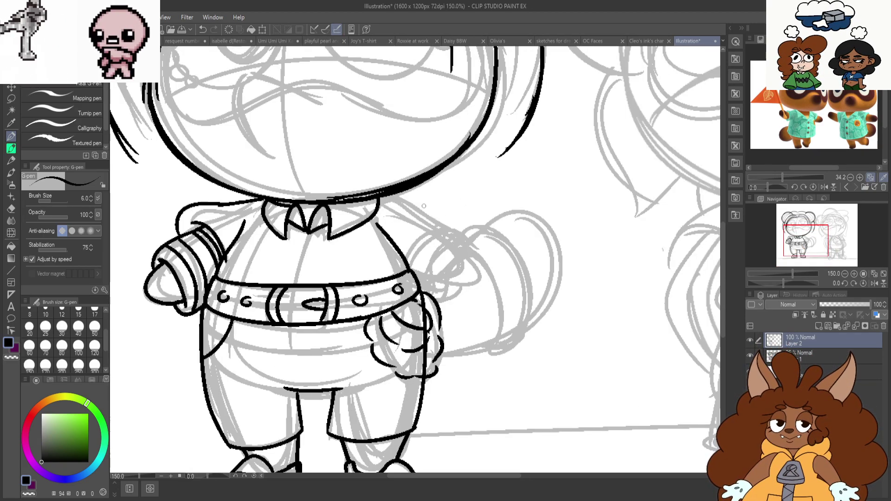
{"action": "scroll", "coordinate": [353, 185], "scroll_direction": "up", "scroll_amount": 3}
{"action": "mouse_move", "coordinate": [336, 187]}
{"action": "left_mouse_down"}
{"action": "mouse_move", "coordinate": [522, 258]}
{"action": "mouse_move", "coordinate": [543, 296]}
{"action": "mouse_move", "coordinate": [407, 367]}
{"action": "left_mouse_up"}
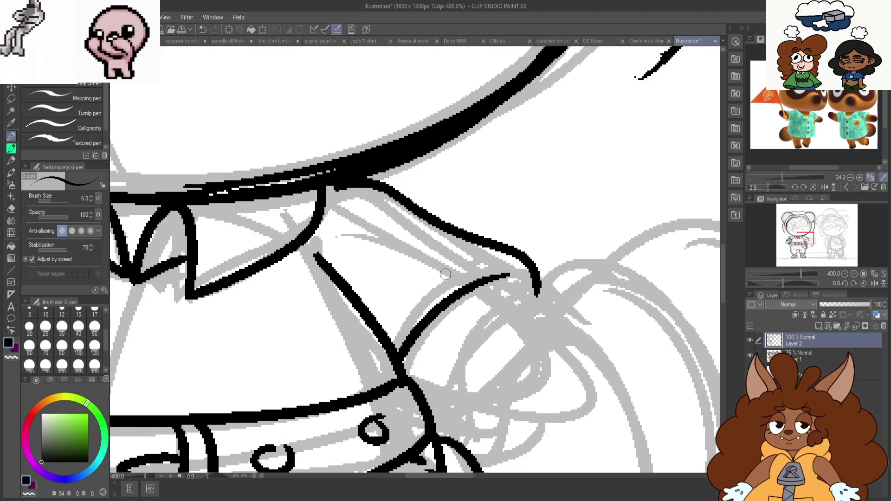
{"action": "scroll", "coordinate": [551, 266], "scroll_direction": "down", "scroll_amount": 2}
{"action": "scroll", "coordinate": [524, 240], "scroll_direction": "up", "scroll_amount": 2}
{"action": "left_click_drag", "start_coordinate": [491, 207], "coordinate": [572, 247]}
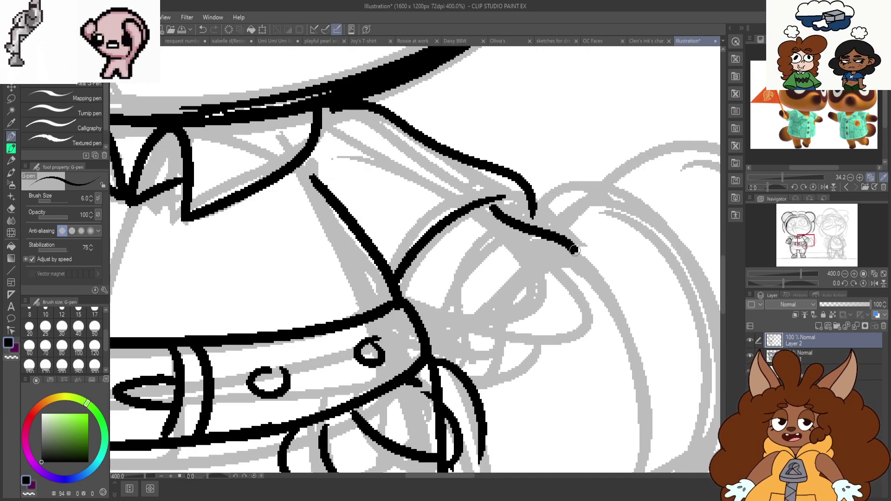
Ink the curved bands of the right rolled cuff and the rounded hand extending from it
{"action": "left_click_drag", "start_coordinate": [548, 275], "coordinate": [471, 354]}
{"action": "mouse_move", "coordinate": [399, 279]}
{"action": "left_mouse_down"}
{"action": "mouse_move", "coordinate": [434, 335]}
{"action": "mouse_move", "coordinate": [495, 370]}
{"action": "left_mouse_up"}
{"action": "mouse_move", "coordinate": [554, 275]}
{"action": "left_mouse_down"}
{"action": "mouse_move", "coordinate": [593, 342]}
{"action": "mouse_move", "coordinate": [479, 346]}
{"action": "left_mouse_up"}
{"action": "mouse_move", "coordinate": [559, 240]}
{"action": "left_mouse_down"}
{"action": "mouse_move", "coordinate": [503, 258]}
{"action": "mouse_move", "coordinate": [440, 340]}
{"action": "mouse_move", "coordinate": [525, 266]}
{"action": "mouse_move", "coordinate": [452, 351]}
{"action": "left_mouse_up"}
{"action": "mouse_move", "coordinate": [507, 217]}
{"action": "left_mouse_down"}
{"action": "mouse_move", "coordinate": [429, 271]}
{"action": "mouse_move", "coordinate": [413, 297]}
{"action": "mouse_move", "coordinate": [428, 313]}
{"action": "left_mouse_up"}
{"action": "scroll", "coordinate": [363, 293], "scroll_direction": "down", "scroll_amount": 2}
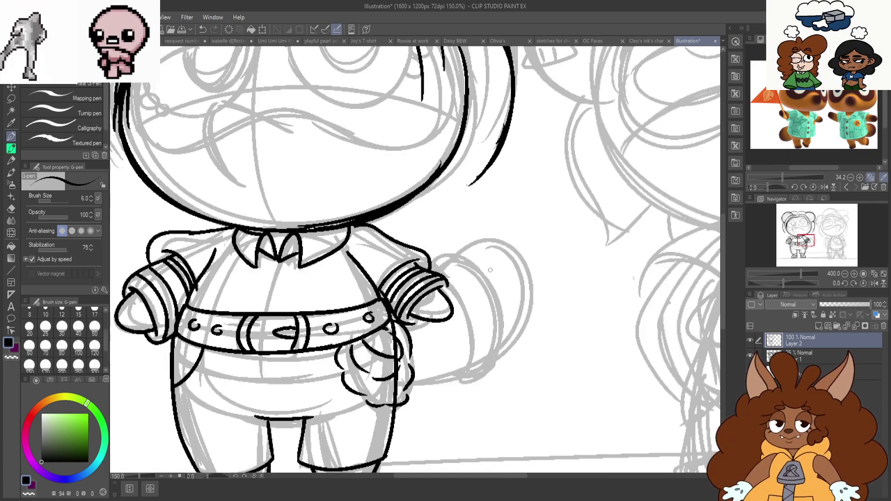
Ink the bushy tail behind the right arm with its curved stripe, rounded tip and lower edge
{"action": "scroll", "coordinate": [440, 258], "scroll_direction": "up", "scroll_amount": 1}
{"action": "scroll", "coordinate": [527, 246], "scroll_direction": "up", "scroll_amount": 1}
{"action": "scroll", "coordinate": [454, 271], "scroll_direction": "down", "scroll_amount": 1}
{"action": "mouse_move", "coordinate": [390, 257]}
{"action": "left_mouse_down"}
{"action": "mouse_move", "coordinate": [485, 332]}
{"action": "mouse_move", "coordinate": [416, 427]}
{"action": "mouse_move", "coordinate": [388, 281]}
{"action": "left_mouse_up"}
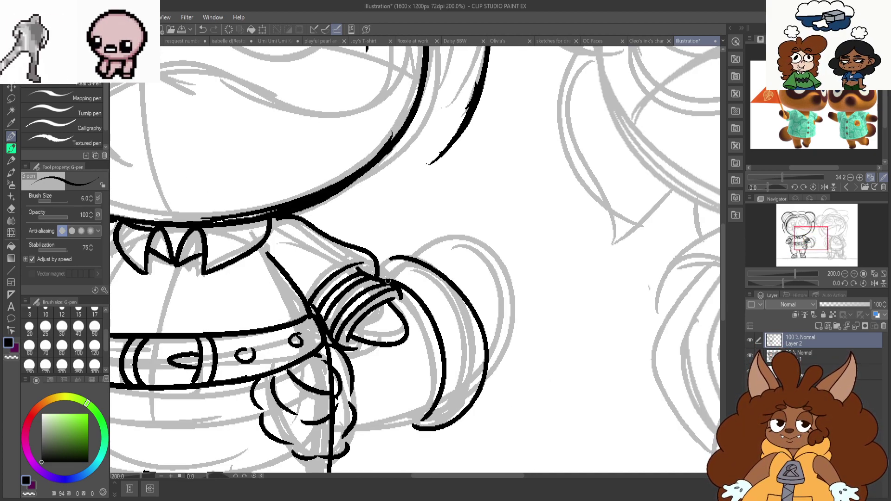
{"action": "mouse_move", "coordinate": [425, 252]}
{"action": "left_mouse_down"}
{"action": "mouse_move", "coordinate": [519, 293]}
{"action": "mouse_move", "coordinate": [485, 379]}
{"action": "left_mouse_up"}
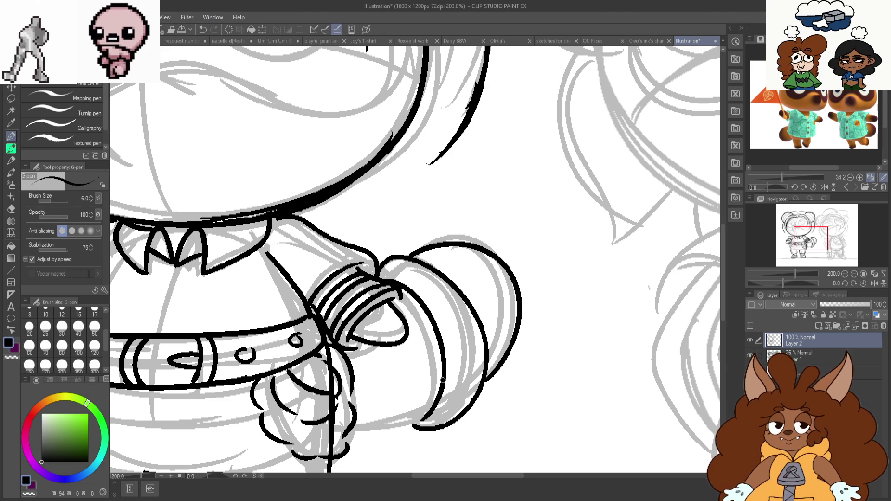
{"action": "left_click_drag", "start_coordinate": [431, 409], "coordinate": [362, 429]}
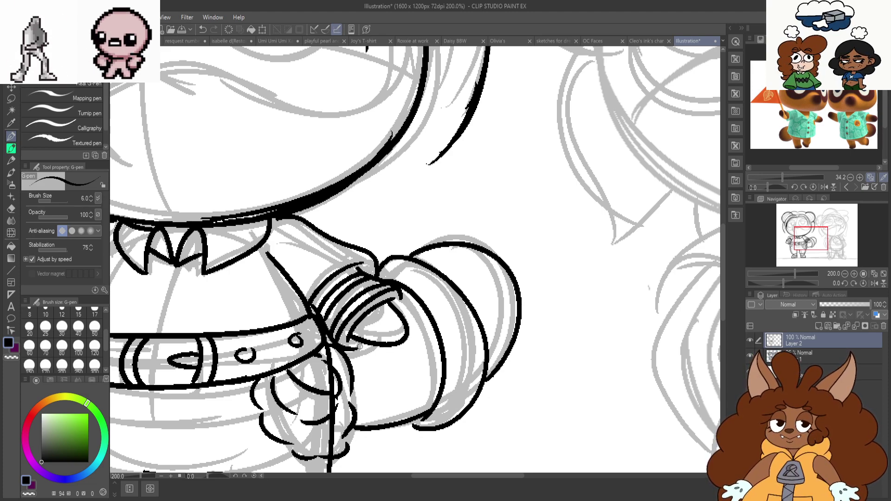
{"action": "scroll", "coordinate": [411, 302], "scroll_direction": "down", "scroll_amount": 5}
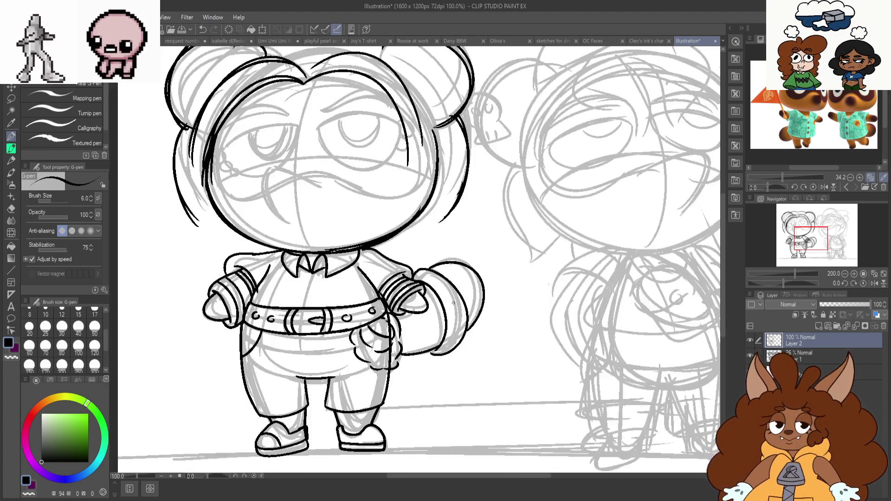
Redraw the hair strands on both sides of the head and extend the right fringe line downward
{"action": "scroll", "coordinate": [383, 239], "scroll_direction": "up", "scroll_amount": 4}
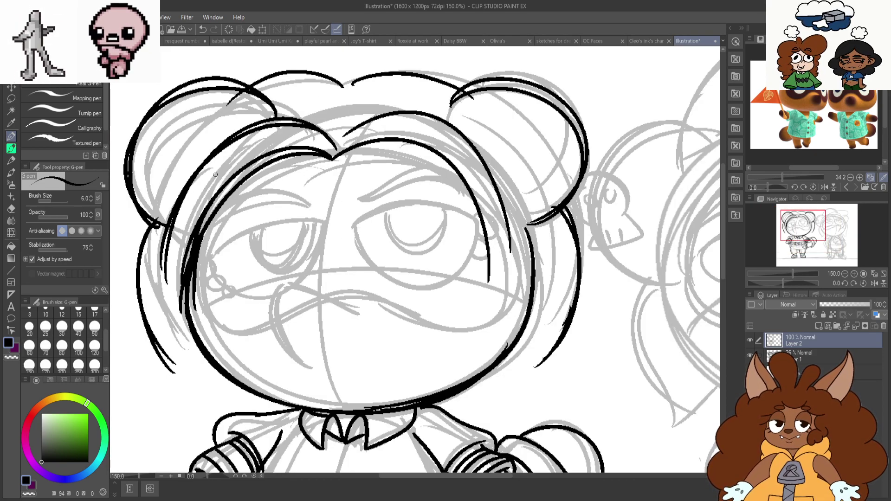
{"action": "key", "text": "ctrl+z"}
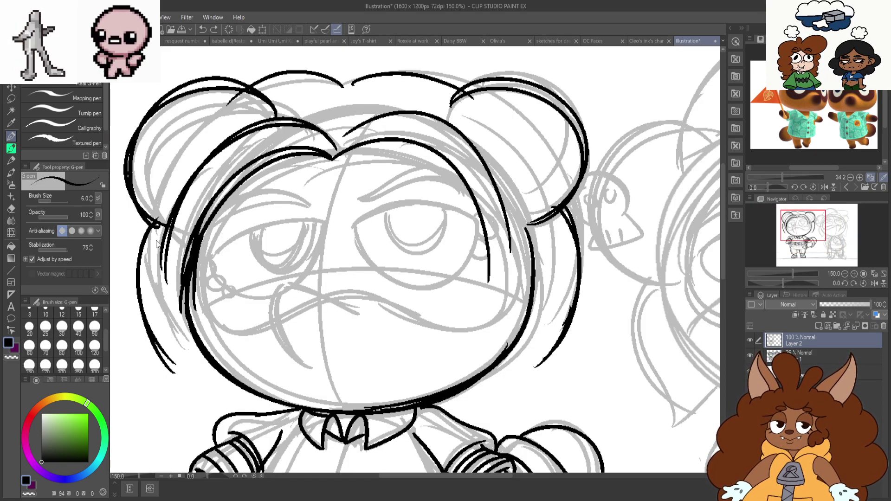
{"action": "left_click_drag", "start_coordinate": [158, 215], "coordinate": [148, 343]}
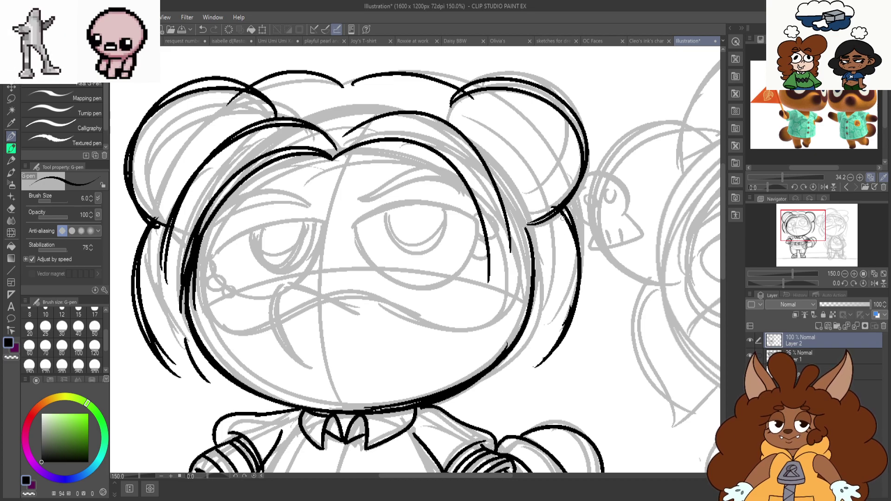
{"action": "left_click_drag", "start_coordinate": [563, 211], "coordinate": [535, 366]}
{"action": "left_click_drag", "start_coordinate": [547, 304], "coordinate": [512, 383]}
{"action": "left_click_drag", "start_coordinate": [376, 123], "coordinate": [519, 225]}
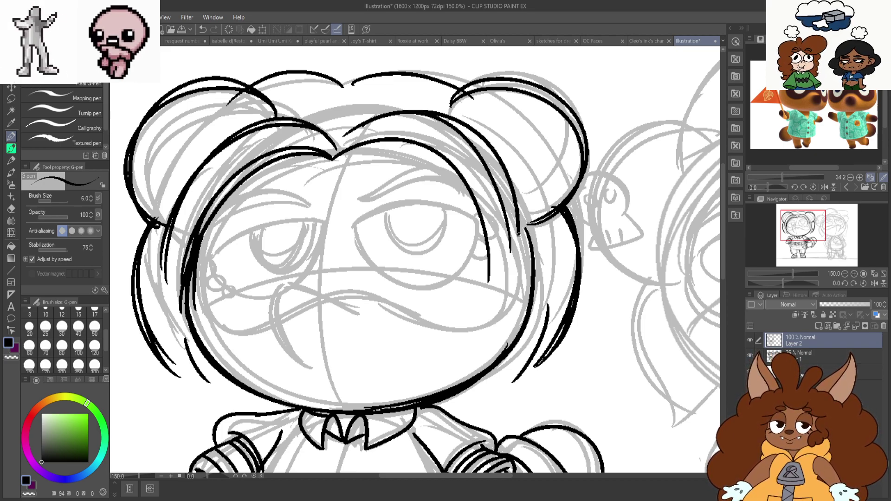
Ink the inner curves of both round ears and reinforce the right ear's outline
{"action": "left_click_drag", "start_coordinate": [448, 108], "coordinate": [566, 206]}
{"action": "mouse_move", "coordinate": [483, 107]}
{"action": "left_mouse_down"}
{"action": "mouse_move", "coordinate": [519, 201]}
{"action": "mouse_move", "coordinate": [459, 121]}
{"action": "left_mouse_up"}
{"action": "mouse_move", "coordinate": [248, 115]}
{"action": "left_mouse_down"}
{"action": "mouse_move", "coordinate": [321, 126]}
{"action": "mouse_move", "coordinate": [286, 109]}
{"action": "mouse_move", "coordinate": [224, 238]}
{"action": "left_mouse_up"}
{"action": "scroll", "coordinate": [321, 126], "scroll_direction": "up", "scroll_amount": 1}
{"action": "scroll", "coordinate": [270, 194], "scroll_direction": "down", "scroll_amount": 1}
{"action": "scroll", "coordinate": [436, 183], "scroll_direction": "up", "scroll_amount": 1}
{"action": "scroll", "coordinate": [524, 186], "scroll_direction": "down", "scroll_amount": 1}
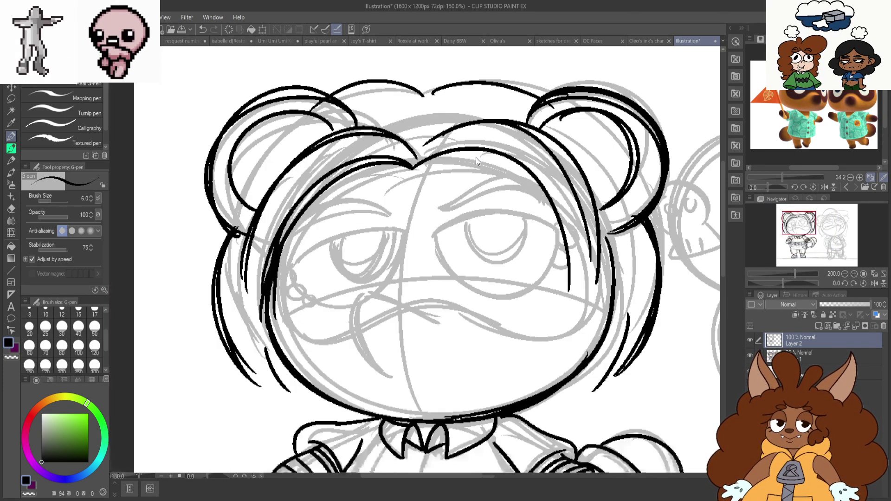
Ink the curved nose and the wavy muzzle line to the right cheek, and redraw the shallow forehead line beneath the fringe
{"action": "key", "text": "ctrl+plus"}
{"action": "mouse_move", "coordinate": [444, 329]}
{"action": "left_mouse_down"}
{"action": "mouse_move", "coordinate": [337, 291]}
{"action": "mouse_move", "coordinate": [380, 400]}
{"action": "left_mouse_up"}
{"action": "left_click_drag", "start_coordinate": [399, 300], "coordinate": [629, 316]}
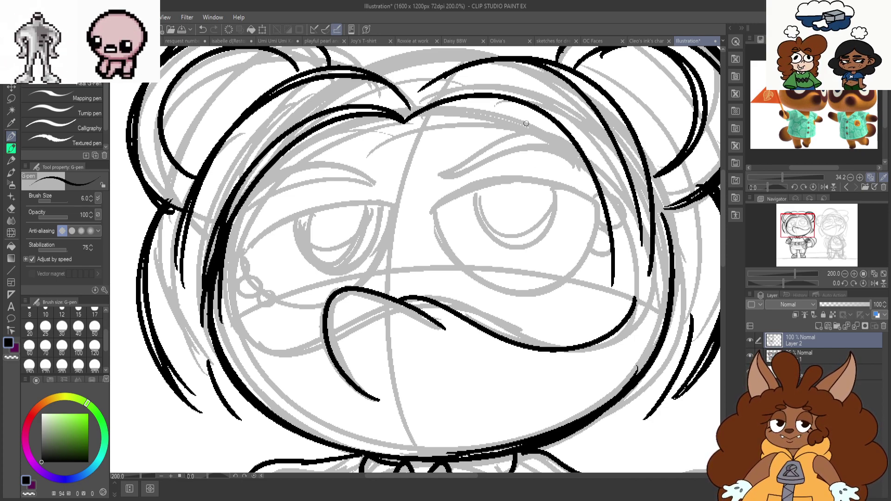
{"action": "left_click_drag", "start_coordinate": [567, 152], "coordinate": [393, 134]}
{"action": "key", "text": "ctrl+z"}
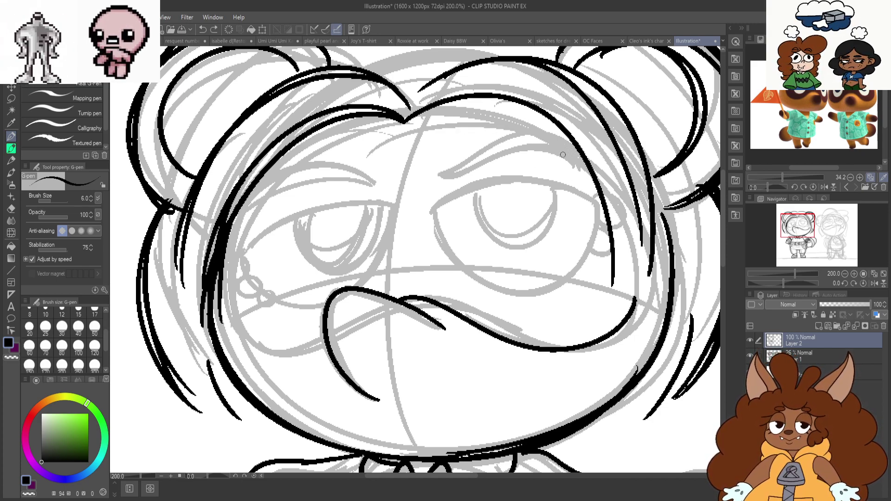
{"action": "mouse_move", "coordinate": [573, 149]}
{"action": "left_mouse_down"}
{"action": "mouse_move", "coordinate": [446, 121]}
{"action": "mouse_move", "coordinate": [285, 156]}
{"action": "left_mouse_up"}
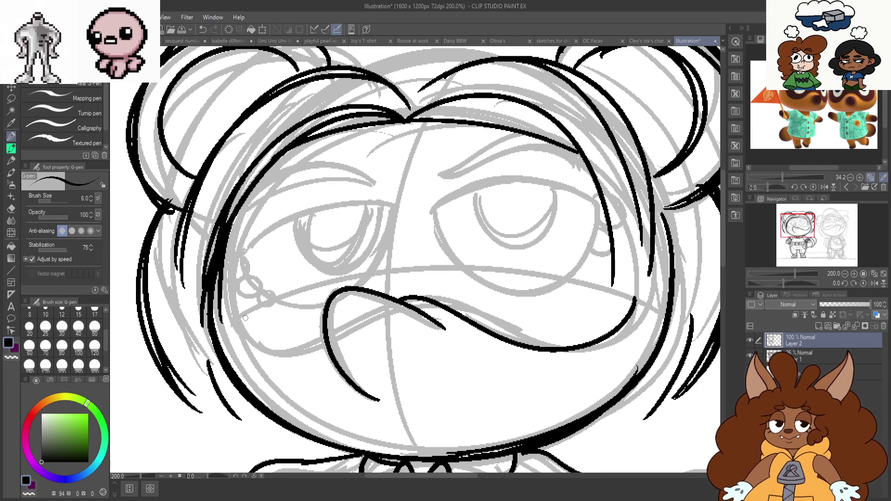
Ink the left half-lidded eye with its iris, eyebrow and small circles at the outer corner, plus the left cheek curve
{"action": "scroll", "coordinate": [288, 232], "scroll_direction": "up", "scroll_amount": 2}
{"action": "mouse_move", "coordinate": [510, 176]}
{"action": "left_mouse_down"}
{"action": "mouse_move", "coordinate": [335, 197]}
{"action": "mouse_move", "coordinate": [208, 275]}
{"action": "mouse_move", "coordinate": [241, 346]}
{"action": "mouse_move", "coordinate": [276, 367]}
{"action": "mouse_move", "coordinate": [360, 383]}
{"action": "left_mouse_up"}
{"action": "left_click_drag", "start_coordinate": [506, 185], "coordinate": [446, 341]}
{"action": "mouse_move", "coordinate": [309, 207]}
{"action": "left_mouse_down"}
{"action": "mouse_move", "coordinate": [455, 236]}
{"action": "mouse_move", "coordinate": [459, 186]}
{"action": "left_mouse_up"}
{"action": "mouse_move", "coordinate": [468, 144]}
{"action": "left_mouse_down"}
{"action": "mouse_move", "coordinate": [203, 202]}
{"action": "mouse_move", "coordinate": [444, 114]}
{"action": "mouse_move", "coordinate": [199, 203]}
{"action": "left_mouse_up"}
{"action": "scroll", "coordinate": [273, 292], "scroll_direction": "down", "scroll_amount": 3}
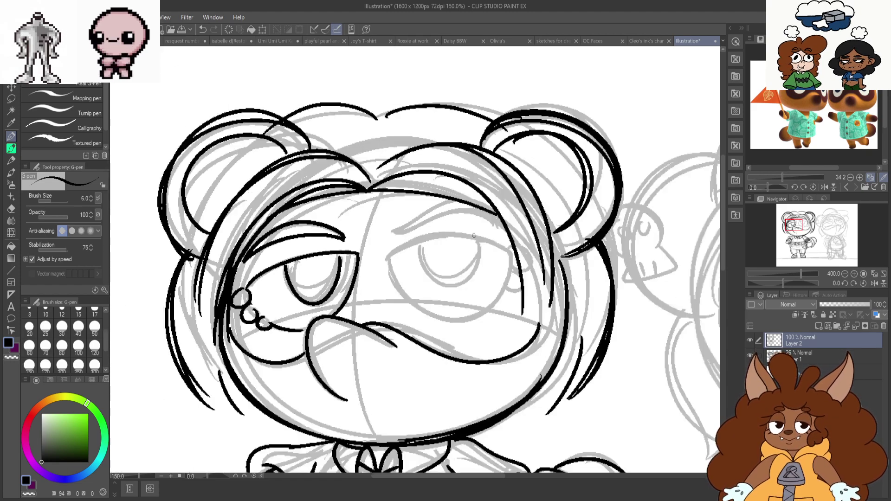
Ink the right eye with its heavy lid and iris, and add the slanted eyebrow above it
{"action": "scroll", "coordinate": [425, 272], "scroll_direction": "up", "scroll_amount": 3}
{"action": "mouse_move", "coordinate": [673, 212]}
{"action": "left_mouse_down"}
{"action": "mouse_move", "coordinate": [399, 181]}
{"action": "mouse_move", "coordinate": [416, 357]}
{"action": "mouse_move", "coordinate": [665, 203]}
{"action": "left_mouse_up"}
{"action": "mouse_move", "coordinate": [420, 188]}
{"action": "left_mouse_down"}
{"action": "mouse_move", "coordinate": [576, 218]}
{"action": "mouse_move", "coordinate": [572, 177]}
{"action": "mouse_move", "coordinate": [497, 155]}
{"action": "mouse_move", "coordinate": [301, 236]}
{"action": "mouse_move", "coordinate": [552, 186]}
{"action": "mouse_move", "coordinate": [575, 196]}
{"action": "mouse_move", "coordinate": [446, 162]}
{"action": "mouse_move", "coordinate": [299, 242]}
{"action": "mouse_move", "coordinate": [572, 199]}
{"action": "left_mouse_up"}
{"action": "scroll", "coordinate": [495, 244], "scroll_direction": "down", "scroll_amount": 5}
{"action": "scroll", "coordinate": [567, 158], "scroll_direction": "up", "scroll_amount": 5}
{"action": "key", "text": "ctrl+z"}
{"action": "scroll", "coordinate": [496, 184], "scroll_direction": "down", "scroll_amount": 5}
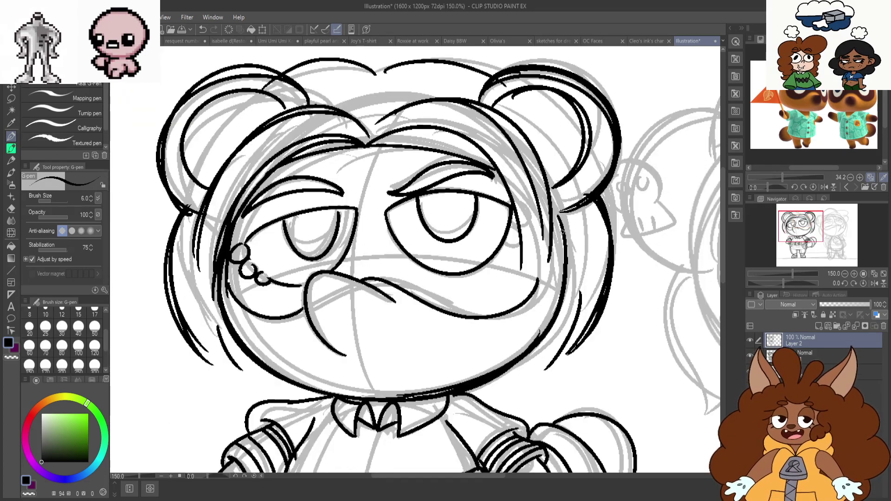
Ink three small linked circles descending along the right eye's outer corner
{"action": "scroll", "coordinate": [548, 241], "scroll_direction": "up", "scroll_amount": 2}
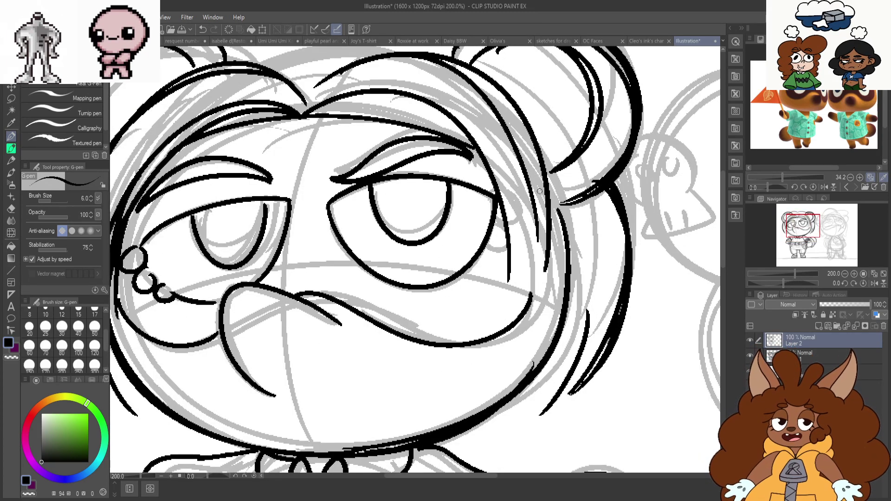
{"action": "scroll", "coordinate": [546, 192], "scroll_direction": "up", "scroll_amount": 4}
{"action": "mouse_move", "coordinate": [482, 125]}
{"action": "left_mouse_down"}
{"action": "mouse_move", "coordinate": [403, 181]}
{"action": "mouse_move", "coordinate": [467, 226]}
{"action": "left_mouse_up"}
{"action": "mouse_move", "coordinate": [387, 274]}
{"action": "left_mouse_down"}
{"action": "mouse_move", "coordinate": [398, 312]}
{"action": "mouse_move", "coordinate": [349, 320]}
{"action": "mouse_move", "coordinate": [429, 333]}
{"action": "left_mouse_up"}
Erase the excess ink inside the upper two small circles at the right eye's outer corner
{"action": "key", "text": "e"}
{"action": "mouse_move", "coordinate": [471, 145]}
{"action": "left_mouse_down"}
{"action": "mouse_move", "coordinate": [455, 131]}
{"action": "mouse_move", "coordinate": [451, 178]}
{"action": "mouse_move", "coordinate": [454, 149]}
{"action": "left_mouse_up"}
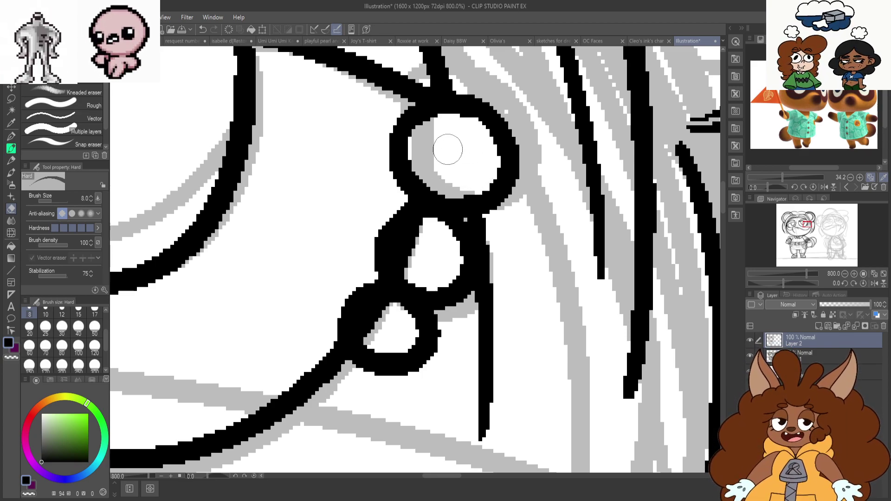
{"action": "mouse_move", "coordinate": [411, 227]}
{"action": "left_mouse_down"}
{"action": "mouse_move", "coordinate": [415, 264]}
{"action": "mouse_move", "coordinate": [390, 213]}
{"action": "left_mouse_up"}
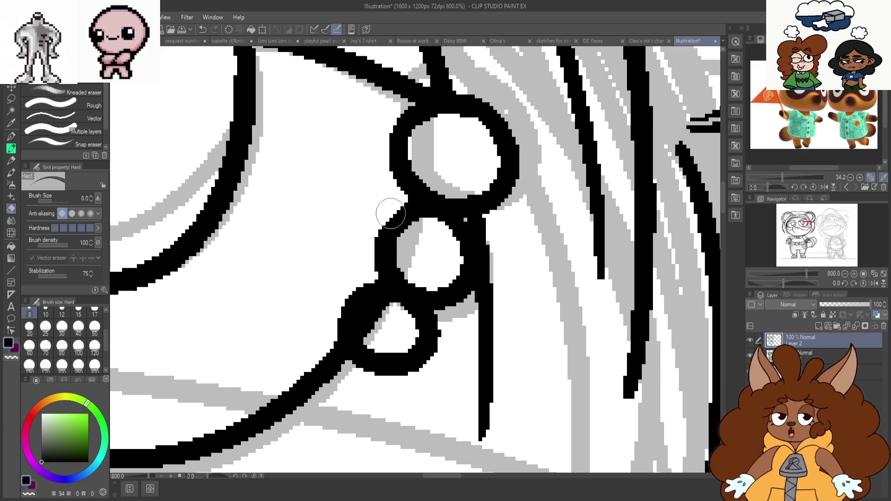
{"action": "scroll", "coordinate": [456, 246], "scroll_direction": "down", "scroll_amount": 2}
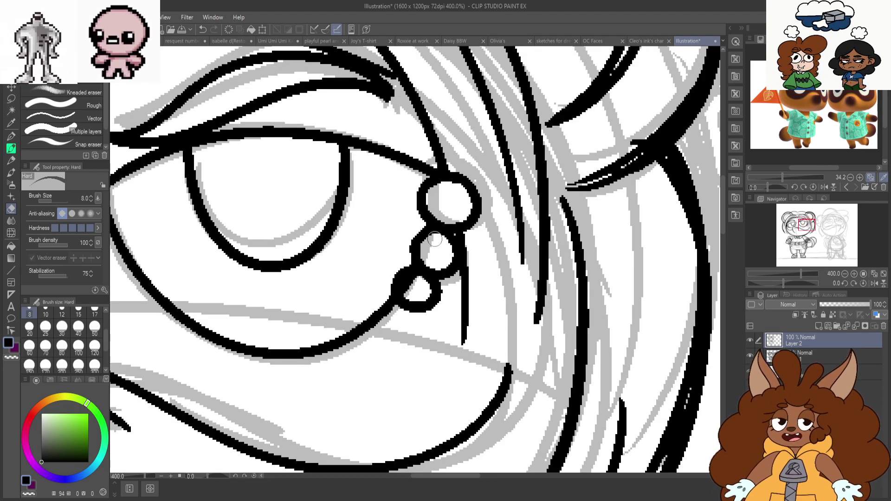
Smooth the outline of the middle circle beside the right eye and hollow out the lowest circle with the eraser
{"action": "key", "text": "p"}
{"action": "scroll", "coordinate": [420, 235], "scroll_direction": "up", "scroll_amount": 4}
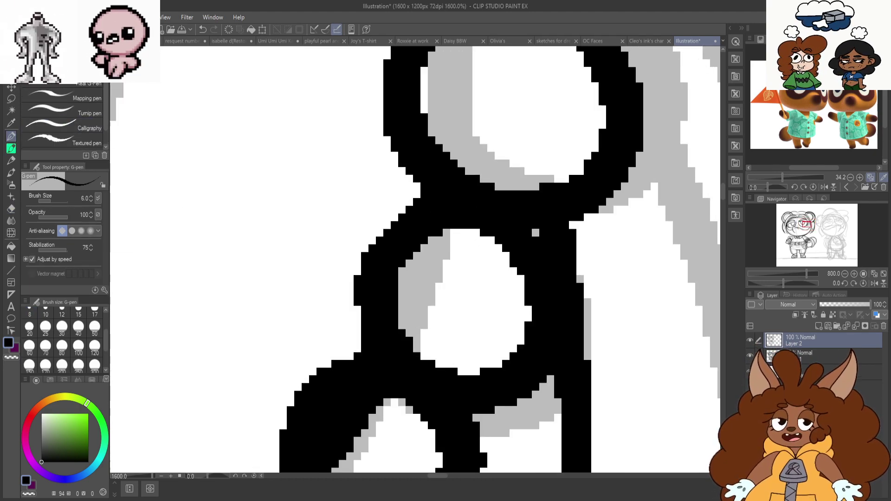
{"action": "left_click_drag", "start_coordinate": [380, 260], "coordinate": [372, 323]}
{"action": "scroll", "coordinate": [422, 224], "scroll_direction": "down", "scroll_amount": 4}
{"action": "scroll", "coordinate": [425, 282], "scroll_direction": "up", "scroll_amount": 4}
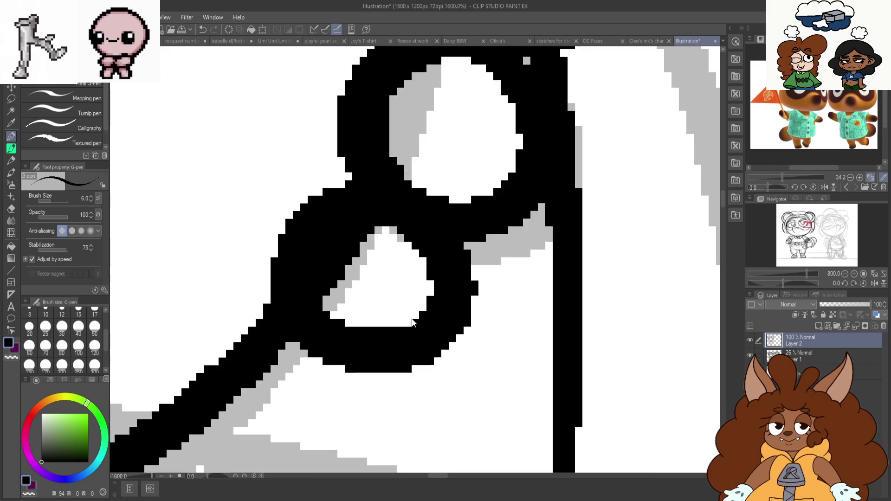
{"action": "left_click", "coordinate": [11, 208]}
{"action": "mouse_move", "coordinate": [352, 232]}
{"action": "left_mouse_down"}
{"action": "mouse_move", "coordinate": [346, 299]}
{"action": "mouse_move", "coordinate": [381, 272]}
{"action": "mouse_move", "coordinate": [349, 280]}
{"action": "left_mouse_up"}
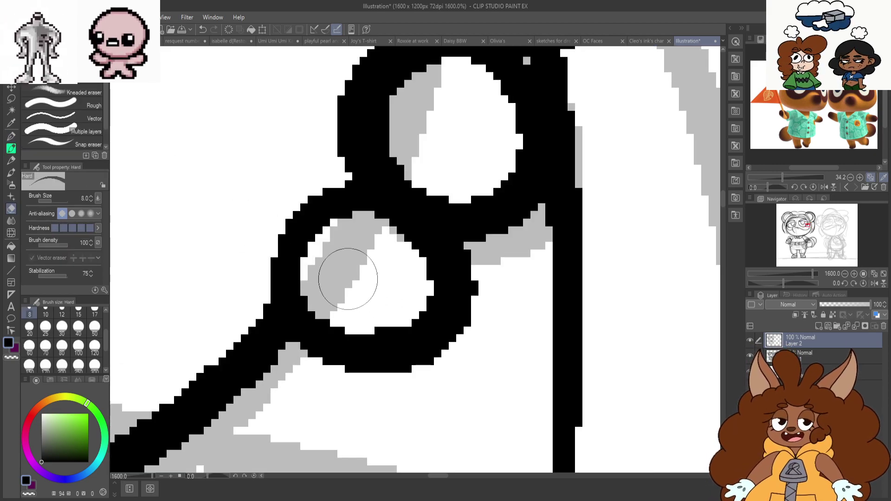
{"action": "scroll", "coordinate": [367, 254], "scroll_direction": "down", "scroll_amount": 6}
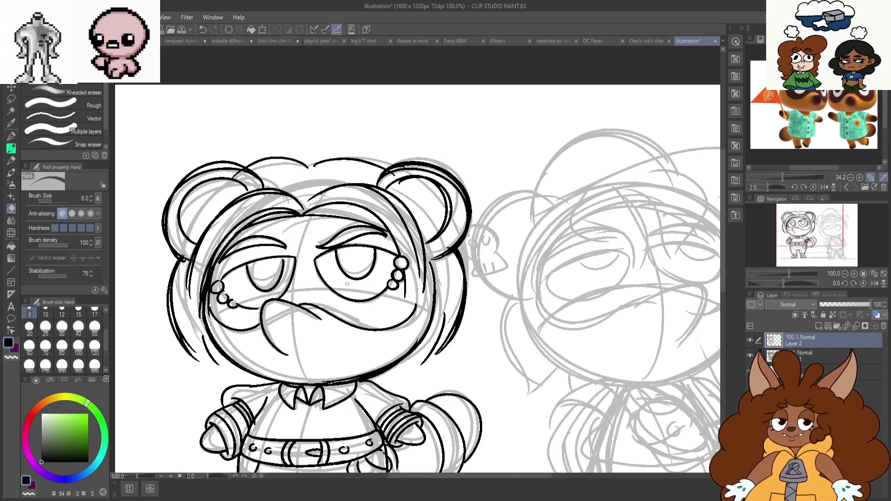
Ink over the gaps in the three small circles at the left eye's outer corner to close their outlines
{"action": "scroll", "coordinate": [270, 344], "scroll_direction": "up", "scroll_amount": 1}
{"action": "left_click", "coordinate": [12, 135]}
{"action": "scroll", "coordinate": [238, 275], "scroll_direction": "up", "scroll_amount": 4}
{"action": "left_click_drag", "start_coordinate": [224, 256], "coordinate": [269, 255]}
{"action": "scroll", "coordinate": [293, 250], "scroll_direction": "down", "scroll_amount": 4}
{"action": "scroll", "coordinate": [222, 223], "scroll_direction": "up", "scroll_amount": 4}
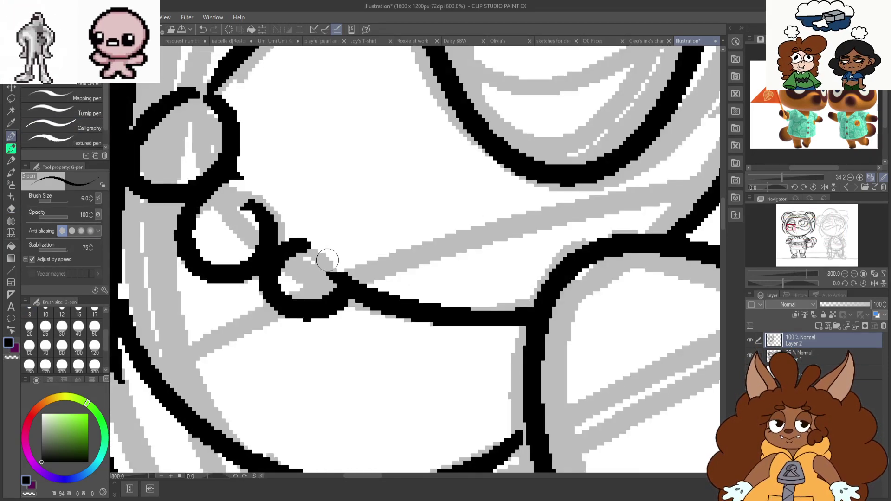
{"action": "left_click_drag", "start_coordinate": [337, 259], "coordinate": [302, 238]}
{"action": "left_click_drag", "start_coordinate": [217, 179], "coordinate": [245, 245]}
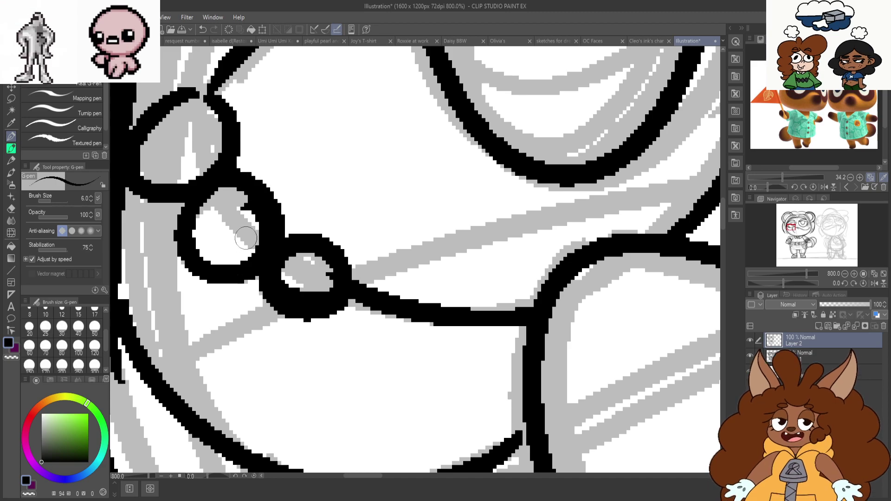
{"action": "mouse_move", "coordinate": [193, 194]}
{"action": "left_mouse_down"}
{"action": "mouse_move", "coordinate": [241, 265]}
{"action": "mouse_move", "coordinate": [277, 225]}
{"action": "mouse_move", "coordinate": [220, 153]}
{"action": "mouse_move", "coordinate": [309, 225]}
{"action": "mouse_move", "coordinate": [320, 216]}
{"action": "mouse_move", "coordinate": [216, 138]}
{"action": "mouse_move", "coordinate": [123, 283]}
{"action": "left_mouse_up"}
{"action": "scroll", "coordinate": [281, 221], "scroll_direction": "down", "scroll_amount": 3}
{"action": "scroll", "coordinate": [254, 184], "scroll_direction": "up", "scroll_amount": 3}
{"action": "scroll", "coordinate": [255, 184], "scroll_direction": "up", "scroll_amount": 2}
{"action": "scroll", "coordinate": [255, 302], "scroll_direction": "down", "scroll_amount": 2}
Erase the excess ink inside the three circles beside the left eye to leave rounded, evenly outlined rings
{"action": "key", "text": "e"}
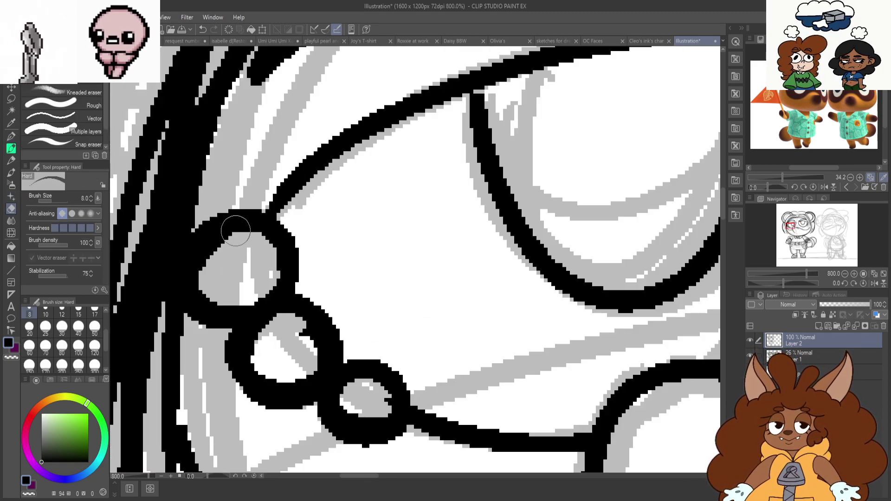
{"action": "scroll", "coordinate": [274, 251], "scroll_direction": "up", "scroll_amount": 2}
{"action": "mouse_move", "coordinate": [274, 251]}
{"action": "left_mouse_down"}
{"action": "mouse_move", "coordinate": [194, 299]}
{"action": "mouse_move", "coordinate": [275, 327]}
{"action": "mouse_move", "coordinate": [254, 241]}
{"action": "mouse_move", "coordinate": [231, 265]}
{"action": "left_mouse_up"}
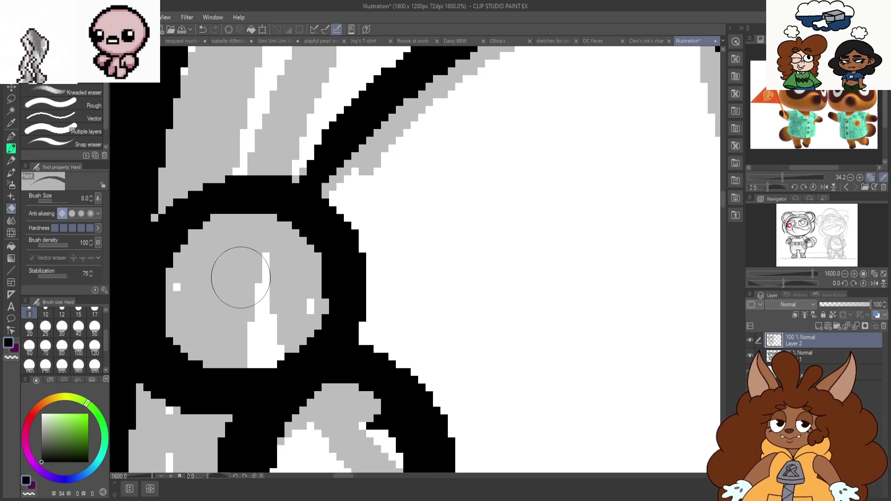
{"action": "scroll", "coordinate": [235, 268], "scroll_direction": "down", "scroll_amount": 3}
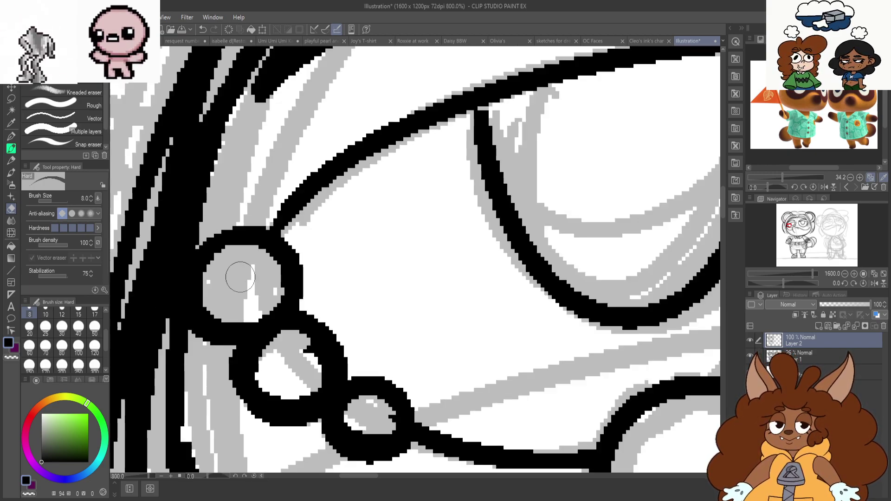
{"action": "scroll", "coordinate": [270, 328], "scroll_direction": "up", "scroll_amount": 1}
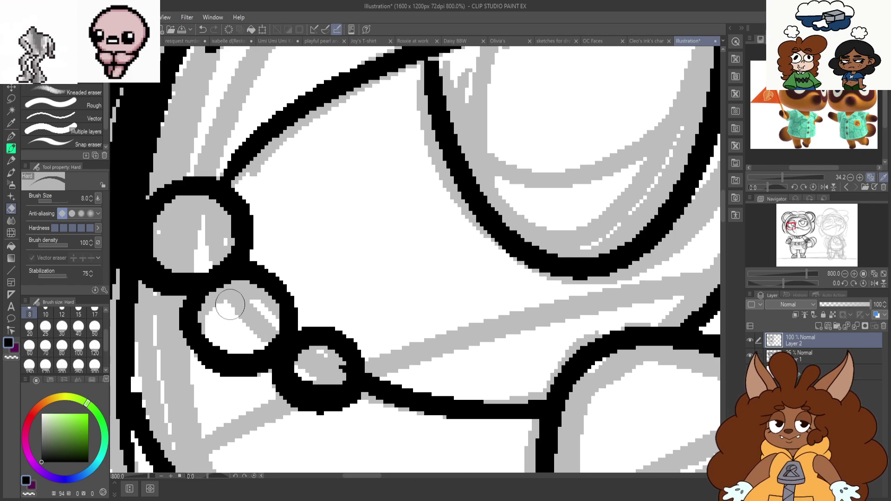
{"action": "scroll", "coordinate": [318, 283], "scroll_direction": "down", "scroll_amount": 1}
{"action": "scroll", "coordinate": [319, 283], "scroll_direction": "up", "scroll_amount": 2}
{"action": "mouse_move", "coordinate": [339, 279]}
{"action": "left_mouse_down"}
{"action": "mouse_move", "coordinate": [332, 307]}
{"action": "mouse_move", "coordinate": [368, 286]}
{"action": "mouse_move", "coordinate": [327, 263]}
{"action": "mouse_move", "coordinate": [333, 312]}
{"action": "mouse_move", "coordinate": [376, 288]}
{"action": "mouse_move", "coordinate": [328, 279]}
{"action": "left_mouse_up"}
{"action": "scroll", "coordinate": [286, 280], "scroll_direction": "down", "scroll_amount": 3}
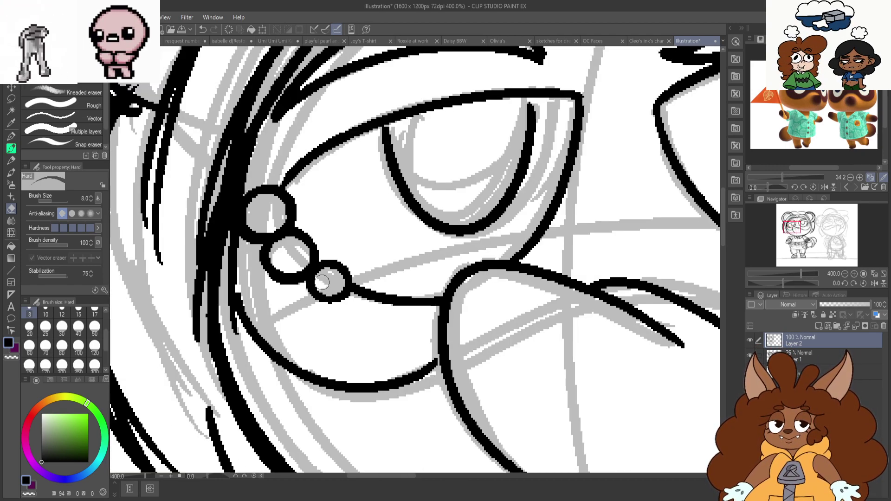
Extend the left cheek curve with the G-pen so it joins the side of the nose
{"action": "scroll", "coordinate": [286, 280], "scroll_direction": "down", "scroll_amount": 2}
{"action": "scroll", "coordinate": [316, 236], "scroll_direction": "up", "scroll_amount": 2}
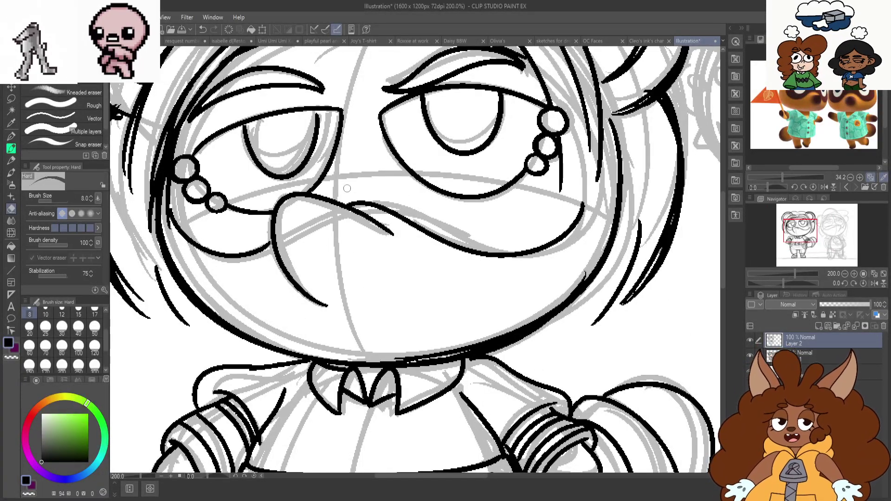
{"action": "scroll", "coordinate": [194, 222], "scroll_direction": "up", "scroll_amount": 1}
{"action": "key", "text": "p"}
{"action": "scroll", "coordinate": [343, 267], "scroll_direction": "up", "scroll_amount": 1}
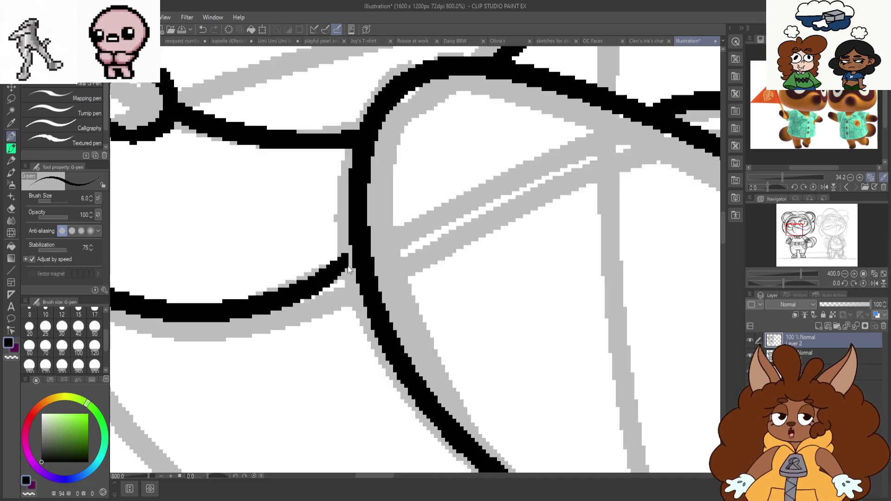
{"action": "left_click_drag", "start_coordinate": [356, 250], "coordinate": [342, 265]}
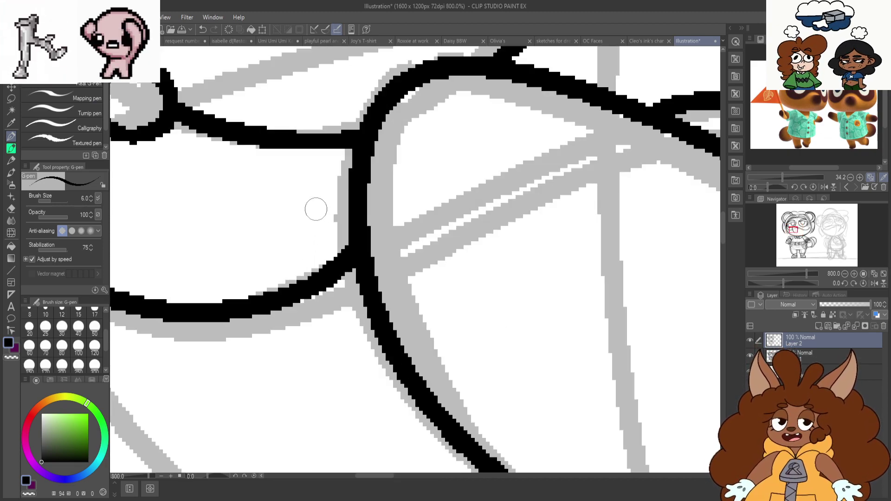
{"action": "scroll", "coordinate": [289, 259], "scroll_direction": "down", "scroll_amount": 4}
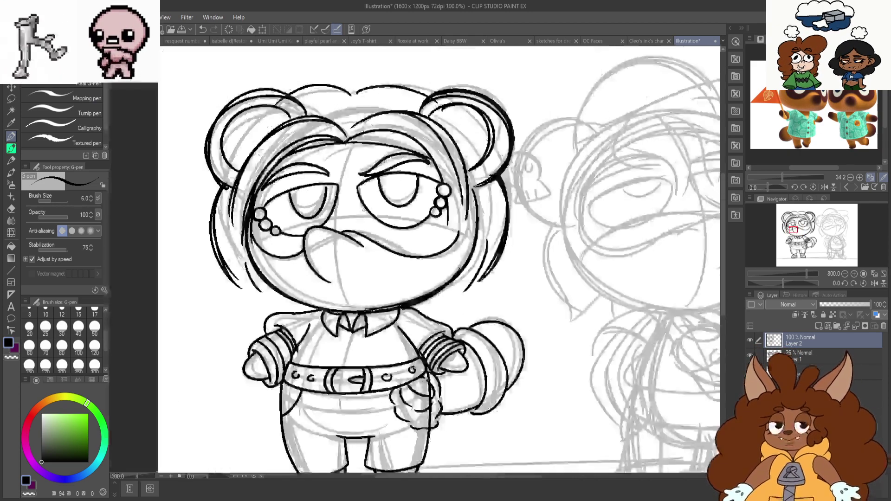
Ink a short pointed hair strand emerging below the jawline on each side of the raccoon's face
{"action": "scroll", "coordinate": [325, 289], "scroll_direction": "up", "scroll_amount": 5}
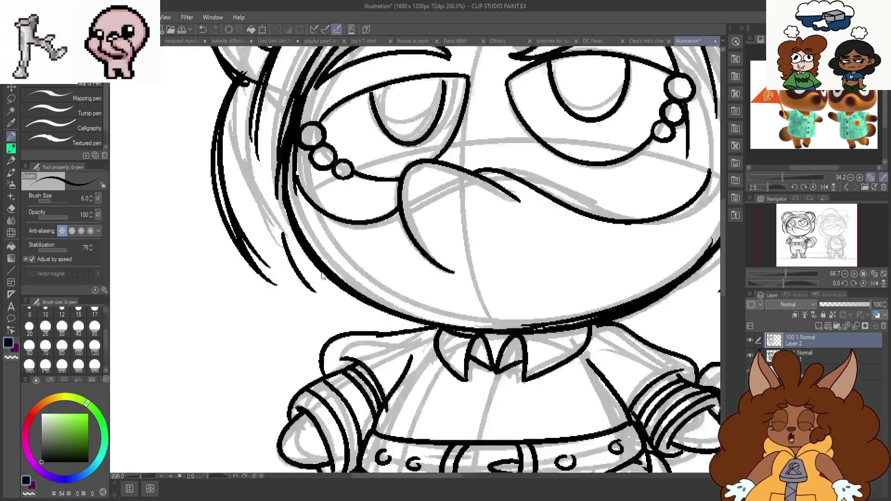
{"action": "key", "text": "ctrl+z"}
{"action": "left_click_drag", "start_coordinate": [325, 283], "coordinate": [345, 318]}
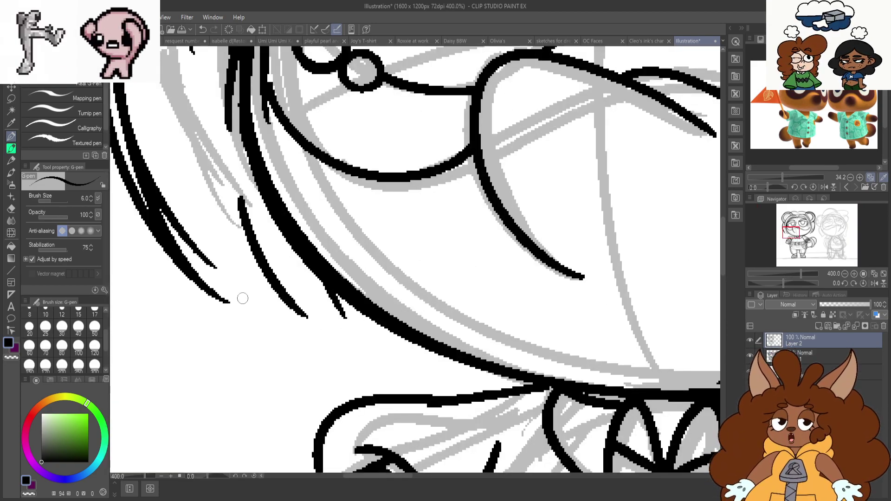
{"action": "scroll", "coordinate": [322, 263], "scroll_direction": "down", "scroll_amount": 3}
{"action": "scroll", "coordinate": [444, 270], "scroll_direction": "up", "scroll_amount": 3}
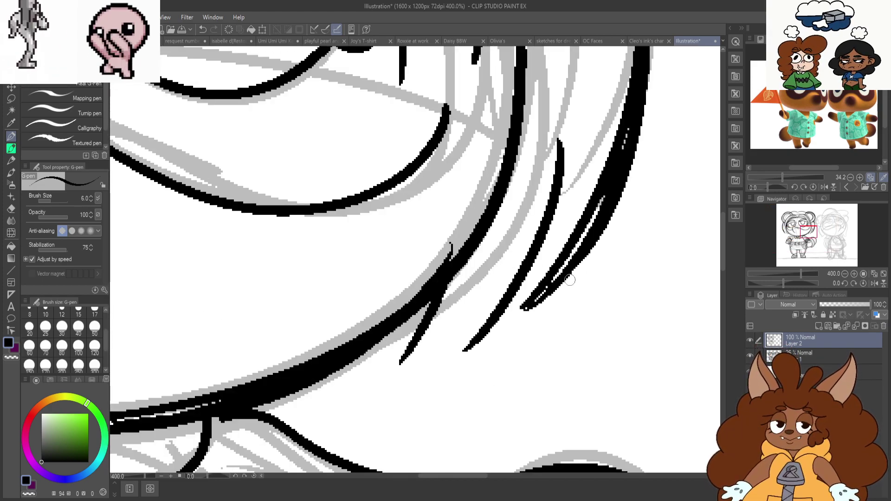
Ink two thin vertical hair strands between the right eye's circles and the side hair
{"action": "scroll", "coordinate": [445, 270], "scroll_direction": "down", "scroll_amount": 5}
{"action": "scroll", "coordinate": [410, 226], "scroll_direction": "up", "scroll_amount": 4}
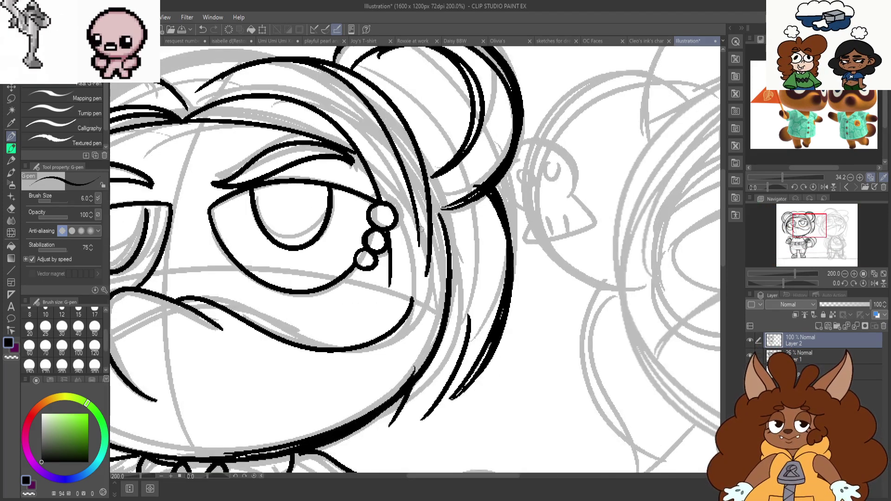
{"action": "left_click_drag", "start_coordinate": [403, 223], "coordinate": [409, 277]}
{"action": "mouse_move", "coordinate": [417, 221]}
{"action": "left_mouse_down"}
{"action": "mouse_move", "coordinate": [414, 274]}
{"action": "mouse_move", "coordinate": [424, 275]}
{"action": "left_mouse_up"}
{"action": "scroll", "coordinate": [406, 298], "scroll_direction": "down", "scroll_amount": 4}
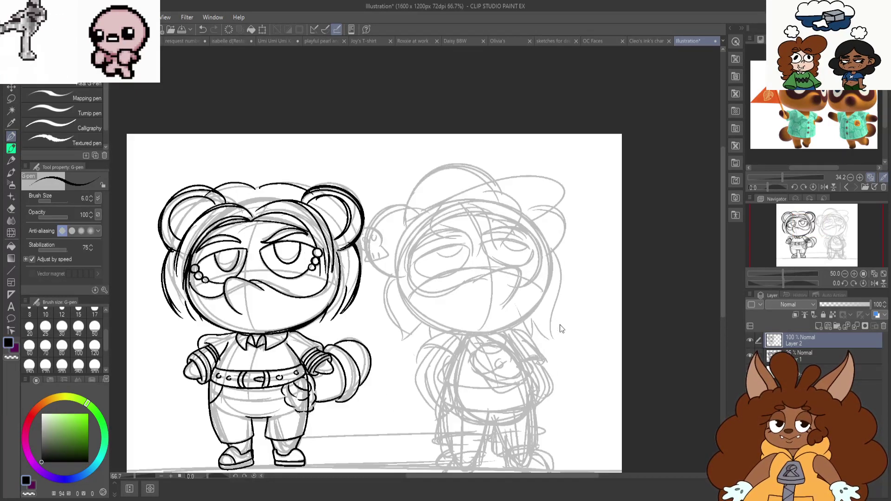
Select the sketch layer beneath the inks and lower its opacity to 11%
{"action": "scroll", "coordinate": [459, 226], "scroll_direction": "down", "scroll_amount": 2}
{"action": "scroll", "coordinate": [479, 272], "scroll_direction": "up", "scroll_amount": 2}
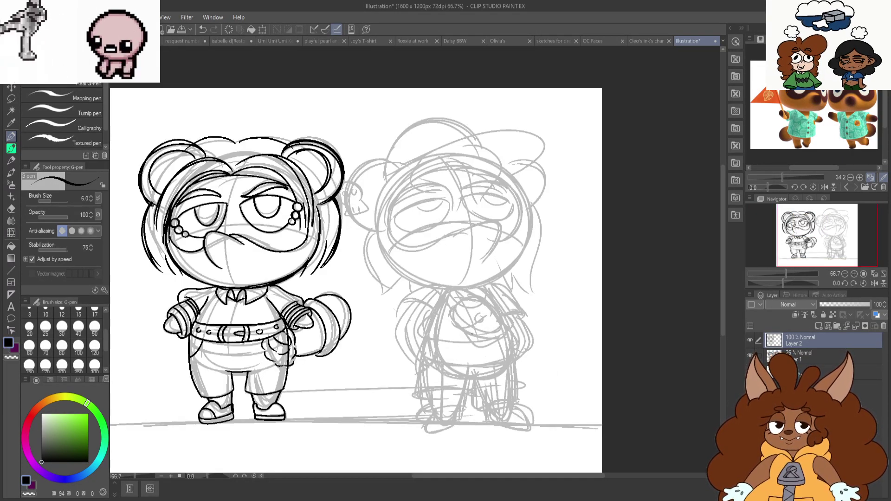
{"action": "left_click", "coordinate": [803, 356]}
{"action": "left_click", "coordinate": [826, 306]}
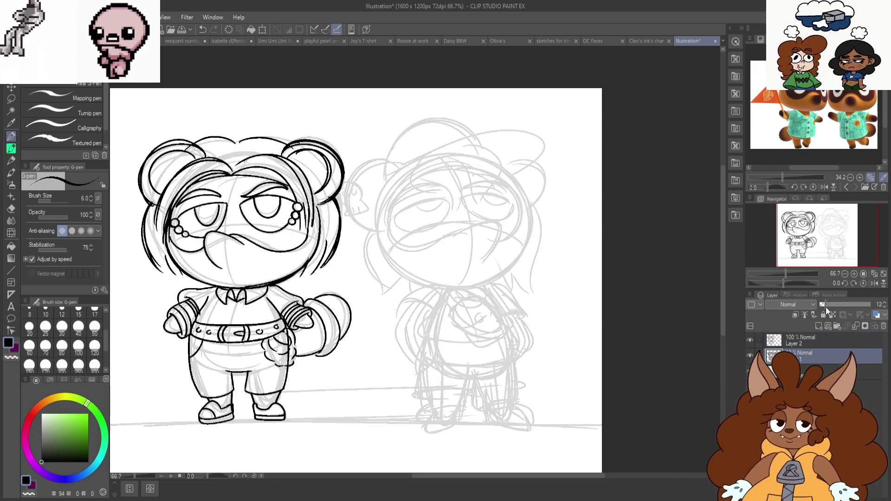
On Layer 2, ink the curved brim and rounded crown of the second character's cap
{"action": "scroll", "coordinate": [606, 153], "scroll_direction": "up", "scroll_amount": 4}
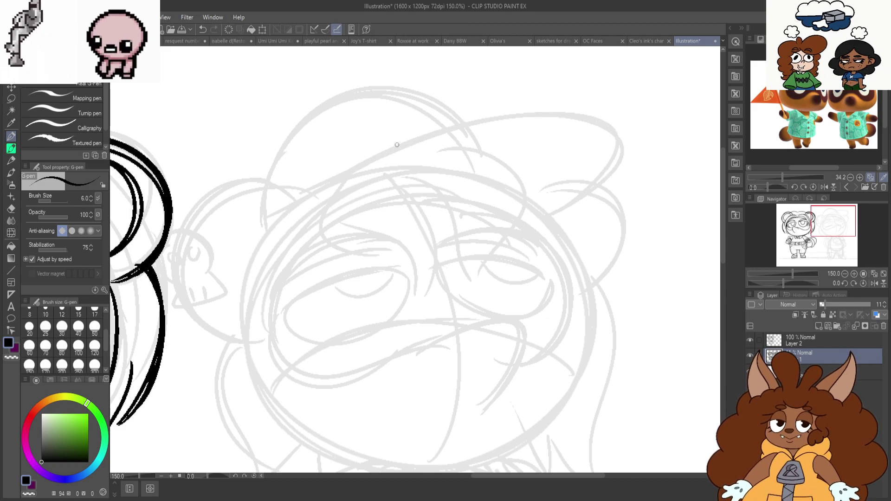
{"action": "left_click", "coordinate": [799, 340]}
{"action": "mouse_move", "coordinate": [554, 213]}
{"action": "left_mouse_down"}
{"action": "mouse_move", "coordinate": [574, 112]}
{"action": "mouse_move", "coordinate": [295, 194]}
{"action": "left_mouse_up"}
{"action": "mouse_move", "coordinate": [463, 125]}
{"action": "left_mouse_down"}
{"action": "mouse_move", "coordinate": [445, 106]}
{"action": "mouse_move", "coordinate": [300, 99]}
{"action": "mouse_move", "coordinate": [259, 186]}
{"action": "left_mouse_up"}
{"action": "scroll", "coordinate": [483, 74], "scroll_direction": "down", "scroll_amount": 1}
{"action": "scroll", "coordinate": [377, 75], "scroll_direction": "up", "scroll_amount": 2}
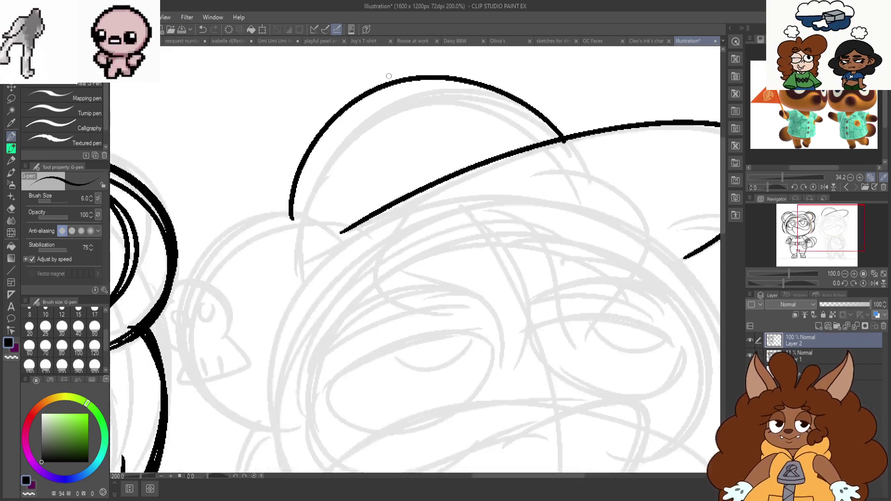
Ink a propeller with a small stem and four rounded blades on top of the cap
{"action": "mouse_move", "coordinate": [381, 80]}
{"action": "left_mouse_down"}
{"action": "mouse_move", "coordinate": [376, 111]}
{"action": "mouse_move", "coordinate": [360, 119]}
{"action": "mouse_move", "coordinate": [378, 113]}
{"action": "left_mouse_up"}
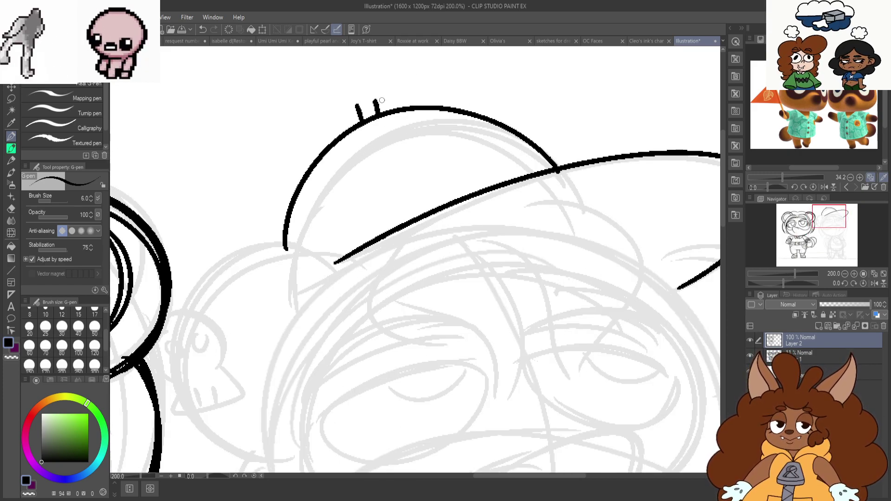
{"action": "scroll", "coordinate": [367, 106], "scroll_direction": "down", "scroll_amount": 2}
{"action": "scroll", "coordinate": [368, 121], "scroll_direction": "up", "scroll_amount": 2}
{"action": "mouse_move", "coordinate": [355, 143]}
{"action": "left_mouse_down"}
{"action": "mouse_move", "coordinate": [374, 138]}
{"action": "mouse_move", "coordinate": [258, 103]}
{"action": "mouse_move", "coordinate": [348, 143]}
{"action": "mouse_move", "coordinate": [274, 199]}
{"action": "mouse_move", "coordinate": [351, 170]}
{"action": "left_mouse_up"}
{"action": "mouse_move", "coordinate": [369, 130]}
{"action": "left_mouse_down"}
{"action": "mouse_move", "coordinate": [453, 100]}
{"action": "mouse_move", "coordinate": [439, 124]}
{"action": "mouse_move", "coordinate": [398, 136]}
{"action": "mouse_move", "coordinate": [466, 157]}
{"action": "left_mouse_up"}
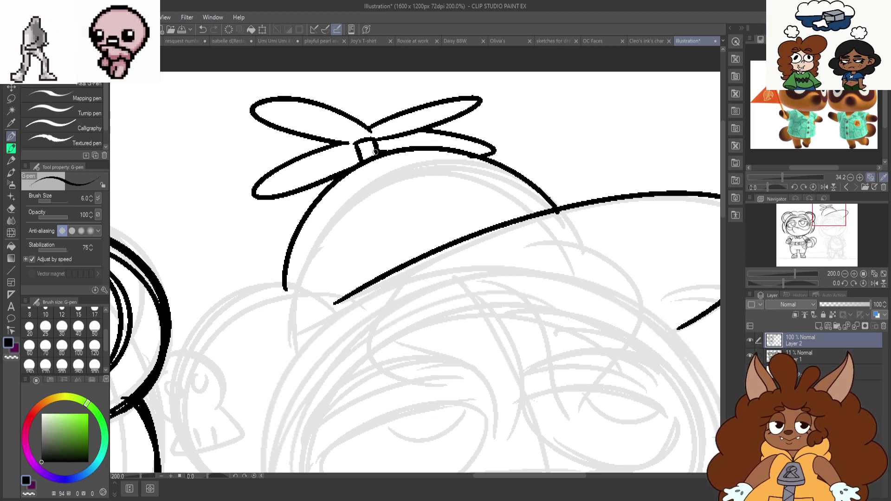
Hand-letter the word "Rizz" across the front of the cap, following the slant of the brim
{"action": "scroll", "coordinate": [390, 120], "scroll_direction": "down", "scroll_amount": 2}
{"action": "scroll", "coordinate": [382, 228], "scroll_direction": "up", "scroll_amount": 1}
{"action": "scroll", "coordinate": [421, 190], "scroll_direction": "up", "scroll_amount": 1}
{"action": "scroll", "coordinate": [451, 102], "scroll_direction": "down", "scroll_amount": 1}
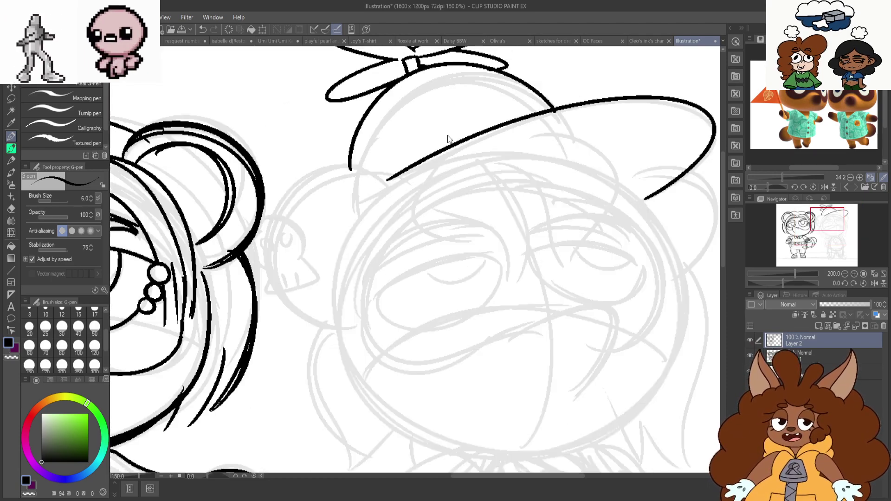
{"action": "scroll", "coordinate": [430, 217], "scroll_direction": "down", "scroll_amount": 1}
{"action": "scroll", "coordinate": [440, 98], "scroll_direction": "up", "scroll_amount": 2}
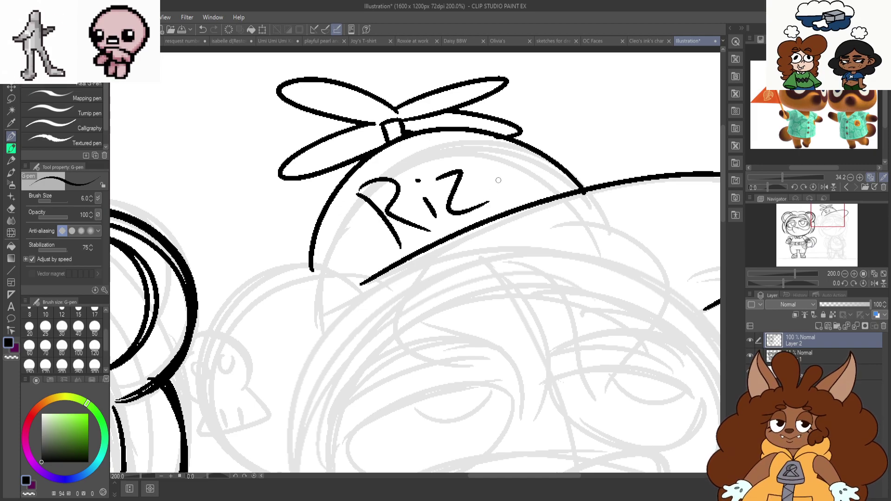
{"action": "left_click_drag", "start_coordinate": [499, 193], "coordinate": [545, 181]}
Ink the second character's left ear with its outer and inner curves, plus the head edge running down from the brim
{"action": "scroll", "coordinate": [506, 121], "scroll_direction": "down", "scroll_amount": 2}
{"action": "scroll", "coordinate": [442, 220], "scroll_direction": "up", "scroll_amount": 1}
{"action": "scroll", "coordinate": [483, 130], "scroll_direction": "down", "scroll_amount": 1}
{"action": "scroll", "coordinate": [448, 191], "scroll_direction": "up", "scroll_amount": 1}
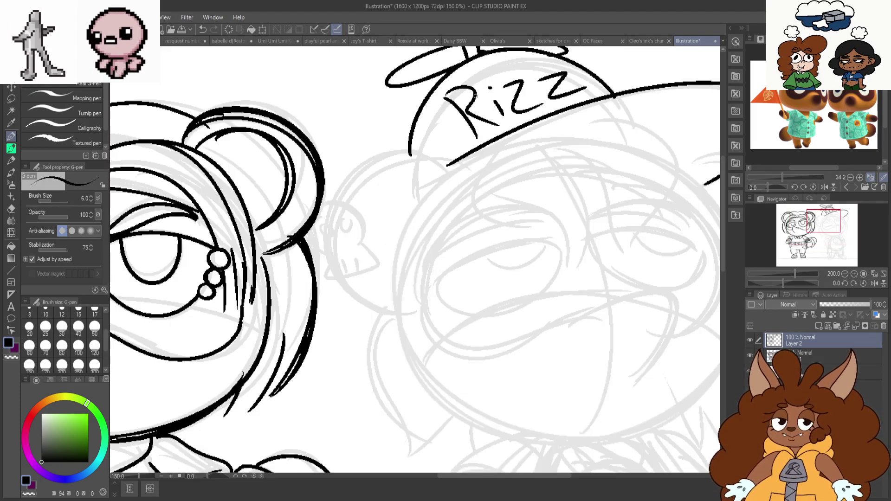
{"action": "scroll", "coordinate": [488, 116], "scroll_direction": "down", "scroll_amount": 1}
{"action": "scroll", "coordinate": [545, 190], "scroll_direction": "up", "scroll_amount": 1}
{"action": "scroll", "coordinate": [538, 148], "scroll_direction": "down", "scroll_amount": 1}
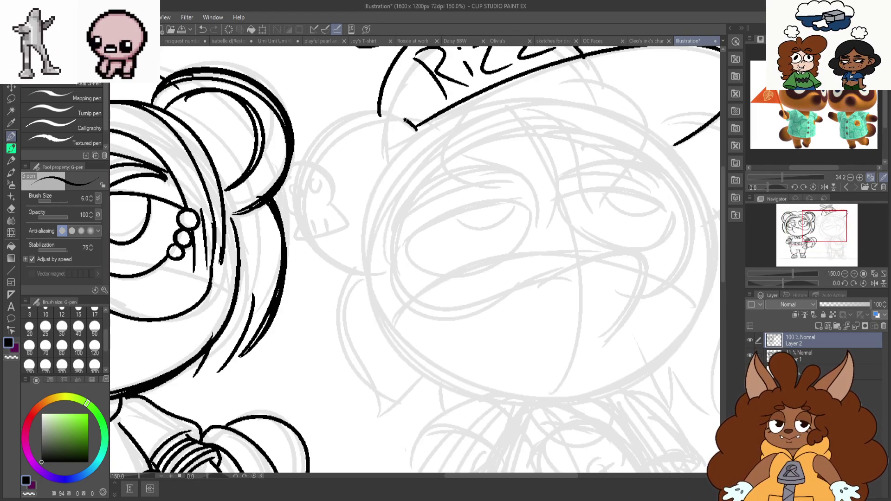
{"action": "scroll", "coordinate": [335, 256], "scroll_direction": "up", "scroll_amount": 4}
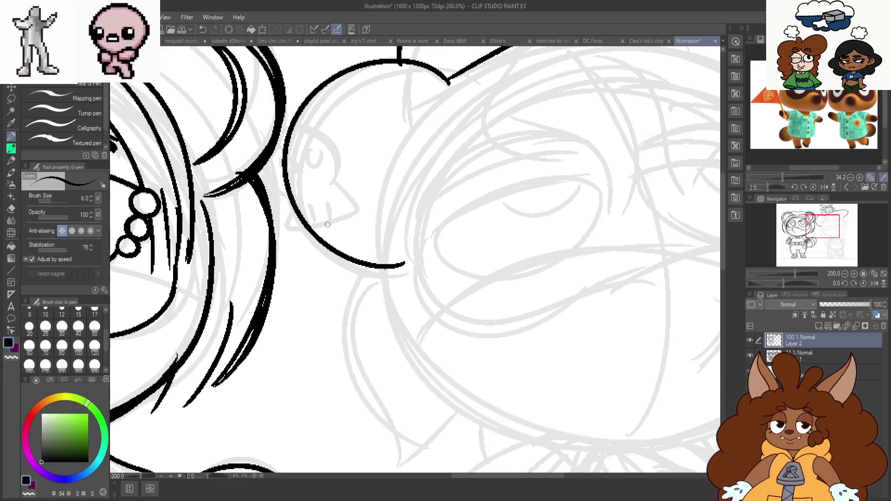
{"action": "scroll", "coordinate": [313, 252], "scroll_direction": "down", "scroll_amount": 2}
{"action": "left_click_drag", "start_coordinate": [334, 147], "coordinate": [381, 269]}
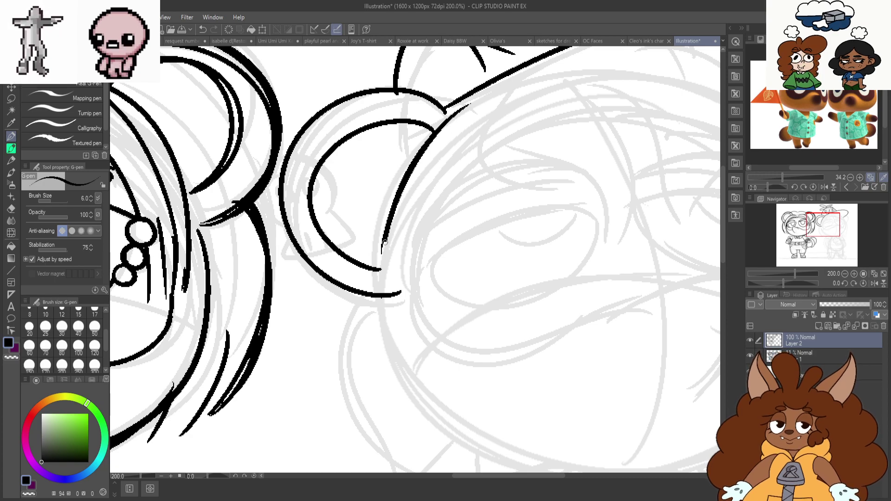
Ink three round beads of decreasing size along the lower edge of the second character's left ear
{"action": "scroll", "coordinate": [416, 89], "scroll_direction": "down", "scroll_amount": 1}
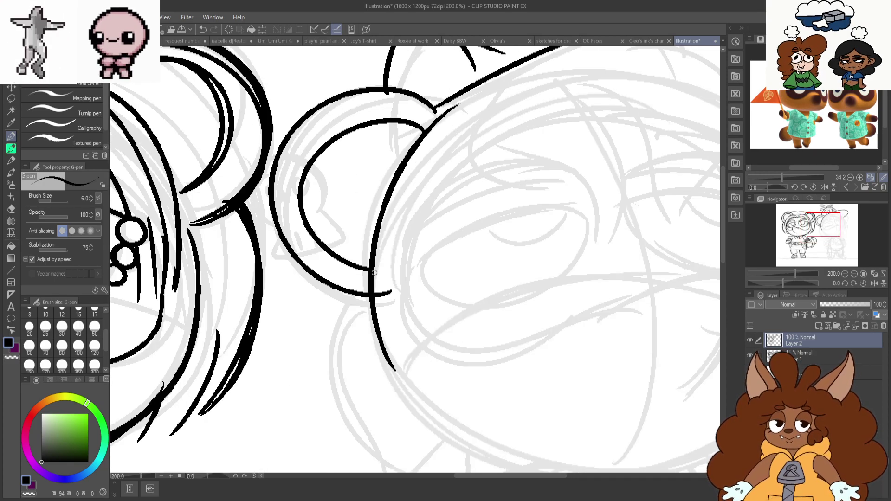
{"action": "scroll", "coordinate": [287, 249], "scroll_direction": "up", "scroll_amount": 2}
{"action": "mouse_move", "coordinate": [291, 231]}
{"action": "left_mouse_down"}
{"action": "mouse_move", "coordinate": [303, 274]}
{"action": "mouse_move", "coordinate": [327, 242]}
{"action": "mouse_move", "coordinate": [337, 309]}
{"action": "mouse_move", "coordinate": [389, 305]}
{"action": "mouse_move", "coordinate": [415, 320]}
{"action": "left_mouse_up"}
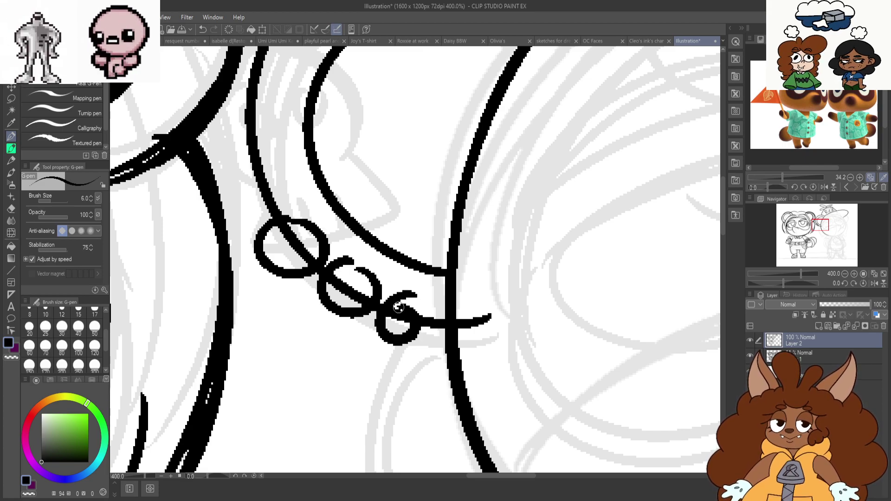
Erase the ear outline running through the insides of the three beads
{"action": "left_click", "coordinate": [11, 211]}
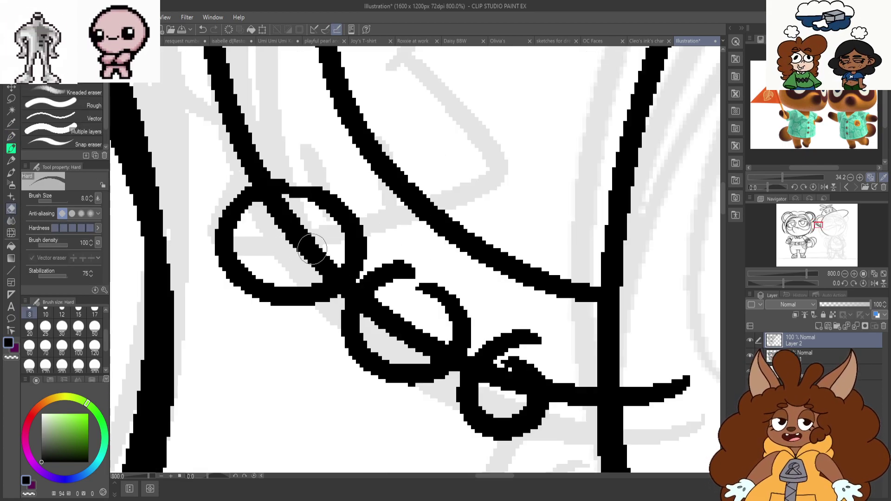
{"action": "scroll", "coordinate": [291, 250], "scroll_direction": "up", "scroll_amount": 2}
{"action": "left_click_drag", "start_coordinate": [276, 215], "coordinate": [319, 259]}
{"action": "left_click_drag", "start_coordinate": [388, 304], "coordinate": [416, 329]}
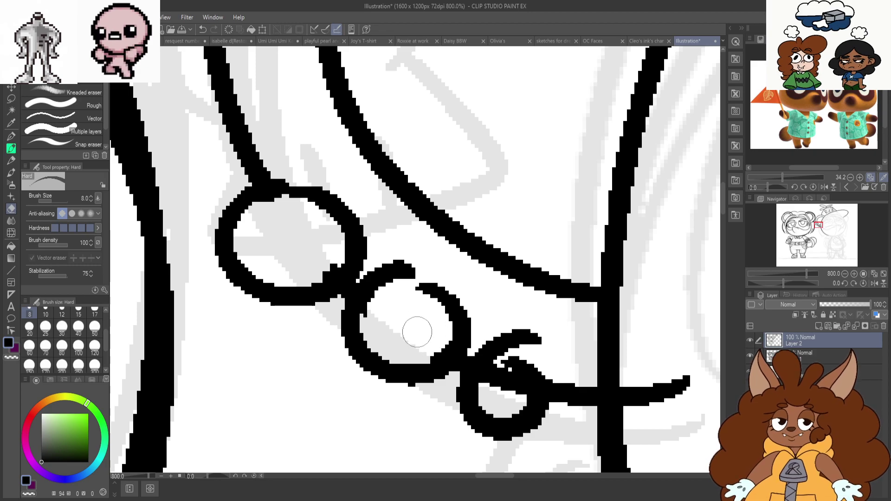
{"action": "mouse_move", "coordinate": [513, 387]}
{"action": "left_mouse_down"}
{"action": "mouse_move", "coordinate": [510, 404]}
{"action": "mouse_move", "coordinate": [515, 384]}
{"action": "mouse_move", "coordinate": [518, 393]}
{"action": "left_mouse_up"}
{"action": "key", "text": "ctrl+z"}
Re-ink the outlines of the middle and smallest beads so their gaps are closed
{"action": "left_click", "coordinate": [12, 136]}
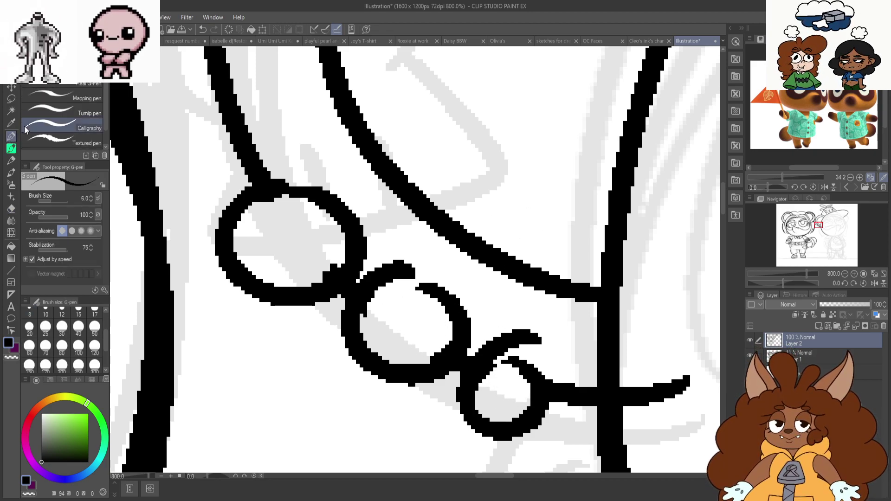
{"action": "mouse_move", "coordinate": [515, 354]}
{"action": "left_mouse_down"}
{"action": "mouse_move", "coordinate": [537, 366]}
{"action": "mouse_move", "coordinate": [501, 433]}
{"action": "left_mouse_up"}
{"action": "mouse_move", "coordinate": [431, 369]}
{"action": "left_mouse_down"}
{"action": "mouse_move", "coordinate": [447, 306]}
{"action": "mouse_move", "coordinate": [369, 288]}
{"action": "left_mouse_up"}
{"action": "scroll", "coordinate": [332, 337], "scroll_direction": "down", "scroll_amount": 7}
{"action": "scroll", "coordinate": [510, 191], "scroll_direction": "up", "scroll_amount": 1}
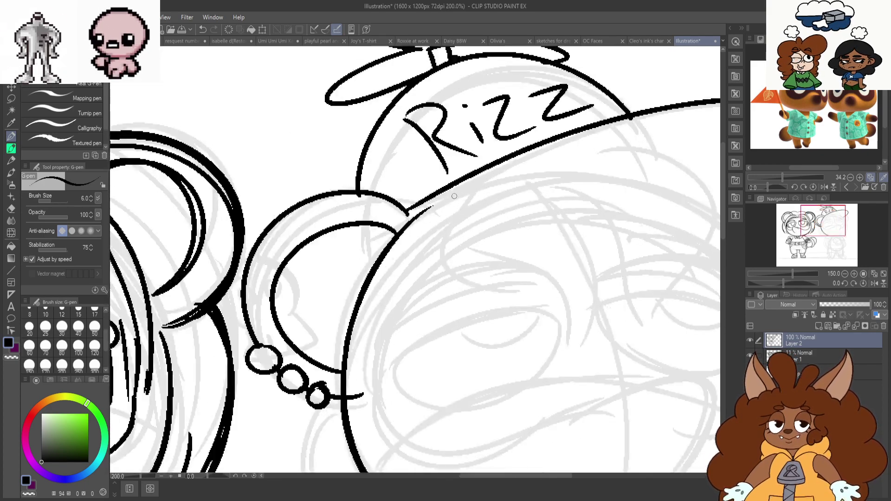
Ink the join between the cap brim, left ear and head edge, erasing the doubled line beside it
{"action": "scroll", "coordinate": [460, 200], "scroll_direction": "up", "scroll_amount": 2}
{"action": "left_click_drag", "start_coordinate": [380, 221], "coordinate": [312, 311]}
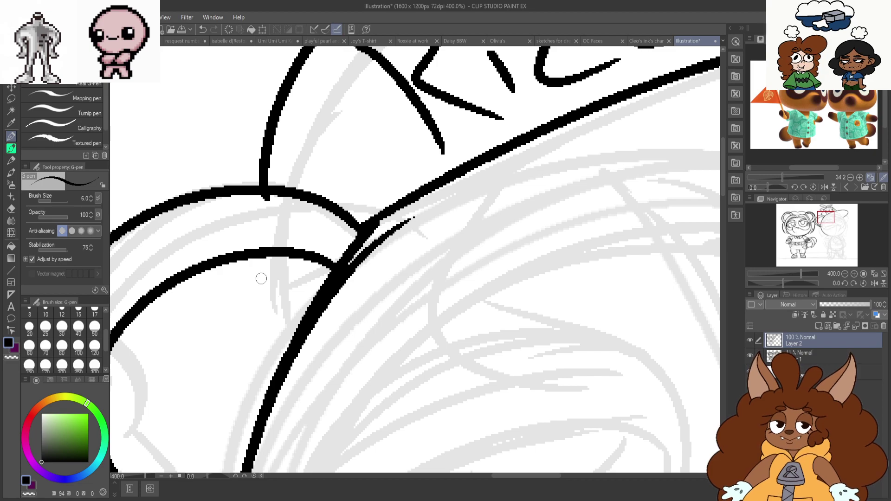
{"action": "left_click", "coordinate": [11, 208]}
{"action": "left_click_drag", "start_coordinate": [373, 248], "coordinate": [310, 338]}
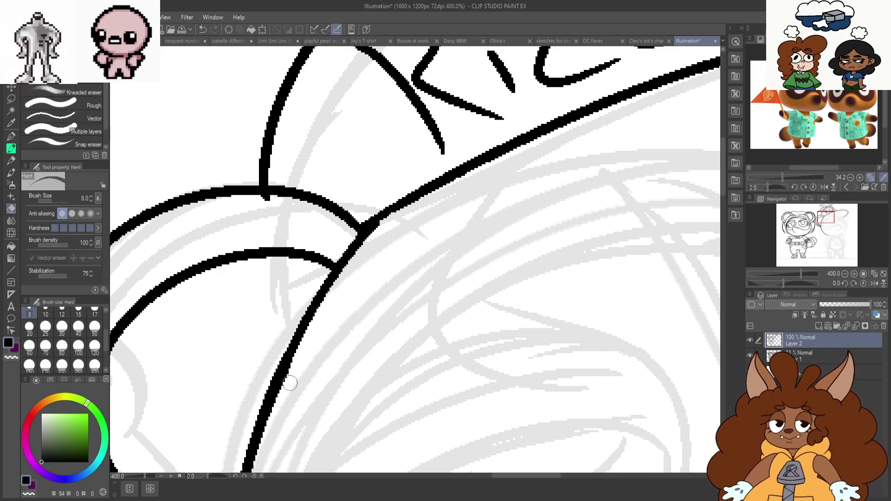
{"action": "mouse_move", "coordinate": [385, 223]}
{"action": "left_mouse_down"}
{"action": "mouse_move", "coordinate": [276, 421]}
{"action": "mouse_move", "coordinate": [330, 290]}
{"action": "mouse_move", "coordinate": [377, 231]}
{"action": "mouse_move", "coordinate": [305, 355]}
{"action": "left_mouse_up"}
{"action": "key", "text": "ctrl+z"}
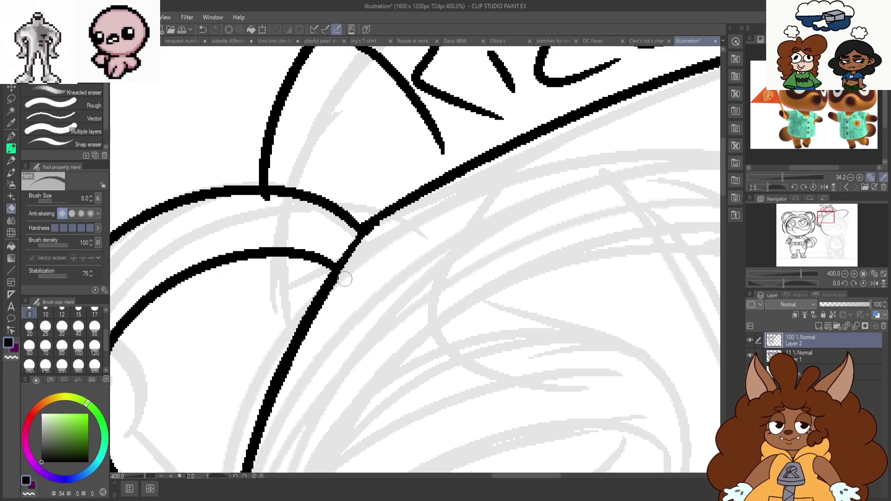
{"action": "left_click_drag", "start_coordinate": [353, 265], "coordinate": [288, 394]}
{"action": "scroll", "coordinate": [338, 290], "scroll_direction": "down", "scroll_amount": 4}
{"action": "scroll", "coordinate": [360, 259], "scroll_direction": "up", "scroll_amount": 4}
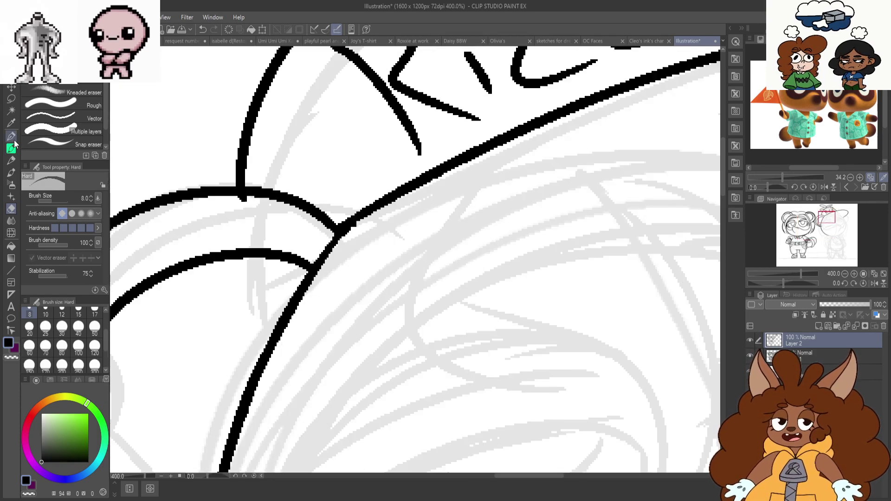
{"action": "left_click", "coordinate": [13, 138]}
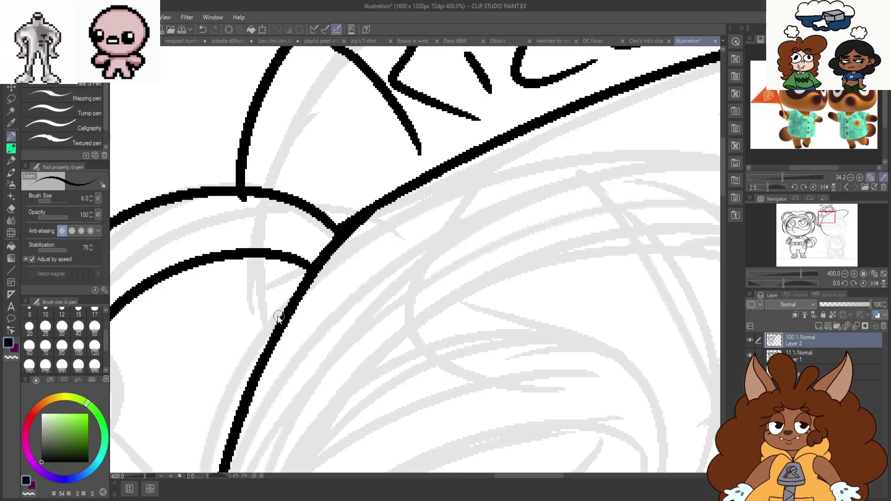
{"action": "scroll", "coordinate": [279, 316], "scroll_direction": "down", "scroll_amount": 4}
Ink the second character's pointed hair bangs hanging from under the cap brim
{"action": "scroll", "coordinate": [433, 254], "scroll_direction": "up", "scroll_amount": 2}
{"action": "mouse_move", "coordinate": [358, 176]}
{"action": "left_mouse_down"}
{"action": "mouse_move", "coordinate": [394, 190]}
{"action": "mouse_move", "coordinate": [417, 311]}
{"action": "left_mouse_up"}
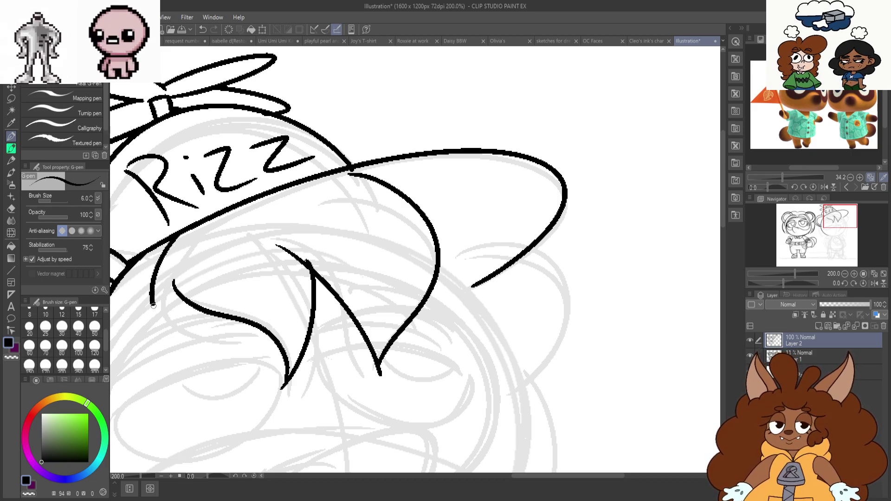
{"action": "scroll", "coordinate": [221, 310], "scroll_direction": "down", "scroll_amount": 3}
Redraw the upper head edge as a smooth curve from the brim past the left ear and erase the old line
{"action": "scroll", "coordinate": [240, 290], "scroll_direction": "up", "scroll_amount": 4}
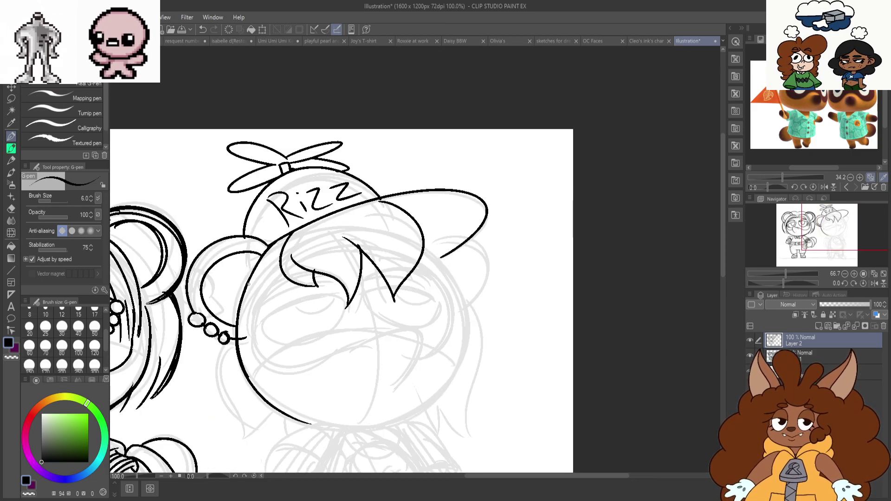
{"action": "left_click_drag", "start_coordinate": [408, 104], "coordinate": [232, 297]}
{"action": "key", "text": "ctrl+z"}
{"action": "left_click_drag", "start_coordinate": [407, 103], "coordinate": [257, 272]}
{"action": "key", "text": "ctrl+z"}
{"action": "left_click_drag", "start_coordinate": [402, 106], "coordinate": [253, 284]}
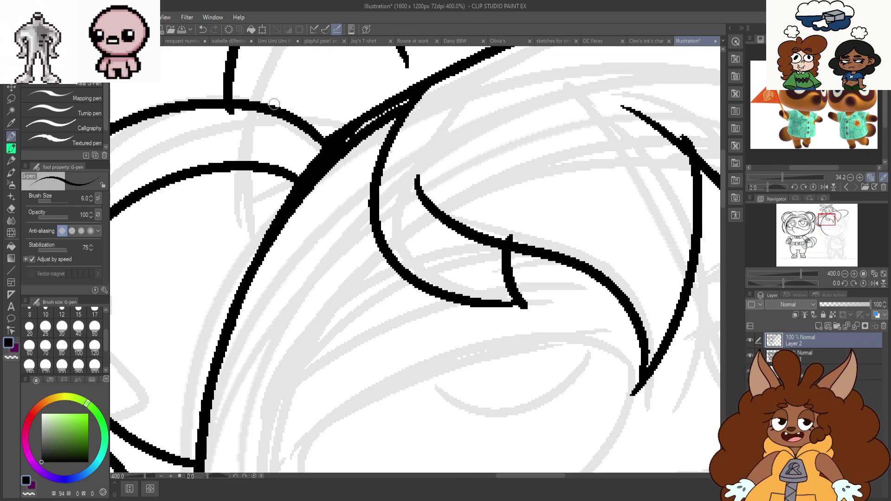
{"action": "left_click", "coordinate": [11, 209]}
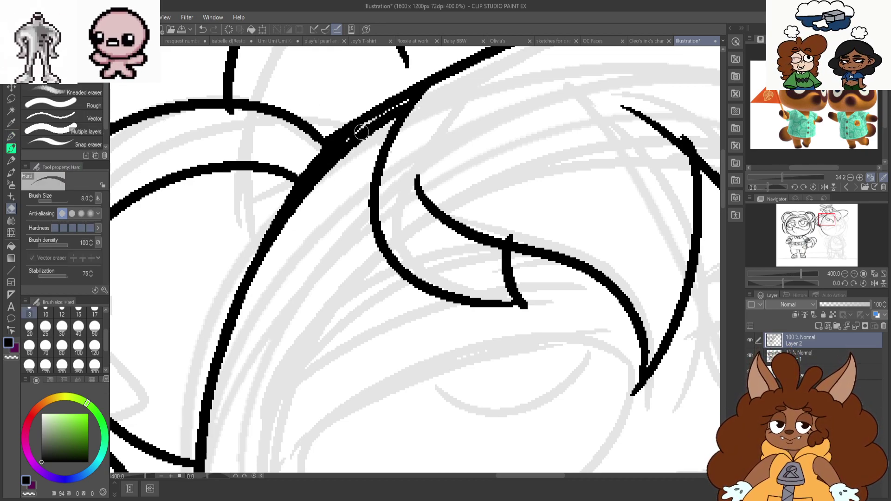
{"action": "left_click_drag", "start_coordinate": [373, 124], "coordinate": [294, 184]}
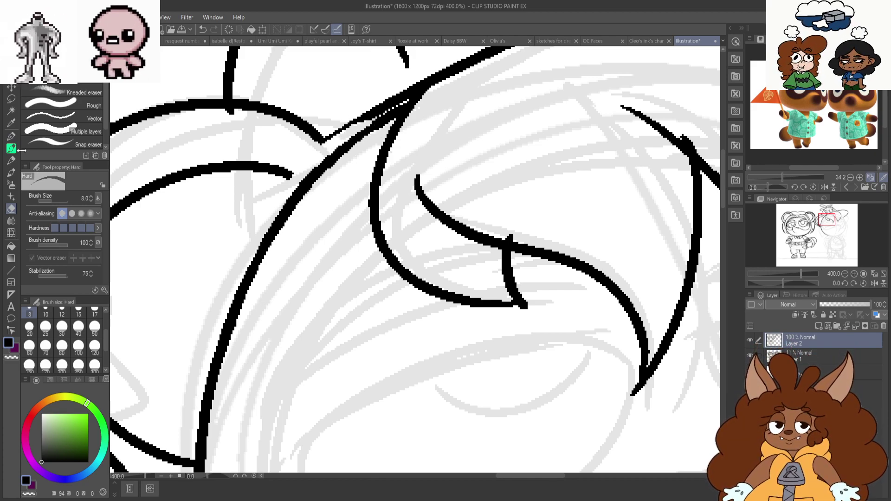
Re-ink the brim edge down to the left ear and reconnect the inner ear curve to the head edge
{"action": "key", "text": "p"}
{"action": "scroll", "coordinate": [326, 138], "scroll_direction": "up", "scroll_amount": 2}
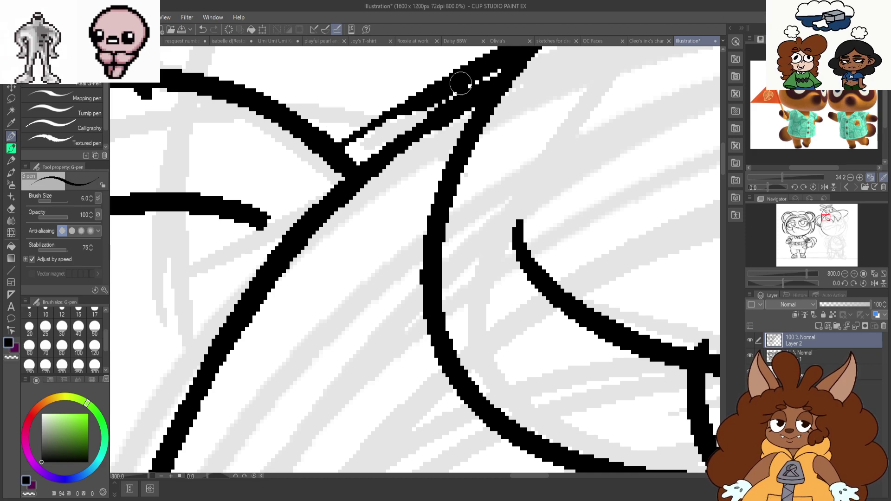
{"action": "left_click_drag", "start_coordinate": [463, 83], "coordinate": [334, 163]}
{"action": "scroll", "coordinate": [340, 161], "scroll_direction": "down", "scroll_amount": 2}
{"action": "scroll", "coordinate": [456, 87], "scroll_direction": "up", "scroll_amount": 2}
{"action": "key", "text": "ctrl+z"}
{"action": "left_click_drag", "start_coordinate": [372, 129], "coordinate": [236, 231]}
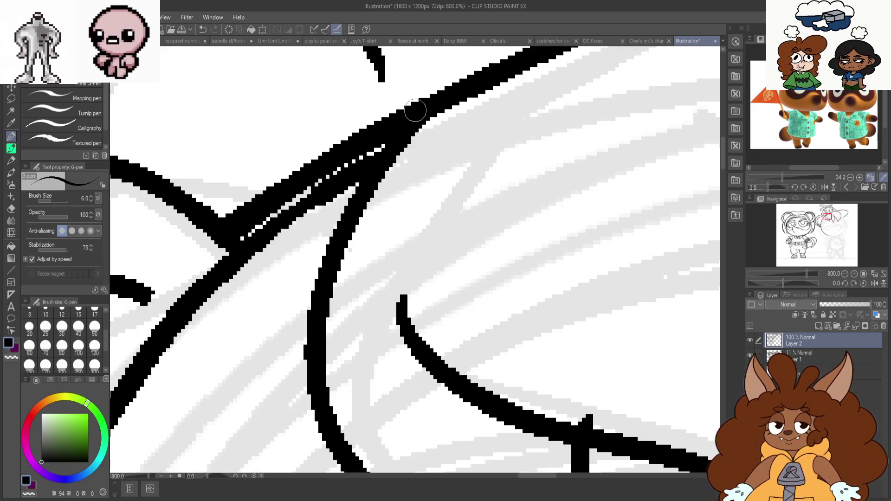
{"action": "scroll", "coordinate": [407, 107], "scroll_direction": "down", "scroll_amount": 2}
{"action": "scroll", "coordinate": [252, 198], "scroll_direction": "up", "scroll_amount": 2}
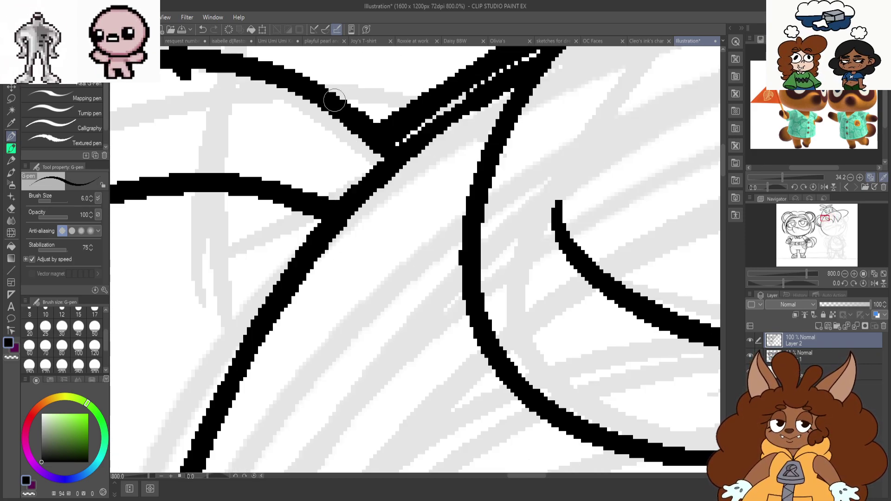
Redraw the short brim stroke just above the left ear, replacing the rough version
{"action": "scroll", "coordinate": [335, 100], "scroll_direction": "down", "scroll_amount": 4}
{"action": "scroll", "coordinate": [302, 162], "scroll_direction": "up", "scroll_amount": 4}
{"action": "left_click_drag", "start_coordinate": [295, 182], "coordinate": [123, 294]}
{"action": "key", "text": "ctrl+z"}
{"action": "key", "text": "ctrl+z"}
{"action": "left_click_drag", "start_coordinate": [282, 193], "coordinate": [122, 306]}
Ink the side hair hanging below the ear beads, ending in two pointed tips beside the cheek
{"action": "scroll", "coordinate": [266, 157], "scroll_direction": "down", "scroll_amount": 5}
{"action": "scroll", "coordinate": [230, 377], "scroll_direction": "up", "scroll_amount": 2}
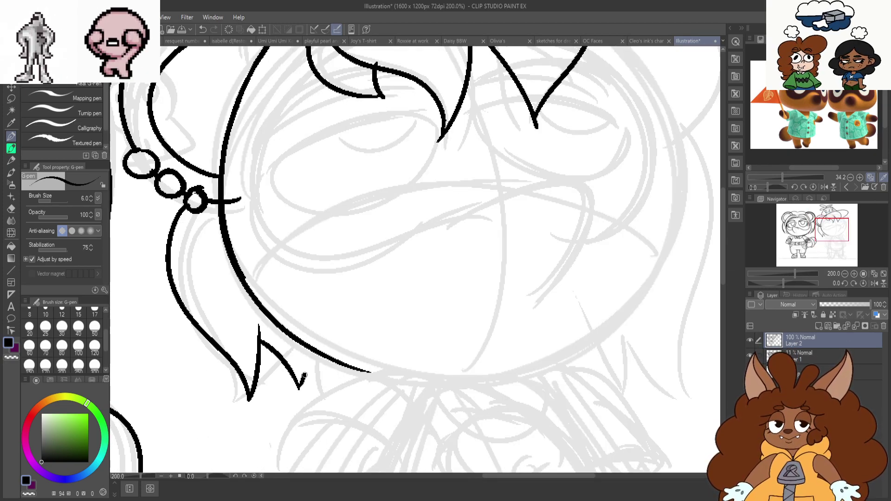
{"action": "left_click_drag", "start_coordinate": [301, 382], "coordinate": [315, 349]}
{"action": "scroll", "coordinate": [315, 349], "scroll_direction": "down", "scroll_amount": 4}
{"action": "scroll", "coordinate": [357, 230], "scroll_direction": "up", "scroll_amount": 3}
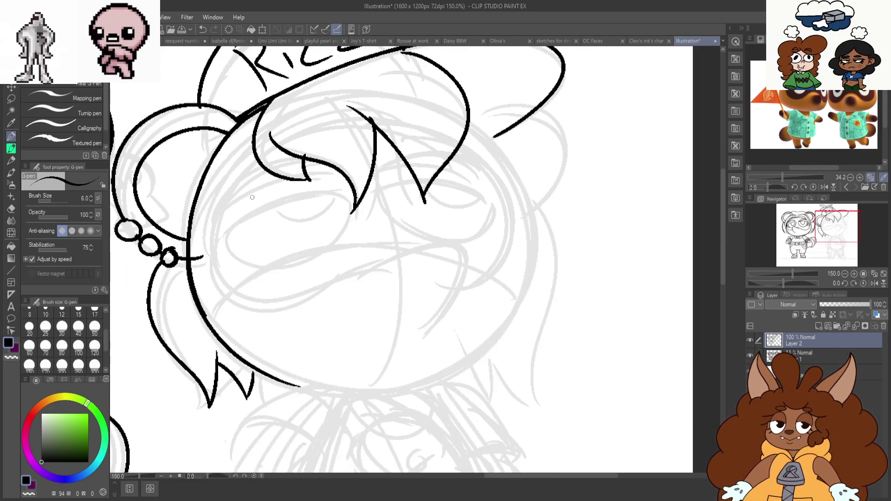
Ink the face mask outline around both eyes and over the muzzle, plus the left eye's outline
{"action": "scroll", "coordinate": [261, 199], "scroll_direction": "up", "scroll_amount": 1}
{"action": "mouse_move", "coordinate": [269, 153]}
{"action": "left_mouse_down"}
{"action": "mouse_move", "coordinate": [335, 344]}
{"action": "mouse_move", "coordinate": [540, 292]}
{"action": "left_mouse_up"}
{"action": "key", "text": "ctrl+z"}
{"action": "mouse_move", "coordinate": [277, 146]}
{"action": "left_mouse_down"}
{"action": "mouse_move", "coordinate": [194, 289]}
{"action": "mouse_move", "coordinate": [439, 282]}
{"action": "left_mouse_up"}
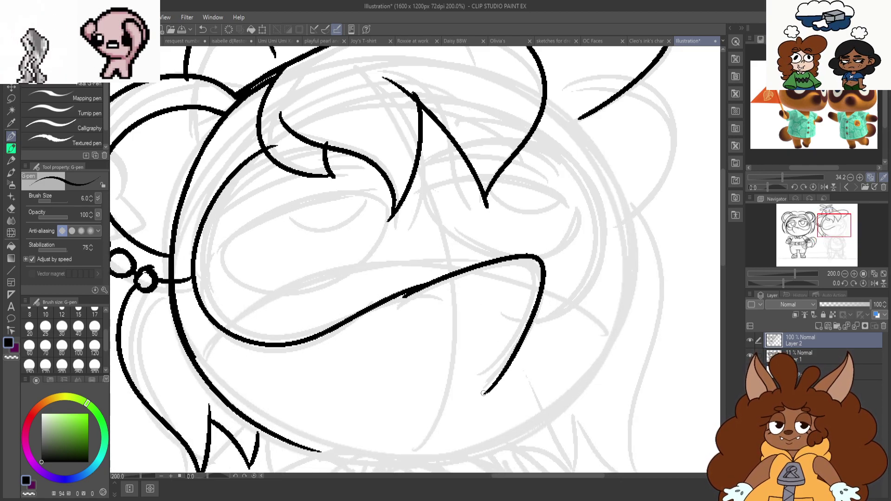
{"action": "scroll", "coordinate": [356, 192], "scroll_direction": "up", "scroll_amount": 2}
{"action": "mouse_move", "coordinate": [513, 186]}
{"action": "left_mouse_down"}
{"action": "mouse_move", "coordinate": [243, 253]}
{"action": "mouse_move", "coordinate": [297, 390]}
{"action": "mouse_move", "coordinate": [511, 190]}
{"action": "left_mouse_up"}
{"action": "scroll", "coordinate": [333, 240], "scroll_direction": "down", "scroll_amount": 2}
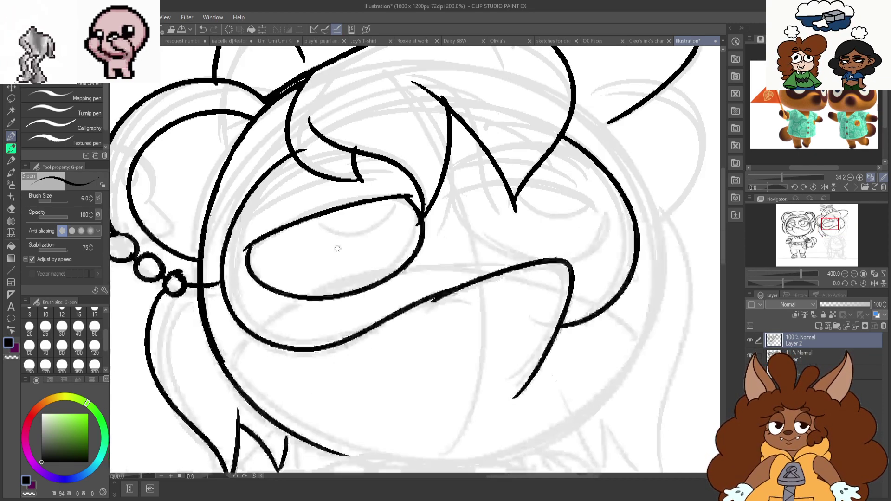
{"action": "scroll", "coordinate": [363, 288], "scroll_direction": "up", "scroll_amount": 2}
{"action": "mouse_move", "coordinate": [188, 249]}
{"action": "left_mouse_down"}
{"action": "mouse_move", "coordinate": [314, 311]}
{"action": "mouse_move", "coordinate": [505, 235]}
{"action": "mouse_move", "coordinate": [538, 144]}
{"action": "left_mouse_up"}
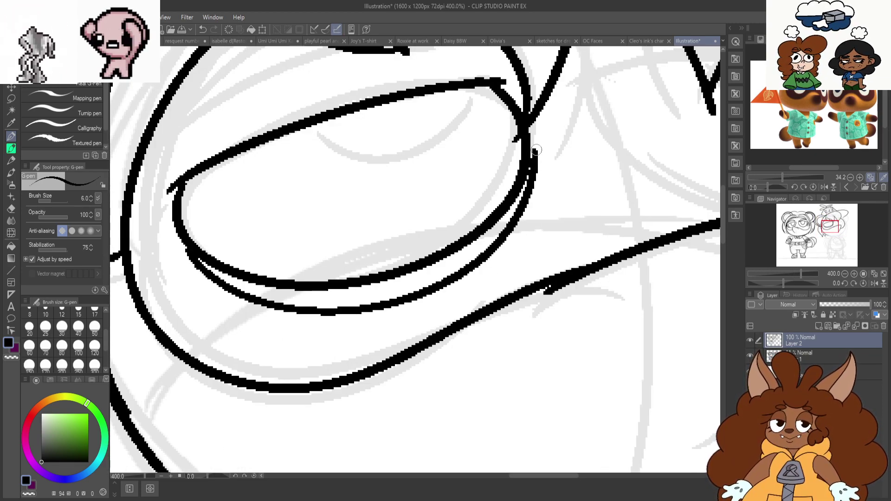
{"action": "scroll", "coordinate": [390, 278], "scroll_direction": "down", "scroll_amount": 2}
{"action": "scroll", "coordinate": [257, 293], "scroll_direction": "up", "scroll_amount": 2}
{"action": "key", "text": "ctrl+z"}
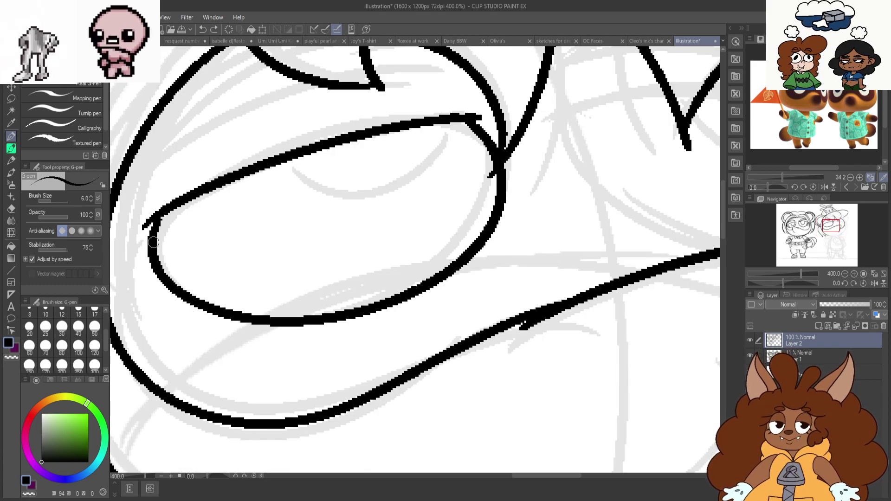
Ink a tapered eyebrow above the left eye, just under the hair bangs
{"action": "mouse_move", "coordinate": [450, 86]}
{"action": "left_mouse_down"}
{"action": "mouse_move", "coordinate": [208, 131]}
{"action": "mouse_move", "coordinate": [262, 92]}
{"action": "left_mouse_up"}
{"action": "scroll", "coordinate": [252, 185], "scroll_direction": "down", "scroll_amount": 2}
{"action": "scroll", "coordinate": [430, 181], "scroll_direction": "up", "scroll_amount": 2}
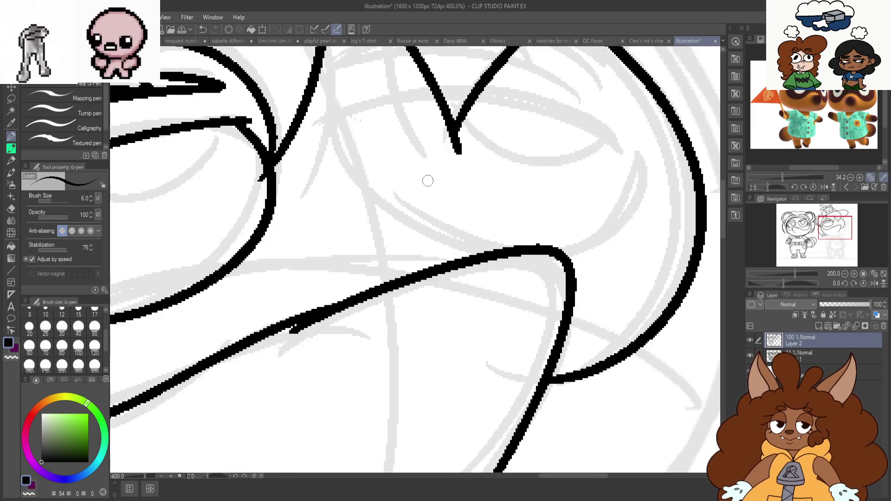
Ink the right eye's half-lidded outline behind the hair tip and a curved iris below its lid
{"action": "scroll", "coordinate": [353, 193], "scroll_direction": "down", "scroll_amount": 2}
{"action": "scroll", "coordinate": [353, 193], "scroll_direction": "up", "scroll_amount": 2}
{"action": "mouse_move", "coordinate": [393, 188]}
{"action": "left_mouse_down"}
{"action": "mouse_move", "coordinate": [294, 205]}
{"action": "mouse_move", "coordinate": [297, 281]}
{"action": "mouse_move", "coordinate": [439, 338]}
{"action": "left_mouse_up"}
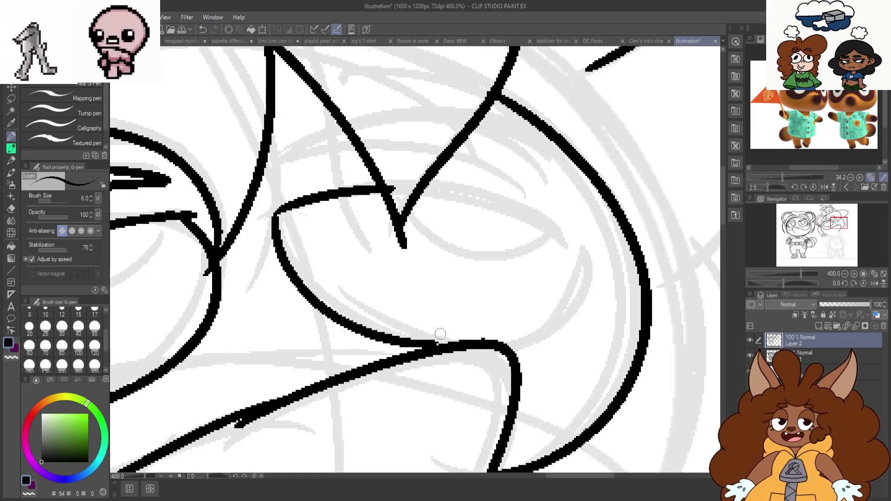
{"action": "mouse_move", "coordinate": [415, 189]}
{"action": "left_mouse_down"}
{"action": "mouse_move", "coordinate": [528, 214]}
{"action": "mouse_move", "coordinate": [419, 193]}
{"action": "mouse_move", "coordinate": [480, 198]}
{"action": "mouse_move", "coordinate": [584, 236]}
{"action": "mouse_move", "coordinate": [560, 330]}
{"action": "left_mouse_up"}
{"action": "key", "text": "ctrl+z"}
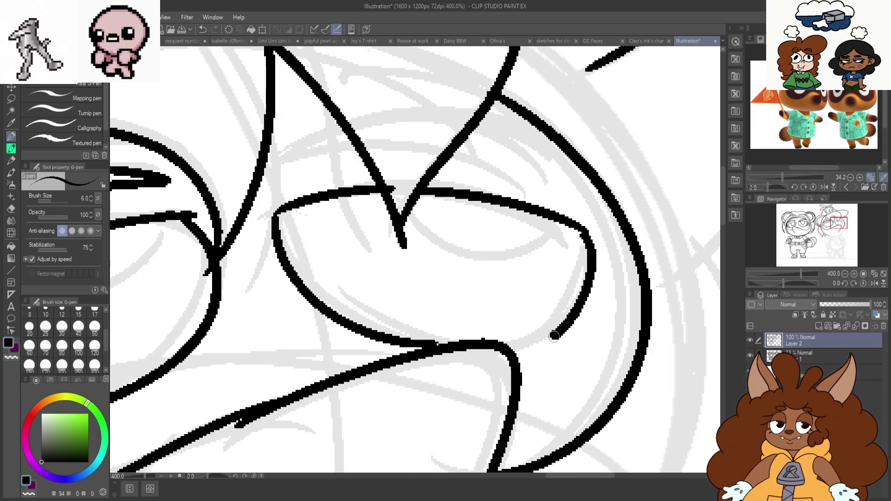
{"action": "left_click_drag", "start_coordinate": [414, 210], "coordinate": [562, 237]}
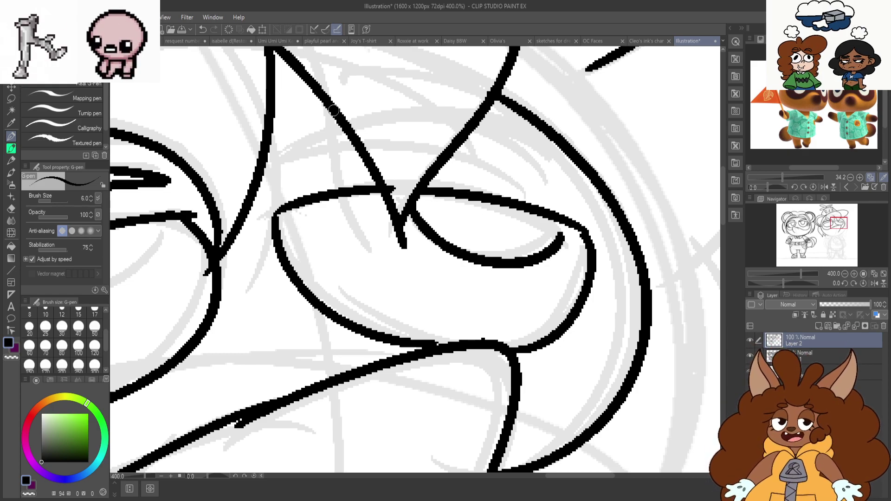
Ink the left eye's curved iris hanging from its upper lid
{"action": "scroll", "coordinate": [498, 140], "scroll_direction": "down", "scroll_amount": 2}
{"action": "scroll", "coordinate": [249, 213], "scroll_direction": "up", "scroll_amount": 2}
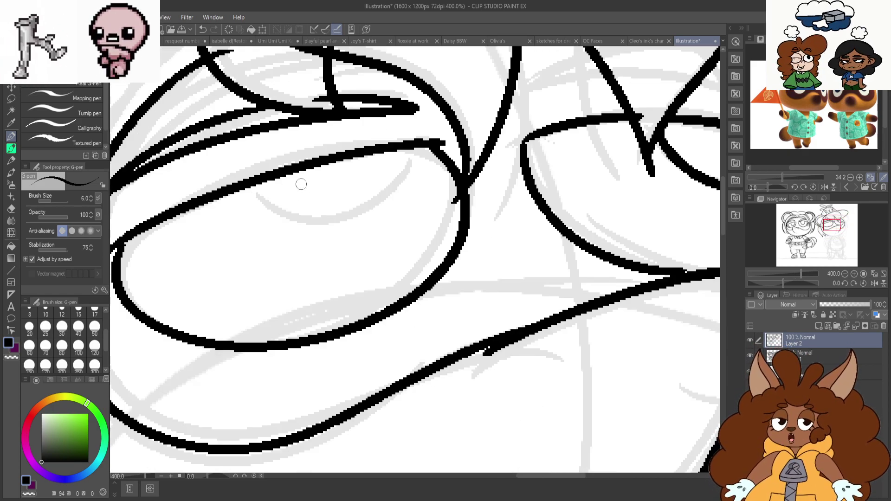
{"action": "mouse_move", "coordinate": [244, 193]}
{"action": "left_mouse_down"}
{"action": "mouse_move", "coordinate": [418, 172]}
{"action": "mouse_move", "coordinate": [420, 149]}
{"action": "mouse_move", "coordinate": [385, 204]}
{"action": "mouse_move", "coordinate": [420, 151]}
{"action": "left_mouse_up"}
{"action": "key", "text": "ctrl+z"}
Ink a tapered eyebrow above the right eye on both sides of the hair tip, redoing the rough strokes
{"action": "scroll", "coordinate": [299, 227], "scroll_direction": "down", "scroll_amount": 3}
{"action": "scroll", "coordinate": [506, 161], "scroll_direction": "up", "scroll_amount": 4}
{"action": "mouse_move", "coordinate": [617, 193]}
{"action": "left_mouse_down"}
{"action": "mouse_move", "coordinate": [522, 144]}
{"action": "mouse_move", "coordinate": [408, 132]}
{"action": "left_mouse_up"}
{"action": "scroll", "coordinate": [426, 143], "scroll_direction": "down", "scroll_amount": 2}
{"action": "key", "text": "ctrl+z"}
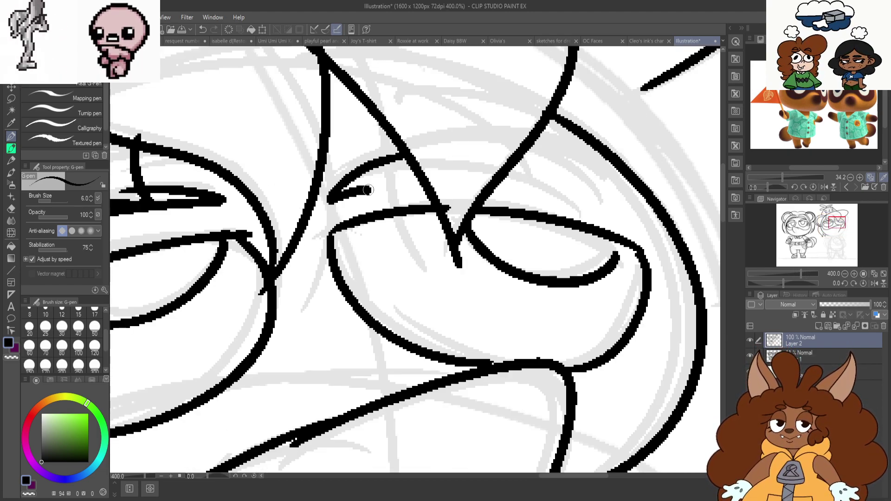
{"action": "left_click_drag", "start_coordinate": [613, 205], "coordinate": [498, 186]}
{"action": "key", "text": "ctrl+z"}
{"action": "key", "text": "ctrl+z"}
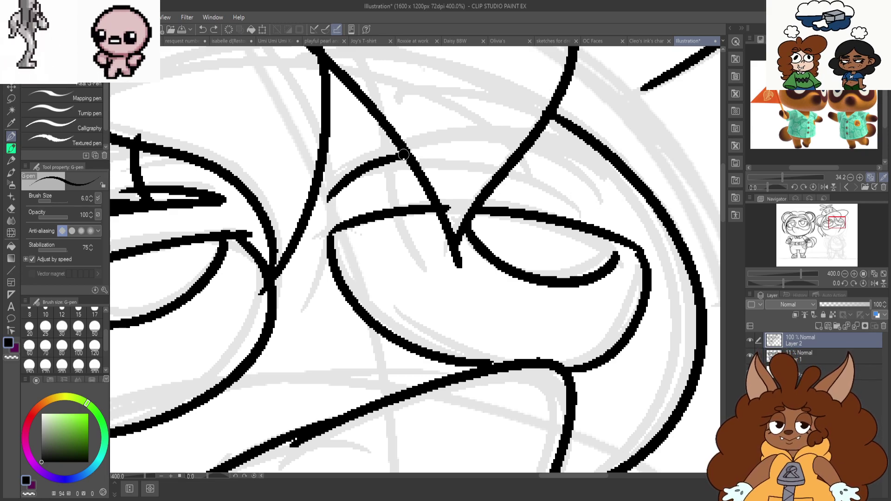
{"action": "key", "text": "ctrl+z"}
{"action": "left_click_drag", "start_coordinate": [403, 148], "coordinate": [345, 181]}
{"action": "left_click_drag", "start_coordinate": [572, 165], "coordinate": [524, 177]}
{"action": "scroll", "coordinate": [463, 185], "scroll_direction": "down", "scroll_amount": 4}
{"action": "scroll", "coordinate": [464, 274], "scroll_direction": "up", "scroll_amount": 1}
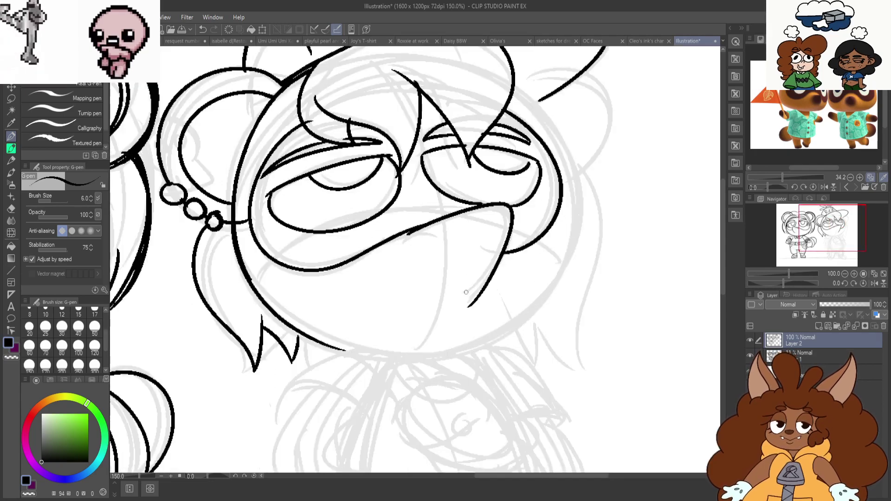
{"action": "scroll", "coordinate": [579, 101], "scroll_direction": "down", "scroll_amount": 3}
{"action": "scroll", "coordinate": [549, 140], "scroll_direction": "up", "scroll_amount": 3}
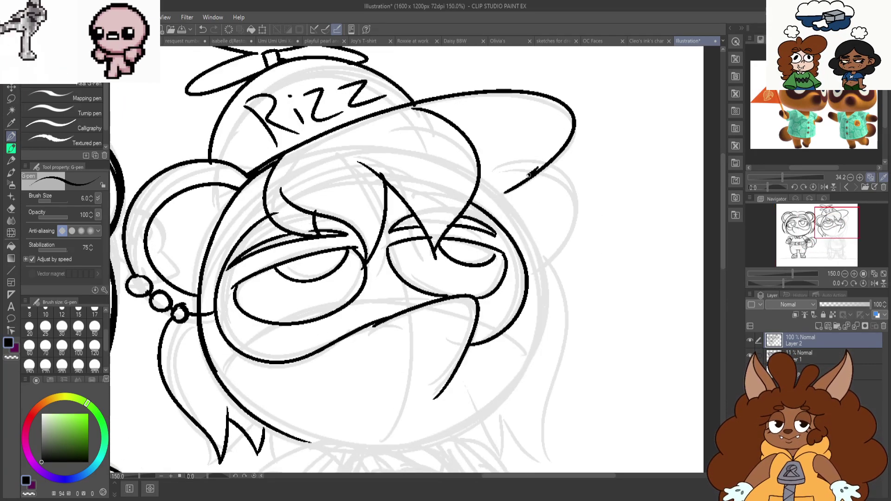
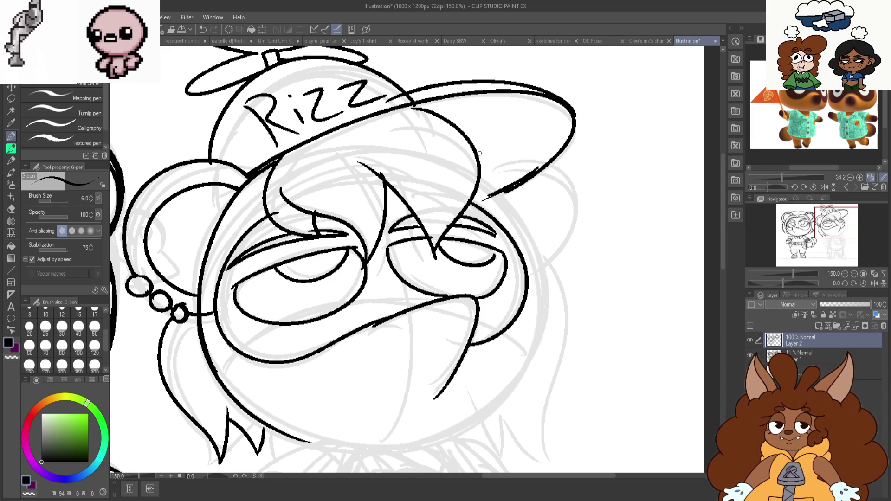
Undo the cap brim's extra upper edge and ink the side of the head curving down from beneath the brim
{"action": "scroll", "coordinate": [471, 160], "scroll_direction": "down", "scroll_amount": 1}
{"action": "scroll", "coordinate": [522, 171], "scroll_direction": "up", "scroll_amount": 2}
{"action": "mouse_move", "coordinate": [548, 153]}
{"action": "left_mouse_down"}
{"action": "mouse_move", "coordinate": [559, 251]}
{"action": "mouse_move", "coordinate": [516, 287]}
{"action": "left_mouse_up"}
{"action": "key", "text": "ctrl+z"}
{"action": "key", "text": "ctrl+z"}
{"action": "left_click_drag", "start_coordinate": [457, 195], "coordinate": [523, 320]}
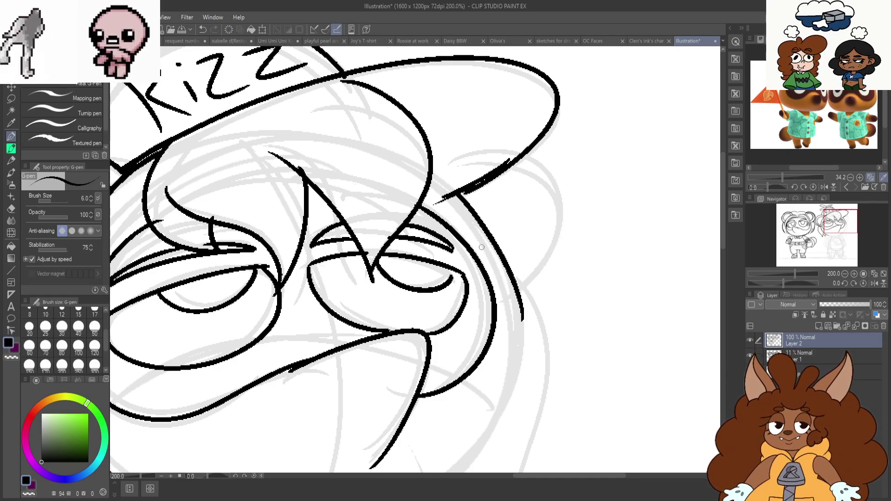
{"action": "scroll", "coordinate": [485, 86], "scroll_direction": "down", "scroll_amount": 1}
{"action": "scroll", "coordinate": [433, 127], "scroll_direction": "up", "scroll_amount": 1}
{"action": "left_click_drag", "start_coordinate": [449, 156], "coordinate": [525, 291]}
{"action": "left_click_drag", "start_coordinate": [485, 186], "coordinate": [525, 372]}
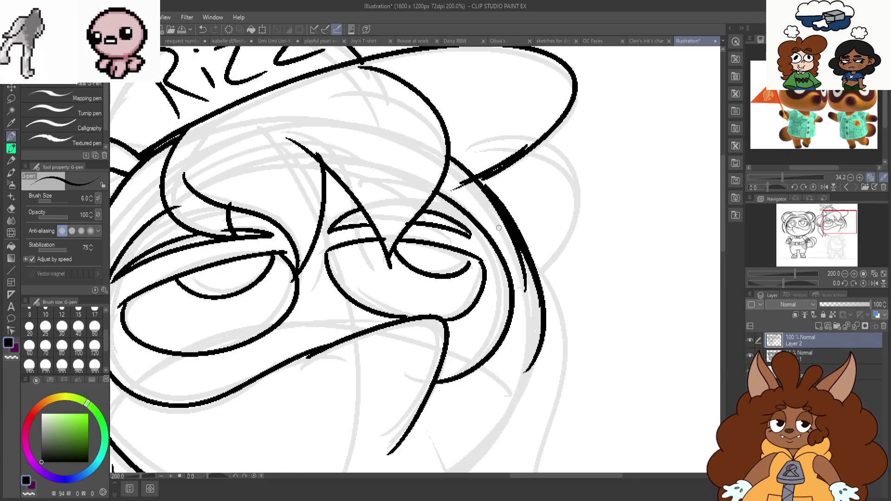
Ink the lower right jaw line and the pointed lock of hair hanging beside the right cheek
{"action": "scroll", "coordinate": [508, 94], "scroll_direction": "down", "scroll_amount": 2}
{"action": "scroll", "coordinate": [533, 241], "scroll_direction": "up", "scroll_amount": 1}
{"action": "left_click_drag", "start_coordinate": [511, 149], "coordinate": [417, 327]}
{"action": "mouse_move", "coordinate": [515, 178]}
{"action": "left_mouse_down"}
{"action": "mouse_move", "coordinate": [419, 326]}
{"action": "mouse_move", "coordinate": [368, 335]}
{"action": "left_mouse_up"}
{"action": "mouse_move", "coordinate": [516, 145]}
{"action": "left_mouse_down"}
{"action": "mouse_move", "coordinate": [539, 222]}
{"action": "mouse_move", "coordinate": [522, 354]}
{"action": "mouse_move", "coordinate": [482, 311]}
{"action": "left_mouse_up"}
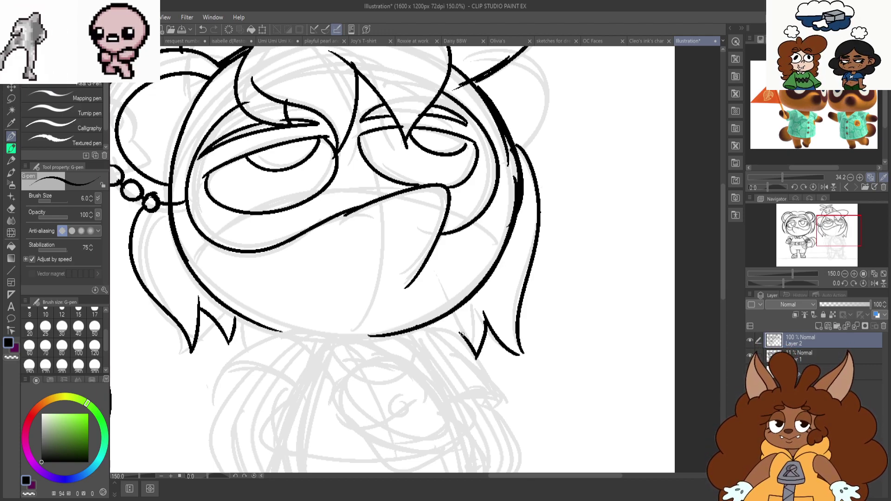
Ink the left shoulder line and the short sleeve with its curved cuff below the head
{"action": "scroll", "coordinate": [461, 335], "scroll_direction": "down", "scroll_amount": 2}
{"action": "scroll", "coordinate": [493, 143], "scroll_direction": "up", "scroll_amount": 4}
{"action": "mouse_move", "coordinate": [493, 143]}
{"action": "left_mouse_down"}
{"action": "mouse_move", "coordinate": [257, 191]}
{"action": "mouse_move", "coordinate": [197, 332]}
{"action": "left_mouse_up"}
{"action": "left_click_drag", "start_coordinate": [214, 265], "coordinate": [419, 268]}
{"action": "mouse_move", "coordinate": [219, 251]}
{"action": "left_mouse_down"}
{"action": "mouse_move", "coordinate": [200, 306]}
{"action": "mouse_move", "coordinate": [200, 353]}
{"action": "left_mouse_up"}
Ink the outer edge of the left arm, the hand curve and the start of the shorts' outer side
{"action": "scroll", "coordinate": [260, 186], "scroll_direction": "down", "scroll_amount": 3}
{"action": "scroll", "coordinate": [287, 140], "scroll_direction": "up", "scroll_amount": 2}
{"action": "mouse_move", "coordinate": [288, 140]}
{"action": "left_mouse_down"}
{"action": "mouse_move", "coordinate": [228, 218]}
{"action": "mouse_move", "coordinate": [278, 309]}
{"action": "left_mouse_up"}
{"action": "mouse_move", "coordinate": [337, 301]}
{"action": "left_mouse_down"}
{"action": "mouse_move", "coordinate": [295, 356]}
{"action": "mouse_move", "coordinate": [282, 421]}
{"action": "left_mouse_up"}
{"action": "scroll", "coordinate": [303, 267], "scroll_direction": "up", "scroll_amount": 2}
{"action": "left_click_drag", "start_coordinate": [265, 328], "coordinate": [298, 420]}
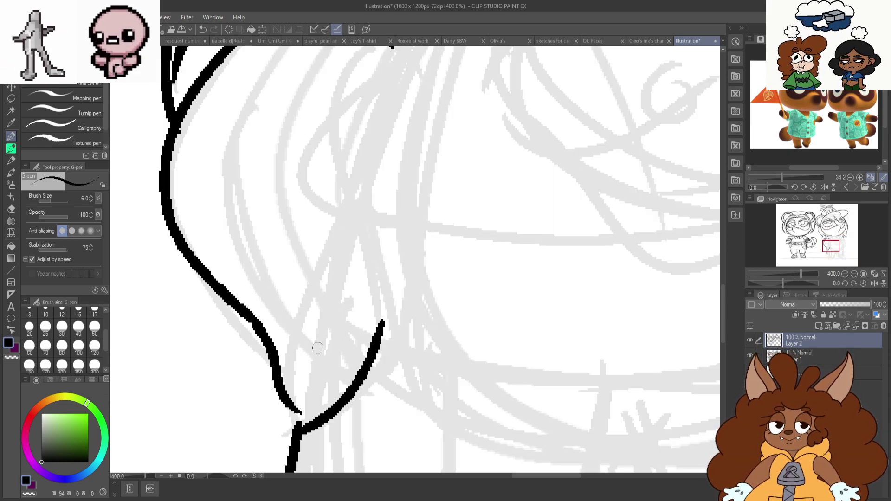
{"action": "scroll", "coordinate": [320, 334], "scroll_direction": "down", "scroll_amount": 2}
{"action": "scroll", "coordinate": [335, 218], "scroll_direction": "up", "scroll_amount": 2}
{"action": "left_click_drag", "start_coordinate": [349, 191], "coordinate": [275, 339]}
{"action": "scroll", "coordinate": [301, 276], "scroll_direction": "down", "scroll_amount": 2}
{"action": "left_click_drag", "start_coordinate": [295, 285], "coordinate": [334, 353]}
{"action": "scroll", "coordinate": [305, 319], "scroll_direction": "up", "scroll_amount": 2}
{"action": "key", "text": "ctrl+z"}
{"action": "key", "text": "ctrl+z"}
{"action": "key", "text": "ctrl+z"}
Ink the inner arm from the sleeve cuff to the elbow and the inner forearm down to the hand
{"action": "left_click_drag", "start_coordinate": [370, 115], "coordinate": [253, 260]}
{"action": "left_click_drag", "start_coordinate": [287, 235], "coordinate": [355, 396]}
{"action": "key", "text": "ctrl+z"}
{"action": "mouse_move", "coordinate": [288, 234]}
{"action": "left_mouse_down"}
{"action": "mouse_move", "coordinate": [326, 278]}
{"action": "mouse_move", "coordinate": [370, 379]}
{"action": "left_mouse_up"}
{"action": "scroll", "coordinate": [371, 367], "scroll_direction": "down", "scroll_amount": 2}
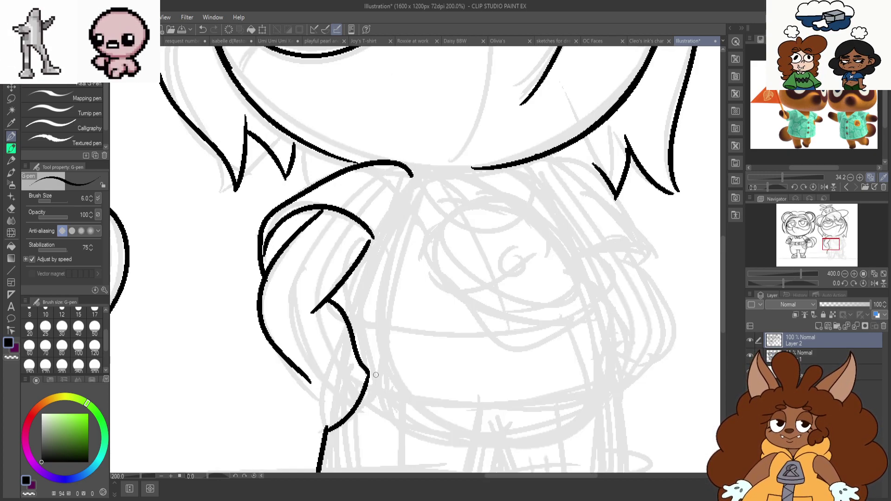
{"action": "scroll", "coordinate": [373, 403], "scroll_direction": "up", "scroll_amount": 2}
{"action": "left_click_drag", "start_coordinate": [374, 329], "coordinate": [344, 414]}
{"action": "left_click_drag", "start_coordinate": [254, 365], "coordinate": [286, 448]}
{"action": "key", "text": "ctrl+z"}
{"action": "left_click_drag", "start_coordinate": [269, 387], "coordinate": [278, 468]}
{"action": "key", "text": "ctrl+z"}
{"action": "left_click_drag", "start_coordinate": [251, 348], "coordinate": [305, 436]}
{"action": "key", "text": "ctrl+z"}
{"action": "left_click_drag", "start_coordinate": [221, 324], "coordinate": [296, 421]}
{"action": "key", "text": "ctrl+z"}
{"action": "key", "text": "ctrl+z"}
Redraw the left forearm's outer and inner lines and the hand curve so they meet at the shorts
{"action": "mouse_move", "coordinate": [202, 93]}
{"action": "left_mouse_down"}
{"action": "mouse_move", "coordinate": [149, 254]}
{"action": "mouse_move", "coordinate": [312, 419]}
{"action": "left_mouse_up"}
{"action": "mouse_move", "coordinate": [285, 189]}
{"action": "left_mouse_down"}
{"action": "mouse_move", "coordinate": [334, 262]}
{"action": "mouse_move", "coordinate": [362, 338]}
{"action": "left_mouse_up"}
{"action": "mouse_move", "coordinate": [370, 307]}
{"action": "left_mouse_down"}
{"action": "mouse_move", "coordinate": [369, 336]}
{"action": "mouse_move", "coordinate": [312, 430]}
{"action": "left_mouse_up"}
{"action": "scroll", "coordinate": [301, 175], "scroll_direction": "down", "scroll_amount": 2}
{"action": "scroll", "coordinate": [301, 347], "scroll_direction": "up", "scroll_amount": 2}
{"action": "left_click_drag", "start_coordinate": [287, 271], "coordinate": [289, 282]}
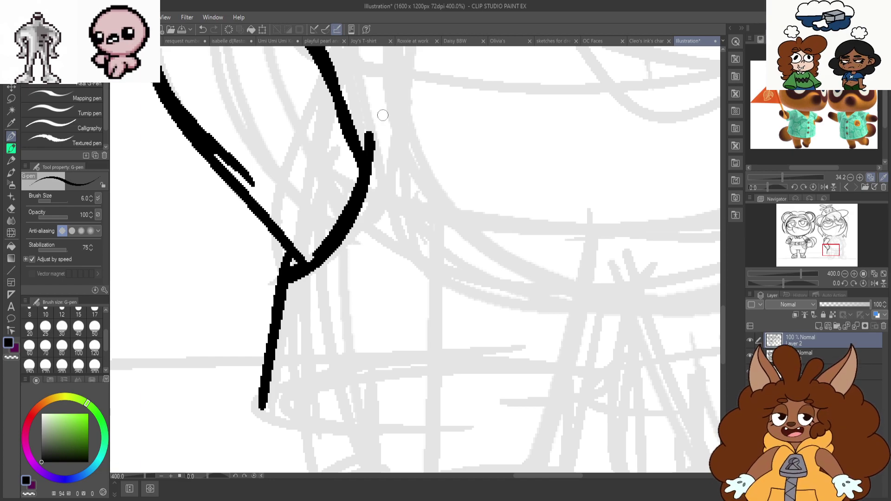
Ink the curved hem of the left shorts leg from the bottom of its outer side
{"action": "scroll", "coordinate": [346, 248], "scroll_direction": "down", "scroll_amount": 3}
{"action": "scroll", "coordinate": [271, 300], "scroll_direction": "up", "scroll_amount": 3}
{"action": "mouse_move", "coordinate": [254, 316]}
{"action": "left_mouse_down"}
{"action": "mouse_move", "coordinate": [386, 361]}
{"action": "mouse_move", "coordinate": [538, 344]}
{"action": "mouse_move", "coordinate": [328, 357]}
{"action": "mouse_move", "coordinate": [564, 354]}
{"action": "left_mouse_up"}
{"action": "key", "text": "ctrl+z"}
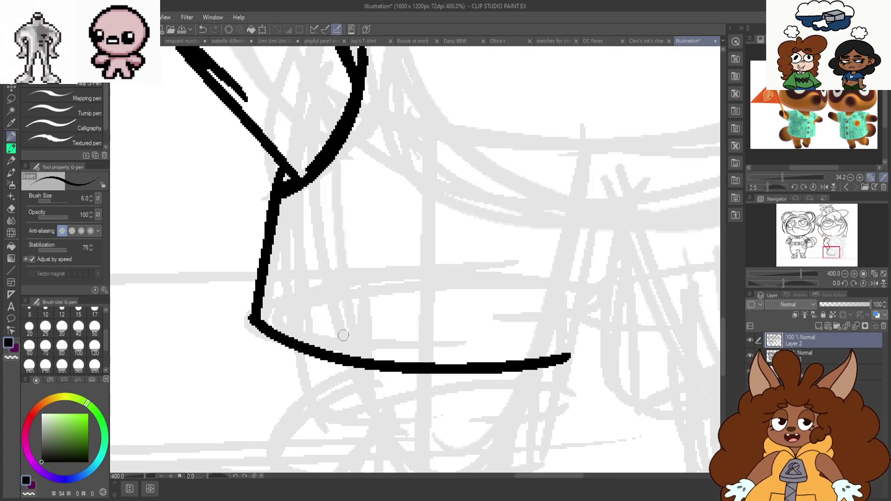
{"action": "scroll", "coordinate": [348, 334], "scroll_direction": "down", "scroll_amount": 3}
{"action": "scroll", "coordinate": [467, 266], "scroll_direction": "up", "scroll_amount": 3}
{"action": "mouse_move", "coordinate": [496, 232]}
{"action": "left_mouse_down"}
{"action": "mouse_move", "coordinate": [440, 278]}
{"action": "mouse_move", "coordinate": [430, 384]}
{"action": "left_mouse_up"}
{"action": "left_click_drag", "start_coordinate": [478, 252], "coordinate": [469, 407]}
{"action": "scroll", "coordinate": [467, 230], "scroll_direction": "down", "scroll_amount": 3}
{"action": "scroll", "coordinate": [534, 276], "scroll_direction": "up", "scroll_amount": 3}
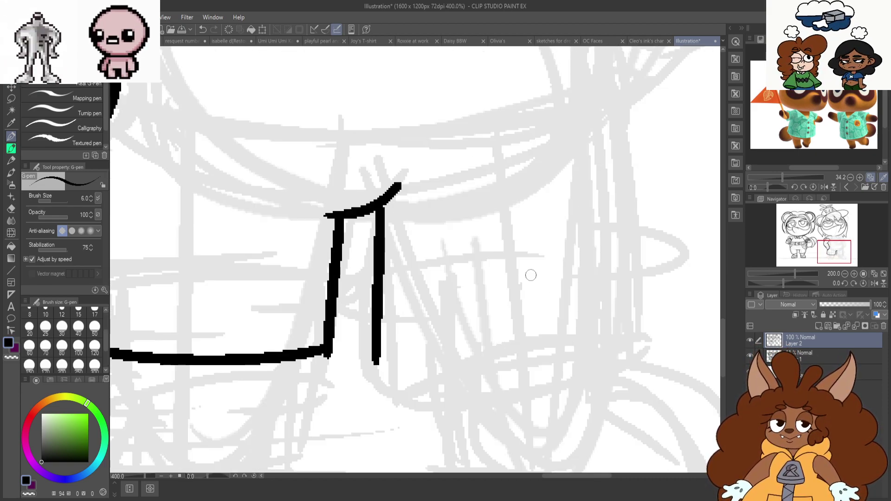
{"action": "key", "text": "ctrl+z"}
{"action": "key", "text": "ctrl+z"}
{"action": "key", "text": "ctrl+z"}
Ink the short crotch line, both inseams and the arched hem of the right shorts leg
{"action": "left_click_drag", "start_coordinate": [324, 205], "coordinate": [412, 204]}
{"action": "left_click_drag", "start_coordinate": [348, 211], "coordinate": [328, 347]}
{"action": "mouse_move", "coordinate": [383, 214]}
{"action": "left_mouse_down"}
{"action": "mouse_move", "coordinate": [374, 348]}
{"action": "mouse_move", "coordinate": [648, 312]}
{"action": "left_mouse_up"}
{"action": "left_click_drag", "start_coordinate": [379, 341], "coordinate": [427, 352]}
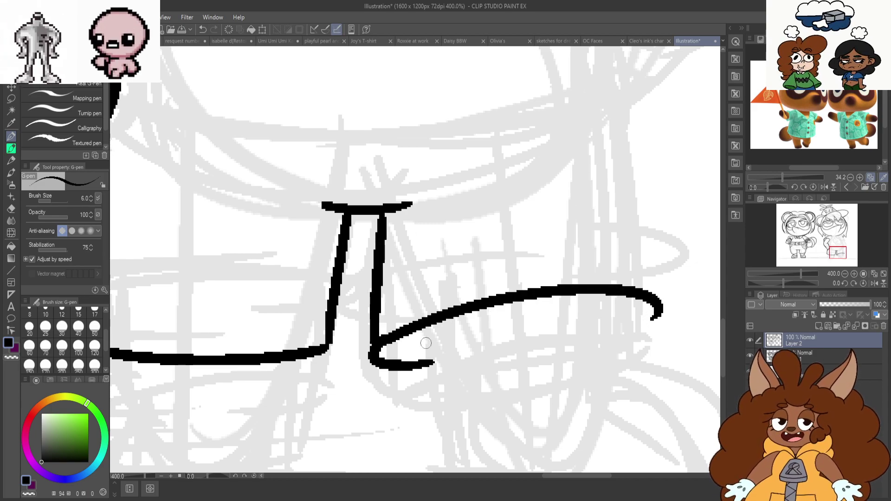
Ink the outer side of the right shorts leg down to the end of its hem
{"action": "key", "text": "ctrl+z"}
{"action": "scroll", "coordinate": [372, 349], "scroll_direction": "down", "scroll_amount": 3}
{"action": "scroll", "coordinate": [529, 232], "scroll_direction": "up", "scroll_amount": 3}
{"action": "mouse_move", "coordinate": [518, 201]}
{"action": "left_mouse_down"}
{"action": "mouse_move", "coordinate": [540, 409]}
{"action": "mouse_move", "coordinate": [552, 420]}
{"action": "left_mouse_up"}
{"action": "key", "text": "ctrl+z"}
{"action": "scroll", "coordinate": [553, 420], "scroll_direction": "down", "scroll_amount": 3}
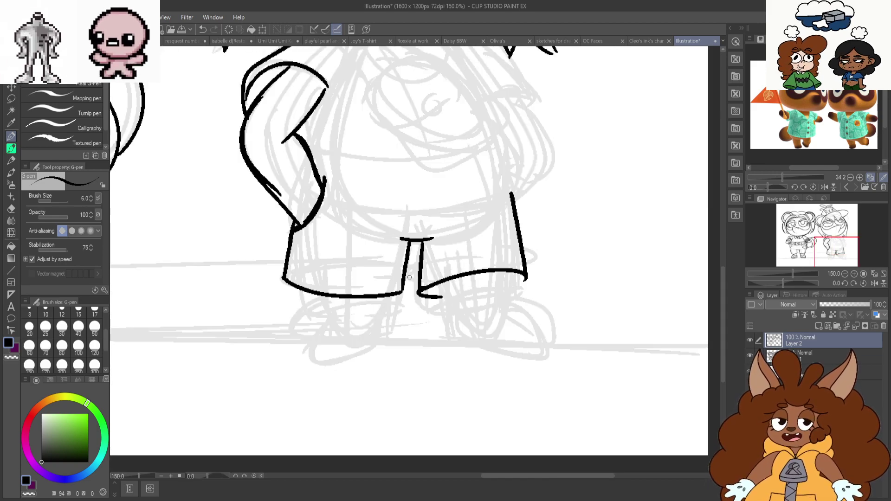
Ink the left ankle and a rounded shoe outline below the left shorts hem
{"action": "scroll", "coordinate": [325, 325], "scroll_direction": "up", "scroll_amount": 3}
{"action": "scroll", "coordinate": [328, 193], "scroll_direction": "down", "scroll_amount": 5}
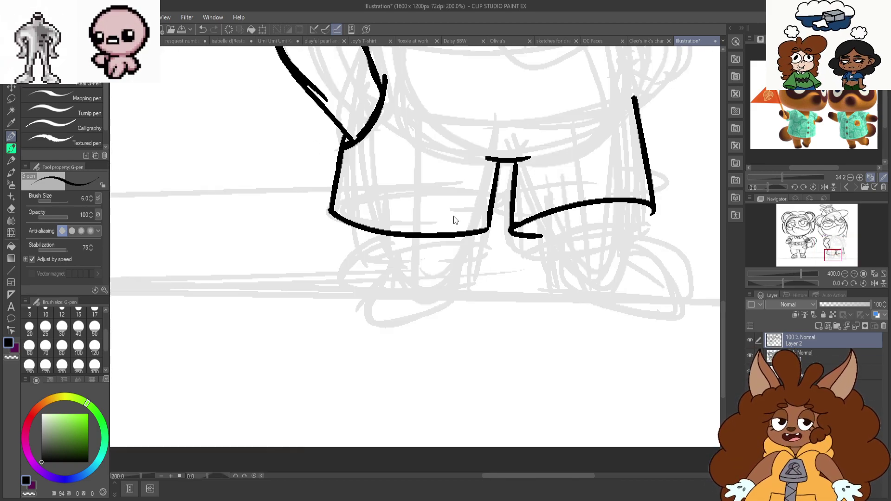
{"action": "scroll", "coordinate": [332, 222], "scroll_direction": "up", "scroll_amount": 2}
{"action": "scroll", "coordinate": [451, 326], "scroll_direction": "up", "scroll_amount": 3}
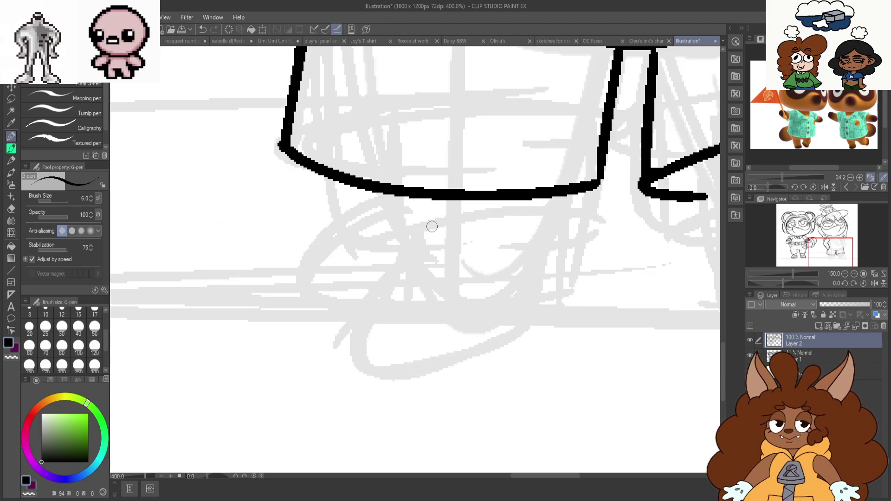
{"action": "mouse_move", "coordinate": [398, 189]}
{"action": "left_mouse_down"}
{"action": "mouse_move", "coordinate": [408, 238]}
{"action": "mouse_move", "coordinate": [319, 314]}
{"action": "mouse_move", "coordinate": [404, 239]}
{"action": "mouse_move", "coordinate": [346, 319]}
{"action": "mouse_move", "coordinate": [577, 249]}
{"action": "mouse_move", "coordinate": [564, 196]}
{"action": "left_mouse_up"}
{"action": "key", "text": "ctrl+z"}
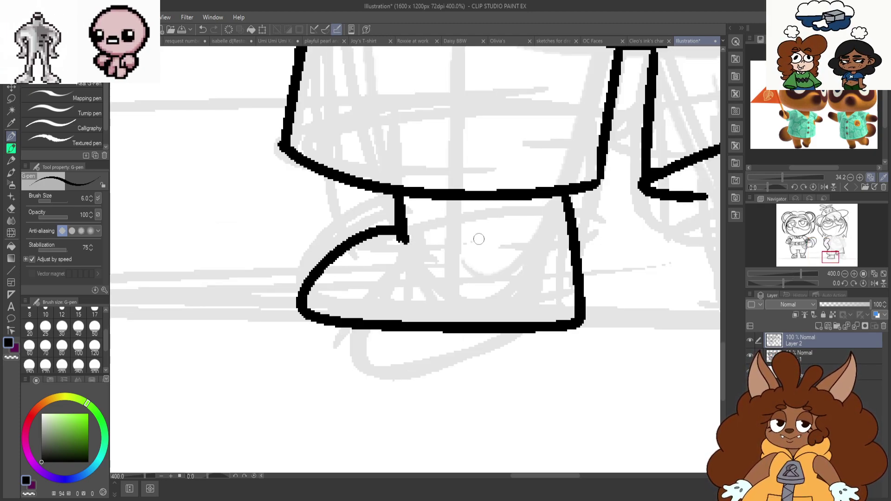
{"action": "mouse_move", "coordinate": [354, 247]}
{"action": "left_mouse_down"}
{"action": "mouse_move", "coordinate": [374, 296]}
{"action": "mouse_move", "coordinate": [572, 298]}
{"action": "left_mouse_up"}
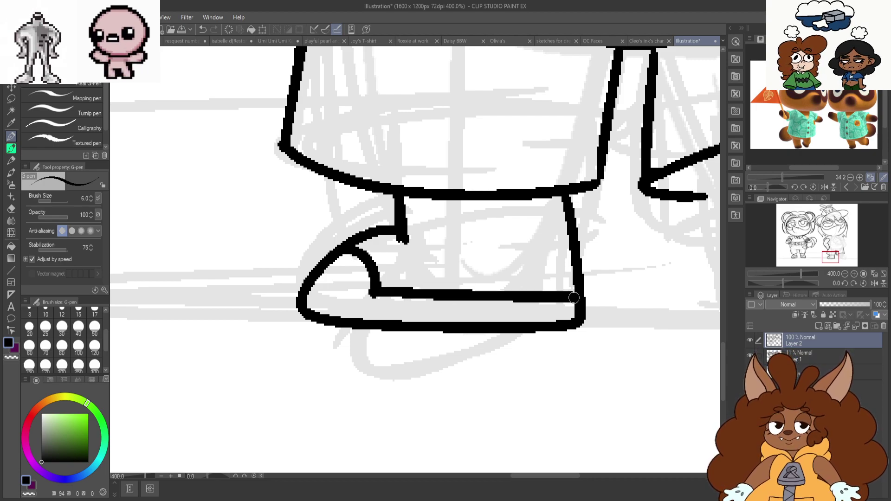
{"action": "key", "text": "ctrl+z"}
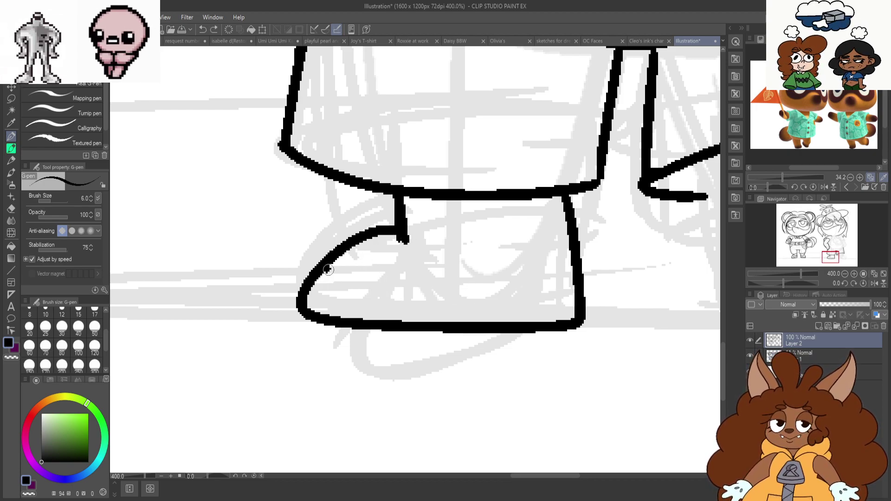
{"action": "mouse_move", "coordinate": [327, 270]}
{"action": "left_mouse_down"}
{"action": "mouse_move", "coordinate": [470, 282]}
{"action": "mouse_move", "coordinate": [560, 261]}
{"action": "left_mouse_up"}
{"action": "scroll", "coordinate": [368, 292], "scroll_direction": "down", "scroll_amount": 2}
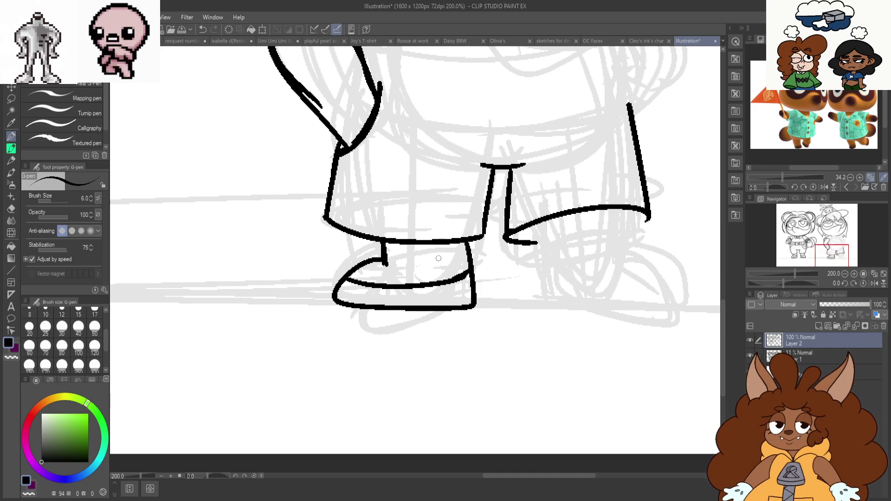
{"action": "scroll", "coordinate": [394, 271], "scroll_direction": "up", "scroll_amount": 2}
{"action": "key", "text": "ctrl+z"}
{"action": "mouse_move", "coordinate": [328, 260]}
{"action": "left_mouse_down"}
{"action": "mouse_move", "coordinate": [448, 304]}
{"action": "mouse_move", "coordinate": [502, 304]}
{"action": "left_mouse_up"}
{"action": "scroll", "coordinate": [383, 295], "scroll_direction": "down", "scroll_amount": 2}
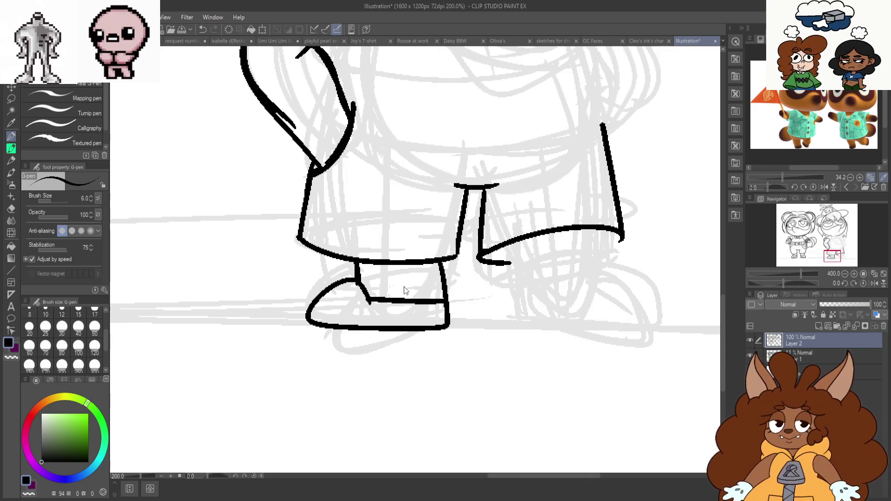
{"action": "scroll", "coordinate": [467, 262], "scroll_direction": "up", "scroll_amount": 2}
{"action": "left_click_drag", "start_coordinate": [419, 257], "coordinate": [426, 325]}
{"action": "key", "text": "ctrl+z"}
{"action": "key", "text": "ctrl+z"}
{"action": "key", "text": "ctrl+z"}
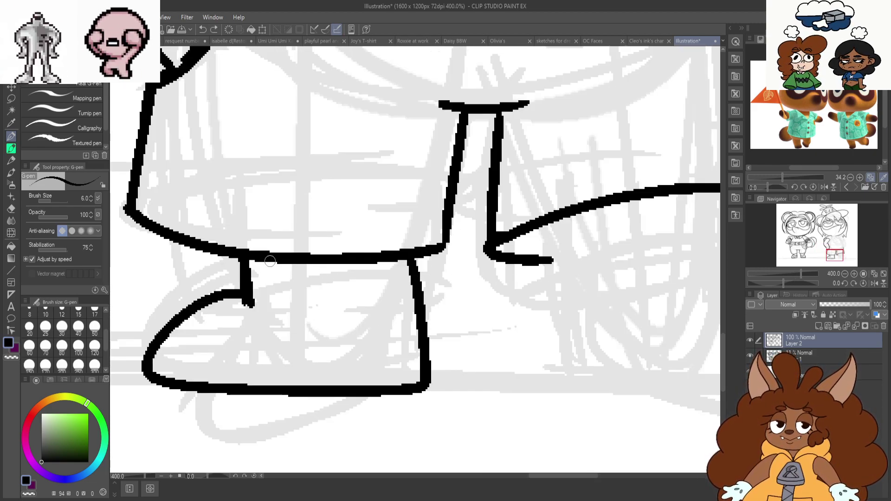
Redraw the left shoe with a fuller rounded toe and ink its dipping top opening up to the heel
{"action": "key", "text": "ctrl+z"}
{"action": "mouse_move", "coordinate": [295, 318]}
{"action": "left_mouse_down"}
{"action": "mouse_move", "coordinate": [209, 274]}
{"action": "mouse_move", "coordinate": [318, 386]}
{"action": "mouse_move", "coordinate": [398, 269]}
{"action": "left_mouse_up"}
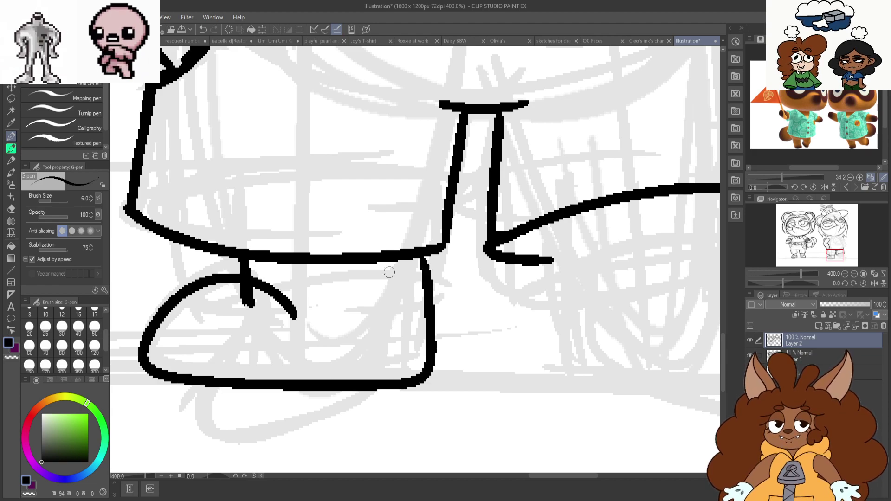
{"action": "mouse_move", "coordinate": [295, 312]}
{"action": "left_mouse_down"}
{"action": "mouse_move", "coordinate": [395, 305]}
{"action": "mouse_move", "coordinate": [426, 279]}
{"action": "left_mouse_up"}
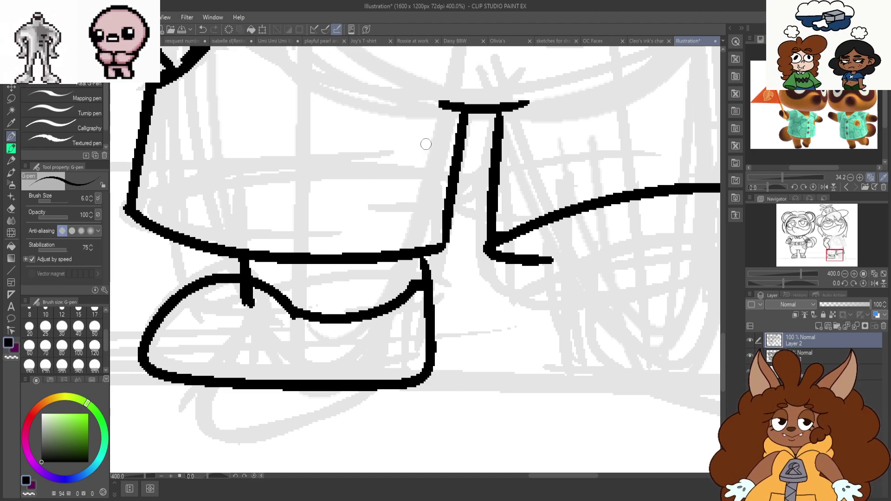
Ink the toe cap seam and the straight sole line across the left shoe
{"action": "scroll", "coordinate": [408, 186], "scroll_direction": "down", "scroll_amount": 3}
{"action": "scroll", "coordinate": [397, 246], "scroll_direction": "up", "scroll_amount": 5}
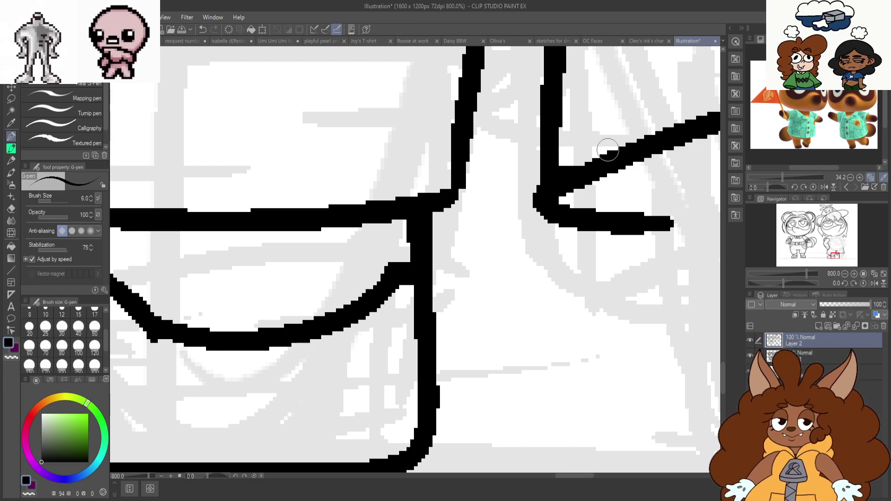
{"action": "scroll", "coordinate": [490, 114], "scroll_direction": "down", "scroll_amount": 2}
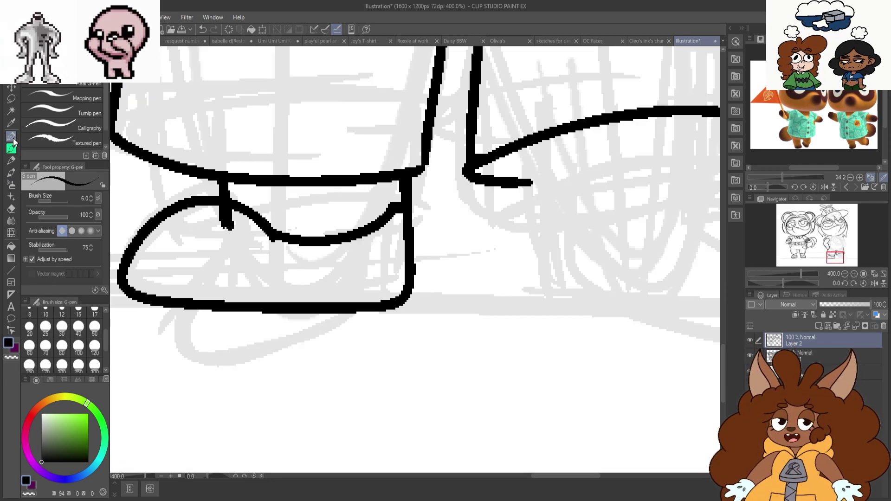
{"action": "scroll", "coordinate": [204, 213], "scroll_direction": "up", "scroll_amount": 2}
{"action": "mouse_move", "coordinate": [203, 201]}
{"action": "left_mouse_down"}
{"action": "mouse_move", "coordinate": [219, 212]}
{"action": "mouse_move", "coordinate": [238, 330]}
{"action": "left_mouse_up"}
{"action": "scroll", "coordinate": [368, 244], "scroll_direction": "down", "scroll_amount": 2}
{"action": "left_click_drag", "start_coordinate": [209, 285], "coordinate": [486, 286]}
{"action": "scroll", "coordinate": [289, 288], "scroll_direction": "up", "scroll_amount": 2}
{"action": "scroll", "coordinate": [250, 288], "scroll_direction": "down", "scroll_amount": 4}
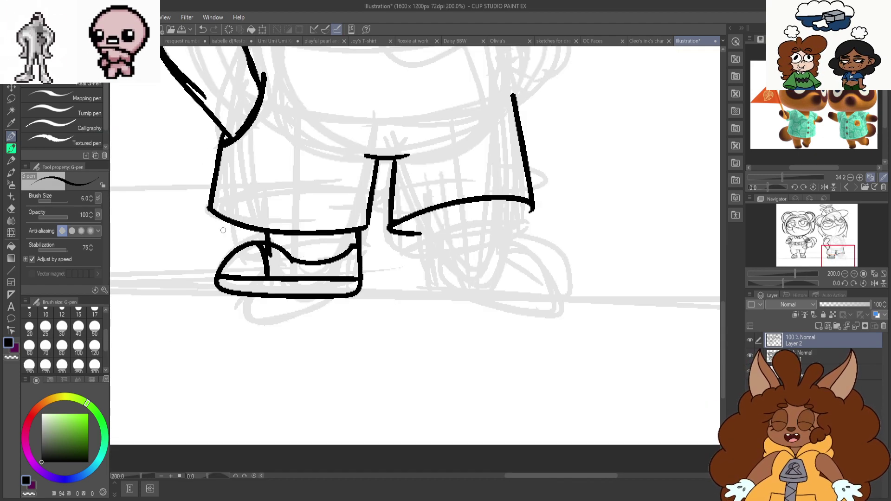
Erase the ankle line overlapping the inside of the left shoe with the Hard eraser
{"action": "left_click", "coordinate": [18, 211]}
{"action": "scroll", "coordinate": [260, 256], "scroll_direction": "up", "scroll_amount": 4}
{"action": "mouse_move", "coordinate": [290, 223]}
{"action": "left_mouse_down"}
{"action": "mouse_move", "coordinate": [317, 271]}
{"action": "mouse_move", "coordinate": [305, 231]}
{"action": "left_mouse_up"}
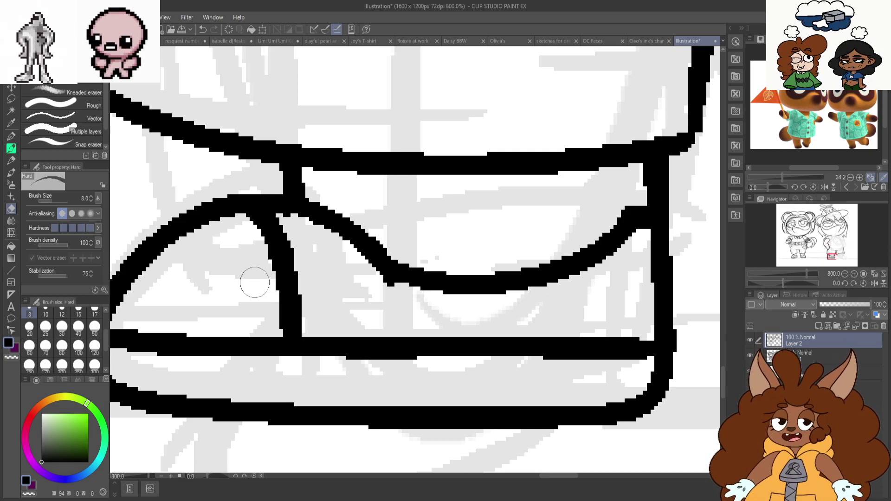
{"action": "scroll", "coordinate": [250, 279], "scroll_direction": "down", "scroll_amount": 4}
{"action": "scroll", "coordinate": [355, 305], "scroll_direction": "up", "scroll_amount": 4}
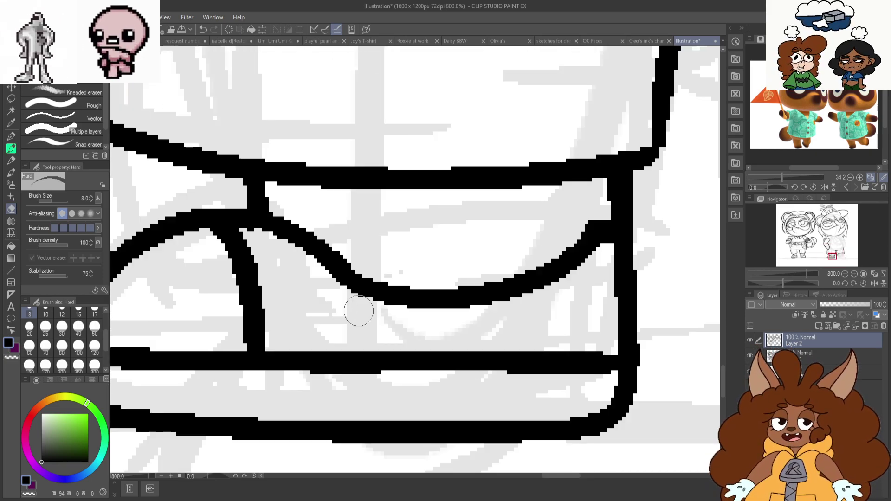
{"action": "scroll", "coordinate": [365, 309], "scroll_direction": "down", "scroll_amount": 4}
{"action": "scroll", "coordinate": [563, 288], "scroll_direction": "up", "scroll_amount": 2}
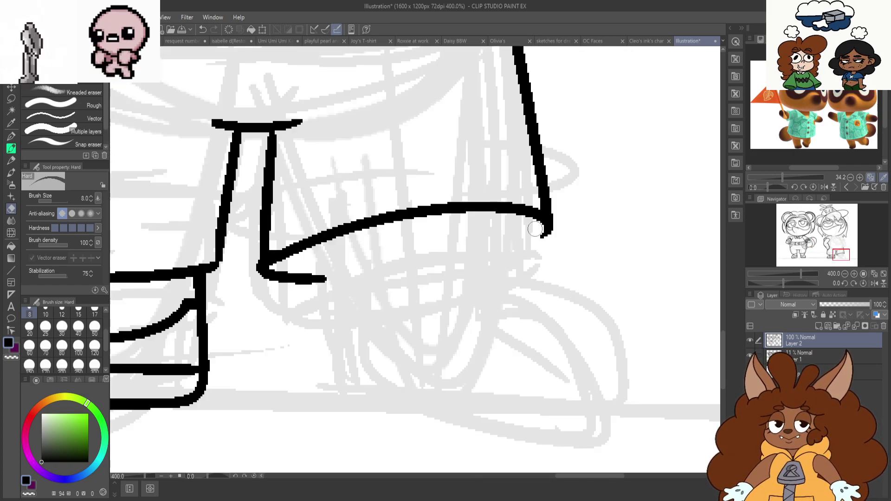
Switch back to the G-pen and ink the right ankle lines and the outline of the right shoe
{"action": "left_click", "coordinate": [11, 136]}
{"action": "scroll", "coordinate": [464, 209], "scroll_direction": "down", "scroll_amount": 2}
{"action": "scroll", "coordinate": [491, 202], "scroll_direction": "up", "scroll_amount": 2}
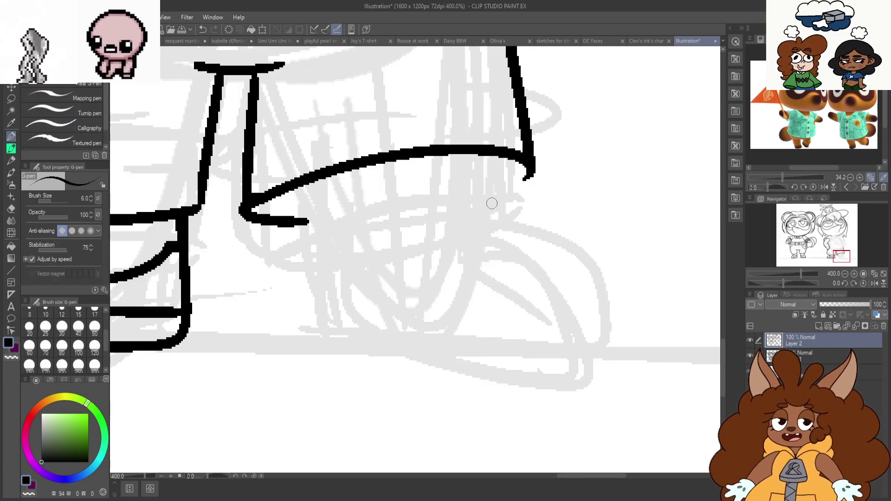
{"action": "left_click", "coordinate": [872, 285]}
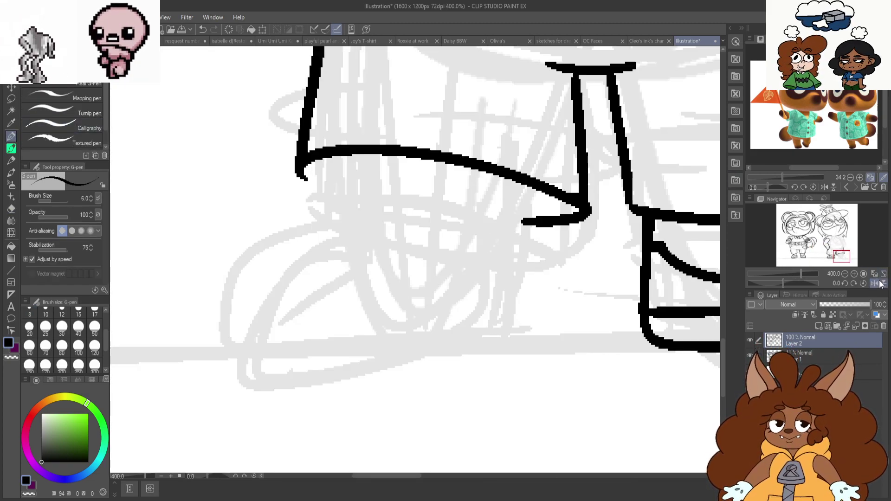
{"action": "left_click", "coordinate": [874, 284]}
{"action": "scroll", "coordinate": [403, 259], "scroll_direction": "down", "scroll_amount": 2}
{"action": "scroll", "coordinate": [359, 231], "scroll_direction": "up", "scroll_amount": 2}
{"action": "mouse_move", "coordinate": [348, 216]}
{"action": "left_mouse_down"}
{"action": "mouse_move", "coordinate": [359, 358]}
{"action": "mouse_move", "coordinate": [430, 366]}
{"action": "mouse_move", "coordinate": [352, 255]}
{"action": "mouse_move", "coordinate": [411, 377]}
{"action": "mouse_move", "coordinate": [608, 380]}
{"action": "mouse_move", "coordinate": [496, 256]}
{"action": "left_mouse_up"}
{"action": "key", "text": "ctrl+z"}
{"action": "key", "text": "ctrl+z"}
{"action": "mouse_move", "coordinate": [360, 212]}
{"action": "left_mouse_down"}
{"action": "mouse_move", "coordinate": [369, 364]}
{"action": "mouse_move", "coordinate": [629, 346]}
{"action": "mouse_move", "coordinate": [466, 264]}
{"action": "left_mouse_up"}
{"action": "left_click_drag", "start_coordinate": [499, 182], "coordinate": [502, 253]}
Complete the right shoe with its top opening, toe cap seam and sole line
{"action": "scroll", "coordinate": [502, 253], "scroll_direction": "down", "scroll_amount": 2}
{"action": "scroll", "coordinate": [501, 253], "scroll_direction": "up", "scroll_amount": 2}
{"action": "mouse_move", "coordinate": [578, 251]}
{"action": "left_mouse_down"}
{"action": "mouse_move", "coordinate": [551, 260]}
{"action": "mouse_move", "coordinate": [515, 299]}
{"action": "mouse_move", "coordinate": [408, 294]}
{"action": "mouse_move", "coordinate": [378, 268]}
{"action": "left_mouse_up"}
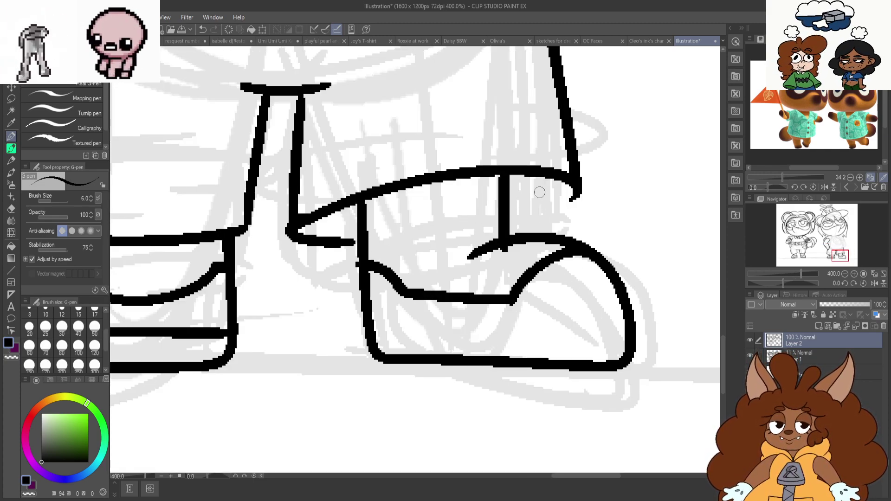
{"action": "scroll", "coordinate": [538, 187], "scroll_direction": "down", "scroll_amount": 2}
{"action": "scroll", "coordinate": [486, 224], "scroll_direction": "up", "scroll_amount": 2}
{"action": "mouse_move", "coordinate": [426, 293]}
{"action": "left_mouse_down"}
{"action": "mouse_move", "coordinate": [673, 291]}
{"action": "mouse_move", "coordinate": [425, 291]}
{"action": "left_mouse_up"}
{"action": "key", "text": "ctrl+z"}
{"action": "scroll", "coordinate": [424, 291], "scroll_direction": "down", "scroll_amount": 2}
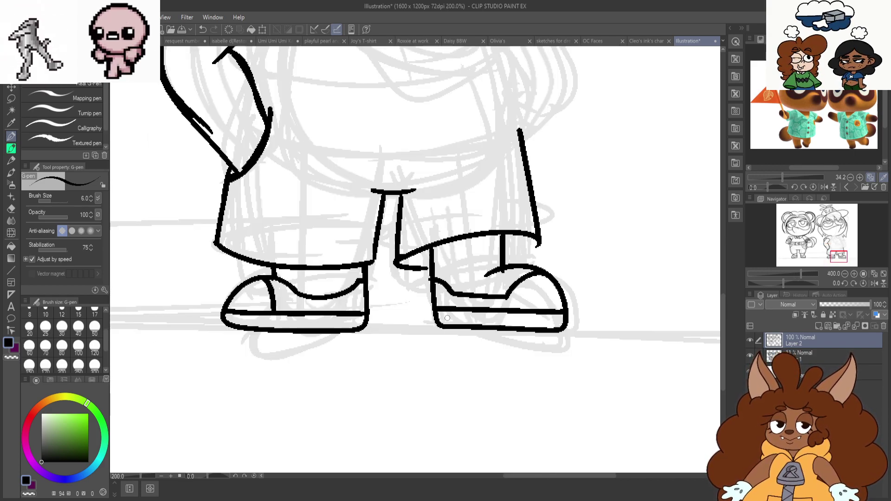
Ink the back edge of the right shorts hem on both sides of the ankle to close the leg opening
{"action": "scroll", "coordinate": [442, 277], "scroll_direction": "up", "scroll_amount": 4}
{"action": "scroll", "coordinate": [466, 299], "scroll_direction": "down", "scroll_amount": 2}
{"action": "scroll", "coordinate": [464, 298], "scroll_direction": "up", "scroll_amount": 2}
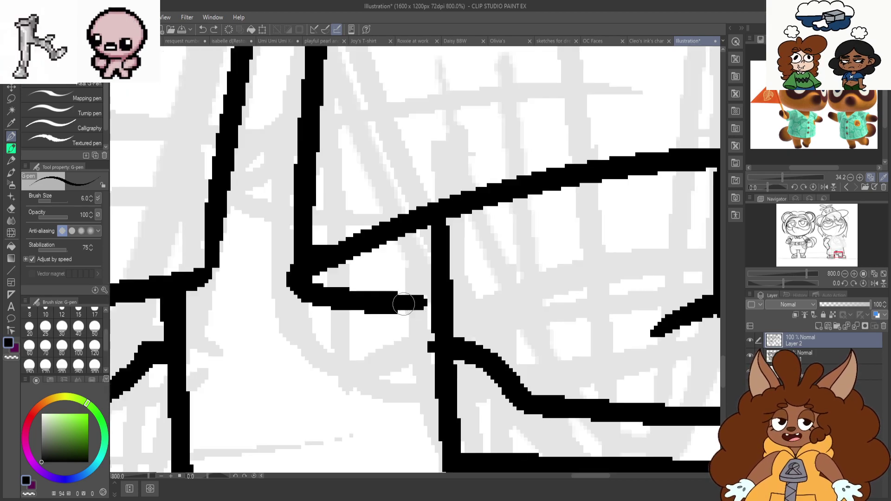
{"action": "scroll", "coordinate": [501, 285], "scroll_direction": "down", "scroll_amount": 2}
{"action": "scroll", "coordinate": [502, 285], "scroll_direction": "up", "scroll_amount": 2}
{"action": "left_click_drag", "start_coordinate": [664, 246], "coordinate": [528, 298]}
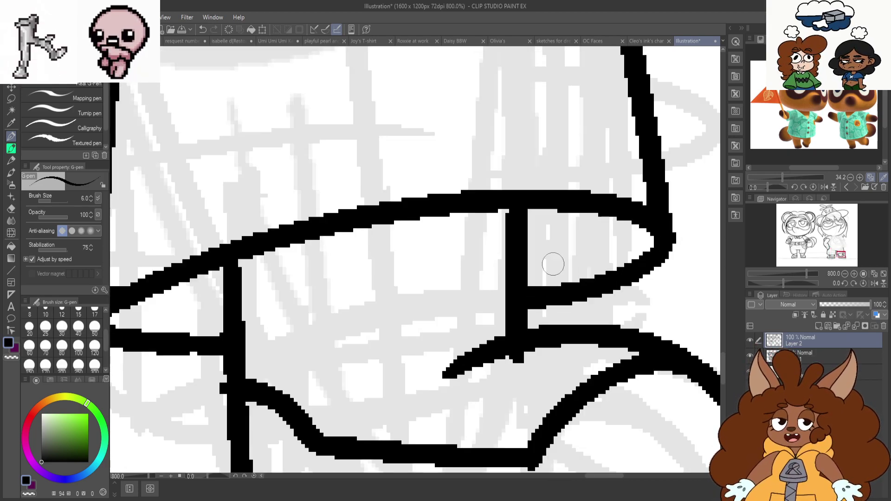
{"action": "scroll", "coordinate": [579, 230], "scroll_direction": "down", "scroll_amount": 5}
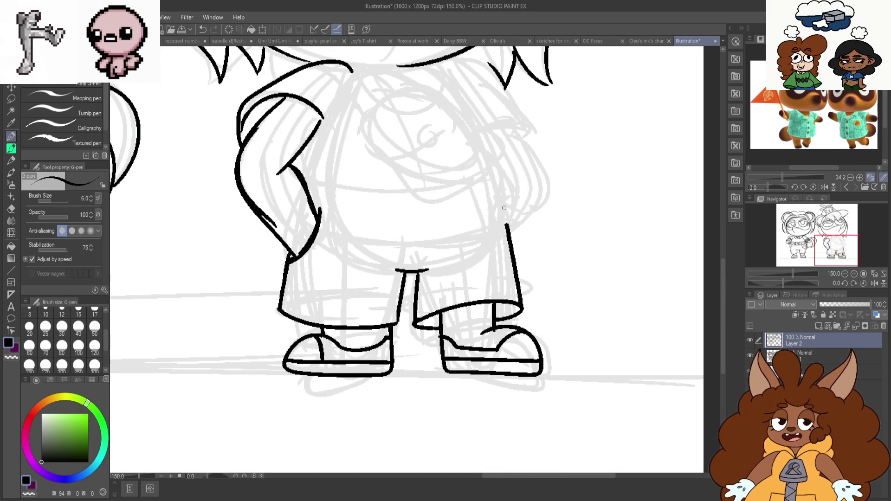
{"action": "scroll", "coordinate": [497, 142], "scroll_direction": "up", "scroll_amount": 1}
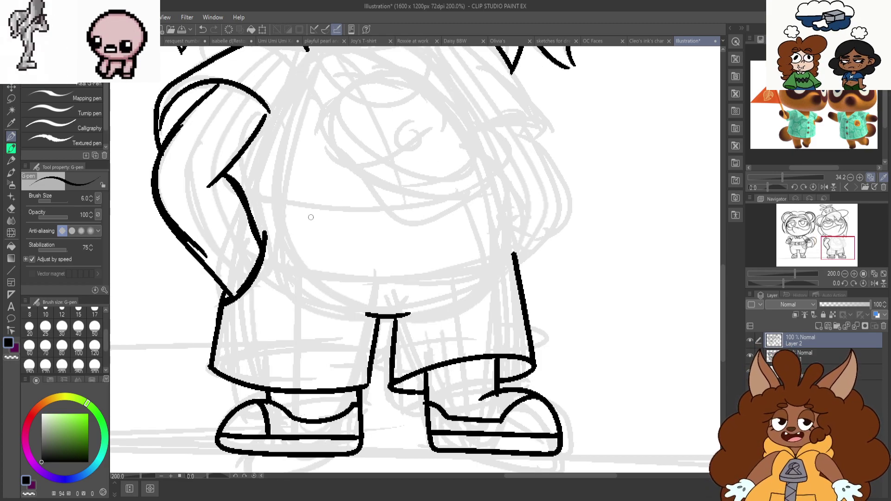
Ink the crease at the left inner elbow, then the shirt's right side and wavy hem running to the bent arm
{"action": "scroll", "coordinate": [292, 274], "scroll_direction": "down", "scroll_amount": 1}
{"action": "scroll", "coordinate": [301, 140], "scroll_direction": "up", "scroll_amount": 1}
{"action": "left_click_drag", "start_coordinate": [295, 122], "coordinate": [244, 242]}
{"action": "key", "text": "ctrl+z"}
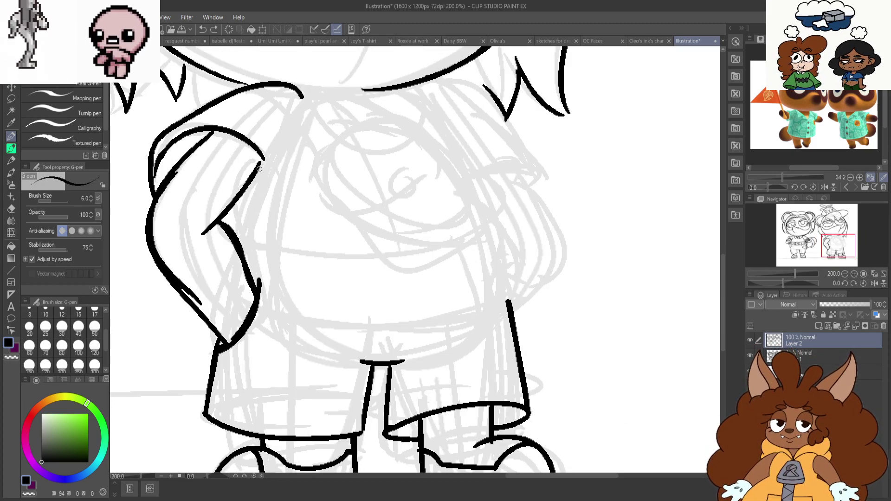
{"action": "left_click_drag", "start_coordinate": [259, 168], "coordinate": [225, 242]}
{"action": "mouse_move", "coordinate": [451, 122]}
{"action": "left_mouse_down"}
{"action": "mouse_move", "coordinate": [498, 224]}
{"action": "mouse_move", "coordinate": [513, 333]}
{"action": "mouse_move", "coordinate": [293, 347]}
{"action": "mouse_move", "coordinate": [250, 326]}
{"action": "left_mouse_up"}
{"action": "key", "text": "ctrl+z"}
{"action": "mouse_move", "coordinate": [449, 123]}
{"action": "left_mouse_down"}
{"action": "mouse_move", "coordinate": [525, 292]}
{"action": "mouse_move", "coordinate": [379, 333]}
{"action": "mouse_move", "coordinate": [249, 324]}
{"action": "left_mouse_up"}
Ink the small crossbody bag on the chest with its upper strap, curved flap, round clasp and rounded body
{"action": "scroll", "coordinate": [346, 336], "scroll_direction": "down", "scroll_amount": 1}
{"action": "scroll", "coordinate": [367, 185], "scroll_direction": "up", "scroll_amount": 3}
{"action": "left_click_drag", "start_coordinate": [226, 100], "coordinate": [329, 174]}
{"action": "left_click_drag", "start_coordinate": [200, 166], "coordinate": [279, 225]}
{"action": "mouse_move", "coordinate": [444, 182]}
{"action": "left_mouse_down"}
{"action": "mouse_move", "coordinate": [376, 163]}
{"action": "mouse_move", "coordinate": [382, 422]}
{"action": "left_mouse_up"}
{"action": "mouse_move", "coordinate": [351, 184]}
{"action": "left_mouse_down"}
{"action": "mouse_move", "coordinate": [468, 190]}
{"action": "mouse_move", "coordinate": [555, 417]}
{"action": "mouse_move", "coordinate": [371, 417]}
{"action": "left_mouse_up"}
{"action": "mouse_move", "coordinate": [281, 320]}
{"action": "left_mouse_down"}
{"action": "mouse_move", "coordinate": [344, 325]}
{"action": "mouse_move", "coordinate": [499, 239]}
{"action": "left_mouse_up"}
{"action": "key", "text": "ctrl+z"}
{"action": "key", "text": "ctrl+z"}
{"action": "key", "text": "ctrl+z"}
{"action": "key", "text": "ctrl+z"}
{"action": "mouse_move", "coordinate": [265, 212]}
{"action": "left_mouse_down"}
{"action": "mouse_move", "coordinate": [239, 300]}
{"action": "mouse_move", "coordinate": [320, 360]}
{"action": "mouse_move", "coordinate": [518, 253]}
{"action": "mouse_move", "coordinate": [309, 359]}
{"action": "left_mouse_up"}
{"action": "mouse_move", "coordinate": [423, 284]}
{"action": "left_mouse_down"}
{"action": "mouse_move", "coordinate": [445, 297]}
{"action": "mouse_move", "coordinate": [420, 221]}
{"action": "left_mouse_up"}
{"action": "mouse_move", "coordinate": [297, 282]}
{"action": "left_mouse_down"}
{"action": "mouse_move", "coordinate": [402, 381]}
{"action": "mouse_move", "coordinate": [509, 194]}
{"action": "mouse_move", "coordinate": [470, 168]}
{"action": "left_mouse_up"}
{"action": "scroll", "coordinate": [401, 286], "scroll_direction": "down", "scroll_amount": 2}
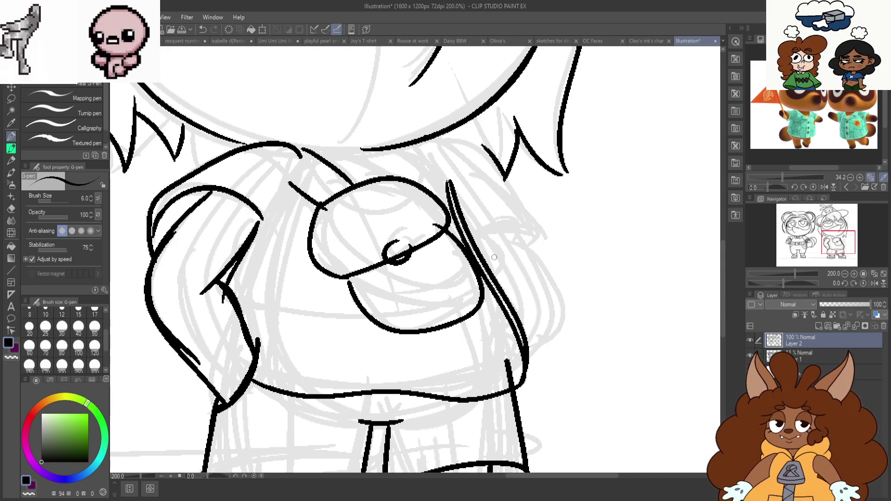
Ink the remaining strap segments around the bag and close the gap in the chin line above the neck
{"action": "scroll", "coordinate": [465, 278], "scroll_direction": "up", "scroll_amount": 2}
{"action": "left_click_drag", "start_coordinate": [504, 304], "coordinate": [571, 365]}
{"action": "left_click_drag", "start_coordinate": [485, 354], "coordinate": [498, 365]}
{"action": "scroll", "coordinate": [498, 364], "scroll_direction": "down", "scroll_amount": 2}
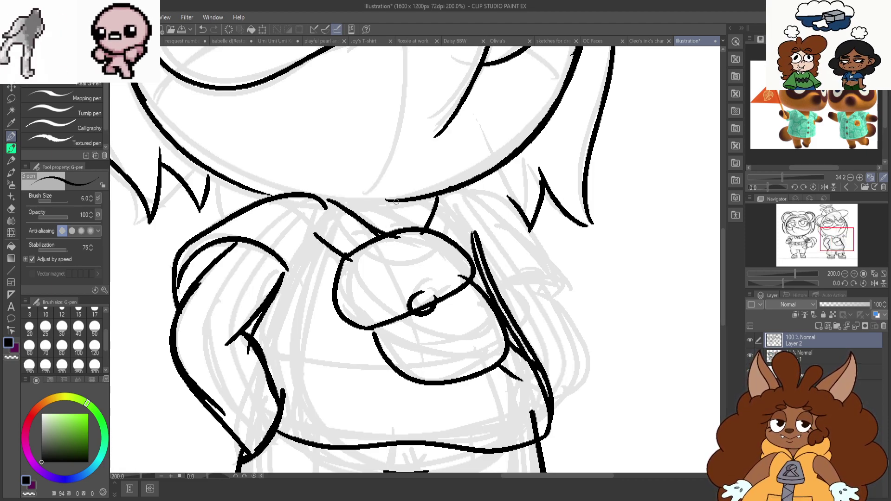
{"action": "left_click_drag", "start_coordinate": [398, 201], "coordinate": [330, 201]}
Ink the shirt's right sleeve from the shoulder down to its hem
{"action": "mouse_move", "coordinate": [456, 186]}
{"action": "left_mouse_down"}
{"action": "mouse_move", "coordinate": [581, 307]}
{"action": "mouse_move", "coordinate": [506, 305]}
{"action": "left_mouse_up"}
{"action": "scroll", "coordinate": [547, 288], "scroll_direction": "down", "scroll_amount": 1}
{"action": "scroll", "coordinate": [558, 353], "scroll_direction": "up", "scroll_amount": 1}
{"action": "left_click_drag", "start_coordinate": [550, 263], "coordinate": [547, 416]}
{"action": "scroll", "coordinate": [560, 377], "scroll_direction": "up", "scroll_amount": 2}
{"action": "key", "text": "ctrl+z"}
Ink the right arm curving down from the sleeve and tucked behind the shirt
{"action": "mouse_move", "coordinate": [542, 174]}
{"action": "left_mouse_down"}
{"action": "mouse_move", "coordinate": [579, 238]}
{"action": "mouse_move", "coordinate": [529, 454]}
{"action": "left_mouse_up"}
{"action": "left_click_drag", "start_coordinate": [480, 250], "coordinate": [577, 267]}
{"action": "key", "text": "ctrl+z"}
{"action": "mouse_move", "coordinate": [557, 206]}
{"action": "left_mouse_down"}
{"action": "mouse_move", "coordinate": [593, 400]}
{"action": "mouse_move", "coordinate": [524, 467]}
{"action": "left_mouse_up"}
{"action": "scroll", "coordinate": [516, 326], "scroll_direction": "down", "scroll_amount": 2}
{"action": "scroll", "coordinate": [522, 181], "scroll_direction": "down", "scroll_amount": 1}
{"action": "scroll", "coordinate": [539, 331], "scroll_direction": "up", "scroll_amount": 1}
{"action": "key", "text": "ctrl+z"}
{"action": "mouse_move", "coordinate": [539, 229]}
{"action": "left_mouse_down"}
{"action": "mouse_move", "coordinate": [546, 304]}
{"action": "mouse_move", "coordinate": [505, 365]}
{"action": "left_mouse_up"}
{"action": "scroll", "coordinate": [495, 335], "scroll_direction": "down", "scroll_amount": 4}
{"action": "scroll", "coordinate": [415, 222], "scroll_direction": "up", "scroll_amount": 2}
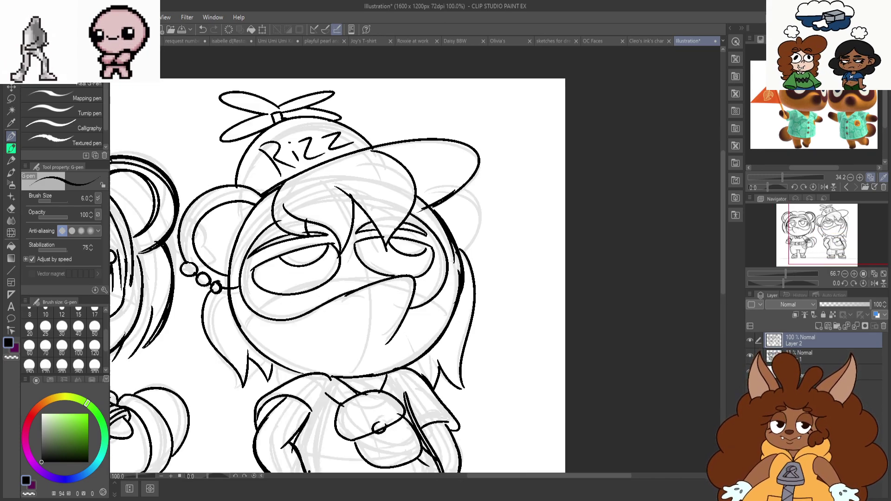
Review the inked line art of both characters at close range and as a whole
{"action": "scroll", "coordinate": [355, 343], "scroll_direction": "down", "scroll_amount": 3}
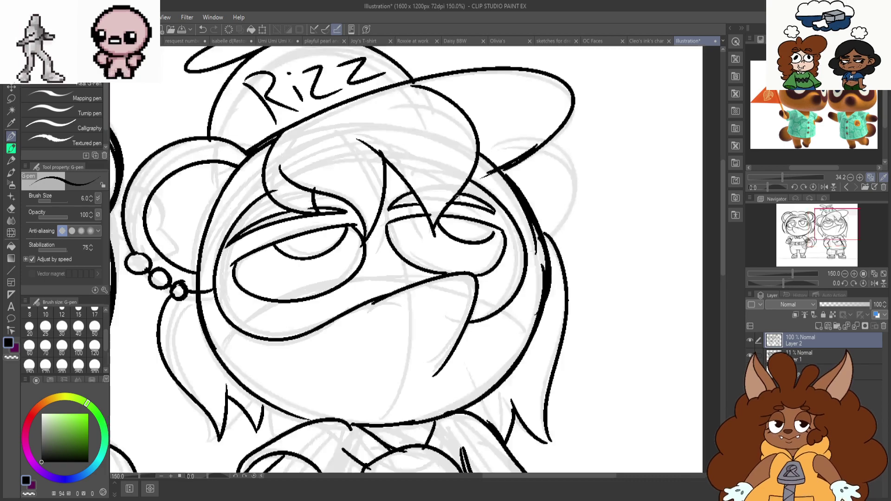
{"action": "scroll", "coordinate": [379, 337], "scroll_direction": "up", "scroll_amount": 1}
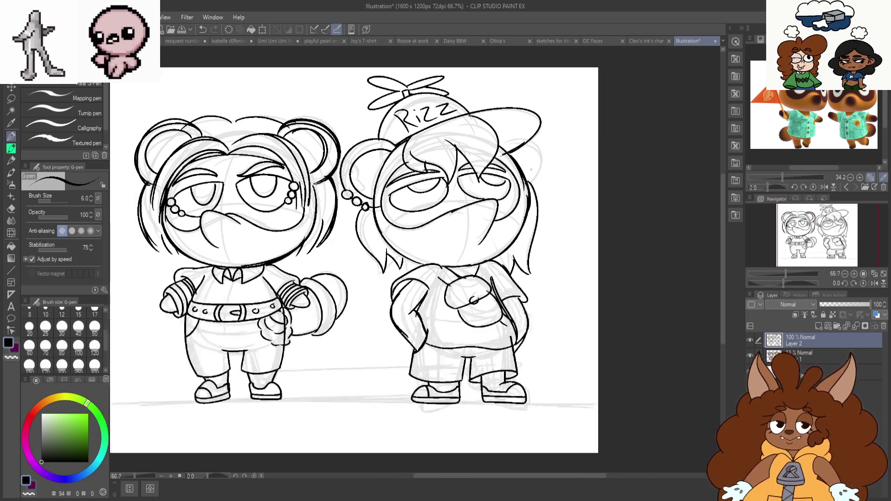
{"action": "scroll", "coordinate": [486, 249], "scroll_direction": "up", "scroll_amount": 1}
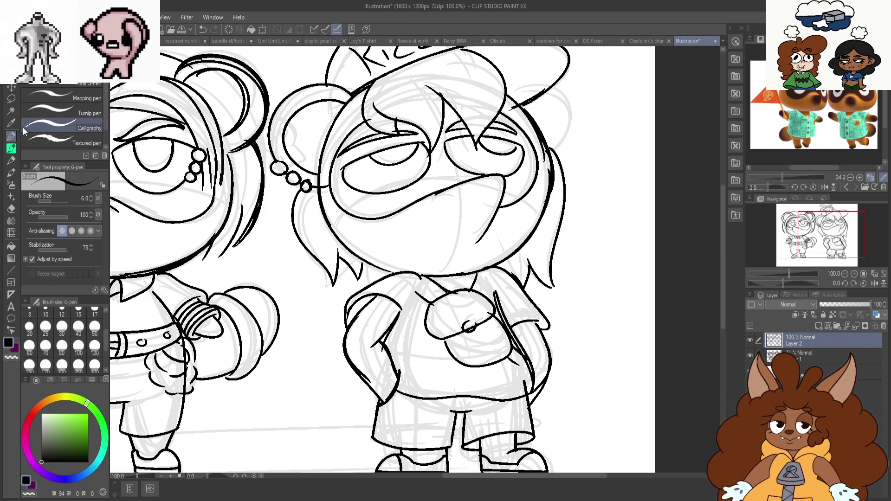
{"action": "key", "text": "ctrl+minus"}
{"action": "key", "text": "ctrl+minus"}
{"action": "key", "text": "ctrl+minus"}
{"action": "key", "text": "ctrl+plus"}
{"action": "key", "text": "ctrl+plus"}
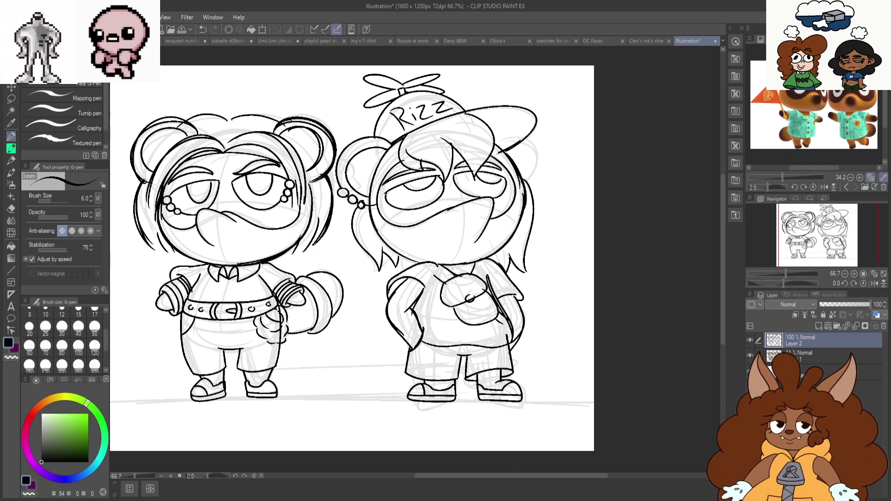
Thicken the outline of the left hair lock hanging below the ear beads
{"action": "scroll", "coordinate": [375, 220], "scroll_direction": "up", "scroll_amount": 3}
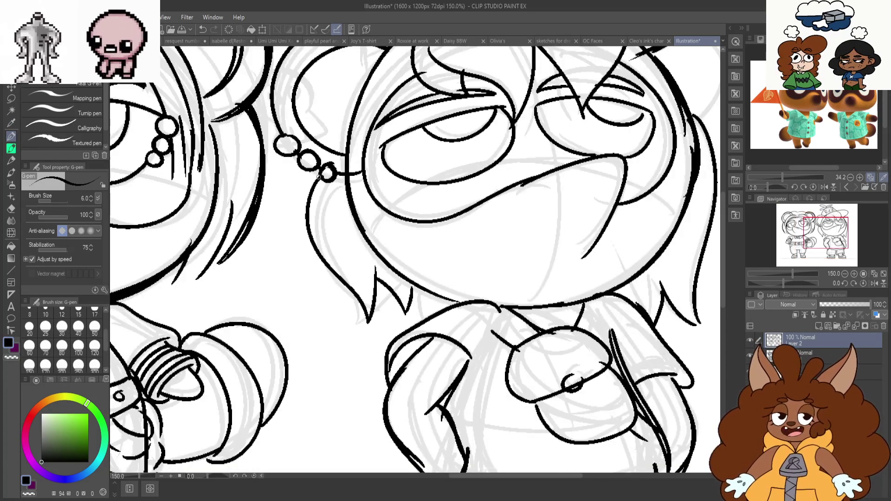
{"action": "mouse_move", "coordinate": [319, 182]}
{"action": "left_mouse_down"}
{"action": "mouse_move", "coordinate": [302, 194]}
{"action": "mouse_move", "coordinate": [360, 311]}
{"action": "mouse_move", "coordinate": [375, 267]}
{"action": "left_mouse_up"}
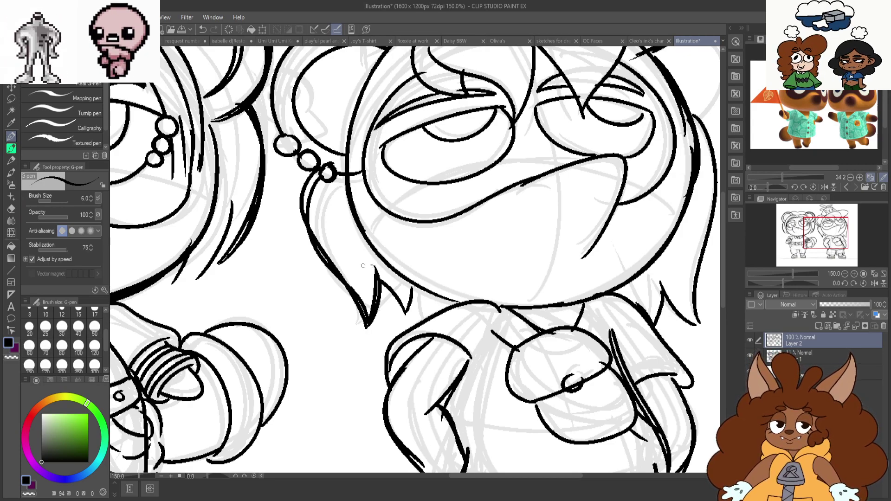
{"action": "scroll", "coordinate": [450, 267], "scroll_direction": "down", "scroll_amount": 2}
{"action": "scroll", "coordinate": [558, 283], "scroll_direction": "up", "scroll_amount": 1}
{"action": "scroll", "coordinate": [515, 281], "scroll_direction": "down", "scroll_amount": 2}
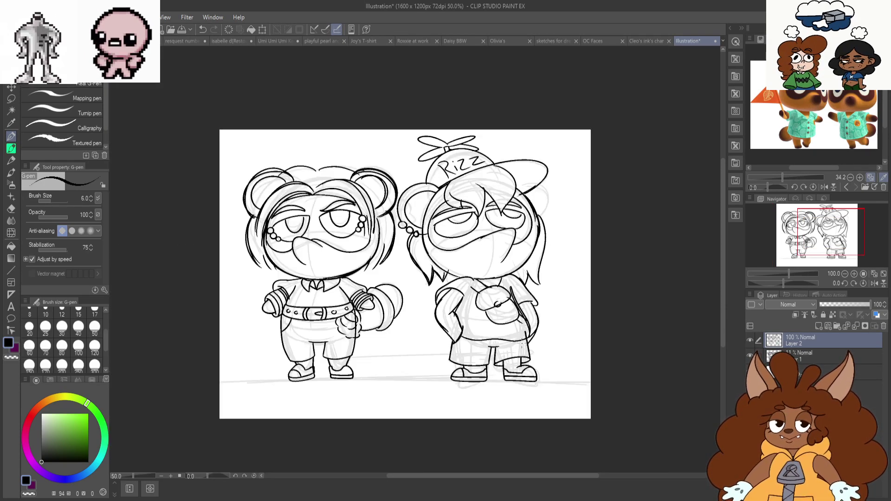
Ink the shirt's left side inside the bent arm and thicken its hem and right side
{"action": "scroll", "coordinate": [518, 357], "scroll_direction": "up", "scroll_amount": 1}
{"action": "scroll", "coordinate": [447, 325], "scroll_direction": "up", "scroll_amount": 3}
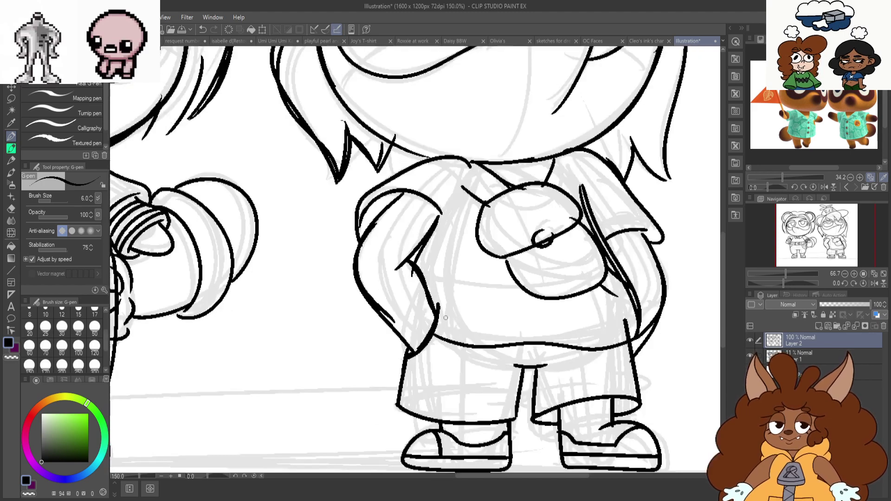
{"action": "left_click_drag", "start_coordinate": [418, 267], "coordinate": [414, 328]}
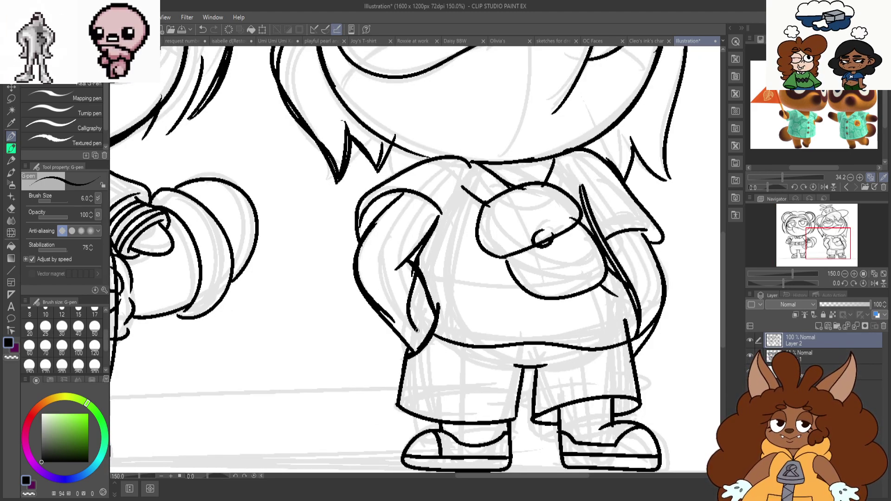
{"action": "key", "text": "ctrl+z"}
{"action": "key", "text": "ctrl+z"}
{"action": "left_click_drag", "start_coordinate": [474, 346], "coordinate": [550, 349]}
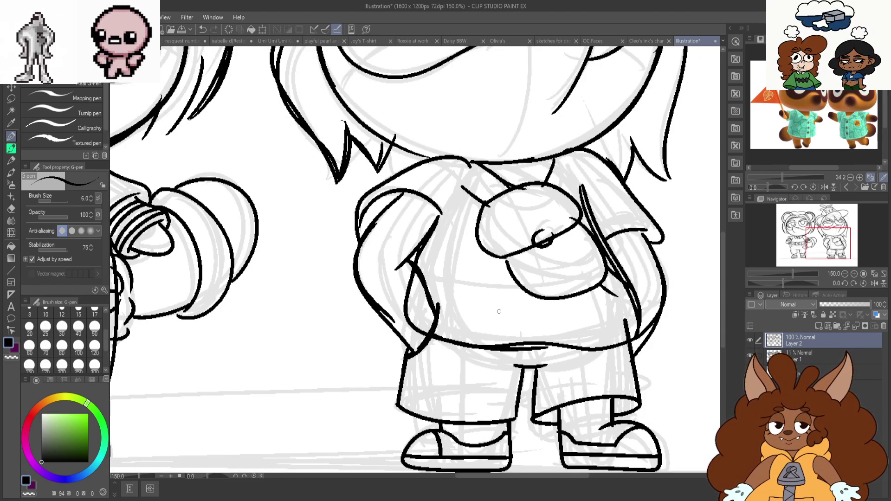
{"action": "left_click_drag", "start_coordinate": [588, 204], "coordinate": [587, 346]}
{"action": "scroll", "coordinate": [450, 320], "scroll_direction": "down", "scroll_amount": 4}
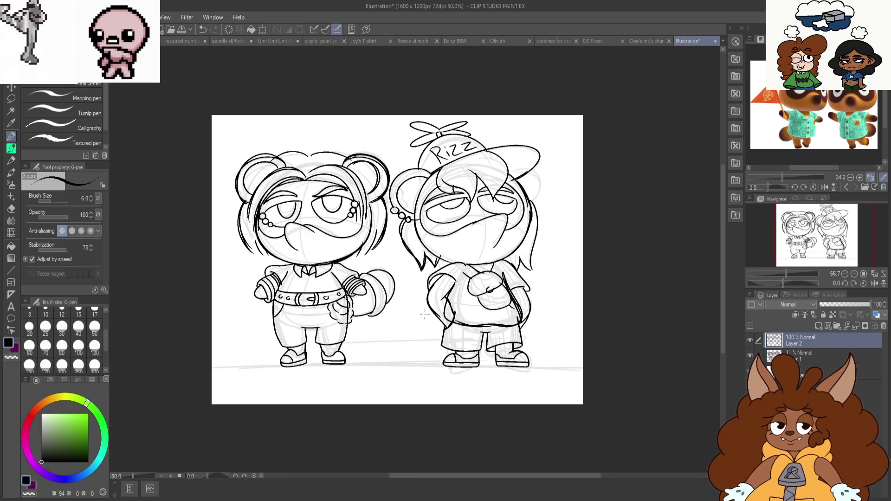
{"action": "scroll", "coordinate": [381, 381], "scroll_direction": "up", "scroll_amount": 1}
{"action": "scroll", "coordinate": [382, 381], "scroll_direction": "down", "scroll_amount": 1}
{"action": "scroll", "coordinate": [248, 123], "scroll_direction": "up", "scroll_amount": 3}
{"action": "mouse_move", "coordinate": [271, 117]}
{"action": "left_mouse_down"}
{"action": "mouse_move", "coordinate": [213, 132]}
{"action": "mouse_move", "coordinate": [241, 235]}
{"action": "left_mouse_up"}
{"action": "key", "text": "ctrl+z"}
{"action": "left_click_drag", "start_coordinate": [218, 124], "coordinate": [220, 235]}
{"action": "left_click_drag", "start_coordinate": [194, 138], "coordinate": [339, 151]}
{"action": "key", "text": "ctrl+z"}
{"action": "key", "text": "ctrl+z"}
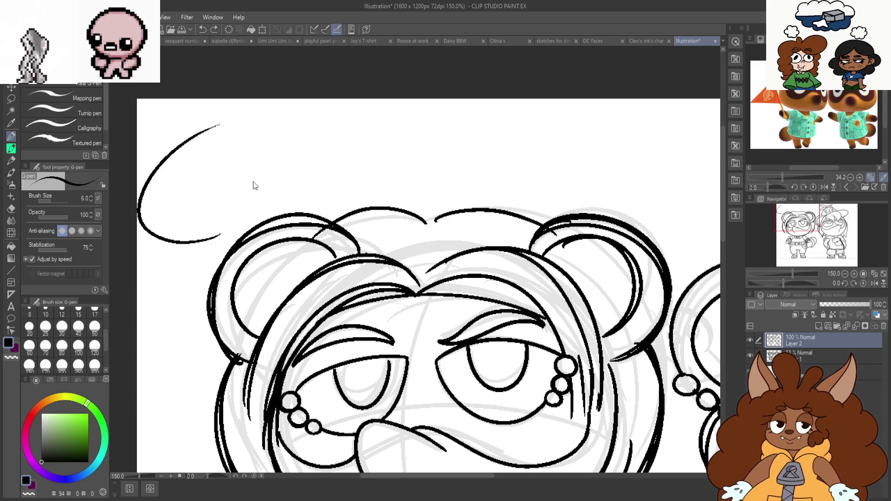
{"action": "mouse_move", "coordinate": [269, 106]}
{"action": "left_mouse_down"}
{"action": "mouse_move", "coordinate": [168, 166]}
{"action": "mouse_move", "coordinate": [234, 226]}
{"action": "left_mouse_up"}
{"action": "key", "text": "ctrl+z"}
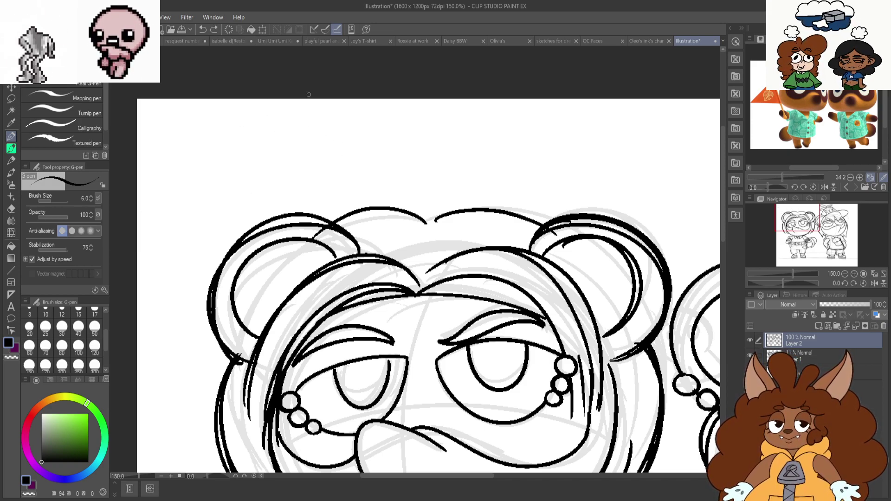
Redraw the cap brim in a narrower shape with a new upper edge and a curved underside meeting at the tip
{"action": "scroll", "coordinate": [616, 301], "scroll_direction": "down", "scroll_amount": 3}
{"action": "scroll", "coordinate": [607, 140], "scroll_direction": "up", "scroll_amount": 2}
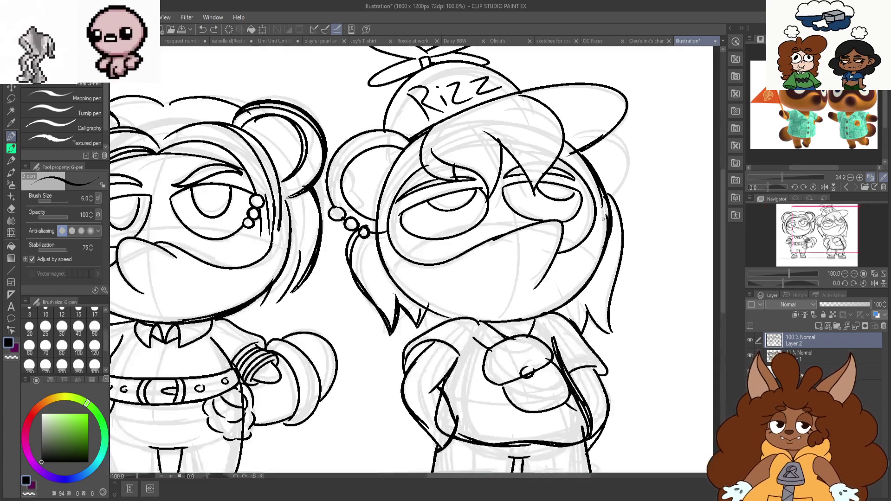
{"action": "scroll", "coordinate": [608, 139], "scroll_direction": "down", "scroll_amount": 1}
{"action": "scroll", "coordinate": [607, 140], "scroll_direction": "up", "scroll_amount": 1}
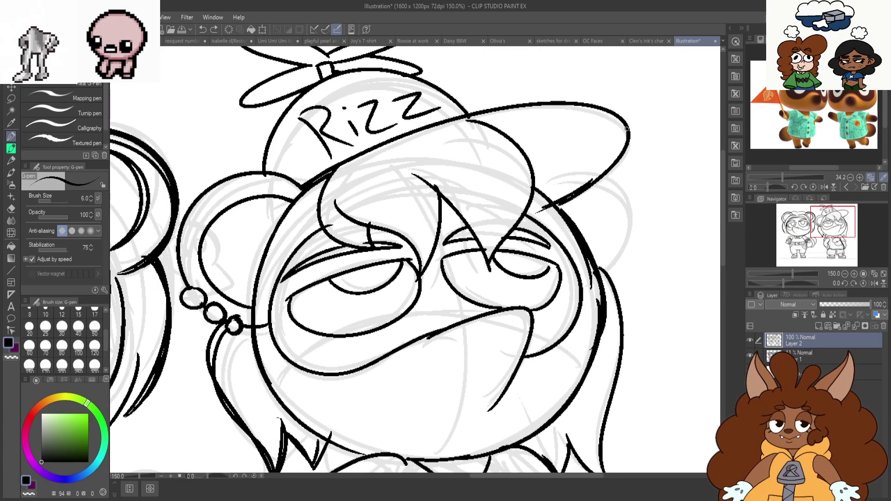
{"action": "mouse_move", "coordinate": [602, 172]}
{"action": "left_mouse_down"}
{"action": "mouse_move", "coordinate": [454, 149]}
{"action": "mouse_move", "coordinate": [316, 181]}
{"action": "left_mouse_up"}
{"action": "mouse_move", "coordinate": [465, 111]}
{"action": "left_mouse_down"}
{"action": "mouse_move", "coordinate": [574, 139]}
{"action": "mouse_move", "coordinate": [603, 164]}
{"action": "mouse_move", "coordinate": [488, 119]}
{"action": "left_mouse_up"}
{"action": "key", "text": "ctrl+z"}
{"action": "left_click_drag", "start_coordinate": [391, 136], "coordinate": [312, 179]}
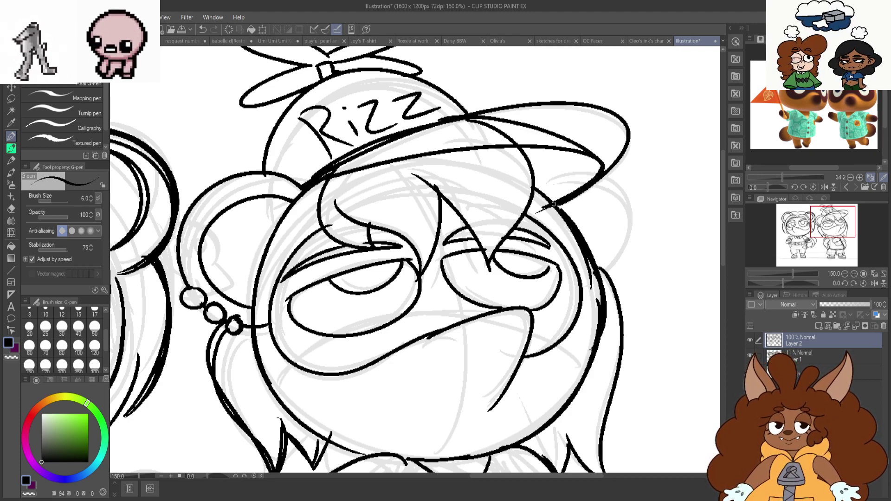
Ink the outer curve of the right ear emerging from behind the cap brim
{"action": "mouse_move", "coordinate": [499, 133]}
{"action": "left_mouse_down"}
{"action": "mouse_move", "coordinate": [649, 255]}
{"action": "mouse_move", "coordinate": [609, 278]}
{"action": "left_mouse_up"}
{"action": "mouse_move", "coordinate": [636, 253]}
{"action": "left_mouse_down"}
{"action": "mouse_move", "coordinate": [605, 133]}
{"action": "mouse_move", "coordinate": [510, 134]}
{"action": "mouse_move", "coordinate": [602, 267]}
{"action": "mouse_move", "coordinate": [530, 141]}
{"action": "mouse_move", "coordinate": [598, 266]}
{"action": "left_mouse_up"}
{"action": "key", "text": "ctrl+z"}
{"action": "key", "text": "ctrl+z"}
Erase the old, wider cap brim outline with the Hard eraser at size 40
{"action": "left_click", "coordinate": [11, 208]}
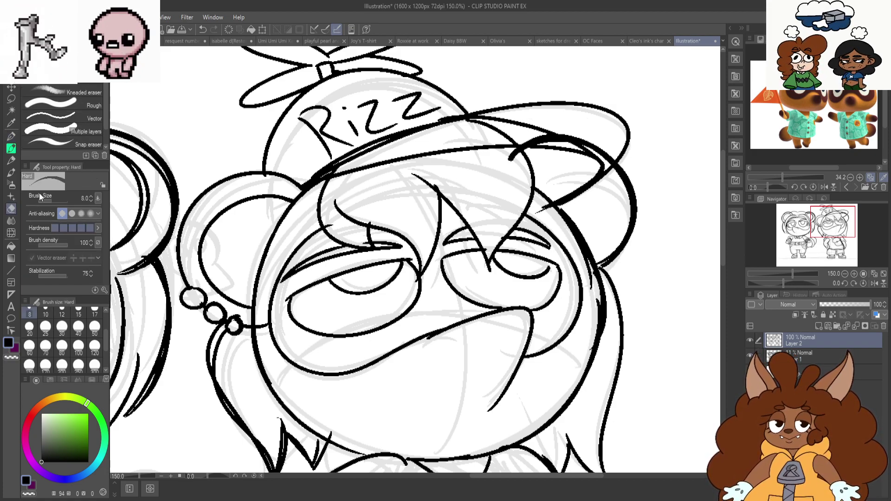
{"action": "left_click", "coordinate": [78, 329]}
{"action": "mouse_move", "coordinate": [545, 103]}
{"action": "left_mouse_down"}
{"action": "mouse_move", "coordinate": [522, 104]}
{"action": "mouse_move", "coordinate": [604, 130]}
{"action": "mouse_move", "coordinate": [517, 135]}
{"action": "left_mouse_up"}
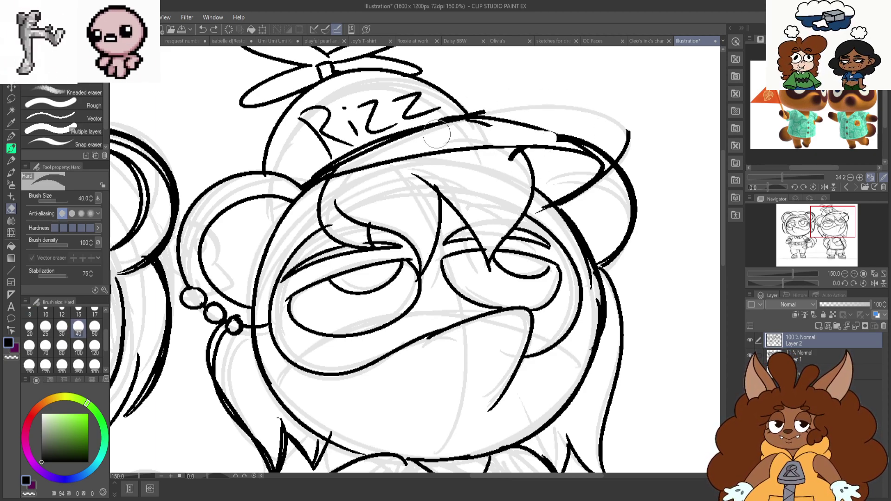
Reduce the eraser to size 15 and remove the ear line and stray strokes overlapping the new brim
{"action": "left_click", "coordinate": [78, 313]}
{"action": "scroll", "coordinate": [521, 155], "scroll_direction": "up", "scroll_amount": 1}
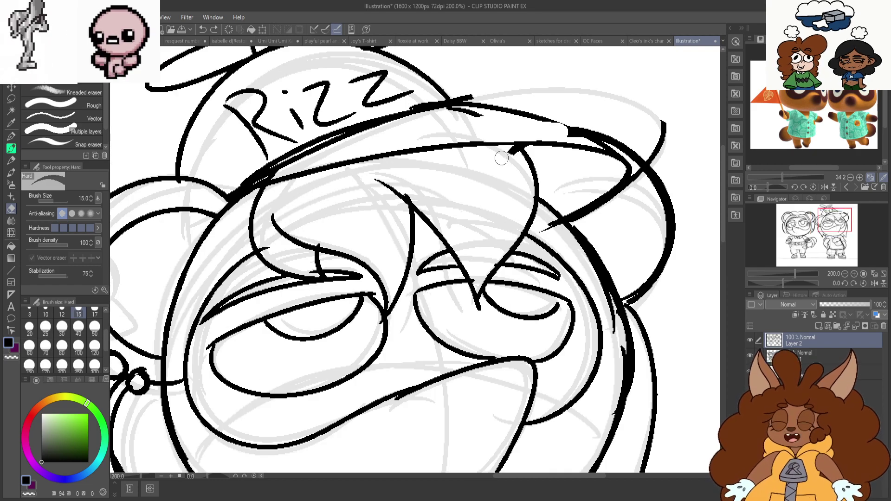
{"action": "left_click_drag", "start_coordinate": [580, 219], "coordinate": [636, 176]}
{"action": "mouse_move", "coordinate": [592, 126]}
{"action": "left_mouse_down"}
{"action": "mouse_move", "coordinate": [648, 173]}
{"action": "mouse_move", "coordinate": [633, 147]}
{"action": "mouse_move", "coordinate": [632, 180]}
{"action": "left_mouse_up"}
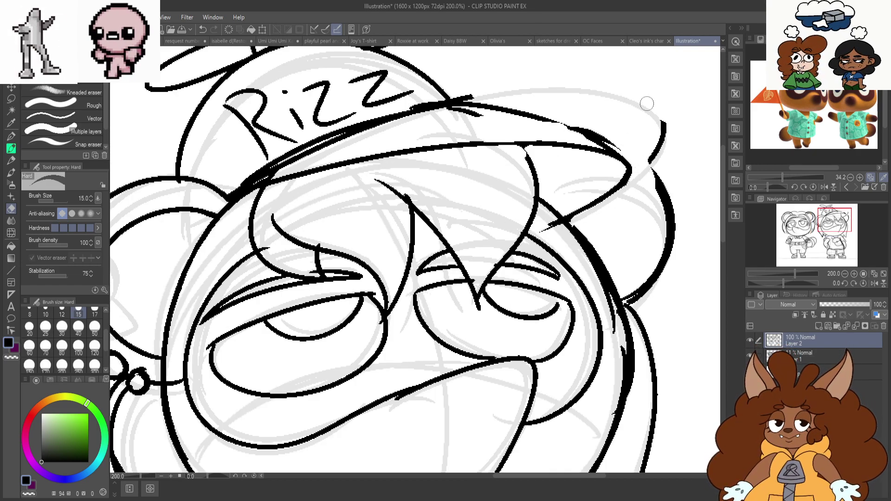
Set the eraser to size 30 and clear the leftover old brim tip and the excess strokes above the new brim
{"action": "left_click", "coordinate": [61, 328]}
{"action": "mouse_move", "coordinate": [665, 125]}
{"action": "left_mouse_down"}
{"action": "mouse_move", "coordinate": [653, 263]}
{"action": "mouse_move", "coordinate": [635, 283]}
{"action": "mouse_move", "coordinate": [662, 226]}
{"action": "mouse_move", "coordinate": [650, 147]}
{"action": "mouse_move", "coordinate": [644, 168]}
{"action": "left_mouse_up"}
{"action": "key", "text": "ctrl+z"}
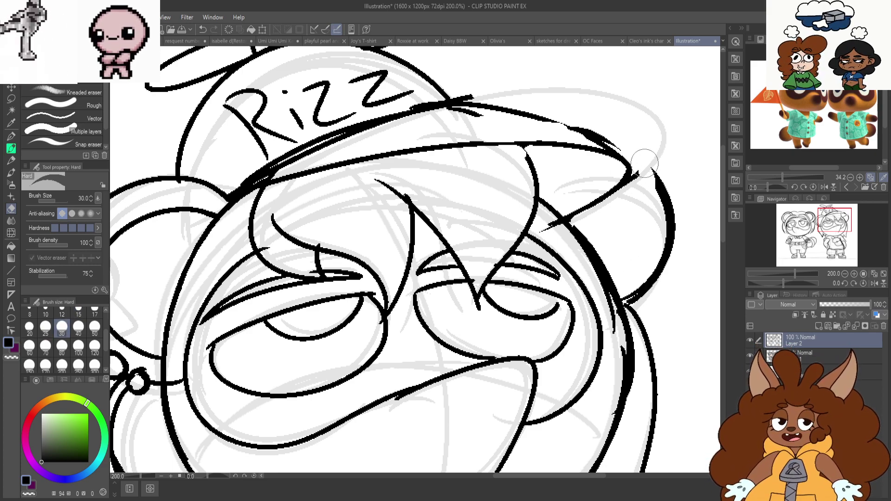
{"action": "left_click_drag", "start_coordinate": [569, 109], "coordinate": [607, 138]}
{"action": "mouse_move", "coordinate": [427, 110]}
{"action": "left_mouse_down"}
{"action": "mouse_move", "coordinate": [262, 184]}
{"action": "mouse_move", "coordinate": [371, 132]}
{"action": "left_mouse_up"}
{"action": "key", "text": "ctrl+z"}
Return the eraser to size 15 and trim the doubled lines along the brim's upper edge
{"action": "left_click", "coordinate": [78, 314]}
{"action": "left_click_drag", "start_coordinate": [474, 118], "coordinate": [459, 116]}
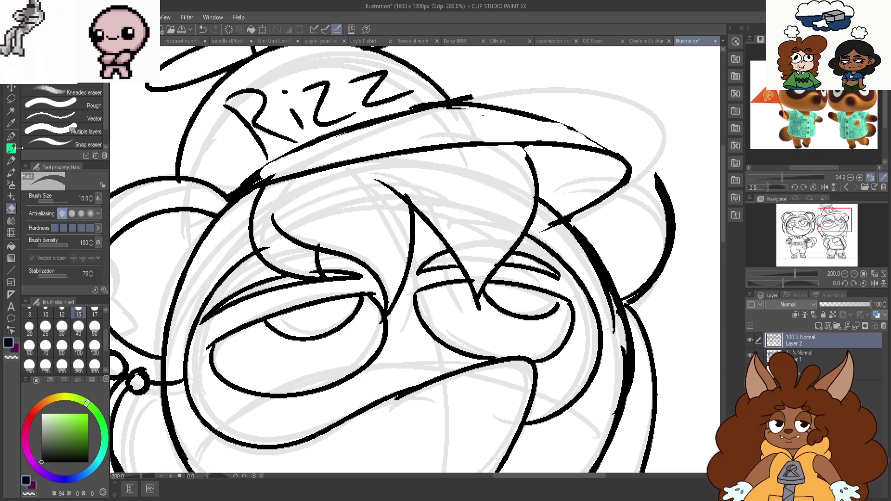
{"action": "left_click_drag", "start_coordinate": [566, 223], "coordinate": [576, 217]}
{"action": "key", "text": "ctrl+z"}
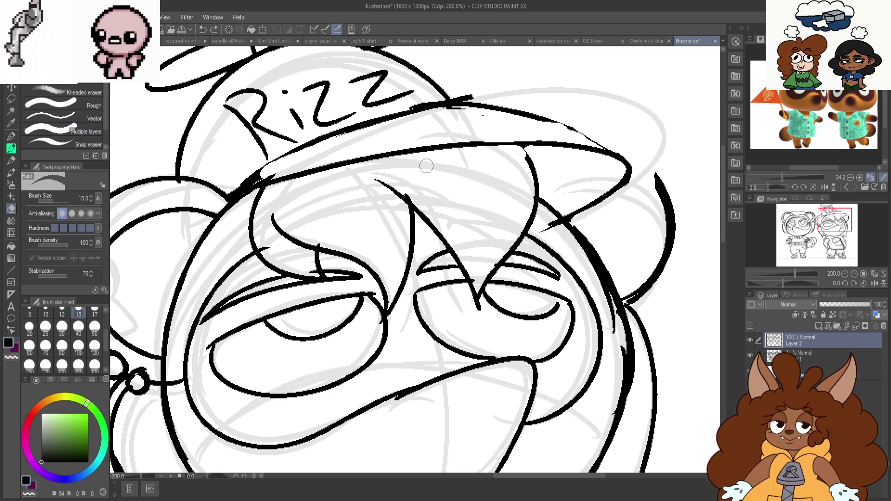
Switch to the G-pen at size 8 and re-ink the cap brim's outline with a bolder line
{"action": "left_click", "coordinate": [12, 136]}
{"action": "left_click", "coordinate": [30, 327]}
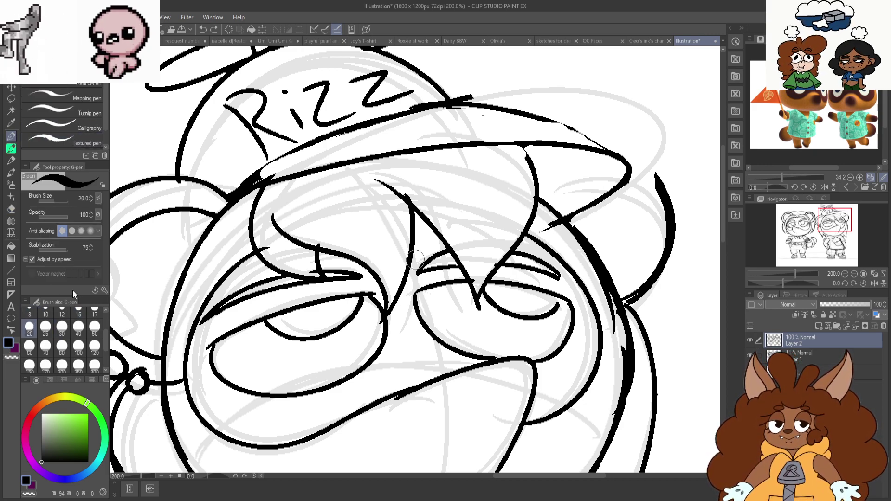
{"action": "scroll", "coordinate": [106, 349], "scroll_direction": "up", "scroll_amount": 1}
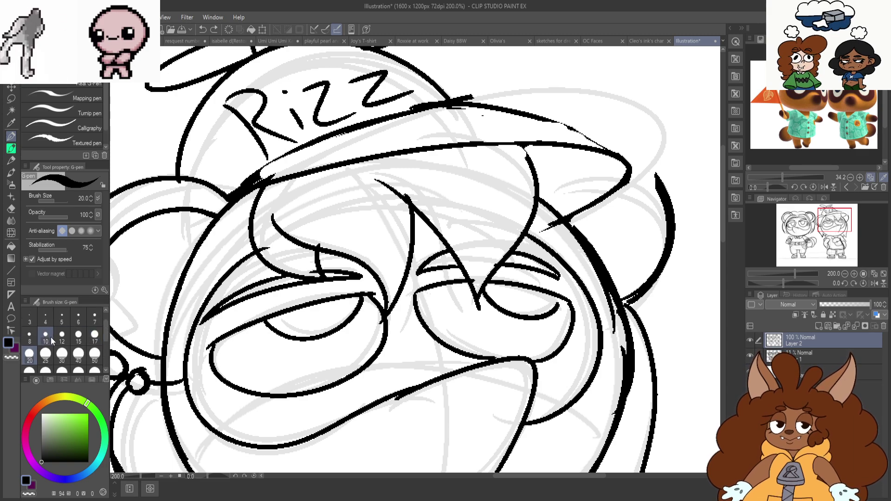
{"action": "left_click", "coordinate": [29, 334]}
{"action": "mouse_move", "coordinate": [628, 157]}
{"action": "left_mouse_down"}
{"action": "mouse_move", "coordinate": [516, 105]}
{"action": "mouse_move", "coordinate": [353, 123]}
{"action": "mouse_move", "coordinate": [235, 188]}
{"action": "left_mouse_up"}
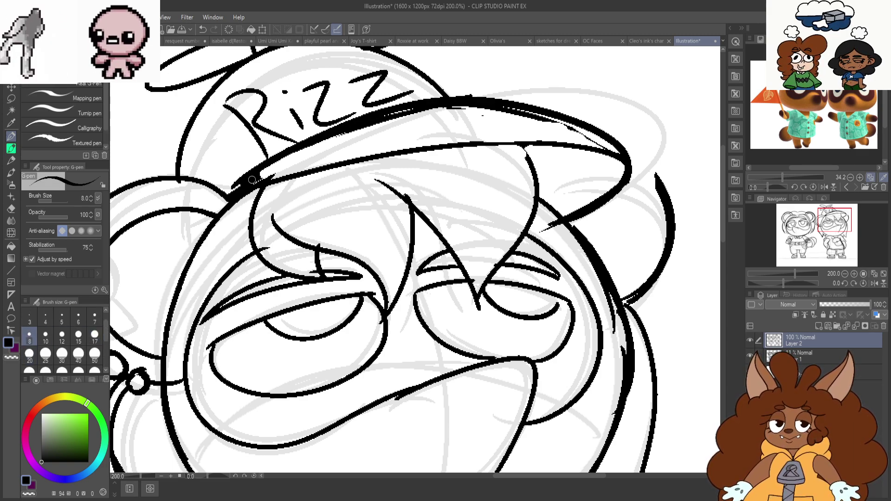
{"action": "left_click_drag", "start_coordinate": [617, 147], "coordinate": [245, 186]}
Re-ink the right ear beside the cap brim with its outer contour and inner curve
{"action": "mouse_move", "coordinate": [628, 153]}
{"action": "left_mouse_down"}
{"action": "mouse_move", "coordinate": [654, 178]}
{"action": "mouse_move", "coordinate": [668, 248]}
{"action": "left_mouse_up"}
{"action": "scroll", "coordinate": [604, 205], "scroll_direction": "down", "scroll_amount": 1}
{"action": "mouse_move", "coordinate": [605, 168]}
{"action": "left_mouse_down"}
{"action": "mouse_move", "coordinate": [620, 244]}
{"action": "mouse_move", "coordinate": [592, 266]}
{"action": "left_mouse_up"}
{"action": "key", "text": "ctrl+z"}
{"action": "key", "text": "ctrl+z"}
{"action": "mouse_move", "coordinate": [601, 133]}
{"action": "left_mouse_down"}
{"action": "mouse_move", "coordinate": [654, 229]}
{"action": "mouse_move", "coordinate": [604, 289]}
{"action": "left_mouse_up"}
{"action": "left_click_drag", "start_coordinate": [590, 169], "coordinate": [594, 270]}
{"action": "scroll", "coordinate": [570, 181], "scroll_direction": "down", "scroll_amount": 4}
{"action": "scroll", "coordinate": [627, 307], "scroll_direction": "up", "scroll_amount": 1}
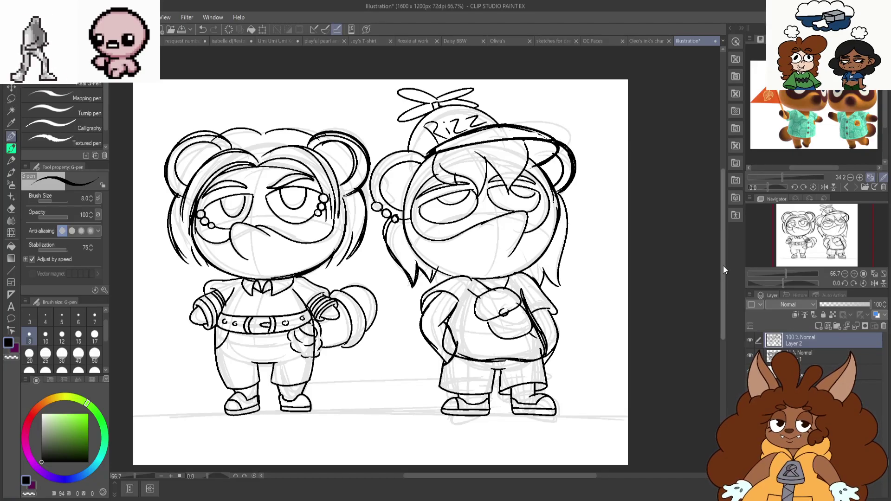
Erase the doubled strokes along the shirt's right side and hem with the Hard eraser at size 15
{"action": "left_click", "coordinate": [11, 209]}
{"action": "scroll", "coordinate": [539, 348], "scroll_direction": "up", "scroll_amount": 1}
{"action": "scroll", "coordinate": [545, 346], "scroll_direction": "up", "scroll_amount": 1}
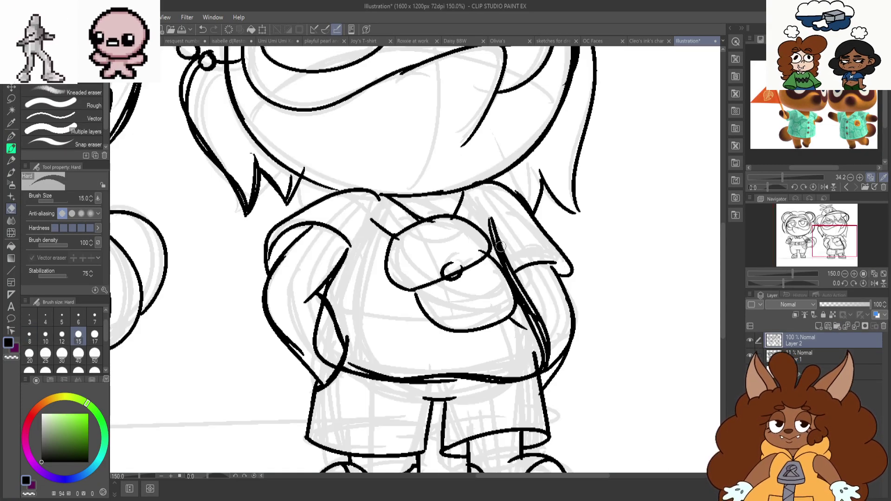
{"action": "left_click_drag", "start_coordinate": [492, 220], "coordinate": [527, 327]}
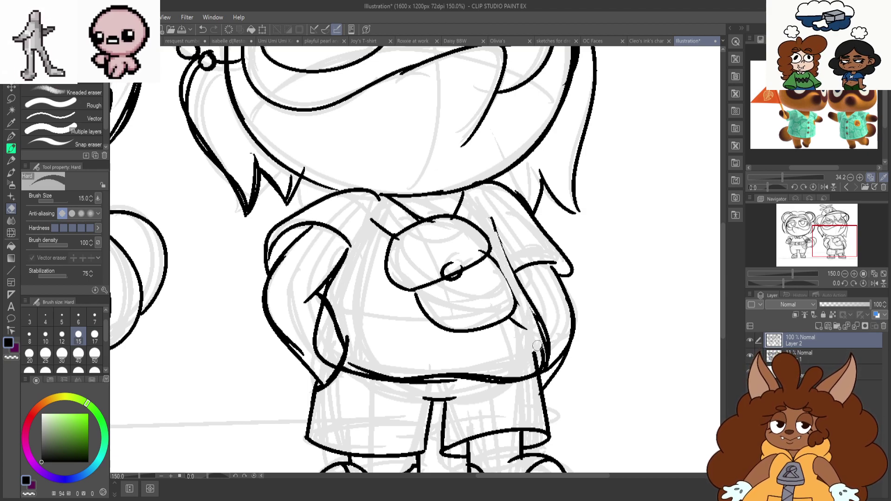
{"action": "left_click_drag", "start_coordinate": [423, 384], "coordinate": [402, 386]}
Erase the forearm lines overlapping the shirt's left side and switch back to the G-pen
{"action": "mouse_move", "coordinate": [332, 302]}
{"action": "left_mouse_down"}
{"action": "mouse_move", "coordinate": [345, 333]}
{"action": "mouse_move", "coordinate": [317, 359]}
{"action": "left_mouse_up"}
{"action": "key", "text": "ctrl+z"}
{"action": "left_click_drag", "start_coordinate": [339, 309], "coordinate": [339, 365]}
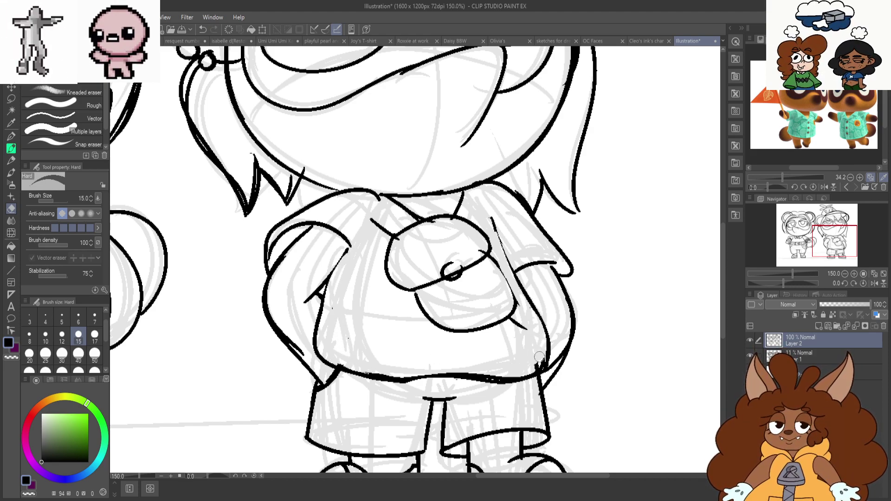
{"action": "left_click", "coordinate": [11, 136]}
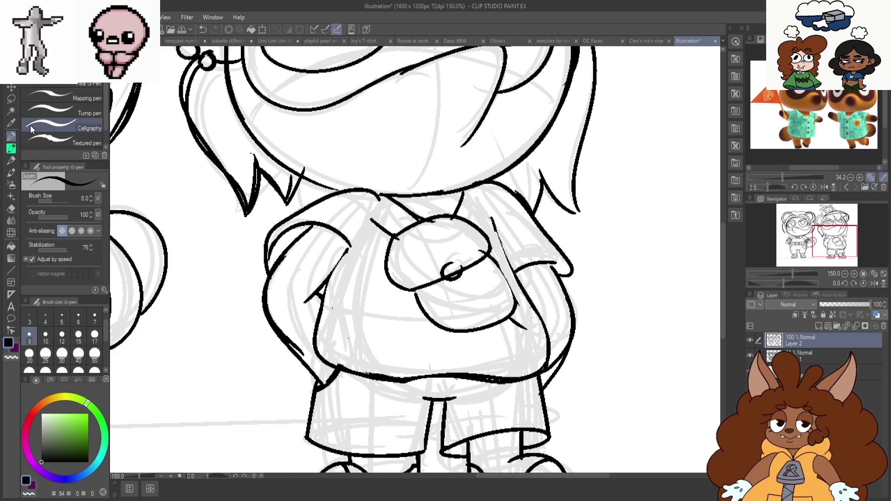
Mirror the view and re-ink the bag's outer contour and the shirt's side edge beside it with bolder lines
{"action": "key", "text": "h"}
{"action": "scroll", "coordinate": [295, 349], "scroll_direction": "up", "scroll_amount": 1}
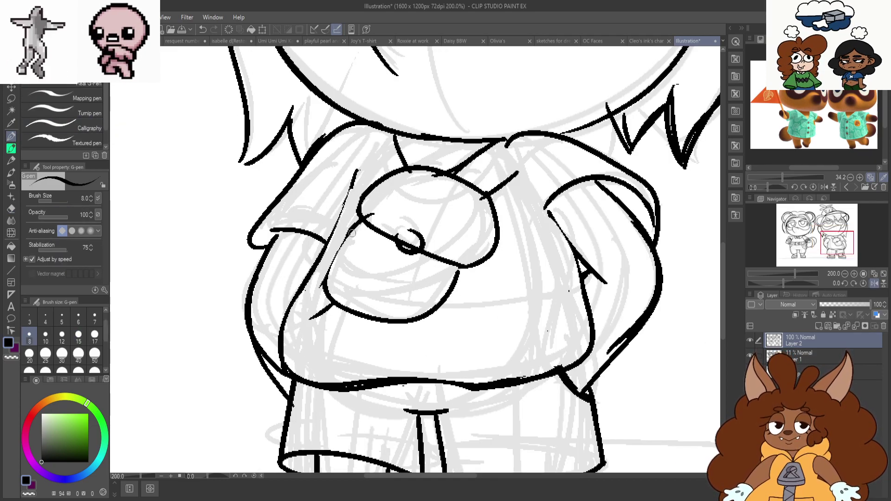
{"action": "left_click_drag", "start_coordinate": [358, 214], "coordinate": [420, 321]}
{"action": "mouse_move", "coordinate": [370, 163]}
{"action": "left_mouse_down"}
{"action": "mouse_move", "coordinate": [300, 281]}
{"action": "mouse_move", "coordinate": [274, 364]}
{"action": "left_mouse_up"}
Ink the bag strap's two lower edges from the bag to the shirt hem and thicken the arm line beside them
{"action": "left_click_drag", "start_coordinate": [320, 294], "coordinate": [289, 326]}
{"action": "key", "text": "ctrl+z"}
{"action": "left_click_drag", "start_coordinate": [320, 295], "coordinate": [287, 332]}
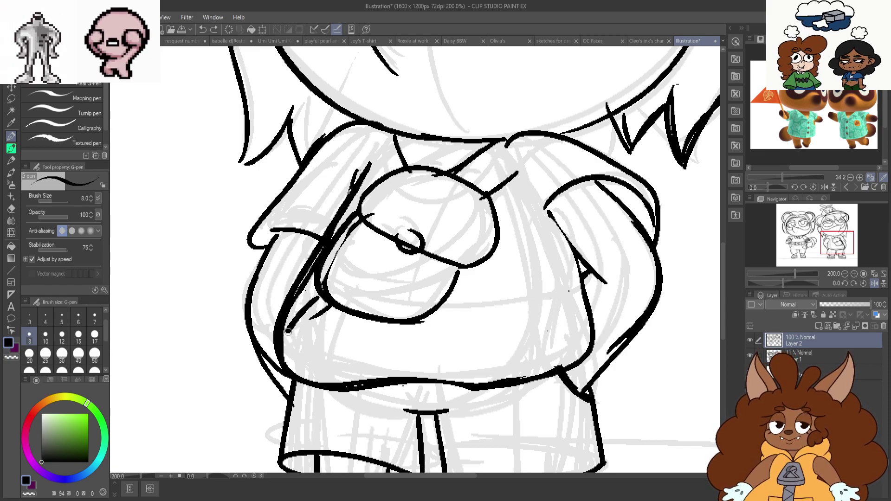
{"action": "left_click_drag", "start_coordinate": [374, 319], "coordinate": [285, 375]}
{"action": "key", "text": "ctrl+z"}
{"action": "key", "text": "ctrl+z"}
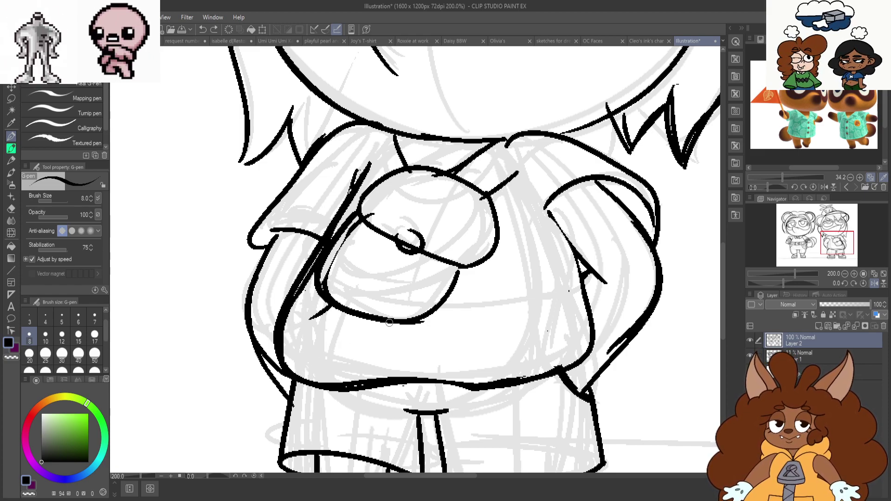
{"action": "left_click_drag", "start_coordinate": [389, 323], "coordinate": [306, 378]}
{"action": "left_click_drag", "start_coordinate": [330, 304], "coordinate": [283, 348]}
{"action": "mouse_move", "coordinate": [272, 246]}
{"action": "left_mouse_down"}
{"action": "mouse_move", "coordinate": [247, 359]}
{"action": "mouse_move", "coordinate": [279, 362]}
{"action": "mouse_move", "coordinate": [270, 379]}
{"action": "left_mouse_up"}
{"action": "key", "text": "ctrl+z"}
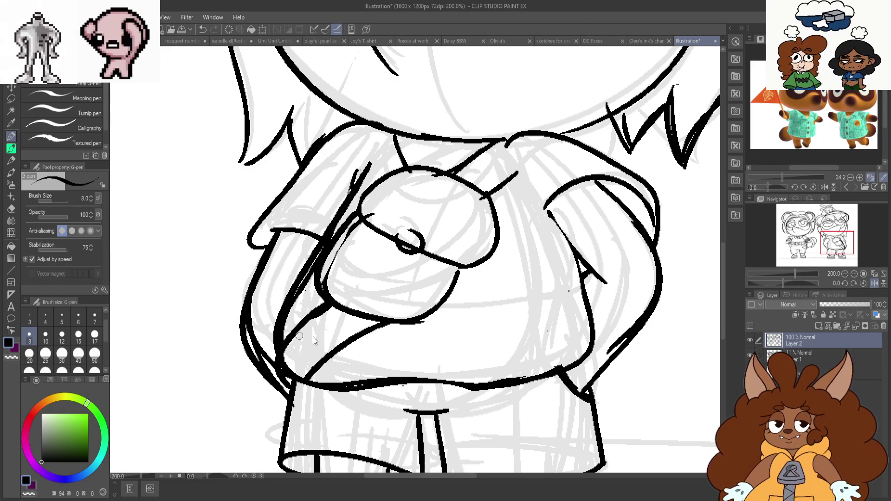
Try to redraw the arm opposite the bag with a wider outer contour, then undo those strokes
{"action": "key", "text": "ctrl+minus"}
{"action": "key", "text": "ctrl+minus"}
{"action": "key", "text": "ctrl+plus"}
{"action": "left_click", "coordinate": [875, 283]}
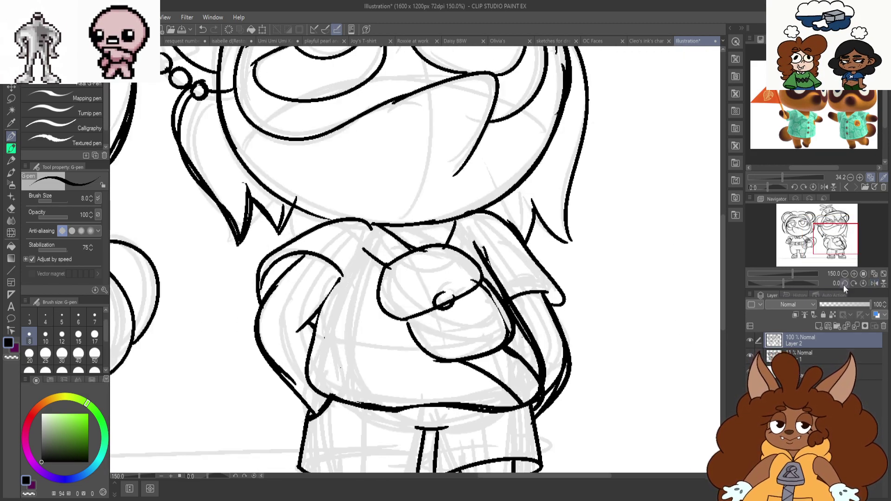
{"action": "scroll", "coordinate": [326, 279], "scroll_direction": "down", "scroll_amount": 1}
{"action": "scroll", "coordinate": [287, 316], "scroll_direction": "up", "scroll_amount": 1}
{"action": "mouse_move", "coordinate": [324, 236]}
{"action": "left_mouse_down"}
{"action": "mouse_move", "coordinate": [292, 267]}
{"action": "mouse_move", "coordinate": [307, 369]}
{"action": "left_mouse_up"}
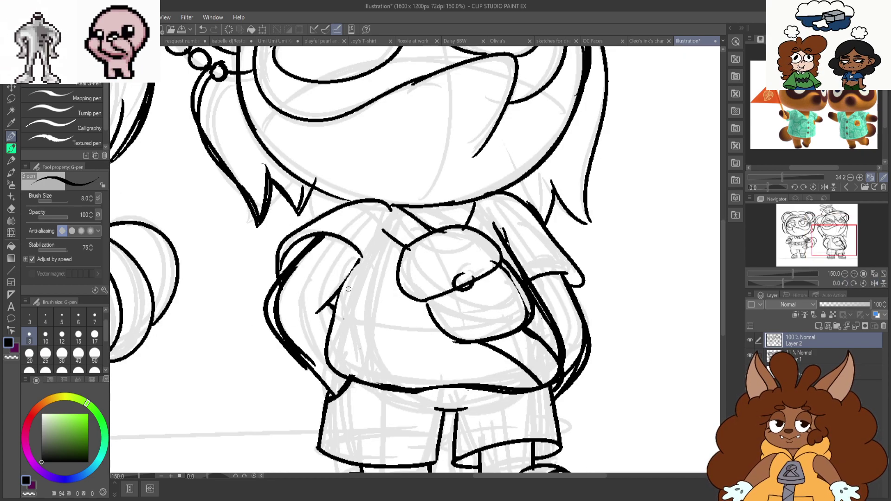
{"action": "left_click_drag", "start_coordinate": [357, 262], "coordinate": [311, 316]}
{"action": "key", "text": "ctrl+z"}
{"action": "key", "text": "ctrl+z"}
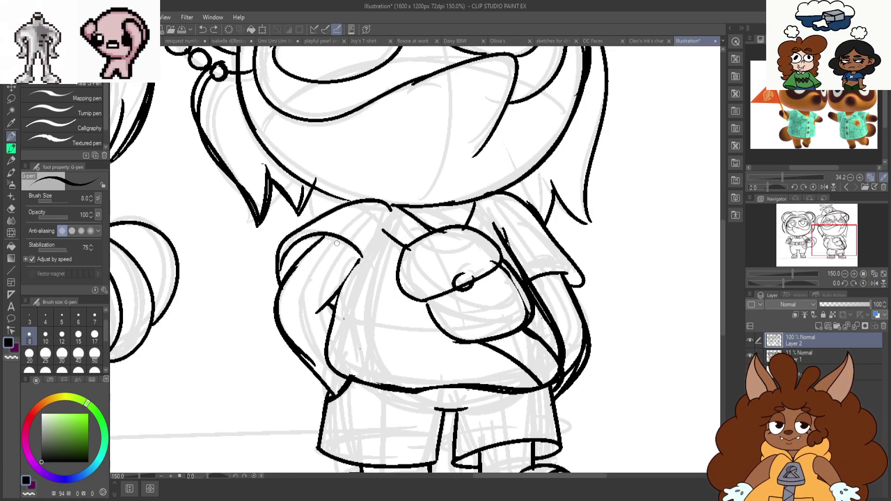
Erase the outline of the arm beside the bag with the Hard eraser at size 15 in the mirrored view
{"action": "left_click", "coordinate": [874, 284]}
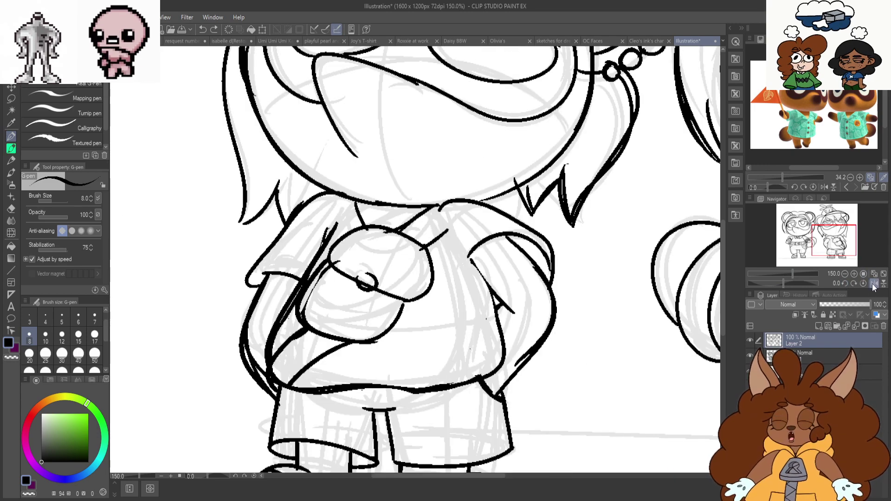
{"action": "left_click", "coordinate": [12, 210]}
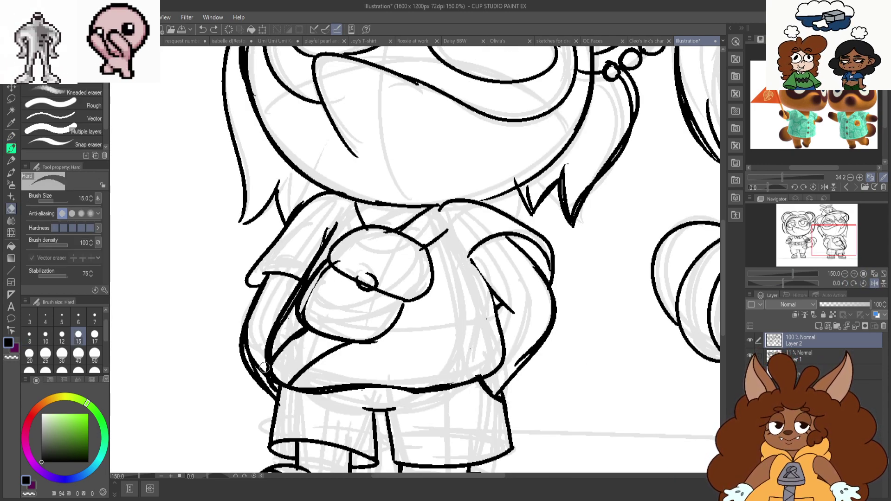
{"action": "left_click_drag", "start_coordinate": [261, 384], "coordinate": [249, 352]}
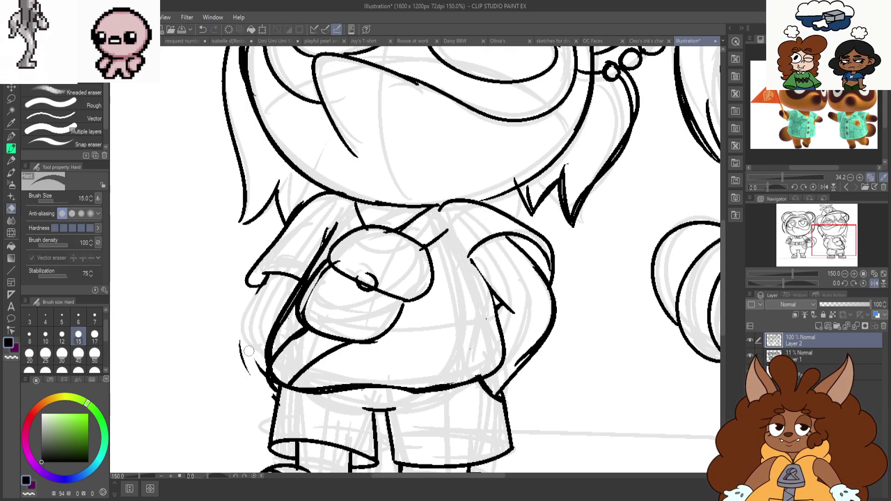
Redraw the arm beside the bag with the G-pen, bending its elbow outward between sleeve and hem, and widen the sleeve edge
{"action": "left_click", "coordinate": [10, 139]}
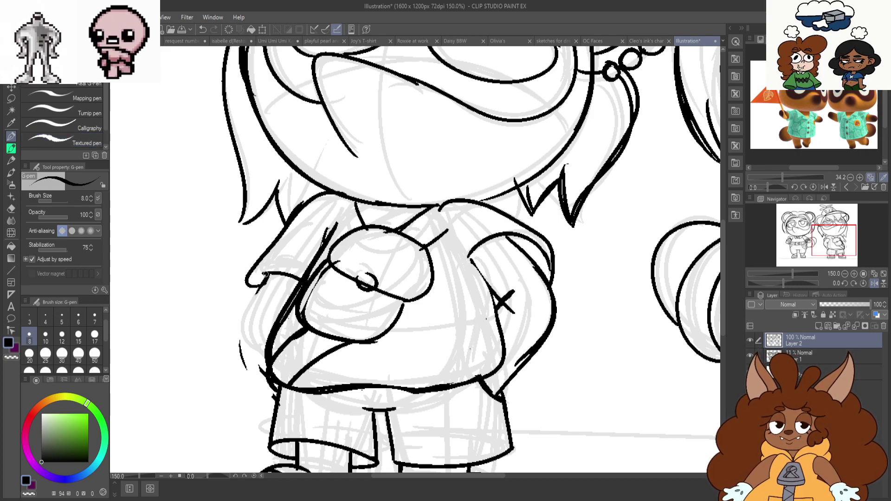
{"action": "left_click_drag", "start_coordinate": [222, 335], "coordinate": [274, 394]}
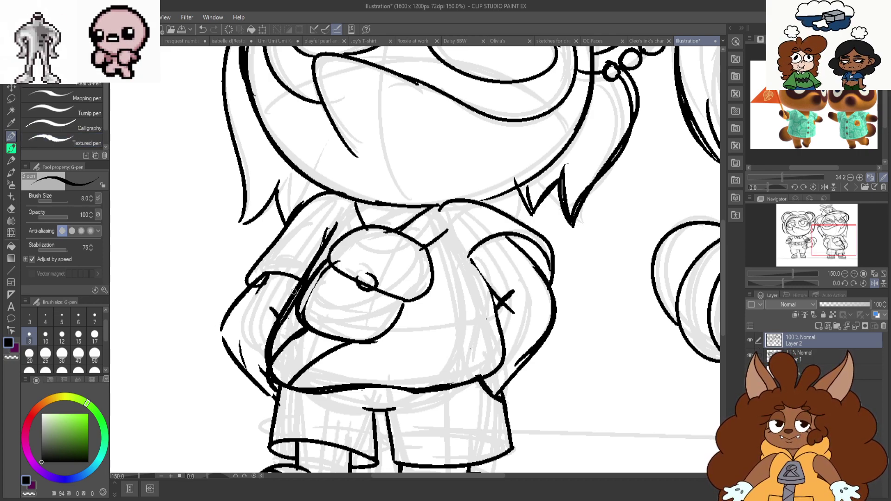
{"action": "key", "text": "ctrl+z"}
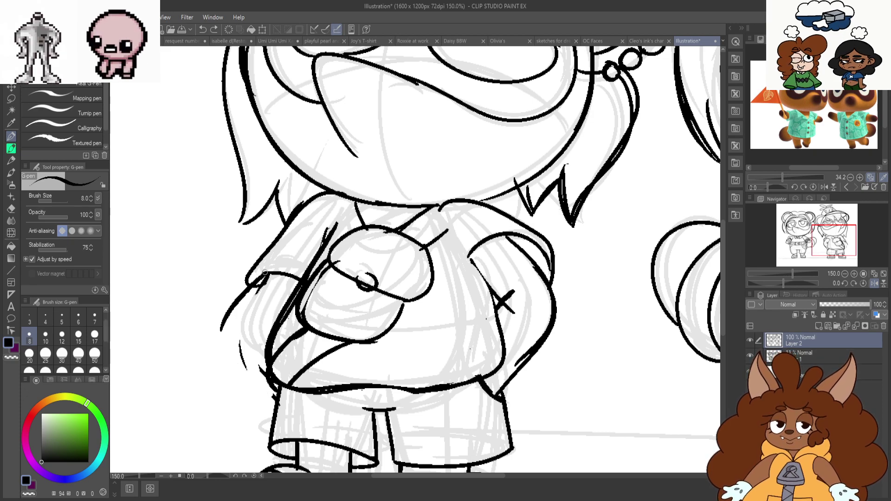
{"action": "mouse_move", "coordinate": [261, 242]}
{"action": "left_mouse_down"}
{"action": "mouse_move", "coordinate": [252, 288]}
{"action": "mouse_move", "coordinate": [282, 278]}
{"action": "left_mouse_up"}
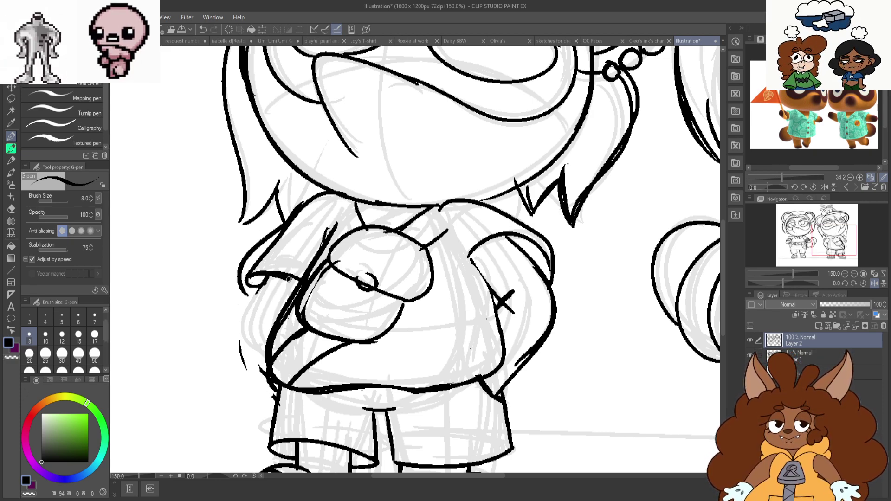
{"action": "mouse_move", "coordinate": [236, 306]}
{"action": "left_mouse_down"}
{"action": "mouse_move", "coordinate": [226, 327]}
{"action": "mouse_move", "coordinate": [269, 388]}
{"action": "left_mouse_up"}
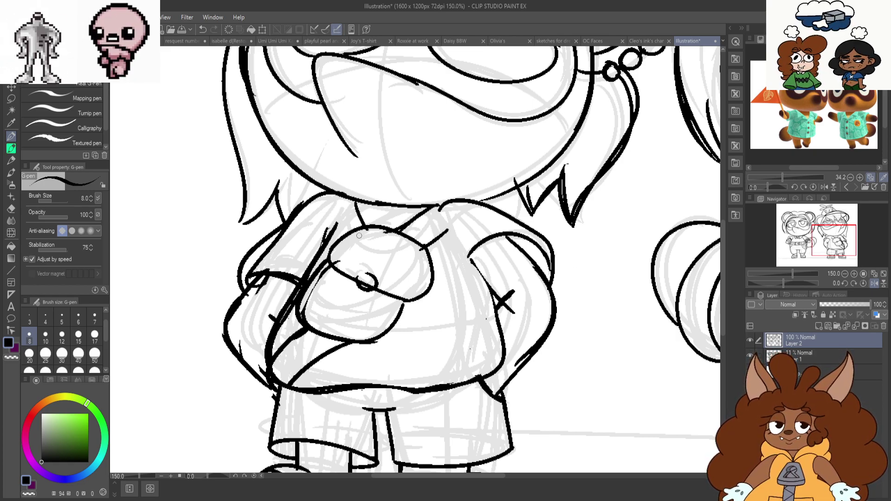
Re-ink the opposite arm with a wider bent elbow contour and inner forearm lines, and strengthen the adjoining shirt edge
{"action": "mouse_move", "coordinate": [503, 246]}
{"action": "left_mouse_down"}
{"action": "mouse_move", "coordinate": [551, 339]}
{"action": "mouse_move", "coordinate": [495, 385]}
{"action": "mouse_move", "coordinate": [566, 325]}
{"action": "mouse_move", "coordinate": [505, 395]}
{"action": "left_mouse_up"}
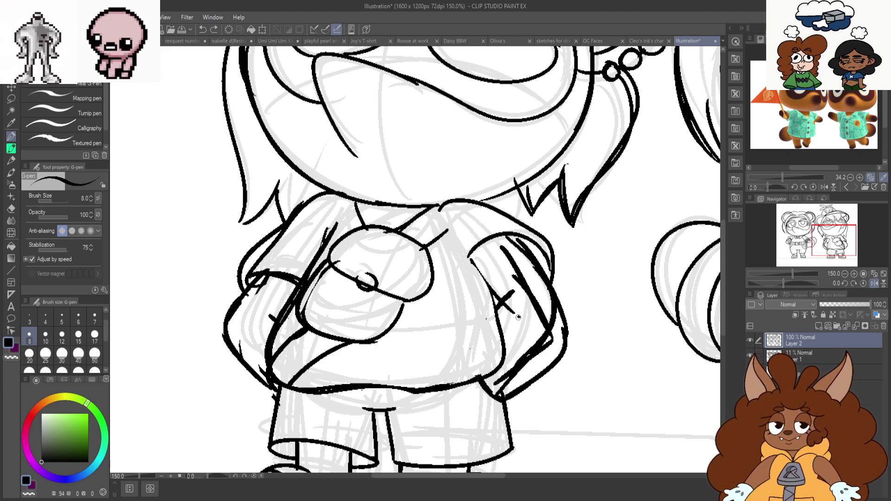
{"action": "key", "text": "ctrl+z"}
{"action": "left_click_drag", "start_coordinate": [473, 247], "coordinate": [501, 339]}
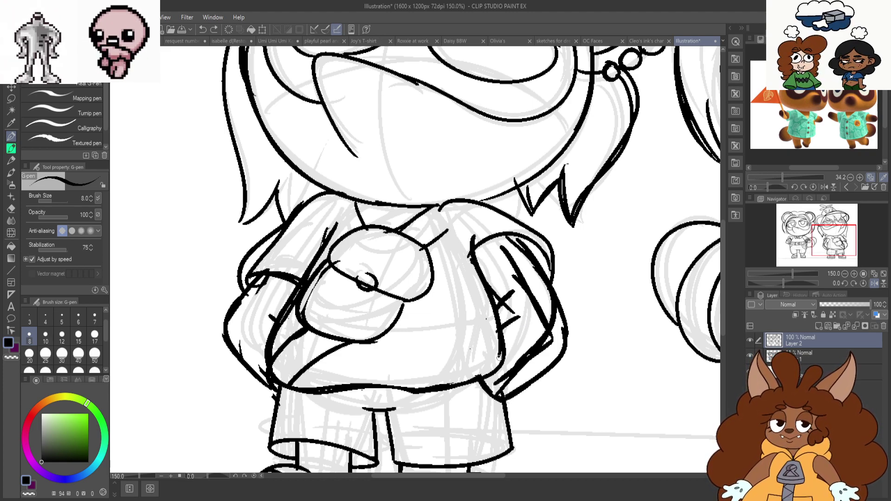
{"action": "left_click_drag", "start_coordinate": [529, 248], "coordinate": [565, 351]}
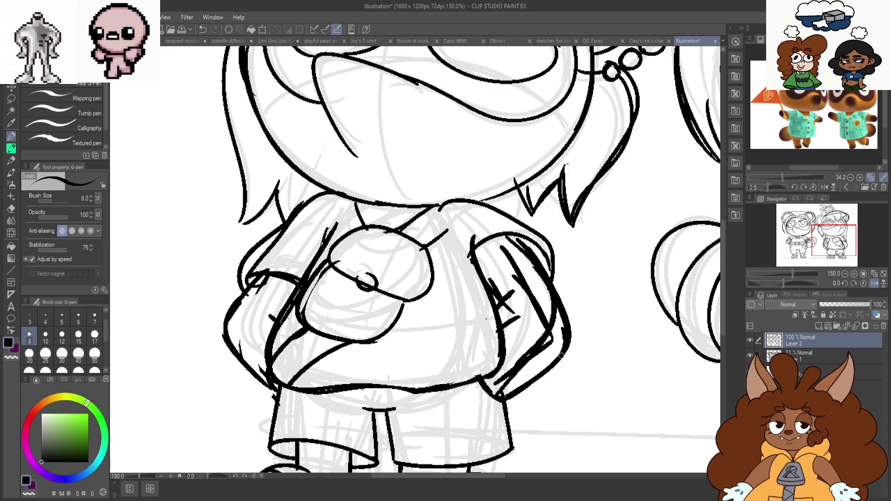
Re-ink the shorts' outer side edge and both leg hems with bolder strokes
{"action": "left_click_drag", "start_coordinate": [510, 447], "coordinate": [454, 461]}
{"action": "scroll", "coordinate": [427, 451], "scroll_direction": "down", "scroll_amount": 1}
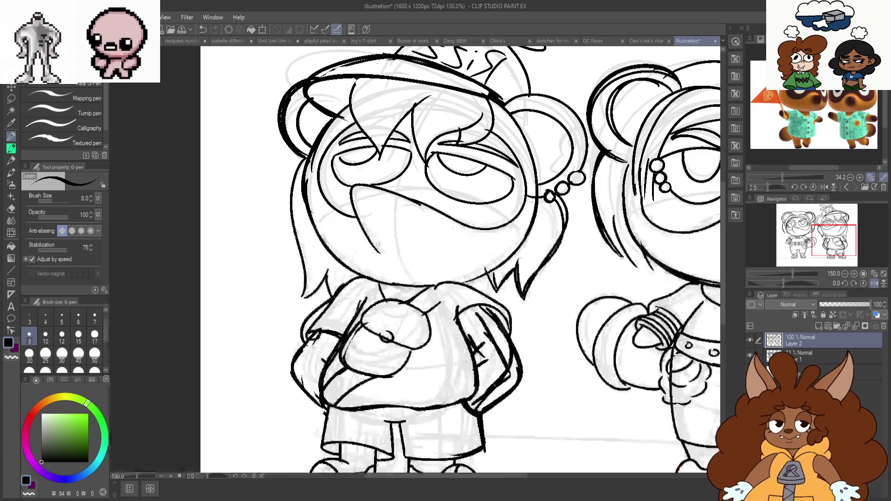
{"action": "scroll", "coordinate": [406, 469], "scroll_direction": "up", "scroll_amount": 1}
{"action": "scroll", "coordinate": [446, 208], "scroll_direction": "down", "scroll_amount": 1}
{"action": "scroll", "coordinate": [485, 411], "scroll_direction": "up", "scroll_amount": 1}
{"action": "scroll", "coordinate": [477, 362], "scroll_direction": "up", "scroll_amount": 1}
{"action": "key", "text": "ctrl+z"}
{"action": "key", "text": "ctrl+z"}
{"action": "left_click_drag", "start_coordinate": [484, 263], "coordinate": [504, 342]}
{"action": "left_click_drag", "start_coordinate": [497, 342], "coordinate": [396, 359]}
{"action": "left_click_drag", "start_coordinate": [181, 329], "coordinate": [321, 354]}
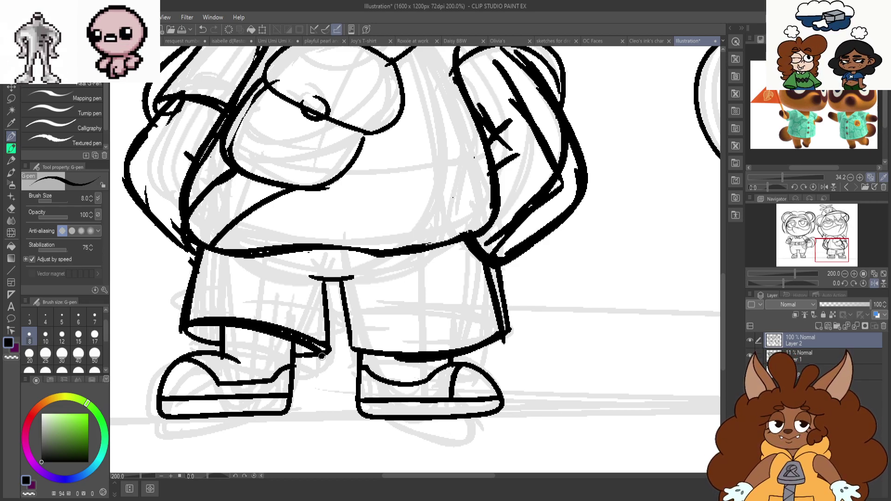
Try to redraw the bag-side sleeve and arm with a wider outer contour and extra inner elbow lines
{"action": "scroll", "coordinate": [493, 322], "scroll_direction": "down", "scroll_amount": 2}
{"action": "left_click", "coordinate": [872, 284]}
{"action": "left_click", "coordinate": [874, 284]}
{"action": "mouse_move", "coordinate": [292, 124]}
{"action": "left_mouse_down"}
{"action": "mouse_move", "coordinate": [204, 183]}
{"action": "mouse_move", "coordinate": [222, 290]}
{"action": "left_mouse_up"}
{"action": "left_click_drag", "start_coordinate": [460, 148], "coordinate": [513, 253]}
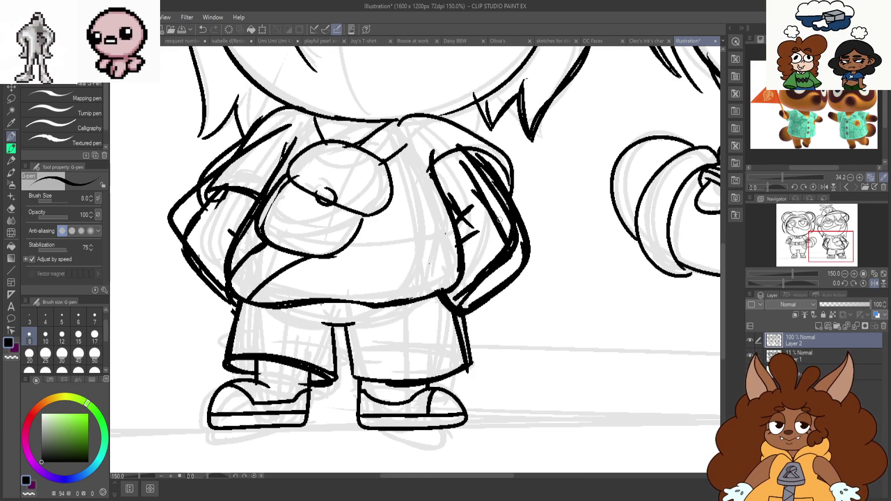
{"action": "mouse_move", "coordinate": [287, 110]}
{"action": "left_mouse_down"}
{"action": "mouse_move", "coordinate": [211, 150]}
{"action": "mouse_move", "coordinate": [174, 199]}
{"action": "mouse_move", "coordinate": [167, 251]}
{"action": "mouse_move", "coordinate": [223, 297]}
{"action": "left_mouse_up"}
{"action": "left_click_drag", "start_coordinate": [256, 195], "coordinate": [219, 223]}
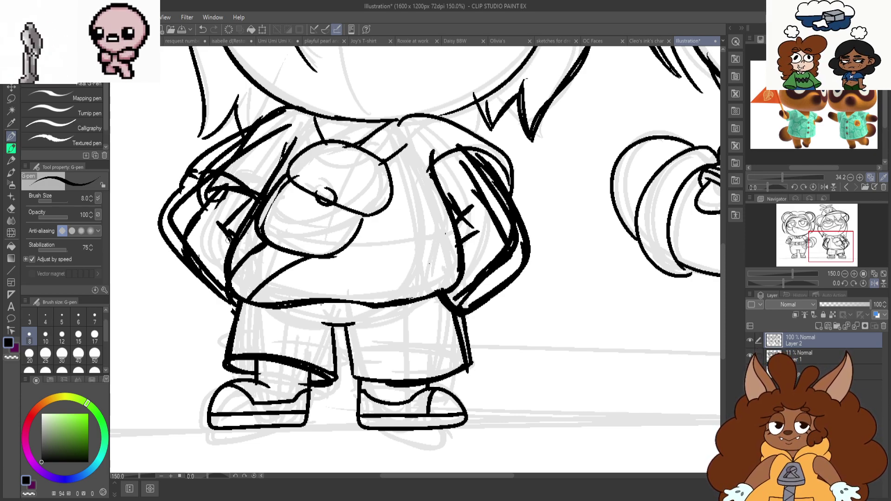
{"action": "left_click_drag", "start_coordinate": [156, 225], "coordinate": [220, 290]}
{"action": "left_click_drag", "start_coordinate": [258, 196], "coordinate": [235, 224]}
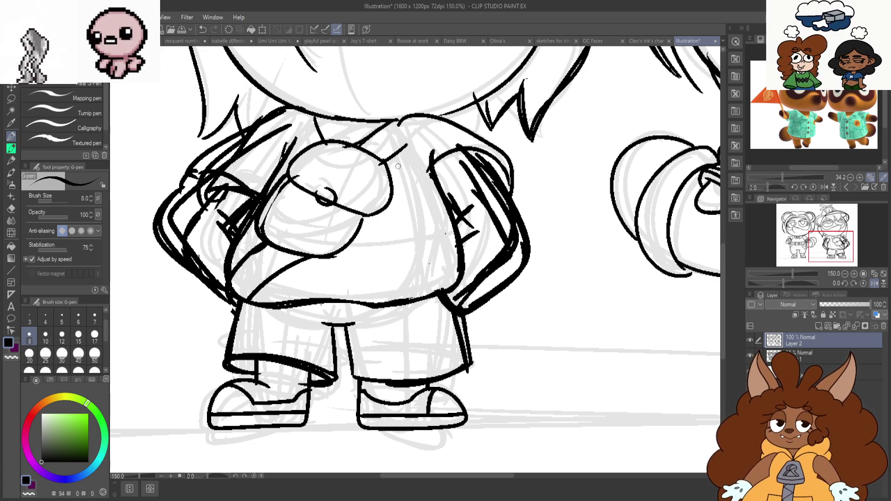
Check both characters in normal and mirrored view, and undo the last strokes on the bag-side sleeve and arm
{"action": "key", "text": "ctrl+minus"}
{"action": "key", "text": "ctrl+minus"}
{"action": "key", "text": "ctrl+minus"}
{"action": "left_click", "coordinate": [873, 284]}
{"action": "key", "text": "ctrl+plus"}
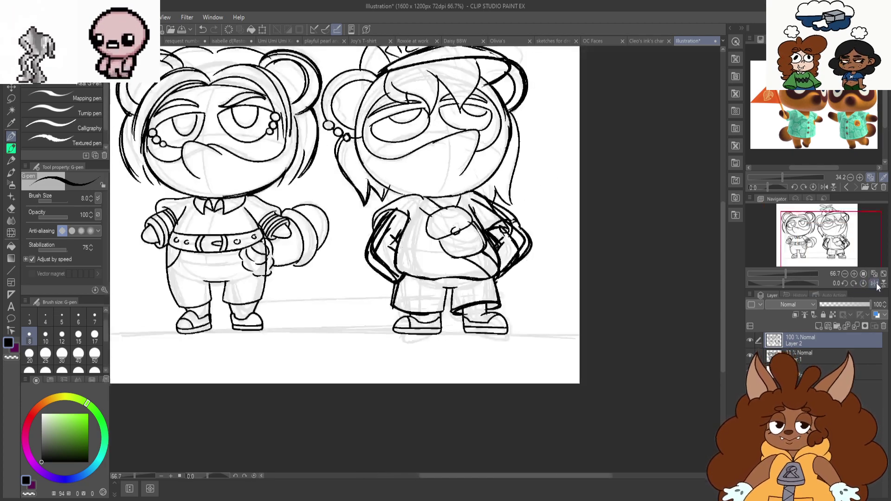
{"action": "left_click", "coordinate": [873, 284]}
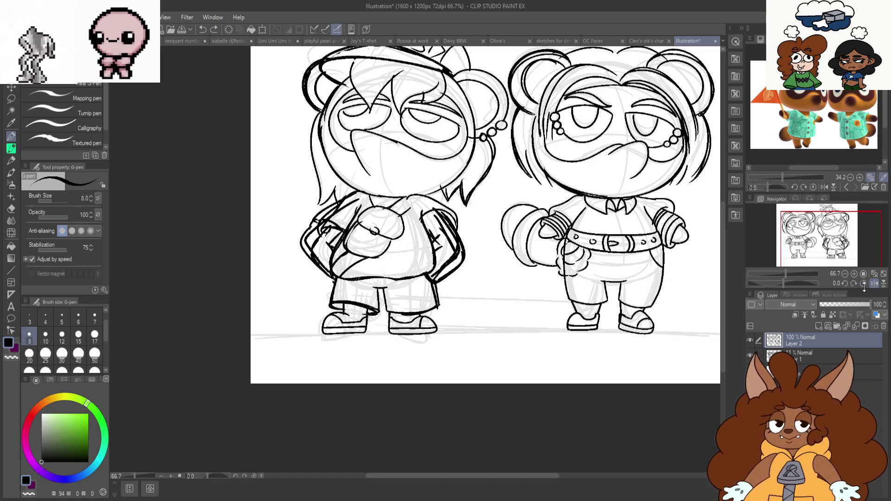
{"action": "key", "text": "ctrl+z"}
{"action": "key", "text": "ctrl+z"}
{"action": "key", "text": "ctrl+z"}
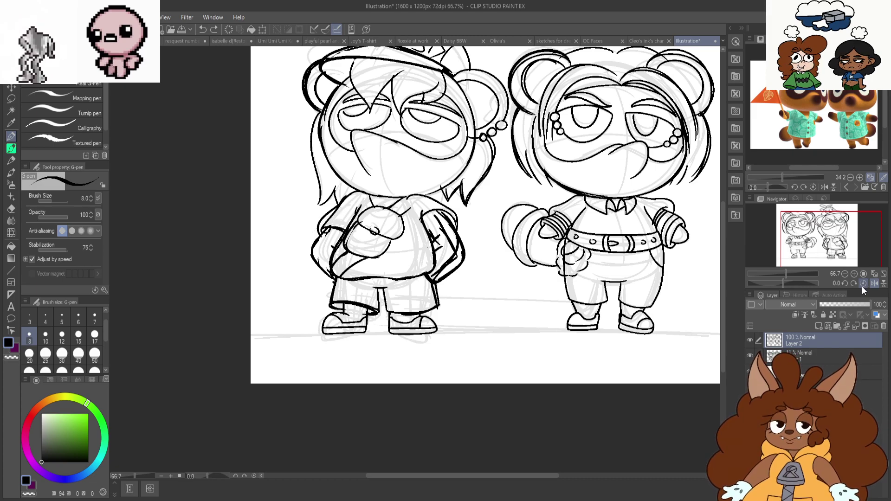
Re-ink both shirt sleeves with wider outer contours and draw a cuff line across the arm opposite the bag
{"action": "key", "text": "ctrl+plus"}
{"action": "key", "text": "ctrl+minus"}
{"action": "key", "text": "ctrl+plus"}
{"action": "key", "text": "ctrl+plus"}
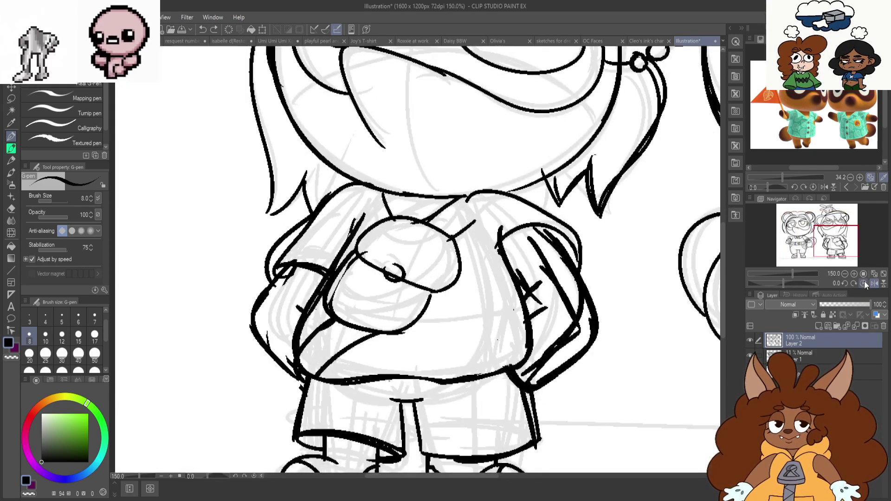
{"action": "left_click", "coordinate": [872, 284]}
{"action": "left_click", "coordinate": [874, 285]}
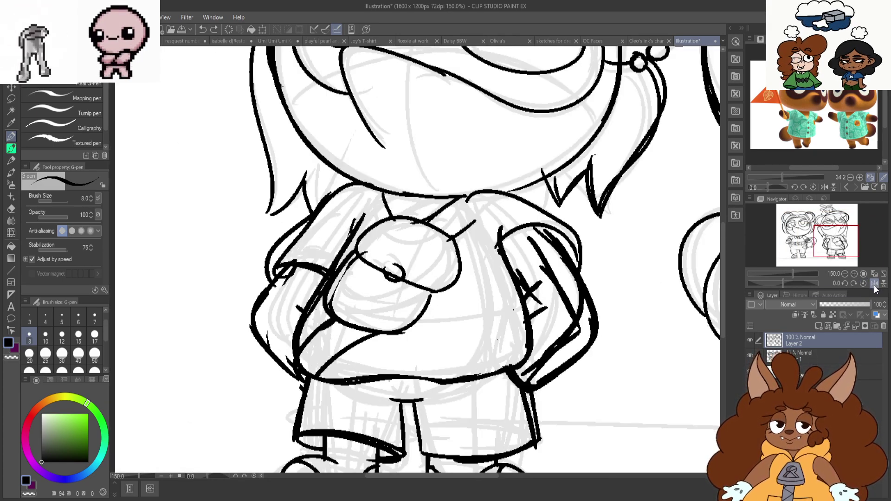
{"action": "left_click_drag", "start_coordinate": [360, 184], "coordinate": [260, 269]}
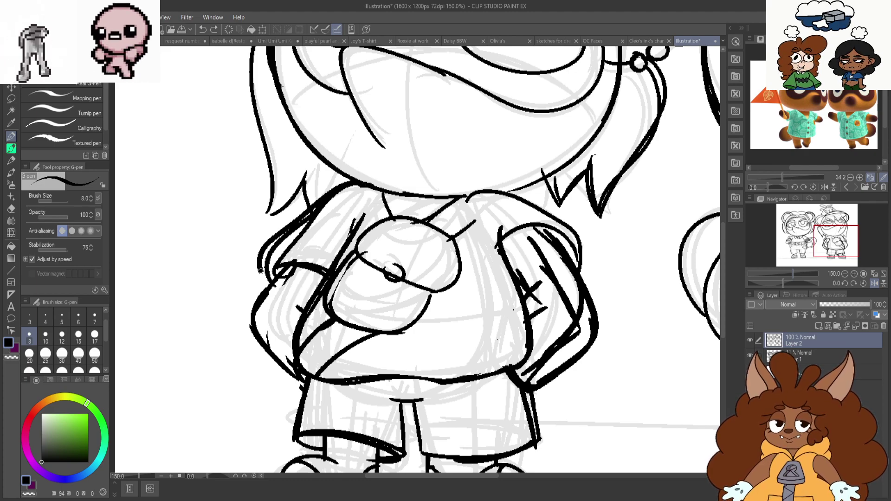
{"action": "mouse_move", "coordinate": [494, 190]}
{"action": "left_mouse_down"}
{"action": "mouse_move", "coordinate": [593, 253]}
{"action": "mouse_move", "coordinate": [513, 273]}
{"action": "left_mouse_up"}
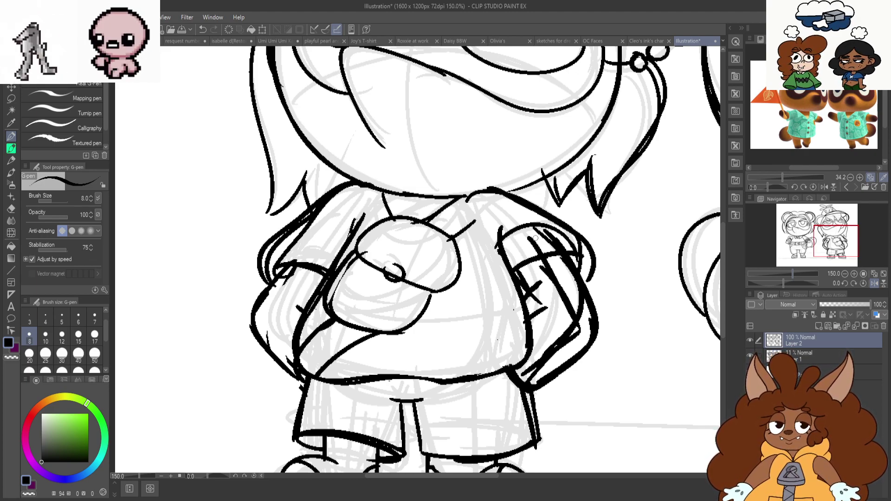
{"action": "key", "text": "ctrl+z"}
{"action": "left_click_drag", "start_coordinate": [533, 196], "coordinate": [597, 267]}
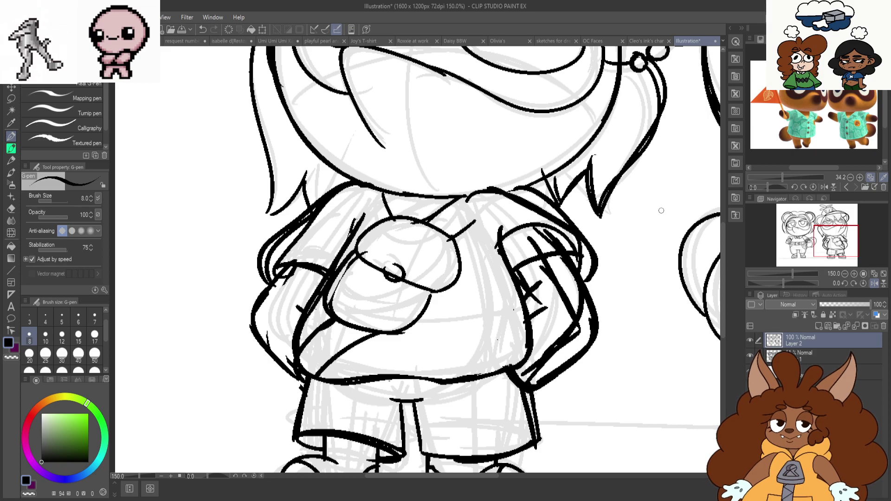
Restore the unmirrored view of the whole canvas and lower the rough sketch layer's opacity to 10%
{"action": "left_click", "coordinate": [874, 284]}
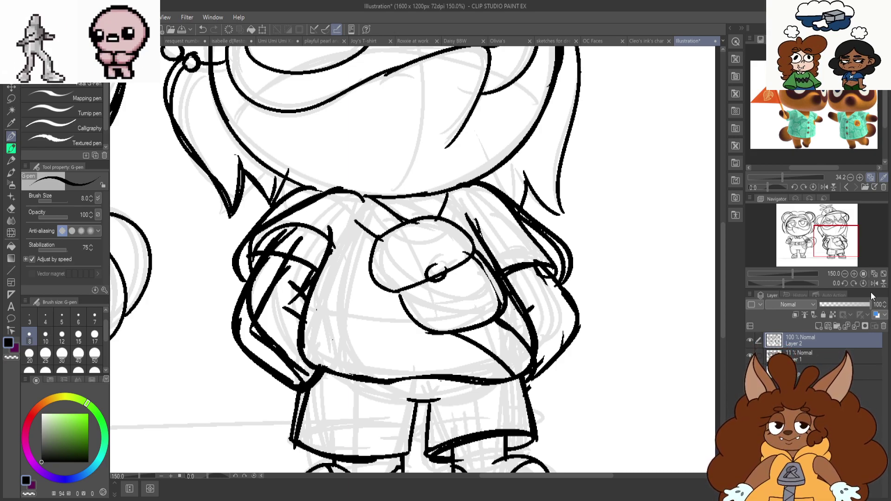
{"action": "scroll", "coordinate": [430, 315], "scroll_direction": "down", "scroll_amount": 4}
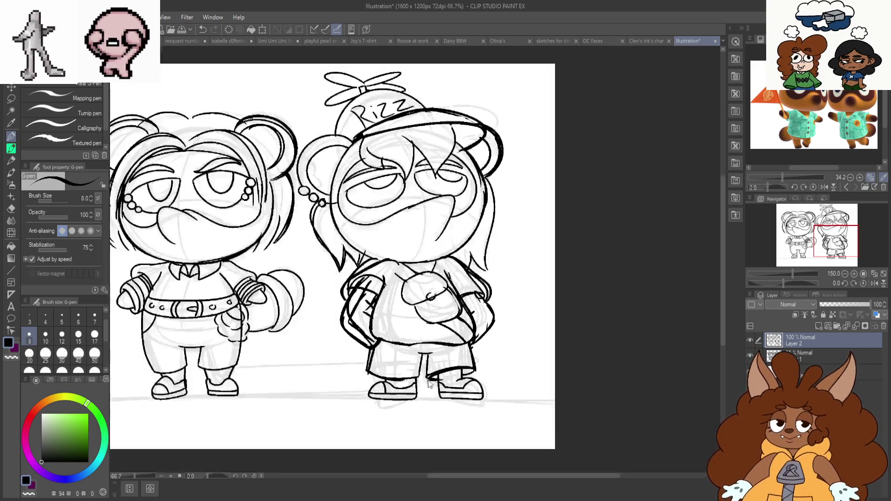
{"action": "scroll", "coordinate": [394, 328], "scroll_direction": "up", "scroll_amount": 1}
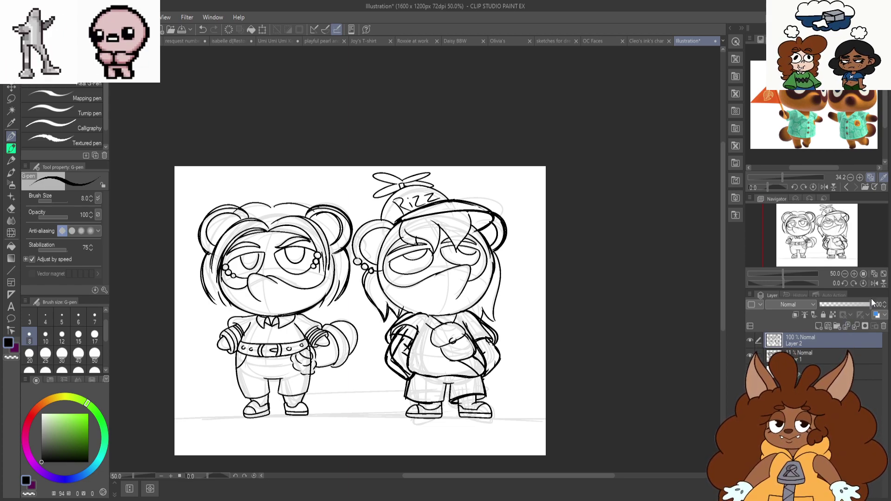
{"action": "left_click", "coordinate": [831, 355]}
{"action": "mouse_move", "coordinate": [828, 304]}
{"action": "left_mouse_down"}
{"action": "mouse_move", "coordinate": [812, 311]}
{"action": "mouse_move", "coordinate": [826, 306]}
{"action": "left_mouse_up"}
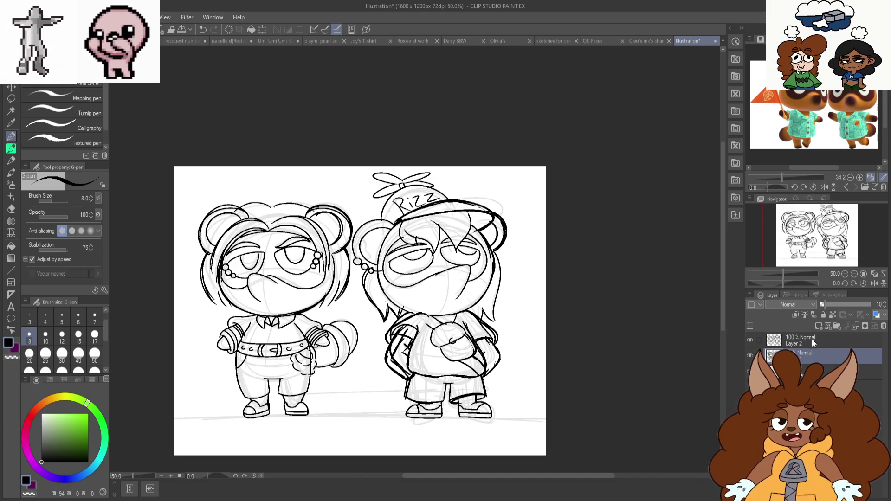
Select the inked layer together with the rough sketch layer and group them in a folder
{"action": "left_click", "coordinate": [837, 326]}
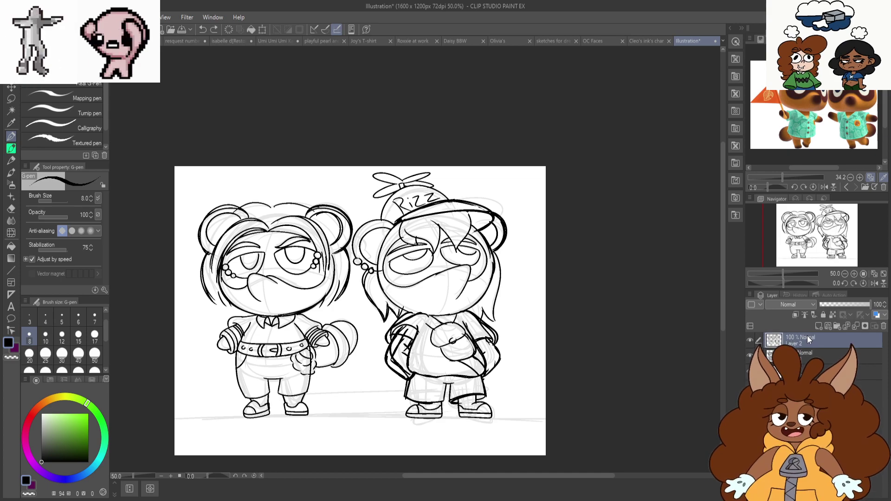
{"action": "left_click", "coordinate": [827, 355]}
{"action": "left_click", "coordinate": [826, 370], "text": "shift"}
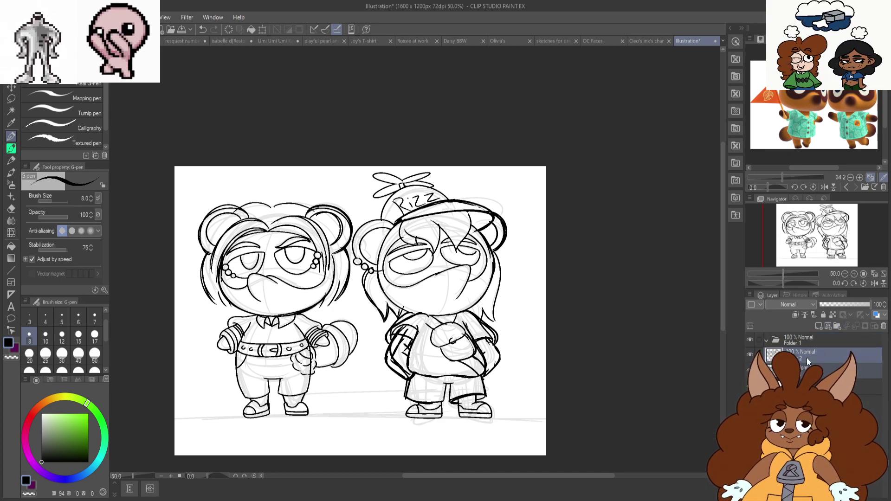
Try lower opacities for the grouped drawing layers and set the inked Layer 2 to 80%
{"action": "left_click", "coordinate": [843, 305]}
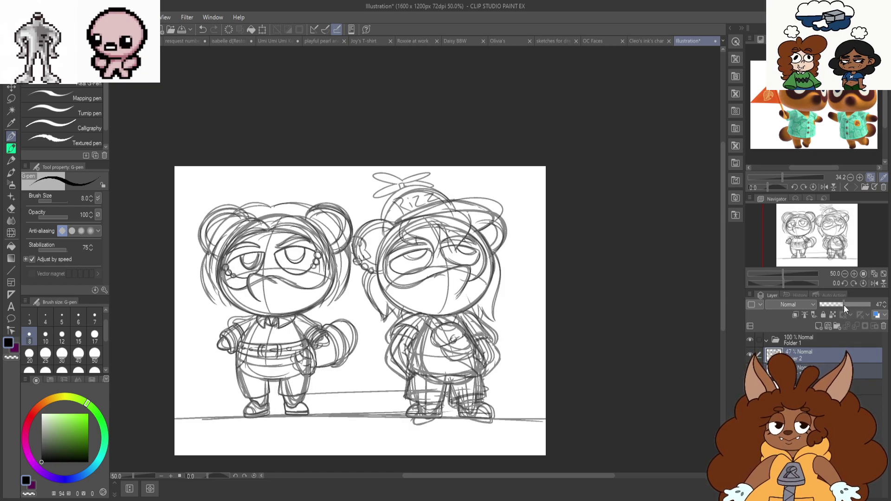
{"action": "mouse_move", "coordinate": [843, 305]}
{"action": "left_mouse_down"}
{"action": "mouse_move", "coordinate": [885, 306]}
{"action": "mouse_move", "coordinate": [834, 306]}
{"action": "left_mouse_up"}
{"action": "left_click", "coordinate": [826, 370]}
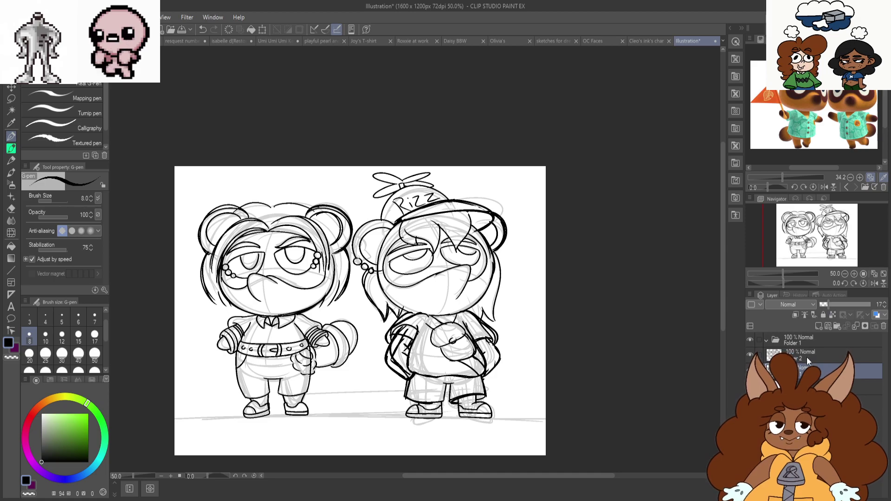
{"action": "left_click", "coordinate": [807, 358]}
{"action": "left_click", "coordinate": [846, 307]}
{"action": "mouse_move", "coordinate": [847, 307]}
{"action": "left_mouse_down"}
{"action": "mouse_move", "coordinate": [870, 305]}
{"action": "mouse_move", "coordinate": [861, 305]}
{"action": "left_mouse_up"}
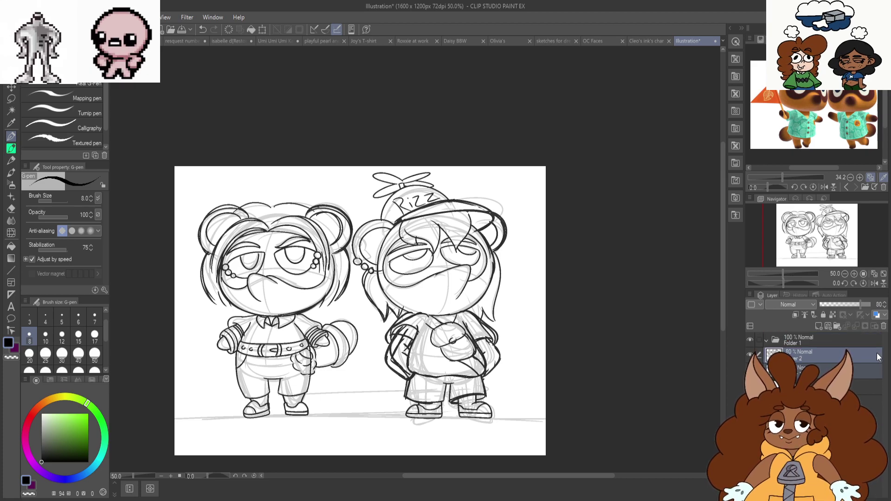
Collapse the folder, lower its opacity to 33%, and add a new layer above it for clean line art
{"action": "left_click", "coordinate": [766, 342]}
{"action": "left_click", "coordinate": [834, 310]}
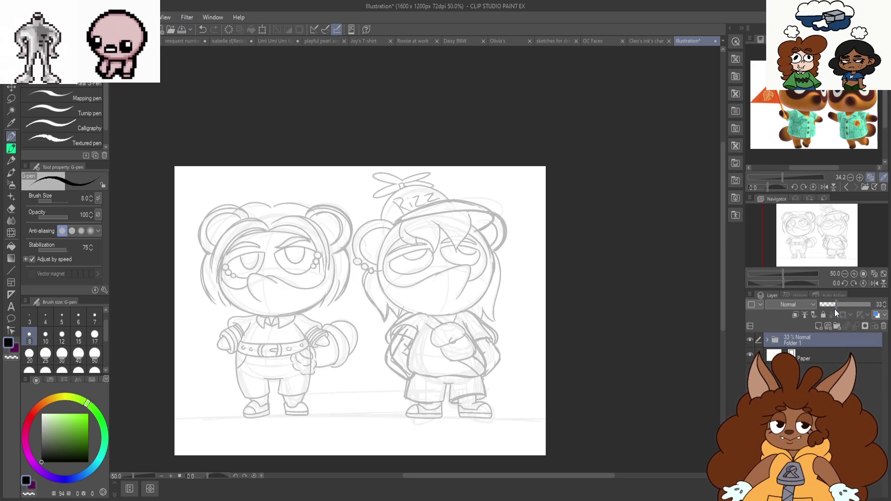
{"action": "left_click", "coordinate": [819, 326]}
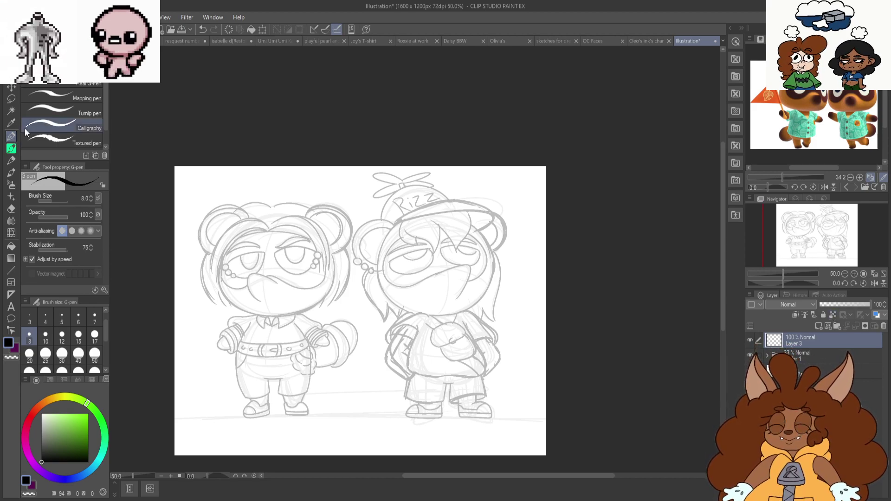
Ink the outer and inner contours of the cap character's near ear and its three round earrings with the G-pen
{"action": "scroll", "coordinate": [360, 251], "scroll_direction": "up", "scroll_amount": 5}
{"action": "scroll", "coordinate": [360, 252], "scroll_direction": "up", "scroll_amount": 2}
{"action": "mouse_move", "coordinate": [434, 179]}
{"action": "left_mouse_down"}
{"action": "mouse_move", "coordinate": [388, 159]}
{"action": "mouse_move", "coordinate": [268, 299]}
{"action": "mouse_move", "coordinate": [304, 332]}
{"action": "mouse_move", "coordinate": [288, 311]}
{"action": "left_mouse_up"}
{"action": "scroll", "coordinate": [306, 387], "scroll_direction": "up", "scroll_amount": 3}
{"action": "left_click_drag", "start_coordinate": [316, 329], "coordinate": [320, 333]}
{"action": "mouse_move", "coordinate": [384, 317]}
{"action": "left_mouse_down"}
{"action": "mouse_move", "coordinate": [355, 343]}
{"action": "mouse_move", "coordinate": [378, 314]}
{"action": "left_mouse_up"}
{"action": "key", "text": "ctrl+z"}
{"action": "key", "text": "ctrl+z"}
{"action": "mouse_move", "coordinate": [324, 275]}
{"action": "left_mouse_down"}
{"action": "mouse_move", "coordinate": [354, 310]}
{"action": "mouse_move", "coordinate": [317, 274]}
{"action": "left_mouse_up"}
{"action": "mouse_move", "coordinate": [376, 311]}
{"action": "left_mouse_down"}
{"action": "mouse_move", "coordinate": [352, 340]}
{"action": "mouse_move", "coordinate": [383, 322]}
{"action": "mouse_move", "coordinate": [420, 337]}
{"action": "left_mouse_up"}
Ink the domed crown of the cap from the ear up and over to the brim
{"action": "scroll", "coordinate": [408, 334], "scroll_direction": "down", "scroll_amount": 3}
{"action": "mouse_move", "coordinate": [474, 171]}
{"action": "left_mouse_down"}
{"action": "mouse_move", "coordinate": [359, 196]}
{"action": "mouse_move", "coordinate": [378, 291]}
{"action": "mouse_move", "coordinate": [409, 306]}
{"action": "left_mouse_up"}
{"action": "scroll", "coordinate": [406, 304], "scroll_direction": "down", "scroll_amount": 1}
{"action": "scroll", "coordinate": [595, 85], "scroll_direction": "up", "scroll_amount": 1}
{"action": "mouse_move", "coordinate": [636, 123]}
{"action": "left_mouse_down"}
{"action": "mouse_move", "coordinate": [602, 87]}
{"action": "mouse_move", "coordinate": [466, 70]}
{"action": "mouse_move", "coordinate": [366, 202]}
{"action": "left_mouse_up"}
{"action": "scroll", "coordinate": [483, 171], "scroll_direction": "down", "scroll_amount": 1}
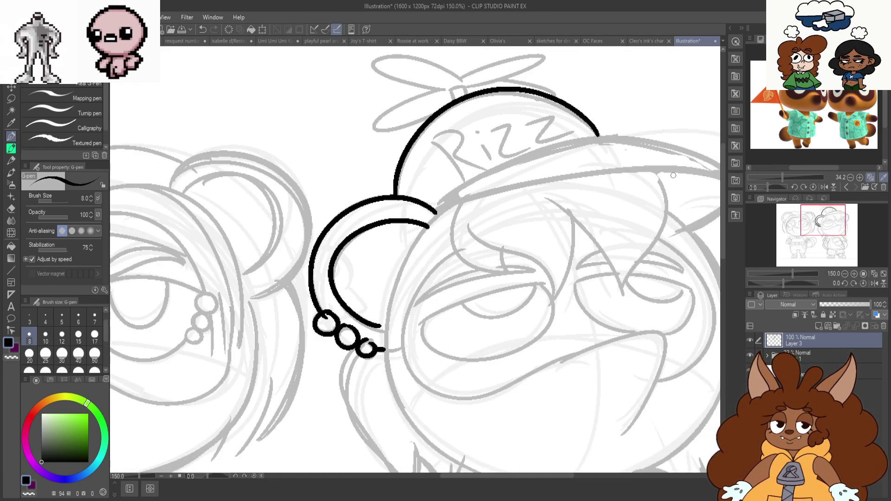
Ink the cap's brim with its lower edge, curled tip and upper edge meeting the crown
{"action": "scroll", "coordinate": [629, 234], "scroll_direction": "up", "scroll_amount": 1}
{"action": "scroll", "coordinate": [492, 249], "scroll_direction": "down", "scroll_amount": 1}
{"action": "scroll", "coordinate": [592, 255], "scroll_direction": "down", "scroll_amount": 1}
{"action": "scroll", "coordinate": [694, 213], "scroll_direction": "up", "scroll_amount": 1}
{"action": "mouse_move", "coordinate": [606, 257]}
{"action": "left_mouse_down"}
{"action": "mouse_move", "coordinate": [499, 199]}
{"action": "mouse_move", "coordinate": [352, 237]}
{"action": "left_mouse_up"}
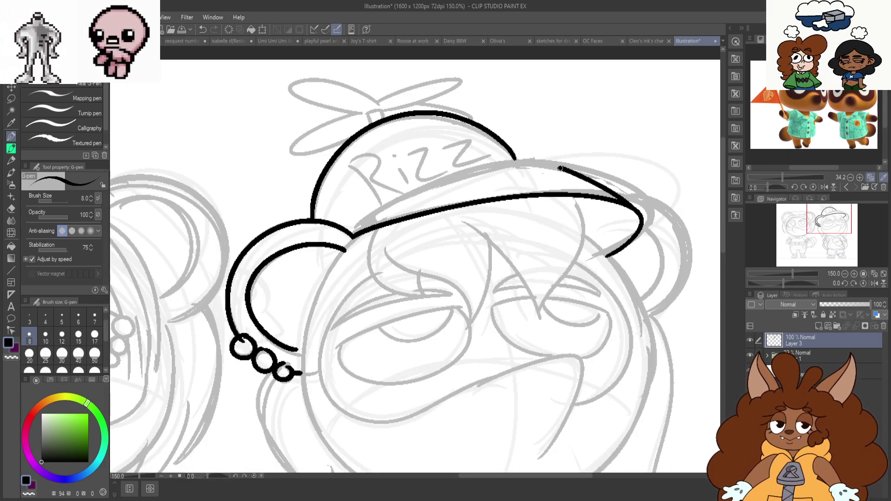
{"action": "mouse_move", "coordinate": [565, 170]}
{"action": "left_mouse_down"}
{"action": "mouse_move", "coordinate": [462, 171]}
{"action": "mouse_move", "coordinate": [371, 215]}
{"action": "left_mouse_up"}
{"action": "scroll", "coordinate": [603, 232], "scroll_direction": "down", "scroll_amount": 1}
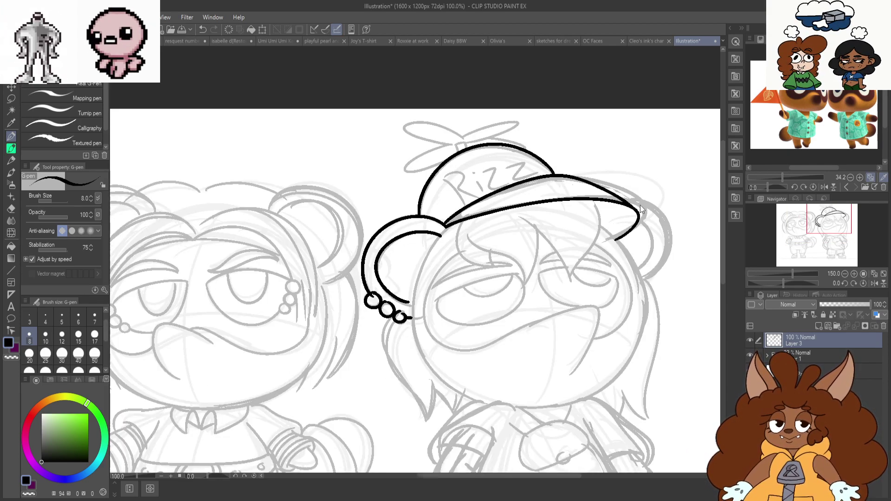
Ink both sides of the rounded face outline in mirrored view, then restore the normal orientation
{"action": "scroll", "coordinate": [664, 251], "scroll_direction": "up", "scroll_amount": 1}
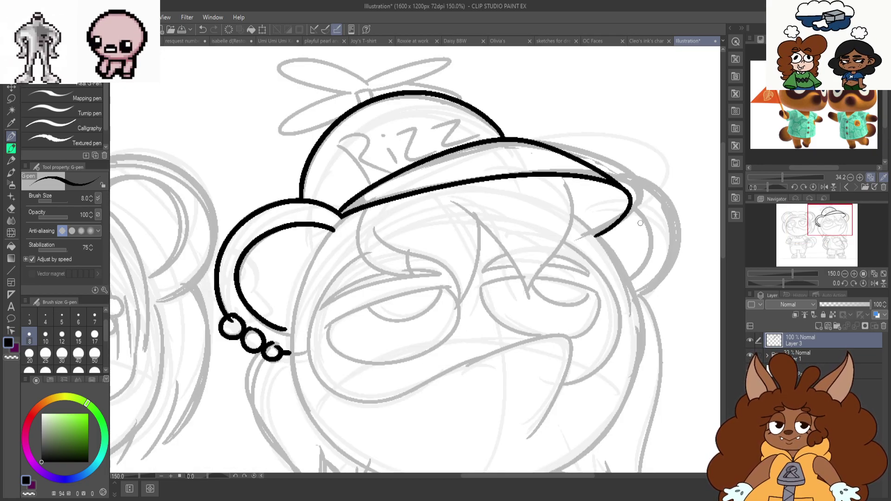
{"action": "left_click", "coordinate": [875, 284]}
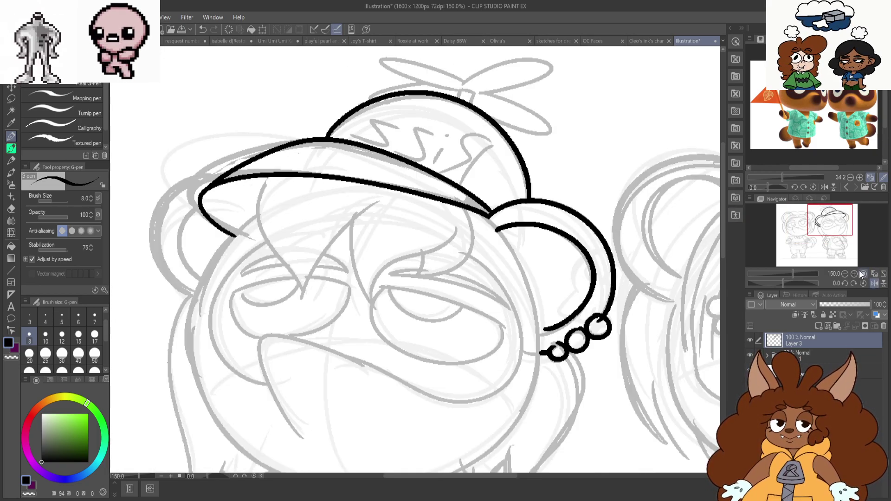
{"action": "scroll", "coordinate": [474, 108], "scroll_direction": "down", "scroll_amount": 1}
{"action": "scroll", "coordinate": [308, 215], "scroll_direction": "up", "scroll_amount": 1}
{"action": "mouse_move", "coordinate": [341, 158]}
{"action": "left_mouse_down"}
{"action": "mouse_move", "coordinate": [291, 224]}
{"action": "mouse_move", "coordinate": [308, 378]}
{"action": "mouse_move", "coordinate": [322, 174]}
{"action": "mouse_move", "coordinate": [278, 349]}
{"action": "mouse_move", "coordinate": [397, 426]}
{"action": "left_mouse_up"}
{"action": "key", "text": "ctrl+z"}
{"action": "scroll", "coordinate": [406, 228], "scroll_direction": "down", "scroll_amount": 1}
{"action": "scroll", "coordinate": [563, 153], "scroll_direction": "up", "scroll_amount": 1}
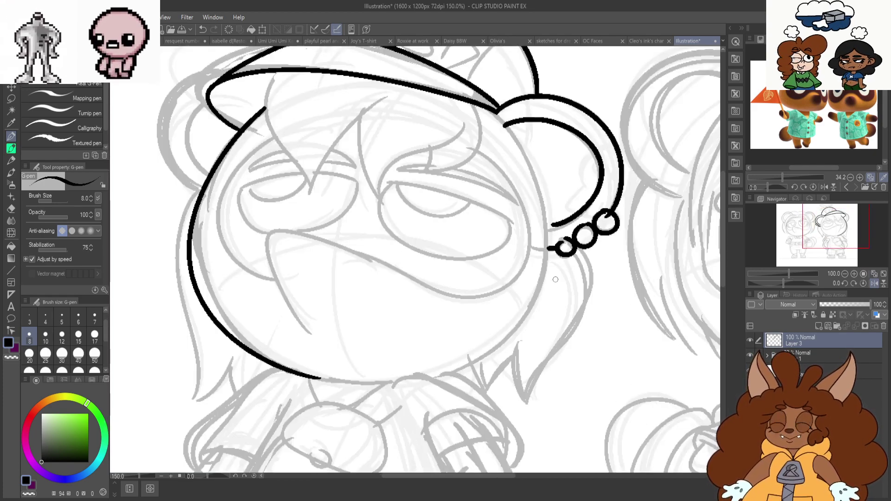
{"action": "left_click_drag", "start_coordinate": [549, 253], "coordinate": [420, 378]}
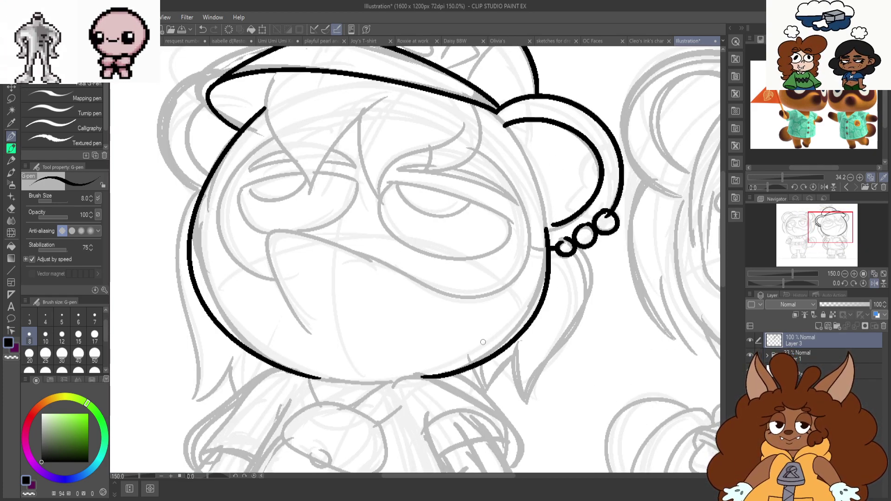
{"action": "left_click", "coordinate": [873, 283]}
Ink the pointed fringe locks under the brim and the side lock beside the earring ear
{"action": "left_click", "coordinate": [854, 274]}
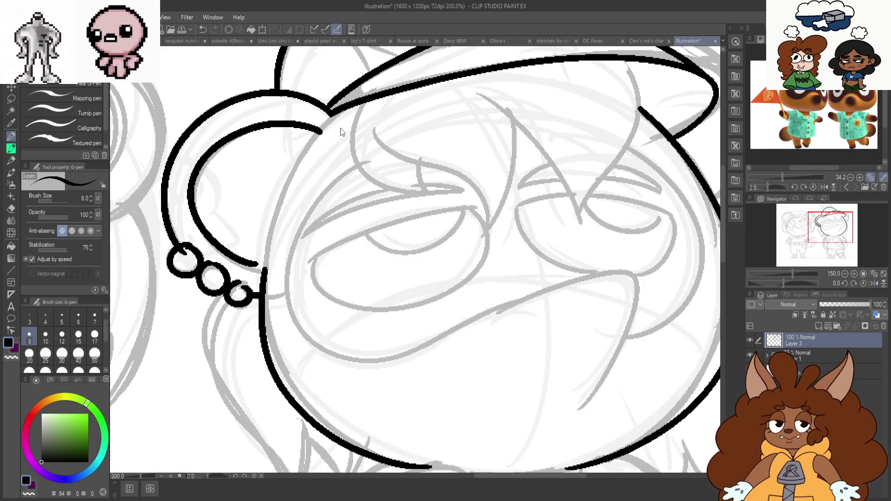
{"action": "left_click_drag", "start_coordinate": [346, 186], "coordinate": [310, 257]}
{"action": "key", "text": "ctrl+z"}
{"action": "left_click_drag", "start_coordinate": [372, 132], "coordinate": [271, 279]}
{"action": "left_click_drag", "start_coordinate": [371, 135], "coordinate": [486, 225]}
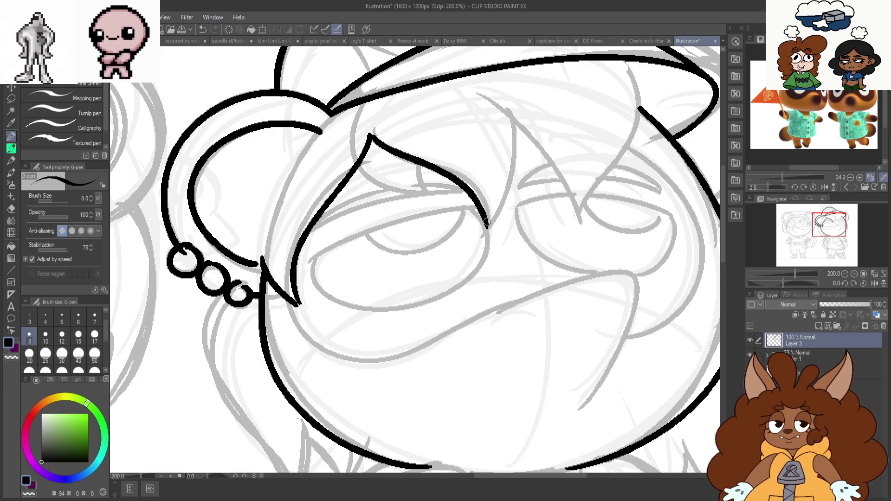
{"action": "left_click_drag", "start_coordinate": [514, 123], "coordinate": [485, 231]}
{"action": "mouse_move", "coordinate": [490, 99]}
{"action": "left_mouse_down"}
{"action": "mouse_move", "coordinate": [559, 159]}
{"action": "mouse_move", "coordinate": [583, 214]}
{"action": "mouse_move", "coordinate": [626, 152]}
{"action": "mouse_move", "coordinate": [632, 65]}
{"action": "left_mouse_up"}
{"action": "scroll", "coordinate": [547, 198], "scroll_direction": "down", "scroll_amount": 3}
{"action": "scroll", "coordinate": [615, 130], "scroll_direction": "up", "scroll_amount": 3}
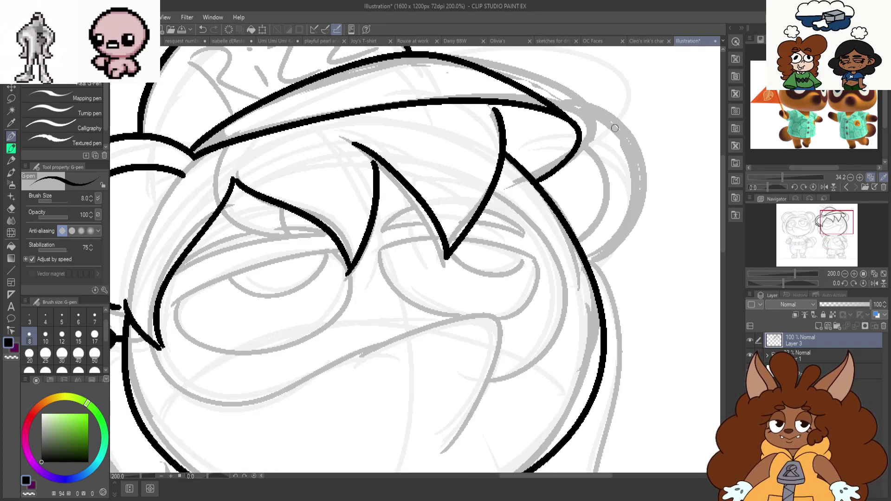
Try to ink the outer outline of the far ear behind the tip of the cap's brim
{"action": "mouse_move", "coordinate": [547, 99]}
{"action": "left_mouse_down"}
{"action": "mouse_move", "coordinate": [644, 212]}
{"action": "mouse_move", "coordinate": [587, 279]}
{"action": "mouse_move", "coordinate": [592, 108]}
{"action": "left_mouse_up"}
{"action": "key", "text": "ctrl+z"}
{"action": "key", "text": "ctrl+z"}
{"action": "scroll", "coordinate": [593, 107], "scroll_direction": "down", "scroll_amount": 3}
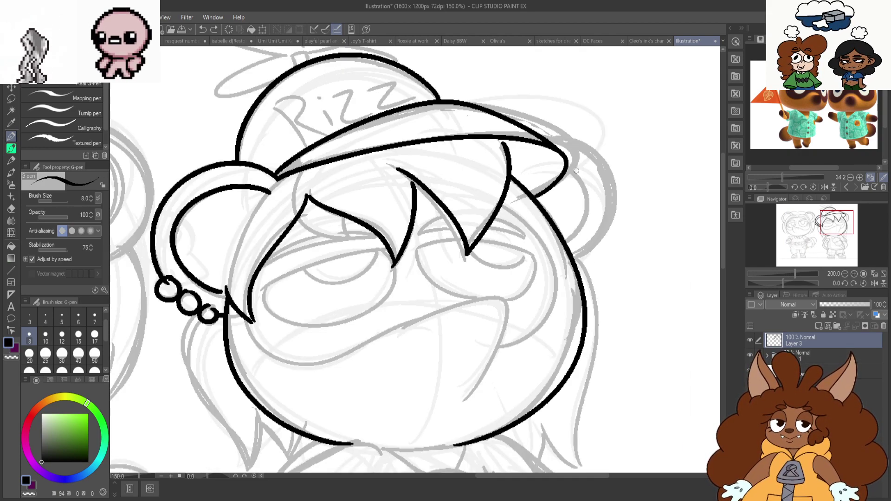
{"action": "scroll", "coordinate": [526, 113], "scroll_direction": "up", "scroll_amount": 3}
{"action": "mouse_move", "coordinate": [504, 116]}
{"action": "left_mouse_down"}
{"action": "mouse_move", "coordinate": [603, 143]}
{"action": "mouse_move", "coordinate": [574, 295]}
{"action": "left_mouse_up"}
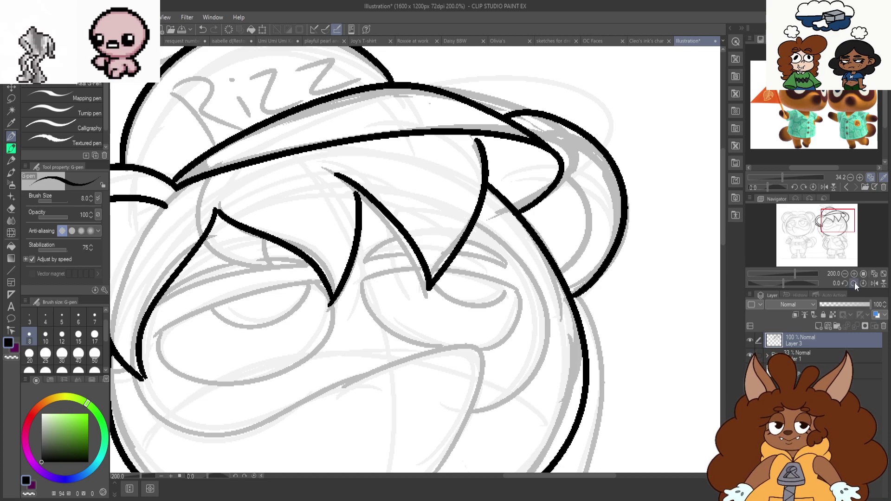
Mirror the view and ink the long pointed hair locks hanging on both sides of the face
{"action": "left_click", "coordinate": [873, 283]}
{"action": "scroll", "coordinate": [339, 101], "scroll_direction": "down", "scroll_amount": 2}
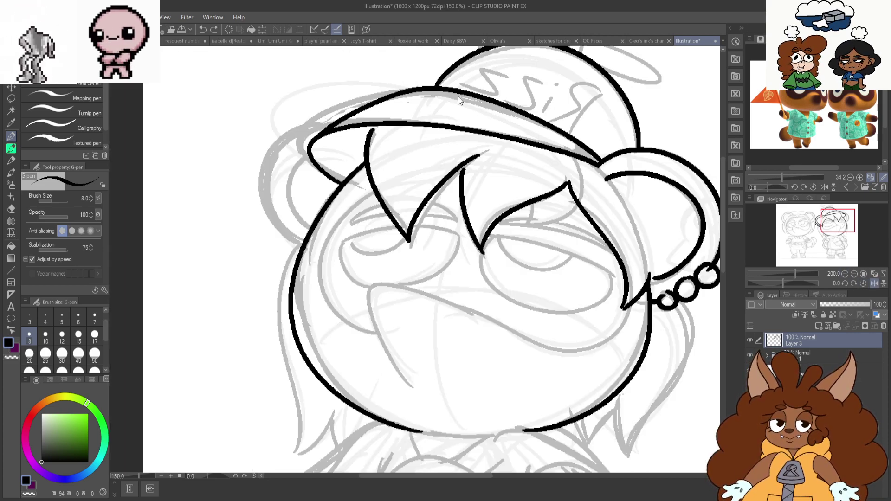
{"action": "scroll", "coordinate": [278, 215], "scroll_direction": "up", "scroll_amount": 1}
{"action": "mouse_move", "coordinate": [246, 139]}
{"action": "left_mouse_down"}
{"action": "mouse_move", "coordinate": [215, 338]}
{"action": "mouse_move", "coordinate": [194, 330]}
{"action": "left_mouse_up"}
{"action": "key", "text": "ctrl+z"}
{"action": "key", "text": "ctrl+z"}
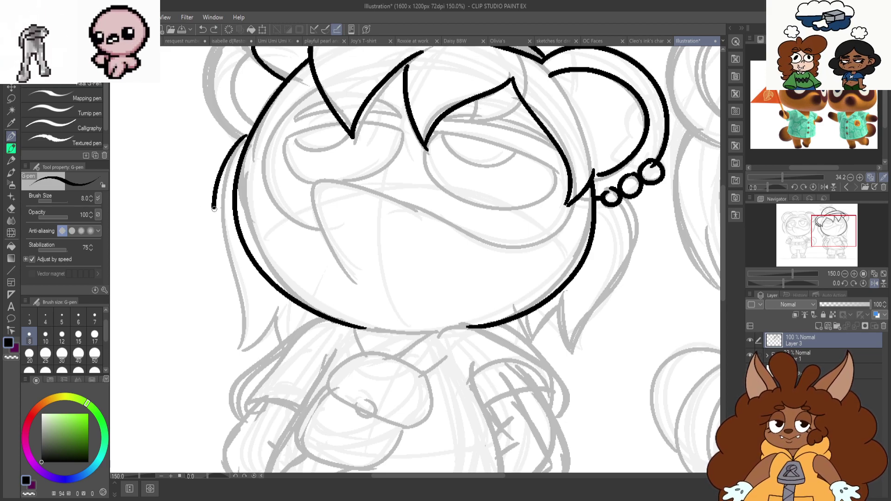
{"action": "left_click_drag", "start_coordinate": [215, 199], "coordinate": [227, 345]}
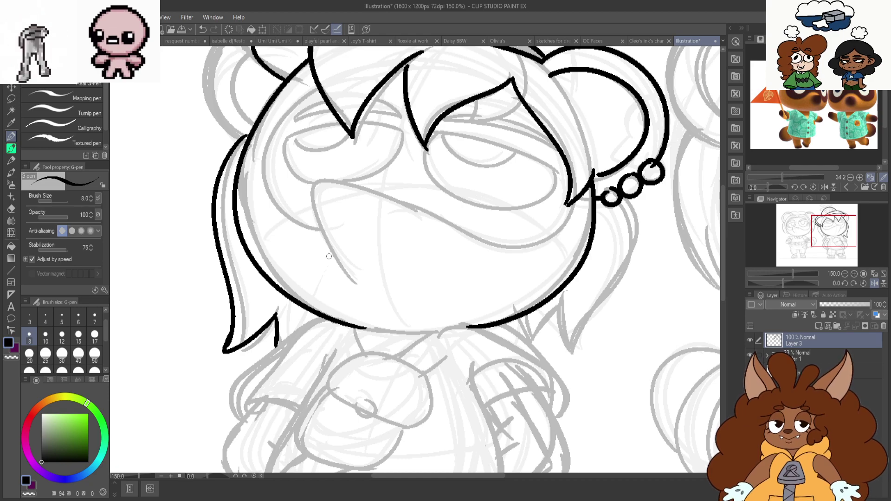
{"action": "mouse_move", "coordinate": [628, 207]}
{"action": "left_mouse_down"}
{"action": "mouse_move", "coordinate": [607, 294]}
{"action": "mouse_move", "coordinate": [557, 343]}
{"action": "left_mouse_up"}
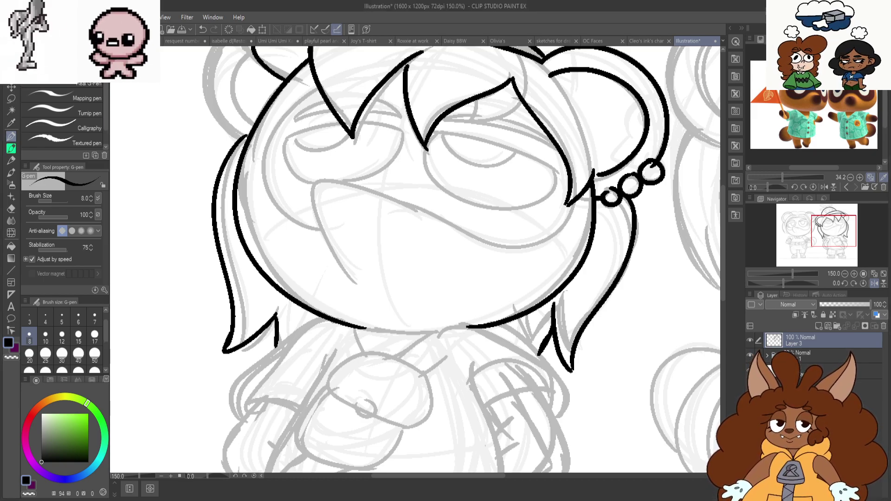
Ink the curved mask contour around the far eye and the muzzle line sweeping across the face
{"action": "scroll", "coordinate": [410, 259], "scroll_direction": "down", "scroll_amount": 1}
{"action": "scroll", "coordinate": [381, 189], "scroll_direction": "up", "scroll_amount": 2}
{"action": "mouse_move", "coordinate": [327, 111]}
{"action": "left_mouse_down"}
{"action": "mouse_move", "coordinate": [247, 235]}
{"action": "mouse_move", "coordinate": [322, 303]}
{"action": "left_mouse_up"}
{"action": "mouse_move", "coordinate": [458, 279]}
{"action": "left_mouse_down"}
{"action": "mouse_move", "coordinate": [352, 229]}
{"action": "mouse_move", "coordinate": [375, 370]}
{"action": "left_mouse_up"}
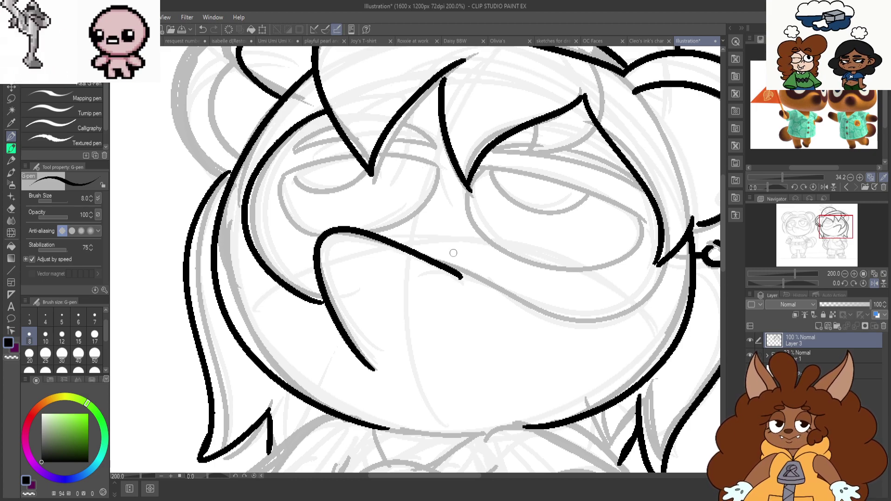
{"action": "mouse_move", "coordinate": [454, 265]}
{"action": "left_mouse_down"}
{"action": "mouse_move", "coordinate": [621, 321]}
{"action": "mouse_move", "coordinate": [659, 262]}
{"action": "mouse_move", "coordinate": [521, 305]}
{"action": "mouse_move", "coordinate": [663, 264]}
{"action": "left_mouse_up"}
{"action": "key", "text": "ctrl+z"}
Ink both half-lidded eyes with their upper lids, rounded lower outlines and irises
{"action": "mouse_move", "coordinate": [644, 217]}
{"action": "left_mouse_down"}
{"action": "mouse_move", "coordinate": [571, 185]}
{"action": "mouse_move", "coordinate": [496, 165]}
{"action": "mouse_move", "coordinate": [469, 188]}
{"action": "mouse_move", "coordinate": [552, 274]}
{"action": "mouse_move", "coordinate": [643, 223]}
{"action": "left_mouse_up"}
{"action": "left_click_drag", "start_coordinate": [514, 207], "coordinate": [576, 192]}
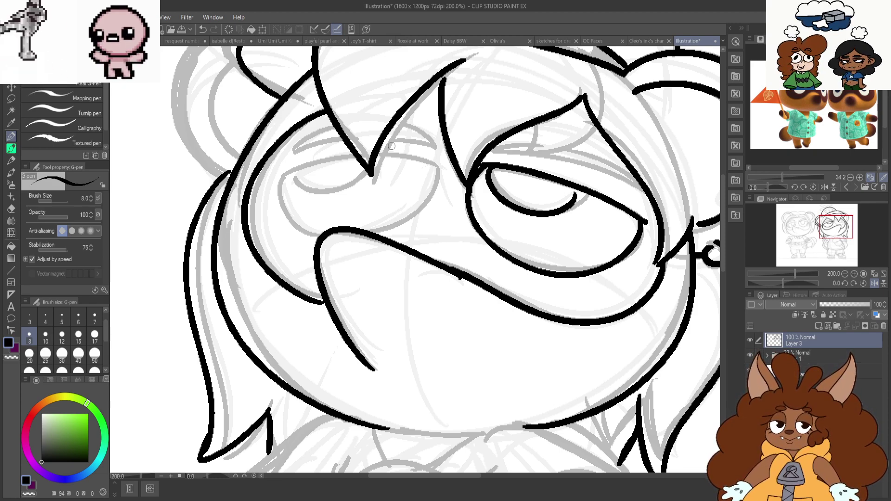
{"action": "mouse_move", "coordinate": [352, 155]}
{"action": "left_mouse_down"}
{"action": "mouse_move", "coordinate": [273, 178]}
{"action": "mouse_move", "coordinate": [320, 232]}
{"action": "left_mouse_up"}
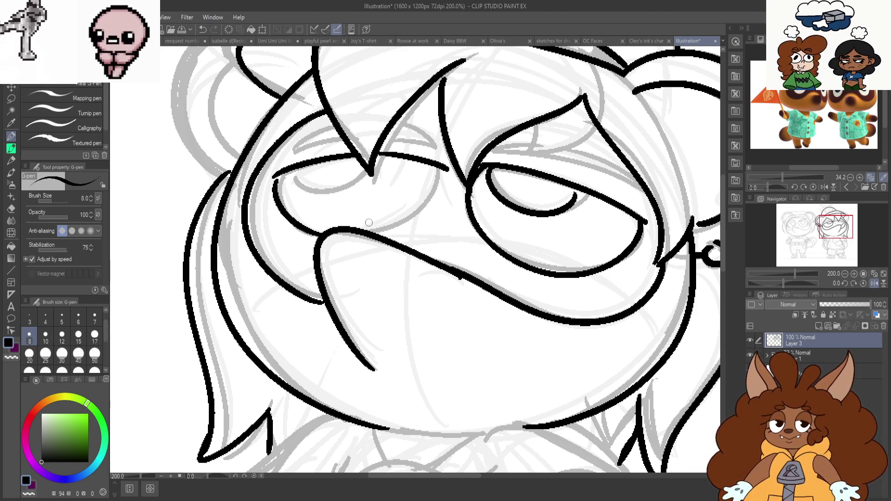
{"action": "left_click_drag", "start_coordinate": [437, 168], "coordinate": [408, 223]}
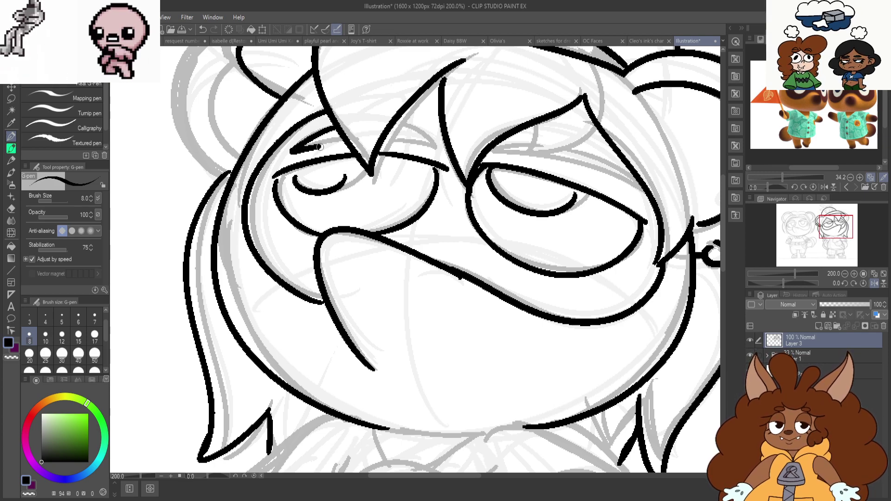
Ink the eyebrow above the larger eye, undoing the first attempts and redrawing it along the fringe
{"action": "mouse_move", "coordinate": [640, 190]}
{"action": "left_mouse_down"}
{"action": "mouse_move", "coordinate": [545, 144]}
{"action": "mouse_move", "coordinate": [495, 152]}
{"action": "left_mouse_up"}
{"action": "mouse_move", "coordinate": [495, 152]}
{"action": "left_mouse_down"}
{"action": "mouse_move", "coordinate": [596, 180]}
{"action": "mouse_move", "coordinate": [642, 211]}
{"action": "mouse_move", "coordinate": [596, 159]}
{"action": "mouse_move", "coordinate": [501, 151]}
{"action": "left_mouse_up"}
{"action": "key", "text": "ctrl+z"}
{"action": "key", "text": "ctrl+z"}
{"action": "mouse_move", "coordinate": [501, 151]}
{"action": "left_mouse_down"}
{"action": "mouse_move", "coordinate": [564, 164]}
{"action": "mouse_move", "coordinate": [636, 208]}
{"action": "left_mouse_up"}
Ink the shirt's V-shaped collar, plus the shoulder, sleeve and cuff line opposite the bag
{"action": "scroll", "coordinate": [505, 98], "scroll_direction": "down", "scroll_amount": 3}
{"action": "scroll", "coordinate": [494, 248], "scroll_direction": "up", "scroll_amount": 1}
{"action": "scroll", "coordinate": [494, 248], "scroll_direction": "up", "scroll_amount": 2}
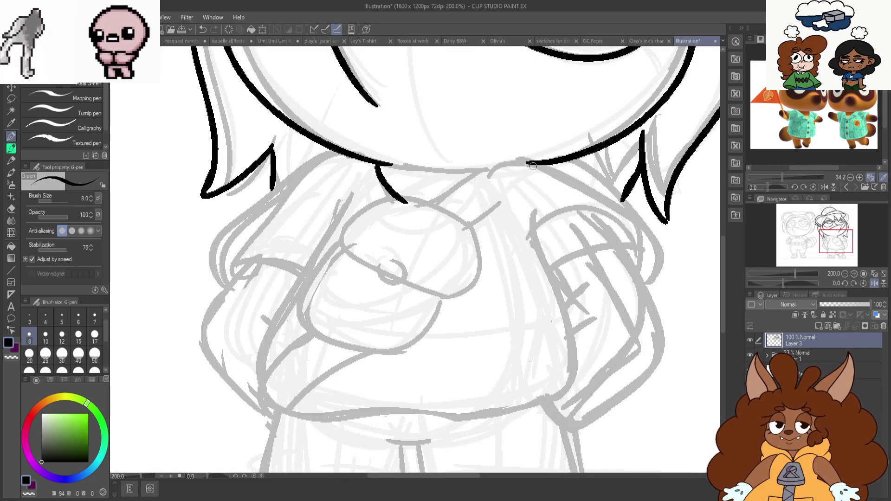
{"action": "left_click_drag", "start_coordinate": [481, 176], "coordinate": [429, 204]}
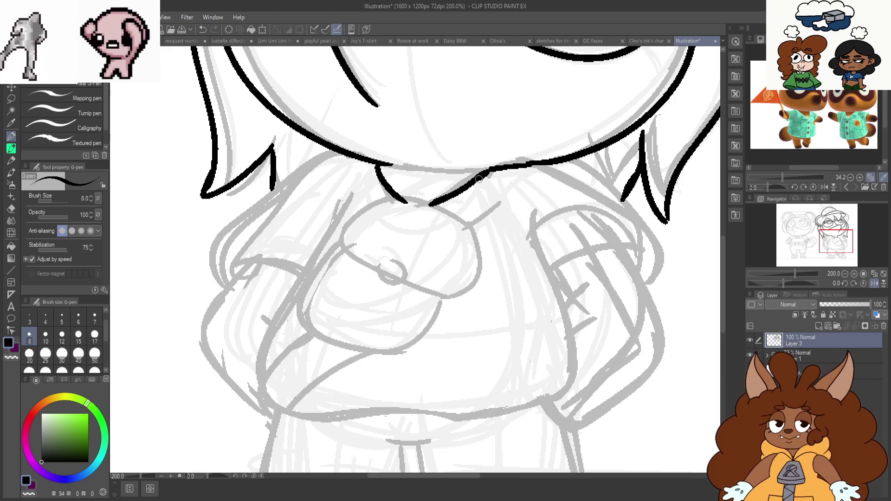
{"action": "mouse_move", "coordinate": [555, 163]}
{"action": "left_mouse_down"}
{"action": "mouse_move", "coordinate": [626, 211]}
{"action": "mouse_move", "coordinate": [659, 287]}
{"action": "left_mouse_up"}
{"action": "left_click_drag", "start_coordinate": [642, 250], "coordinate": [552, 274]}
Try to ink the shirt body with curved sides, a rounded lower corner and a bottom hem
{"action": "mouse_move", "coordinate": [538, 208]}
{"action": "left_mouse_down"}
{"action": "mouse_move", "coordinate": [563, 299]}
{"action": "mouse_move", "coordinate": [531, 406]}
{"action": "left_mouse_up"}
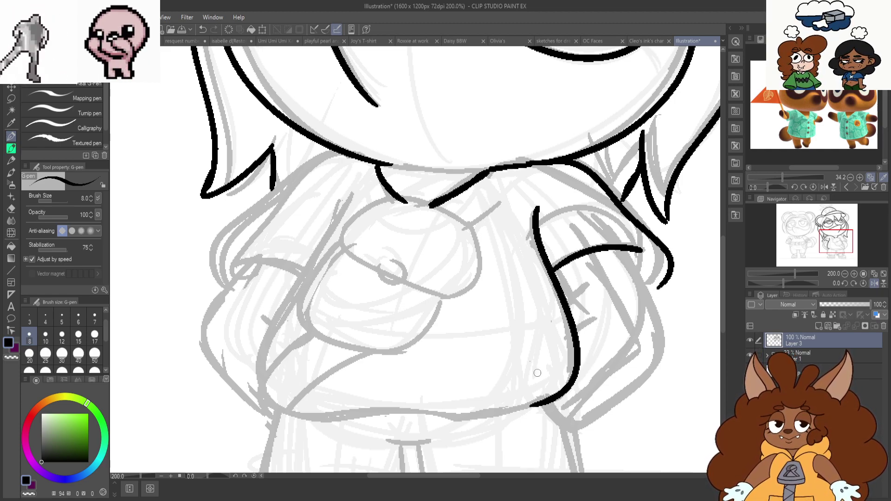
{"action": "scroll", "coordinate": [522, 209], "scroll_direction": "down", "scroll_amount": 1}
{"action": "scroll", "coordinate": [473, 314], "scroll_direction": "up", "scroll_amount": 1}
{"action": "mouse_move", "coordinate": [376, 147]}
{"action": "left_mouse_down"}
{"action": "mouse_move", "coordinate": [286, 359]}
{"action": "mouse_move", "coordinate": [519, 376]}
{"action": "mouse_move", "coordinate": [279, 328]}
{"action": "mouse_move", "coordinate": [297, 388]}
{"action": "mouse_move", "coordinate": [448, 381]}
{"action": "left_mouse_up"}
{"action": "key", "text": "ctrl+z"}
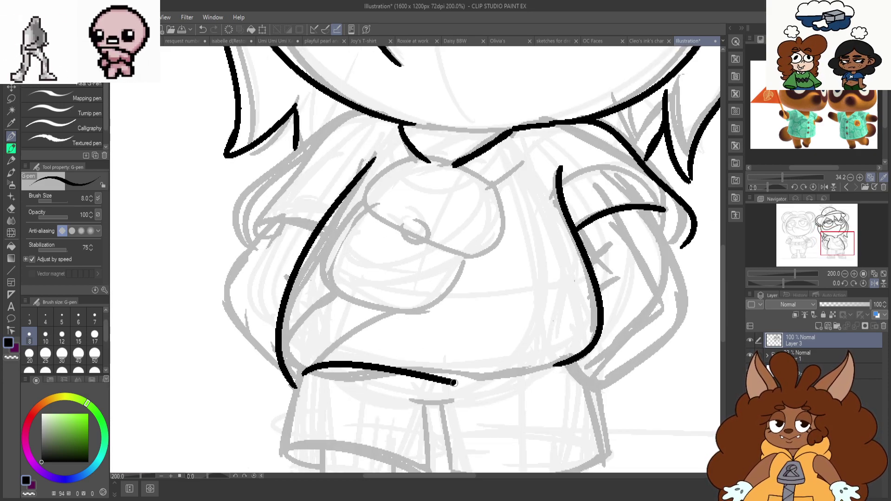
{"action": "key", "text": "ctrl+z"}
{"action": "key", "text": "ctrl+z"}
{"action": "key", "text": "ctrl+z"}
Re-ink the shirt body with flared sides and one continuous wavy bottom hem, redrawing the bag-side edge
{"action": "mouse_move", "coordinate": [563, 172]}
{"action": "left_mouse_down"}
{"action": "mouse_move", "coordinate": [595, 353]}
{"action": "mouse_move", "coordinate": [443, 379]}
{"action": "left_mouse_up"}
{"action": "mouse_move", "coordinate": [376, 151]}
{"action": "left_mouse_down"}
{"action": "mouse_move", "coordinate": [306, 267]}
{"action": "mouse_move", "coordinate": [285, 364]}
{"action": "left_mouse_up"}
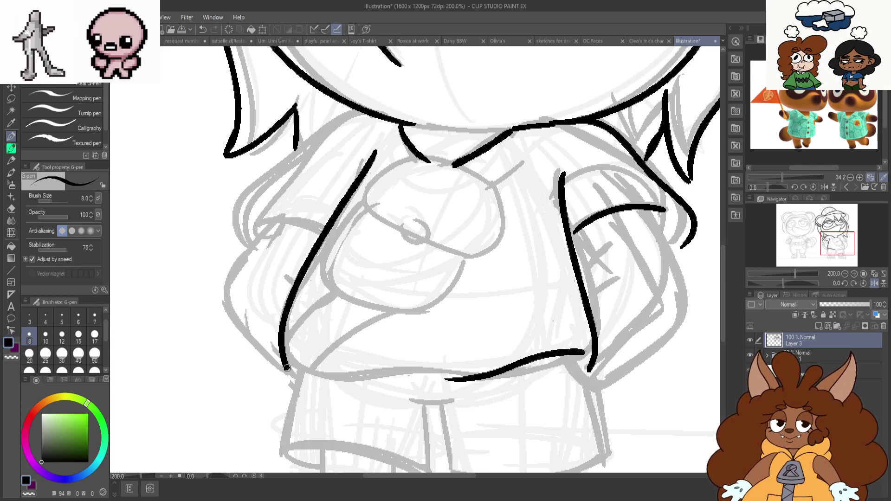
{"action": "left_click_drag", "start_coordinate": [357, 371], "coordinate": [425, 378]}
{"action": "key", "text": "ctrl+z"}
{"action": "left_click_drag", "start_coordinate": [347, 380], "coordinate": [508, 376]}
{"action": "key", "text": "ctrl+z"}
{"action": "key", "text": "ctrl+z"}
{"action": "mouse_move", "coordinate": [374, 153]}
{"action": "left_mouse_down"}
{"action": "mouse_move", "coordinate": [272, 337]}
{"action": "mouse_move", "coordinate": [344, 384]}
{"action": "mouse_move", "coordinate": [583, 353]}
{"action": "left_mouse_up"}
{"action": "key", "text": "ctrl+z"}
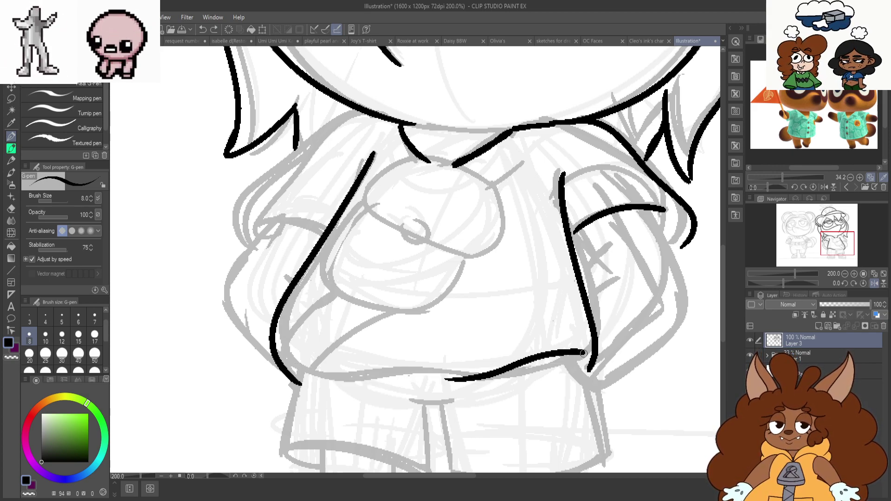
{"action": "mouse_move", "coordinate": [482, 377]}
{"action": "left_mouse_down"}
{"action": "mouse_move", "coordinate": [410, 386]}
{"action": "mouse_move", "coordinate": [332, 376]}
{"action": "left_mouse_up"}
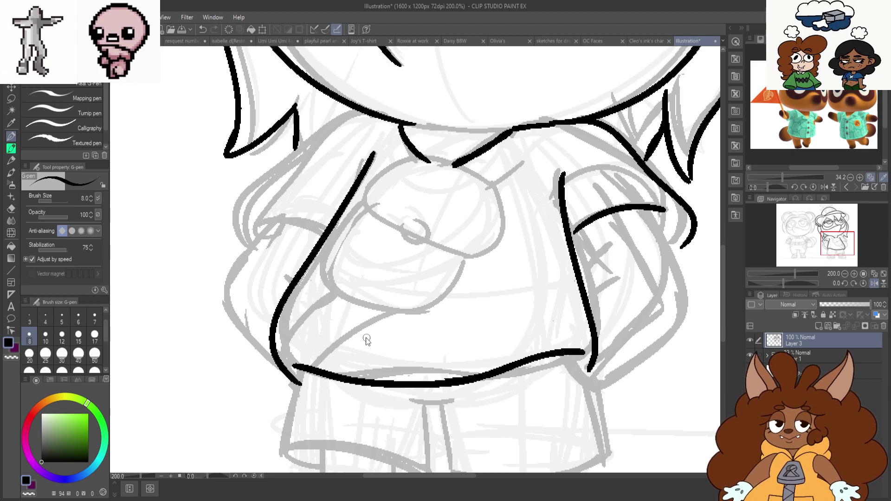
Ink the bag-side shoulder and sleeve with a curved cuff line across the arm
{"action": "left_click_drag", "start_coordinate": [367, 338], "coordinate": [361, 382]}
{"action": "mouse_move", "coordinate": [360, 156]}
{"action": "left_mouse_down"}
{"action": "mouse_move", "coordinate": [283, 192]}
{"action": "mouse_move", "coordinate": [231, 300]}
{"action": "left_mouse_up"}
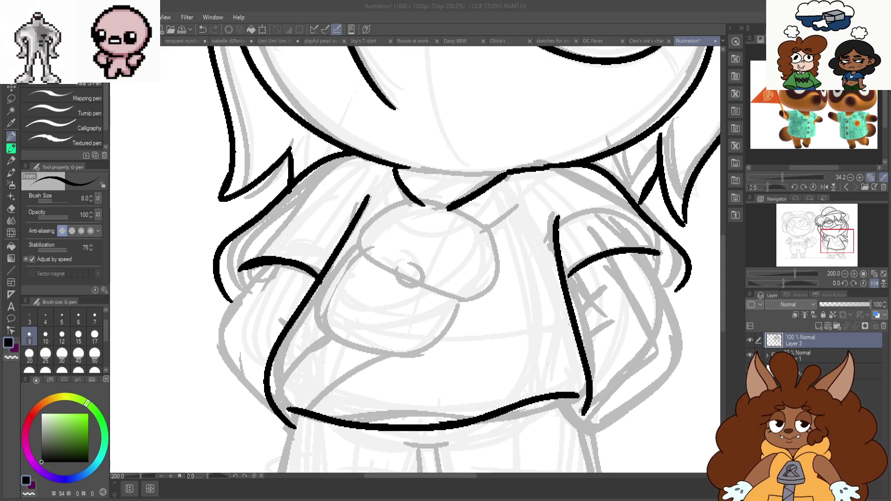
Ink the crossbody strap's lower edge from the shoulder, plus the bag with its rounded flap, round clasp and pouch
{"action": "scroll", "coordinate": [571, 176], "scroll_direction": "up", "scroll_amount": 3}
{"action": "left_click_drag", "start_coordinate": [647, 185], "coordinate": [407, 277]}
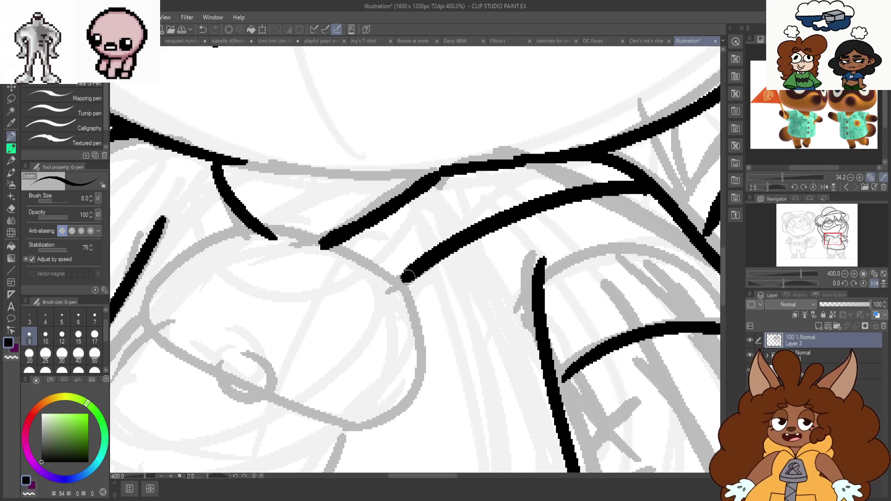
{"action": "left_click_drag", "start_coordinate": [426, 189], "coordinate": [345, 247]}
{"action": "scroll", "coordinate": [517, 116], "scroll_direction": "down", "scroll_amount": 2}
{"action": "scroll", "coordinate": [390, 202], "scroll_direction": "up", "scroll_amount": 2}
{"action": "mouse_move", "coordinate": [363, 143]}
{"action": "left_mouse_down"}
{"action": "mouse_move", "coordinate": [394, 140]}
{"action": "mouse_move", "coordinate": [532, 307]}
{"action": "mouse_move", "coordinate": [290, 242]}
{"action": "mouse_move", "coordinate": [370, 138]}
{"action": "left_mouse_up"}
{"action": "mouse_move", "coordinate": [397, 253]}
{"action": "left_mouse_down"}
{"action": "mouse_move", "coordinate": [362, 324]}
{"action": "mouse_move", "coordinate": [410, 259]}
{"action": "left_mouse_up"}
{"action": "scroll", "coordinate": [398, 236], "scroll_direction": "down", "scroll_amount": 2}
{"action": "scroll", "coordinate": [398, 236], "scroll_direction": "up", "scroll_amount": 2}
{"action": "mouse_move", "coordinate": [362, 116]}
{"action": "left_mouse_down"}
{"action": "mouse_move", "coordinate": [302, 315]}
{"action": "mouse_move", "coordinate": [548, 228]}
{"action": "left_mouse_up"}
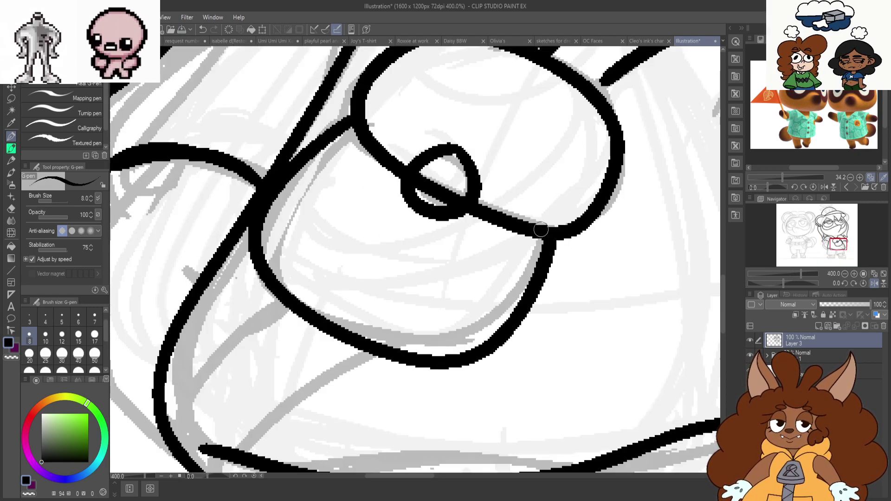
Ink the two curved strap edges running from beneath the bag to the hip and meeting past the shirt hem
{"action": "scroll", "coordinate": [397, 285], "scroll_direction": "down", "scroll_amount": 2}
{"action": "scroll", "coordinate": [396, 285], "scroll_direction": "up", "scroll_amount": 2}
{"action": "mouse_move", "coordinate": [482, 191]}
{"action": "left_mouse_down"}
{"action": "mouse_move", "coordinate": [325, 303]}
{"action": "mouse_move", "coordinate": [298, 370]}
{"action": "left_mouse_up"}
{"action": "mouse_move", "coordinate": [385, 145]}
{"action": "left_mouse_down"}
{"action": "mouse_move", "coordinate": [272, 304]}
{"action": "mouse_move", "coordinate": [305, 373]}
{"action": "left_mouse_up"}
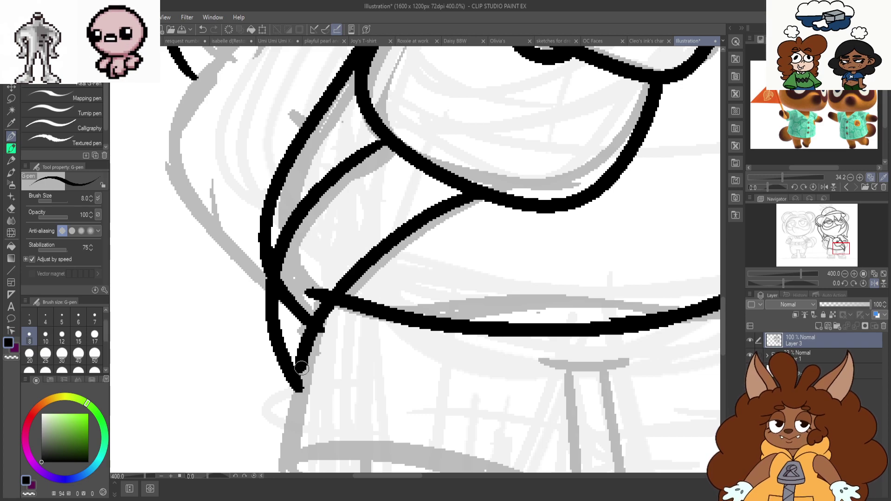
Ink the bag-side arm's outer curve from sleeve to hip, redoing it rounder, with a short elbow crease
{"action": "scroll", "coordinate": [302, 366], "scroll_direction": "down", "scroll_amount": 2}
{"action": "scroll", "coordinate": [255, 209], "scroll_direction": "up", "scroll_amount": 2}
{"action": "mouse_move", "coordinate": [290, 158]}
{"action": "left_mouse_down"}
{"action": "mouse_move", "coordinate": [218, 250]}
{"action": "mouse_move", "coordinate": [283, 436]}
{"action": "left_mouse_up"}
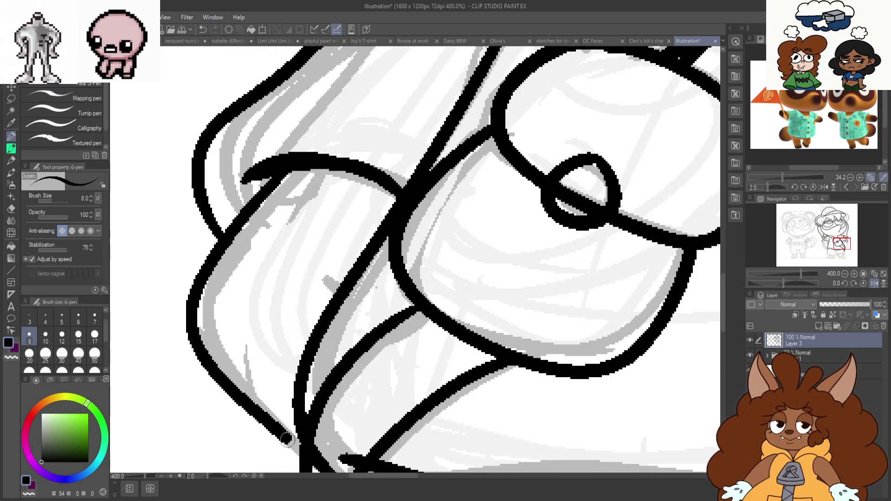
{"action": "key", "text": "ctrl+z"}
{"action": "mouse_move", "coordinate": [281, 164]}
{"action": "left_mouse_down"}
{"action": "mouse_move", "coordinate": [232, 253]}
{"action": "mouse_move", "coordinate": [199, 373]}
{"action": "mouse_move", "coordinate": [295, 452]}
{"action": "left_mouse_up"}
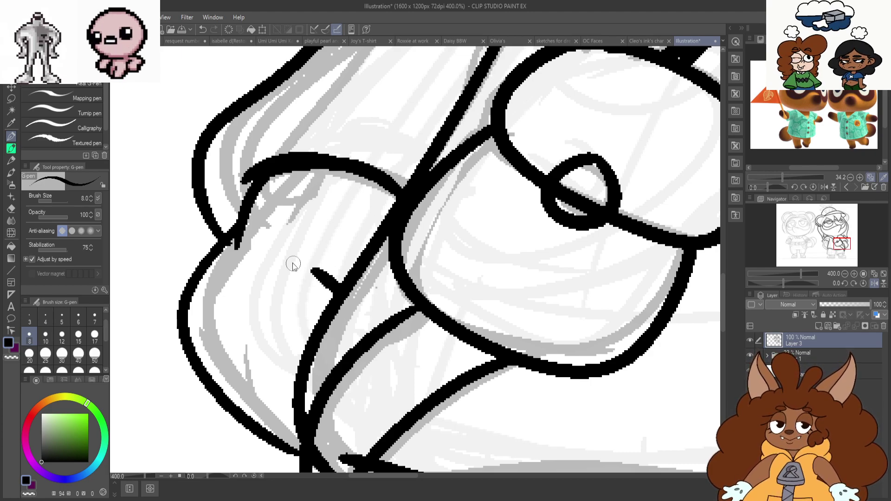
Ink the opposite arm with a bent elbow, a short inner crease and a rounded end tucked against the shirt hem
{"action": "scroll", "coordinate": [293, 264], "scroll_direction": "down", "scroll_amount": 3}
{"action": "scroll", "coordinate": [530, 267], "scroll_direction": "down", "scroll_amount": 1}
{"action": "scroll", "coordinate": [579, 271], "scroll_direction": "up", "scroll_amount": 2}
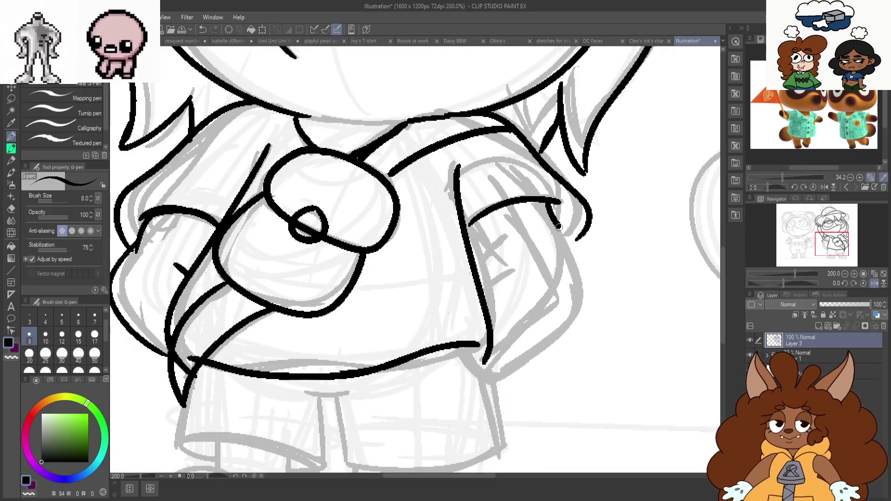
{"action": "mouse_move", "coordinate": [555, 220]}
{"action": "left_mouse_down"}
{"action": "mouse_move", "coordinate": [586, 309]}
{"action": "mouse_move", "coordinate": [519, 374]}
{"action": "left_mouse_up"}
{"action": "key", "text": "ctrl+z"}
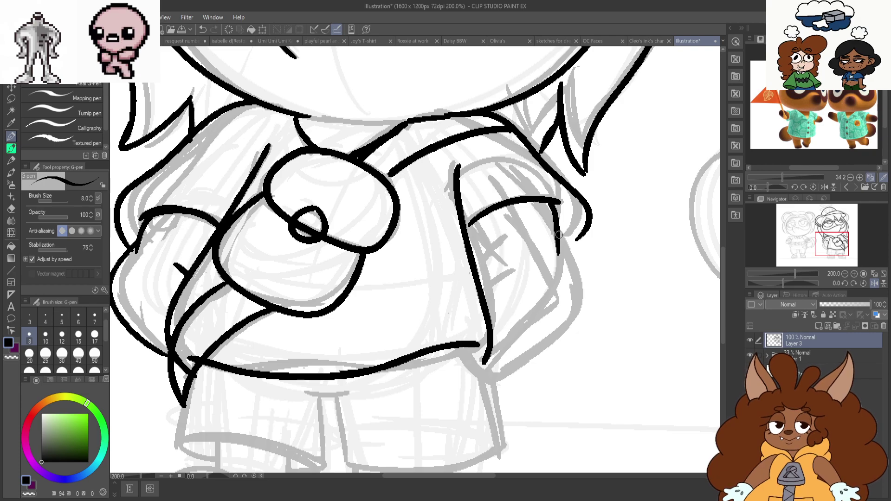
{"action": "mouse_move", "coordinate": [559, 235]}
{"action": "left_mouse_down"}
{"action": "mouse_move", "coordinate": [588, 289]}
{"action": "mouse_move", "coordinate": [540, 360]}
{"action": "left_mouse_up"}
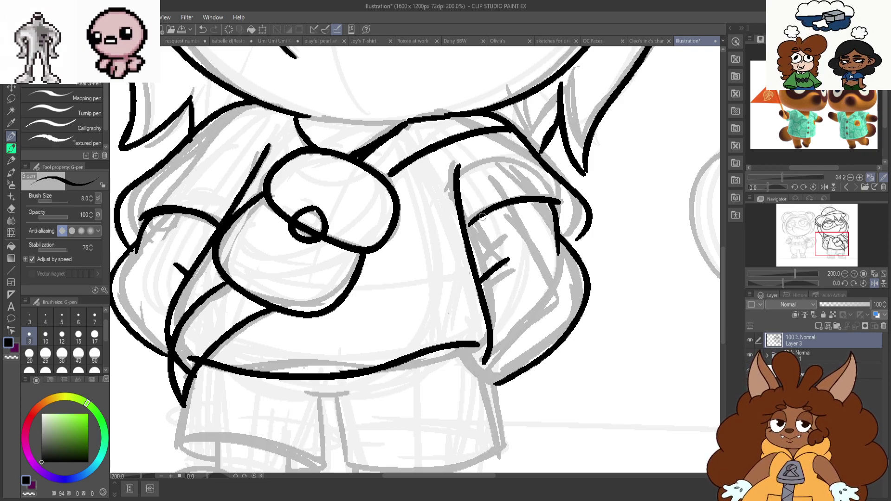
{"action": "scroll", "coordinate": [552, 270], "scroll_direction": "down", "scroll_amount": 1}
{"action": "scroll", "coordinate": [462, 230], "scroll_direction": "up", "scroll_amount": 3}
{"action": "left_click_drag", "start_coordinate": [447, 212], "coordinate": [538, 286]}
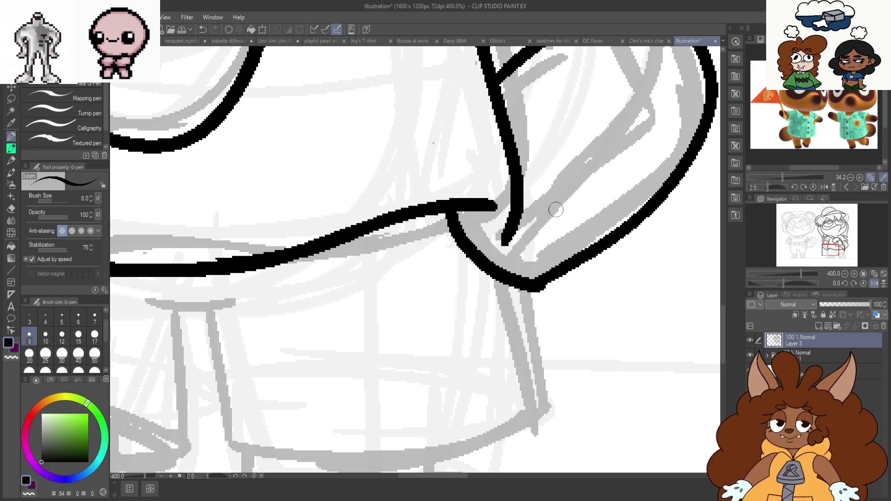
Ink the shorts leg opposite the bag with flared outer side, curved hem and inner seam, plus the crotch line
{"action": "scroll", "coordinate": [555, 286], "scroll_direction": "down", "scroll_amount": 2}
{"action": "scroll", "coordinate": [515, 378], "scroll_direction": "up", "scroll_amount": 2}
{"action": "mouse_move", "coordinate": [573, 200]}
{"action": "left_mouse_down"}
{"action": "mouse_move", "coordinate": [601, 306]}
{"action": "mouse_move", "coordinate": [337, 372]}
{"action": "mouse_move", "coordinate": [268, 353]}
{"action": "mouse_move", "coordinate": [257, 216]}
{"action": "left_mouse_up"}
{"action": "left_click_drag", "start_coordinate": [190, 220], "coordinate": [302, 200]}
{"action": "scroll", "coordinate": [634, 196], "scroll_direction": "down", "scroll_amount": 1}
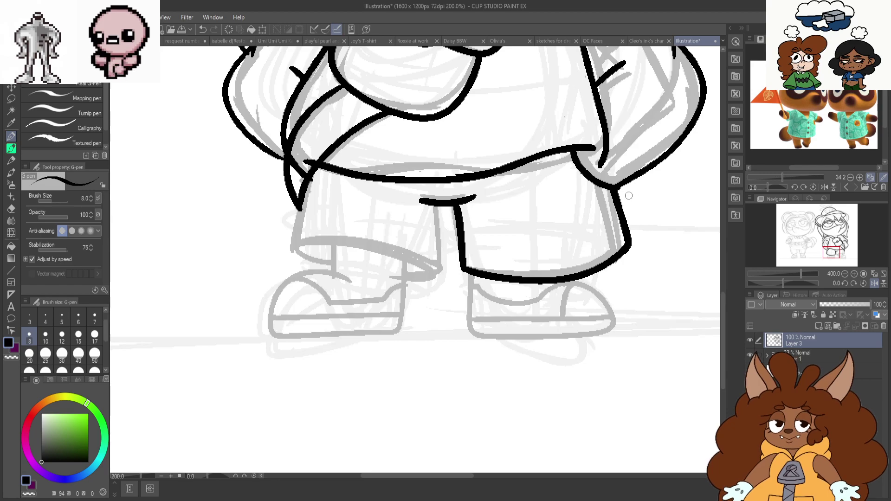
Ink the bag-side shorts leg with its slanted outer side, inner seam and curved open hem
{"action": "scroll", "coordinate": [333, 218], "scroll_direction": "down", "scroll_amount": 1}
{"action": "scroll", "coordinate": [384, 183], "scroll_direction": "up", "scroll_amount": 3}
{"action": "mouse_move", "coordinate": [370, 165]}
{"action": "left_mouse_down"}
{"action": "mouse_move", "coordinate": [328, 285]}
{"action": "mouse_move", "coordinate": [460, 302]}
{"action": "mouse_move", "coordinate": [527, 365]}
{"action": "left_mouse_up"}
{"action": "left_click_drag", "start_coordinate": [327, 311], "coordinate": [434, 347]}
{"action": "left_click_drag", "start_coordinate": [607, 218], "coordinate": [619, 355]}
{"action": "key", "text": "ctrl+z"}
Ink the bag-side shoe with a rounded toe, stepped collar and flat sole, and connect it to the shorts with ankle lines
{"action": "scroll", "coordinate": [559, 171], "scroll_direction": "down", "scroll_amount": 3}
{"action": "scroll", "coordinate": [525, 235], "scroll_direction": "up", "scroll_amount": 3}
{"action": "mouse_move", "coordinate": [465, 195]}
{"action": "left_mouse_down"}
{"action": "mouse_move", "coordinate": [468, 247]}
{"action": "mouse_move", "coordinate": [389, 256]}
{"action": "mouse_move", "coordinate": [452, 309]}
{"action": "mouse_move", "coordinate": [521, 307]}
{"action": "mouse_move", "coordinate": [600, 279]}
{"action": "mouse_move", "coordinate": [606, 323]}
{"action": "mouse_move", "coordinate": [565, 345]}
{"action": "mouse_move", "coordinate": [341, 335]}
{"action": "mouse_move", "coordinate": [376, 293]}
{"action": "left_mouse_up"}
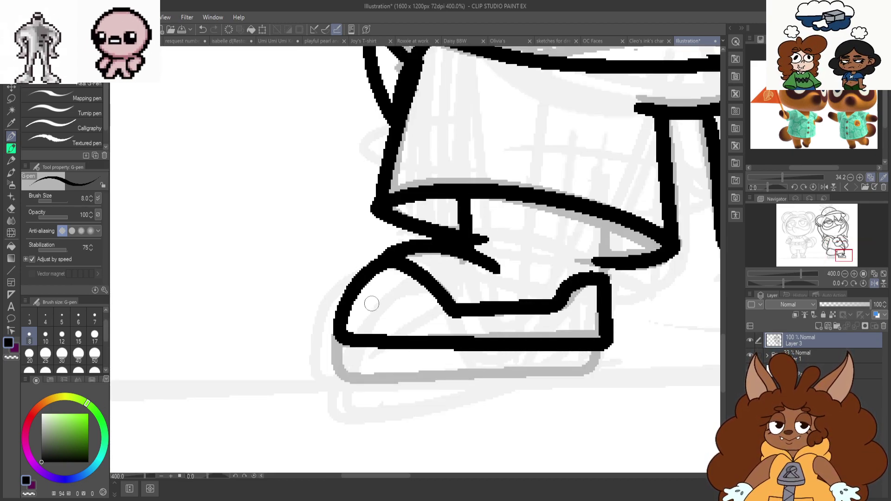
{"action": "mouse_move", "coordinate": [344, 370]}
{"action": "left_mouse_down"}
{"action": "mouse_move", "coordinate": [476, 383]}
{"action": "mouse_move", "coordinate": [601, 379]}
{"action": "left_mouse_up"}
{"action": "left_click_drag", "start_coordinate": [607, 218], "coordinate": [605, 281]}
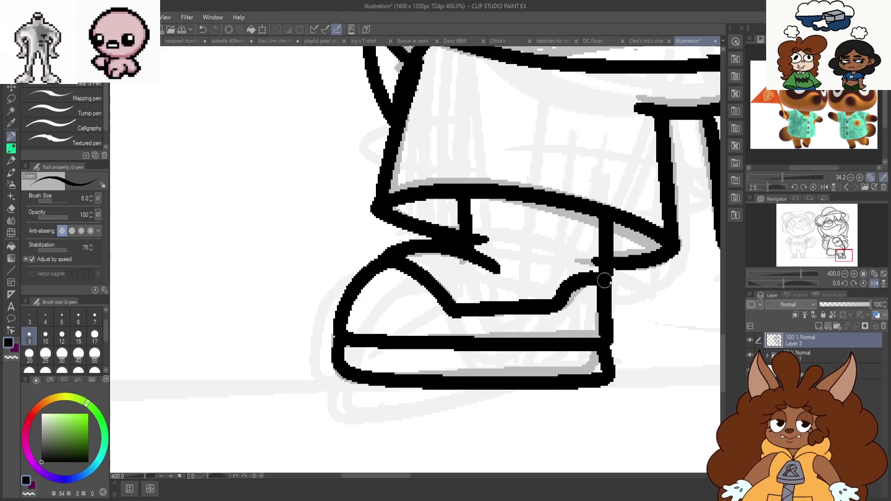
Copy the lassoed finished shoe to its own layer, flip it horizontally and place it under the other shorts leg
{"action": "scroll", "coordinate": [388, 271], "scroll_direction": "down", "scroll_amount": 4}
{"action": "scroll", "coordinate": [548, 311], "scroll_direction": "up", "scroll_amount": 2}
{"action": "scroll", "coordinate": [441, 299], "scroll_direction": "up", "scroll_amount": 2}
{"action": "scroll", "coordinate": [440, 297], "scroll_direction": "down", "scroll_amount": 2}
{"action": "left_click", "coordinate": [11, 99]}
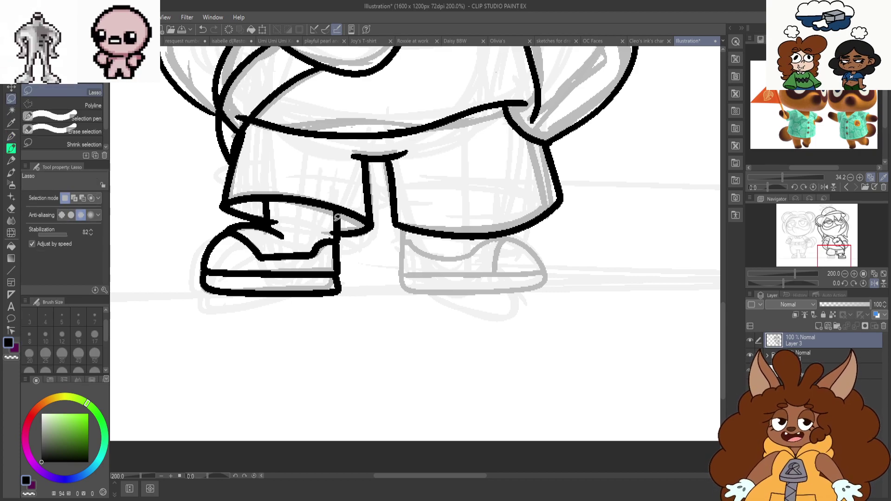
{"action": "left_click_drag", "start_coordinate": [260, 311], "coordinate": [351, 229]}
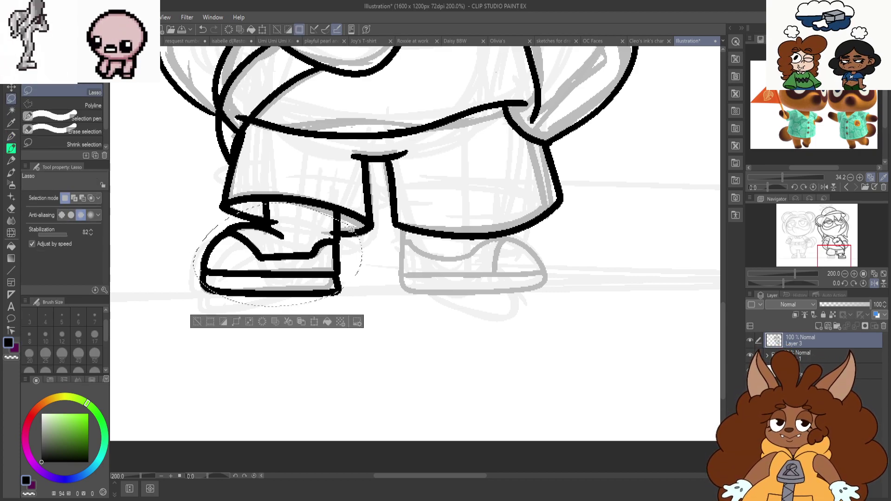
{"action": "left_click", "coordinate": [315, 322]}
{"action": "left_click", "coordinate": [52, 199]}
{"action": "left_click_drag", "start_coordinate": [294, 278], "coordinate": [525, 275]}
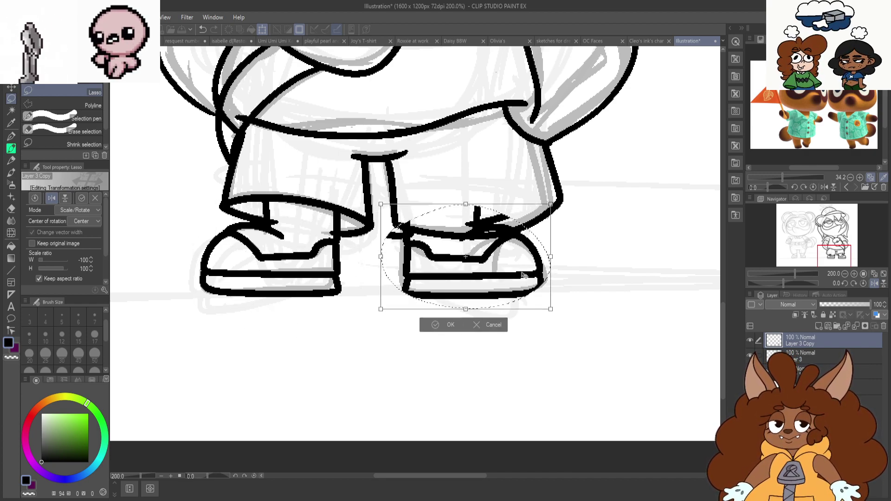
{"action": "left_click", "coordinate": [462, 325]}
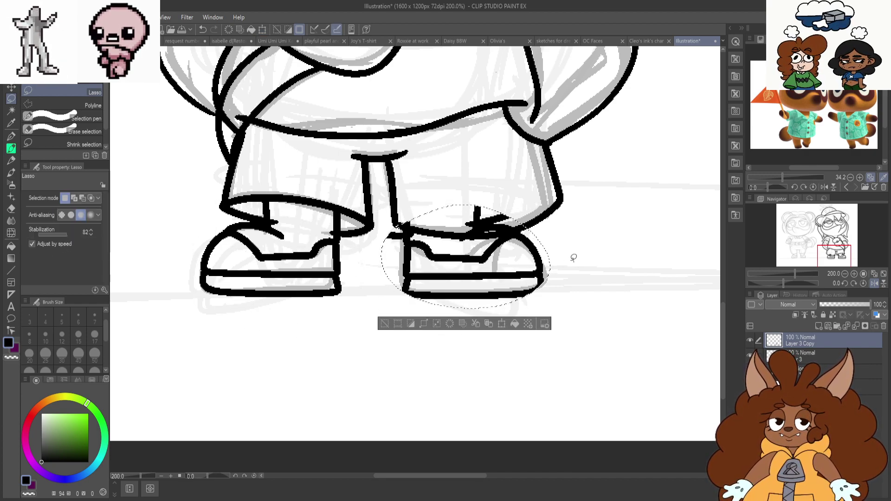
{"action": "left_click", "coordinate": [455, 157]}
{"action": "left_click", "coordinate": [492, 143]}
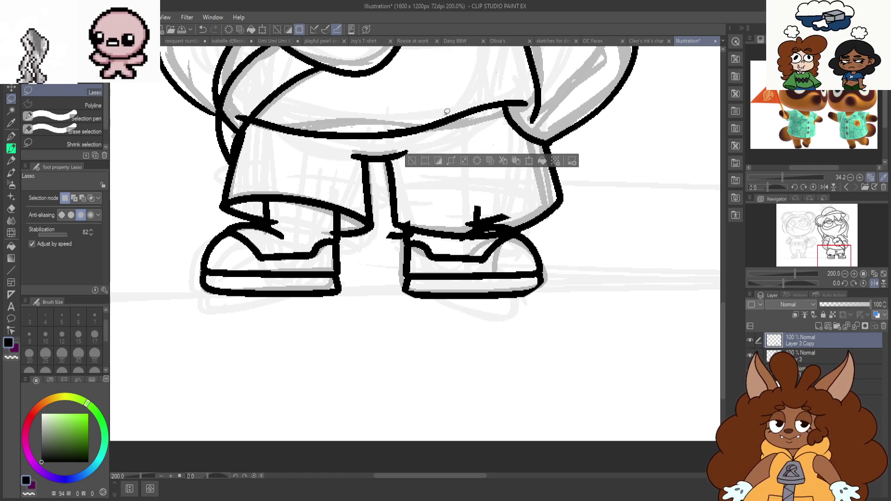
Clear the selection and erase the copied shoe's stray hem and ankle lines overlapping the shorts leg
{"action": "left_click", "coordinate": [11, 209]}
{"action": "scroll", "coordinate": [400, 237], "scroll_direction": "up", "scroll_amount": 2}
{"action": "left_click", "coordinate": [11, 99]}
{"action": "left_click", "coordinate": [367, 119]}
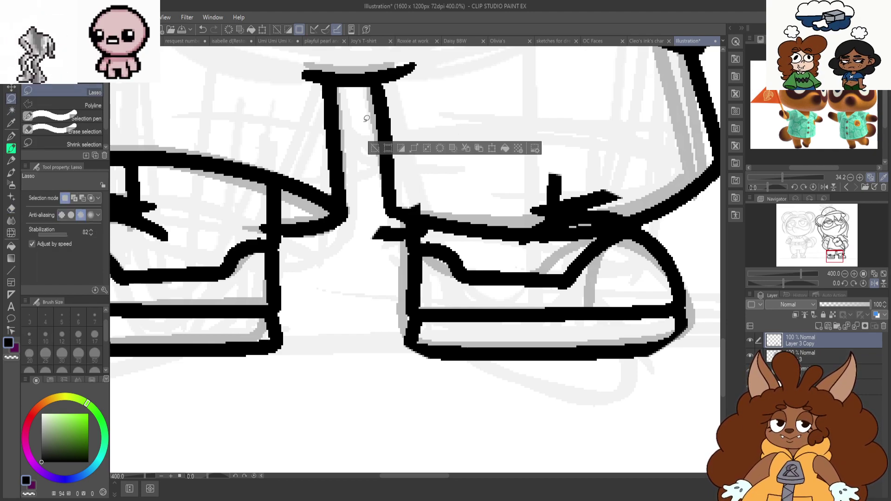
{"action": "left_click", "coordinate": [429, 91]}
{"action": "left_click", "coordinate": [423, 155]}
{"action": "left_click", "coordinate": [433, 147]}
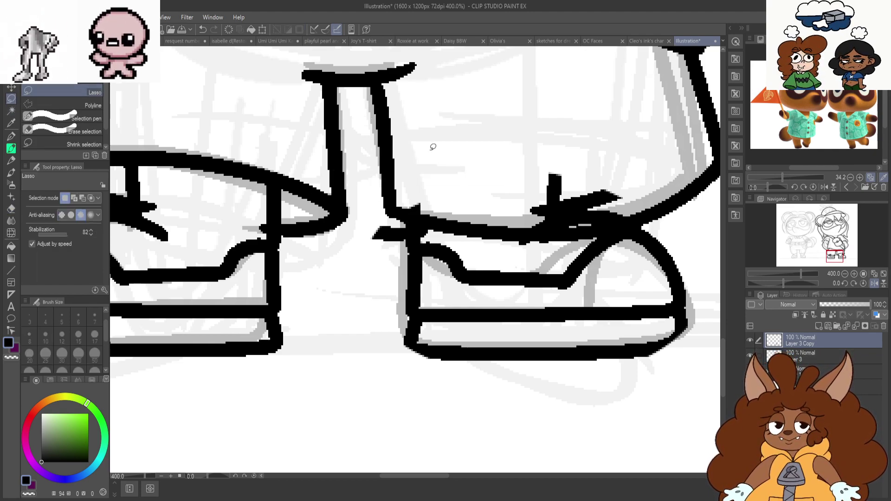
{"action": "left_click", "coordinate": [12, 208]}
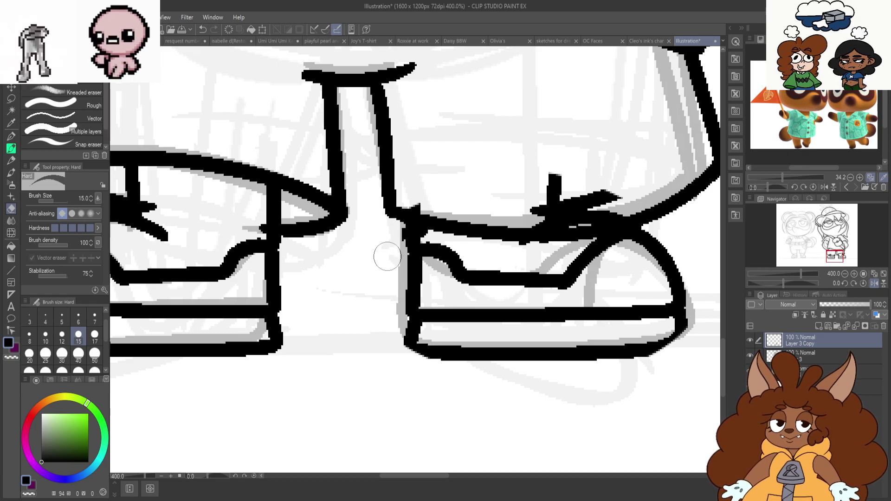
{"action": "mouse_move", "coordinate": [403, 200]}
{"action": "left_mouse_down"}
{"action": "mouse_move", "coordinate": [529, 207]}
{"action": "mouse_move", "coordinate": [645, 200]}
{"action": "mouse_move", "coordinate": [518, 218]}
{"action": "mouse_move", "coordinate": [559, 204]}
{"action": "left_mouse_up"}
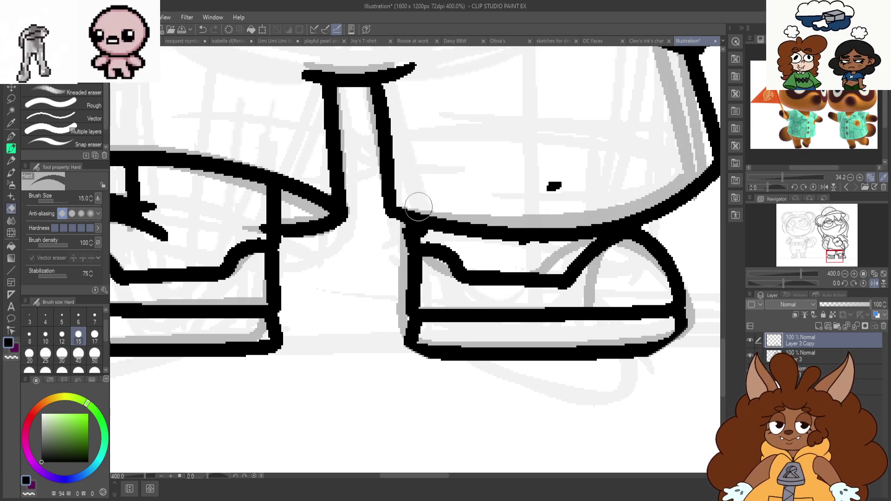
Thicken the copied shoe's heel and sole outline, and erase the leftover speck inside the shorts leg
{"action": "key", "text": "p"}
{"action": "mouse_move", "coordinate": [408, 218]}
{"action": "left_mouse_down"}
{"action": "mouse_move", "coordinate": [409, 343]}
{"action": "mouse_move", "coordinate": [481, 356]}
{"action": "mouse_move", "coordinate": [682, 346]}
{"action": "mouse_move", "coordinate": [677, 292]}
{"action": "mouse_move", "coordinate": [625, 250]}
{"action": "mouse_move", "coordinate": [411, 319]}
{"action": "mouse_move", "coordinate": [439, 345]}
{"action": "mouse_move", "coordinate": [600, 349]}
{"action": "mouse_move", "coordinate": [682, 339]}
{"action": "mouse_move", "coordinate": [666, 261]}
{"action": "mouse_move", "coordinate": [631, 237]}
{"action": "left_mouse_up"}
{"action": "key", "text": "ctrl+z"}
{"action": "scroll", "coordinate": [534, 244], "scroll_direction": "down", "scroll_amount": 3}
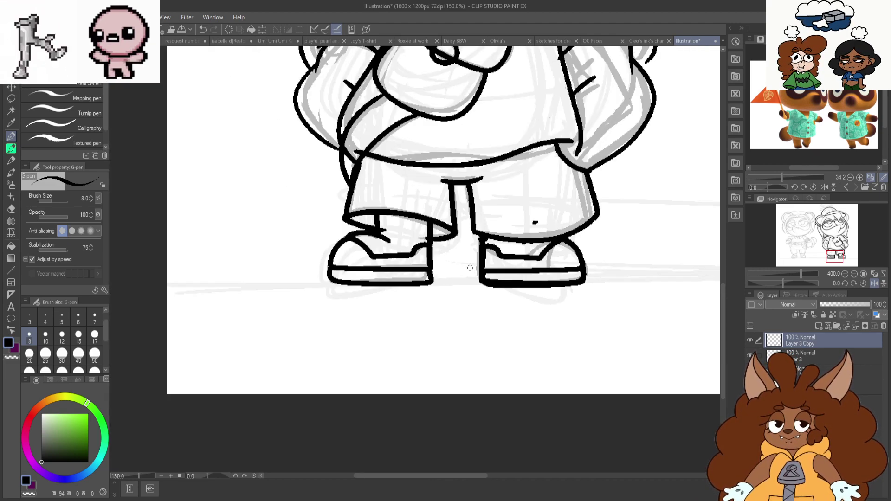
{"action": "scroll", "coordinate": [496, 197], "scroll_direction": "up", "scroll_amount": 1}
{"action": "key", "text": "e"}
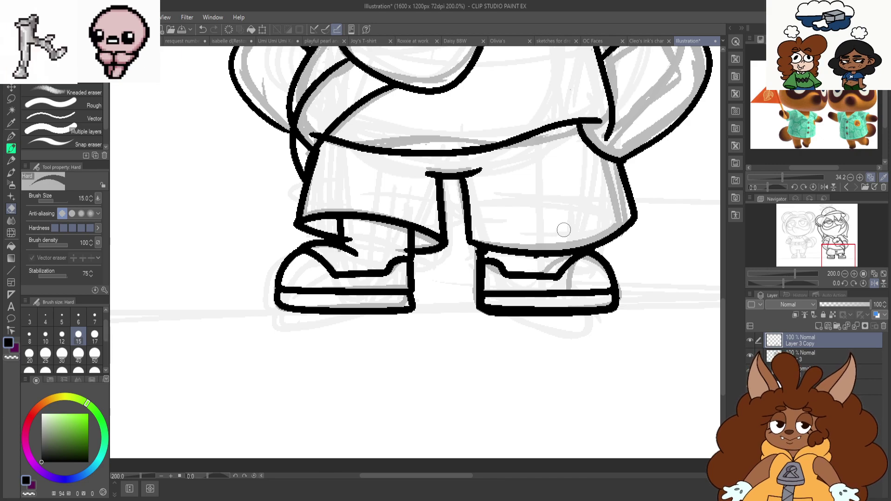
Try to erase the end of the shirt's side line where it overlaps the arm opposite the bag
{"action": "scroll", "coordinate": [306, 302], "scroll_direction": "down", "scroll_amount": 3}
{"action": "scroll", "coordinate": [430, 230], "scroll_direction": "up", "scroll_amount": 5}
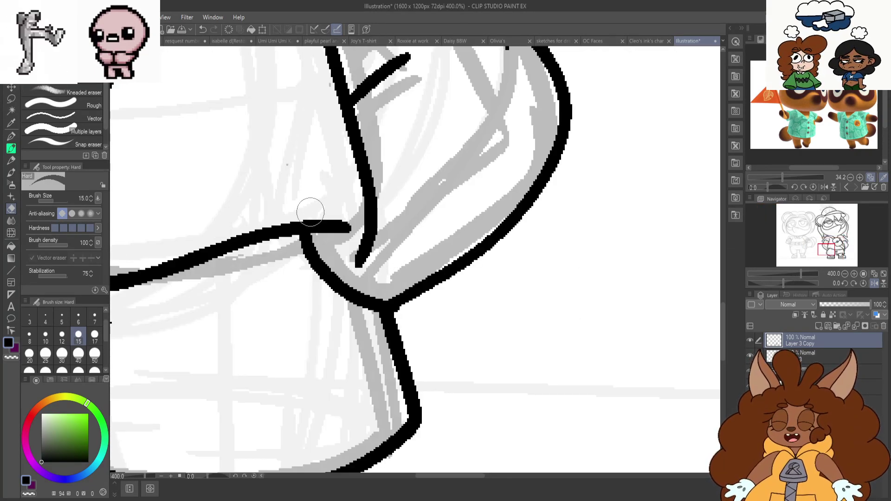
{"action": "left_click_drag", "start_coordinate": [372, 242], "coordinate": [358, 273]}
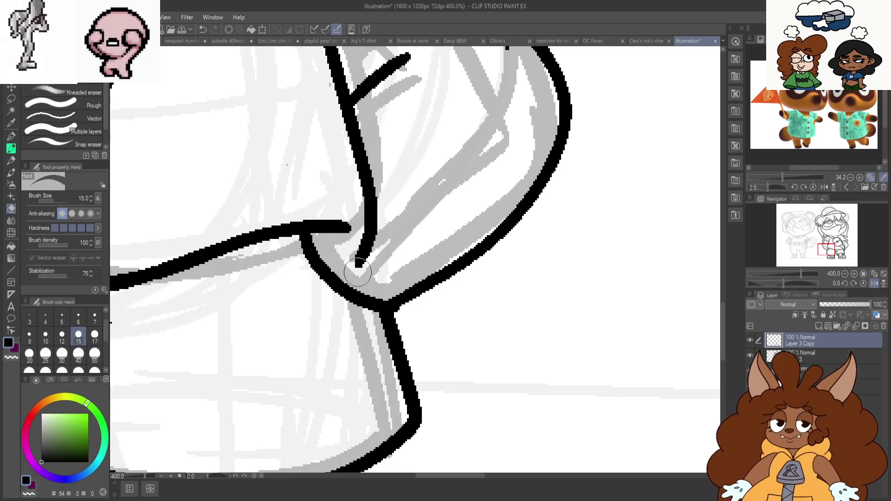
{"action": "scroll", "coordinate": [359, 275], "scroll_direction": "down", "scroll_amount": 3}
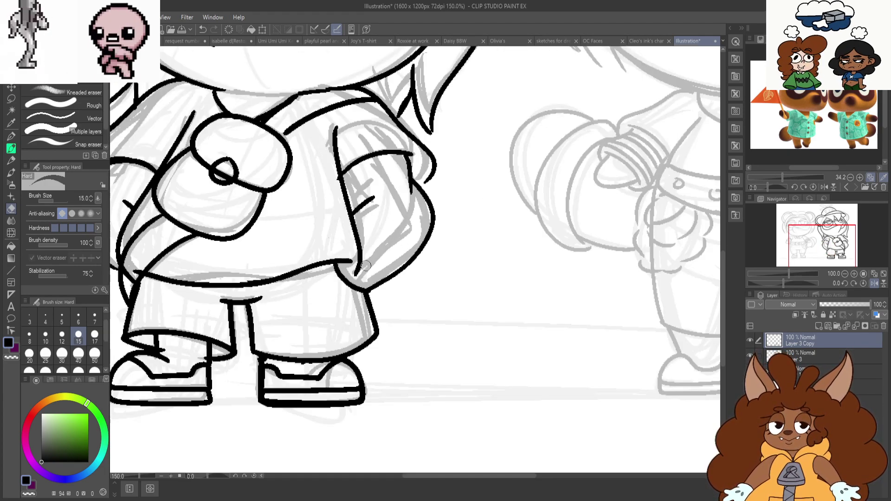
Ink a curved line from the inner elbow crease down to the shirt hem to close off the forearm
{"action": "scroll", "coordinate": [365, 266], "scroll_direction": "up", "scroll_amount": 1}
{"action": "key", "text": "p"}
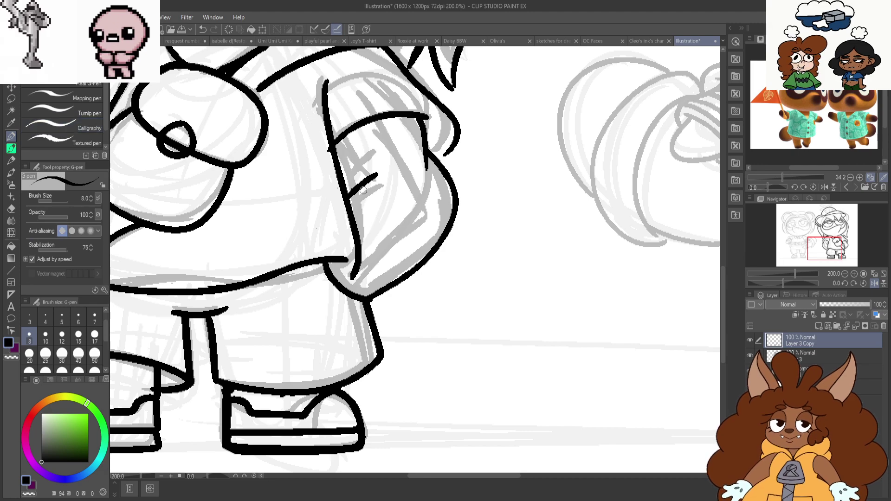
{"action": "mouse_move", "coordinate": [347, 201]}
{"action": "left_mouse_down"}
{"action": "mouse_move", "coordinate": [320, 262]}
{"action": "mouse_move", "coordinate": [362, 296]}
{"action": "left_mouse_up"}
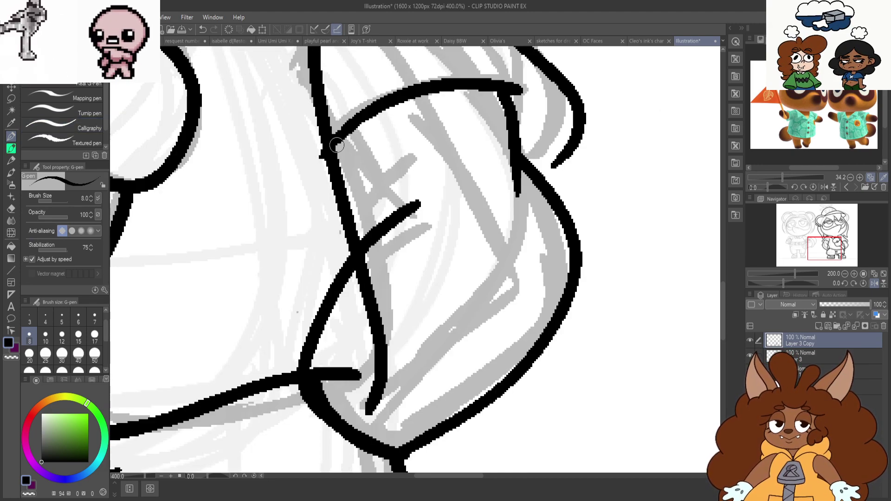
Extend the sleeve cuff in a curve around the inner arm and ink a rounded inner sleeve edge beside it
{"action": "scroll", "coordinate": [326, 149], "scroll_direction": "up", "scroll_amount": 2}
{"action": "left_click_drag", "start_coordinate": [325, 150], "coordinate": [340, 209]}
{"action": "scroll", "coordinate": [339, 210], "scroll_direction": "down", "scroll_amount": 2}
{"action": "scroll", "coordinate": [319, 121], "scroll_direction": "up", "scroll_amount": 2}
{"action": "mouse_move", "coordinate": [319, 119]}
{"action": "left_mouse_down"}
{"action": "mouse_move", "coordinate": [325, 297]}
{"action": "mouse_move", "coordinate": [360, 306]}
{"action": "left_mouse_up"}
{"action": "key", "text": "ctrl+z"}
{"action": "scroll", "coordinate": [416, 274], "scroll_direction": "down", "scroll_amount": 2}
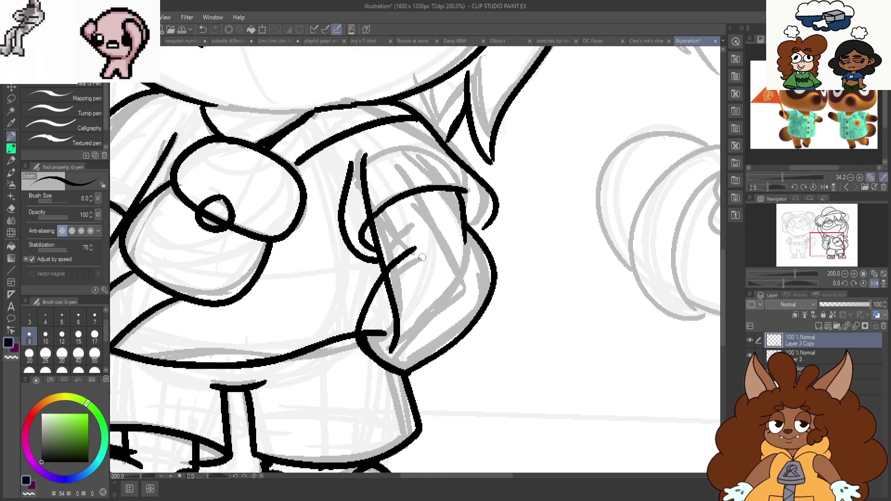
Switch to the main line-art layer and erase the old shirt side line across the arm and sleeve, including the hem overhang
{"action": "scroll", "coordinate": [416, 274], "scroll_direction": "up", "scroll_amount": 2}
{"action": "key", "text": "e"}
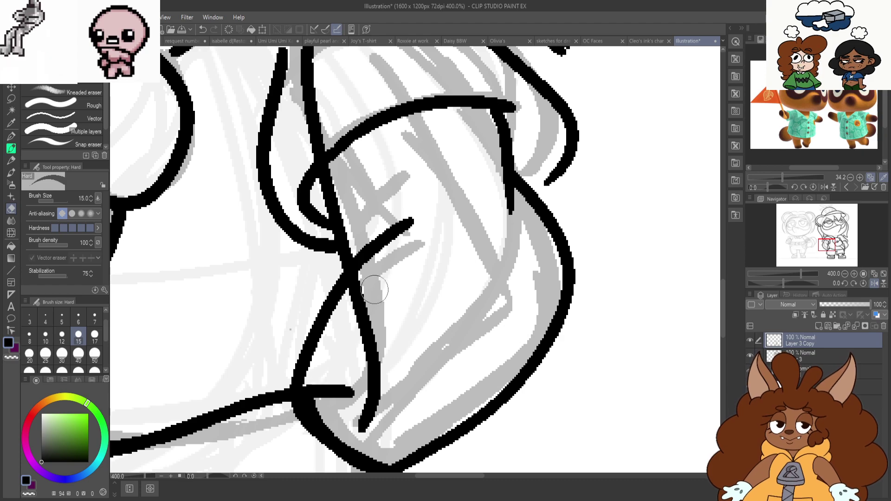
{"action": "mouse_move", "coordinate": [367, 279]}
{"action": "left_mouse_down"}
{"action": "mouse_move", "coordinate": [323, 385]}
{"action": "mouse_move", "coordinate": [331, 364]}
{"action": "mouse_move", "coordinate": [350, 419]}
{"action": "mouse_move", "coordinate": [368, 305]}
{"action": "left_mouse_up"}
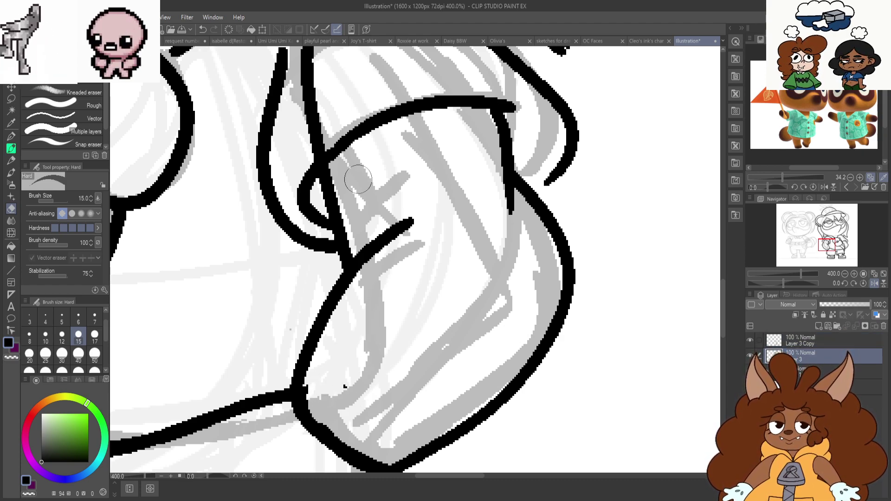
{"action": "scroll", "coordinate": [344, 161], "scroll_direction": "up", "scroll_amount": 3}
{"action": "left_click_drag", "start_coordinate": [324, 146], "coordinate": [305, 250]}
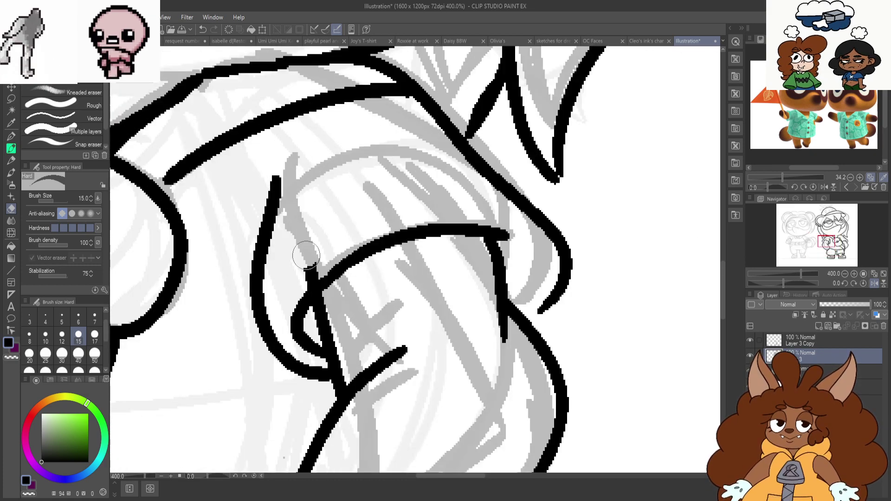
{"action": "scroll", "coordinate": [339, 200], "scroll_direction": "down", "scroll_amount": 8}
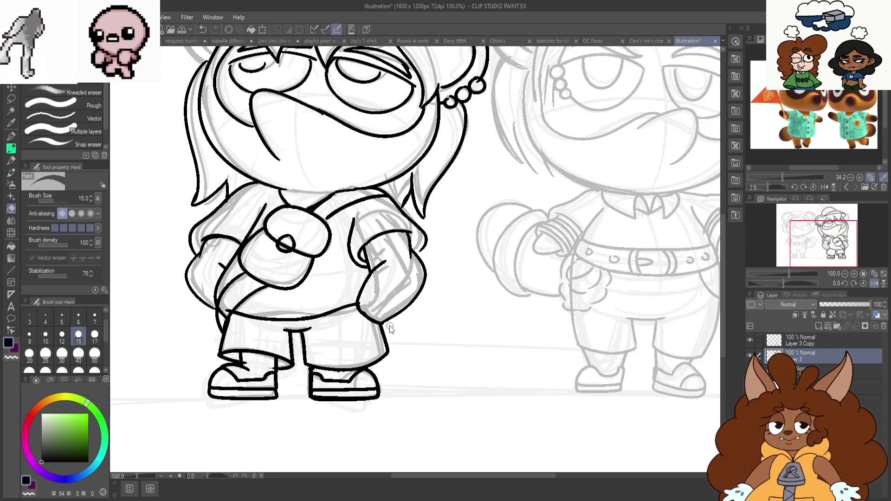
{"action": "scroll", "coordinate": [315, 331], "scroll_direction": "up", "scroll_amount": 6}
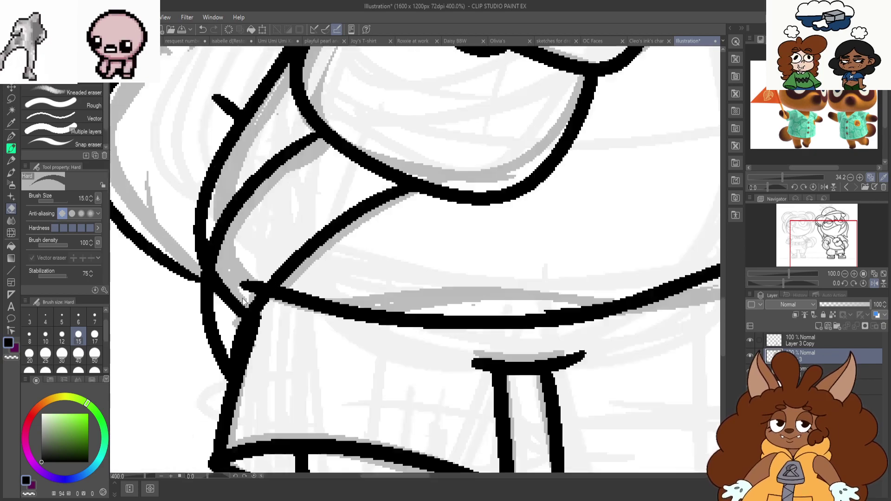
{"action": "scroll", "coordinate": [229, 312], "scroll_direction": "down", "scroll_amount": 6}
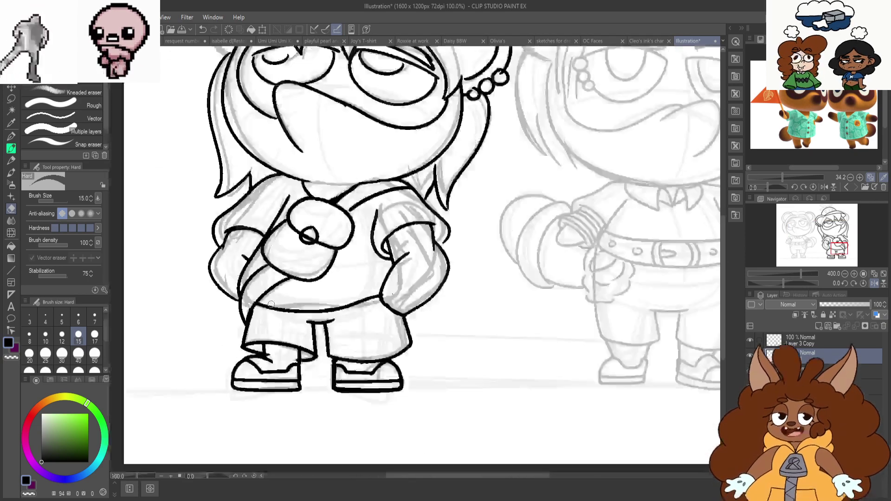
Unmirror the canvas and ink the word "Rizz" over the sketched lettering on the cap's crown with the G-pen at size 8
{"action": "scroll", "coordinate": [325, 297], "scroll_direction": "up", "scroll_amount": 3}
{"action": "scroll", "coordinate": [386, 304], "scroll_direction": "down", "scroll_amount": 4}
{"action": "scroll", "coordinate": [501, 267], "scroll_direction": "up", "scroll_amount": 1}
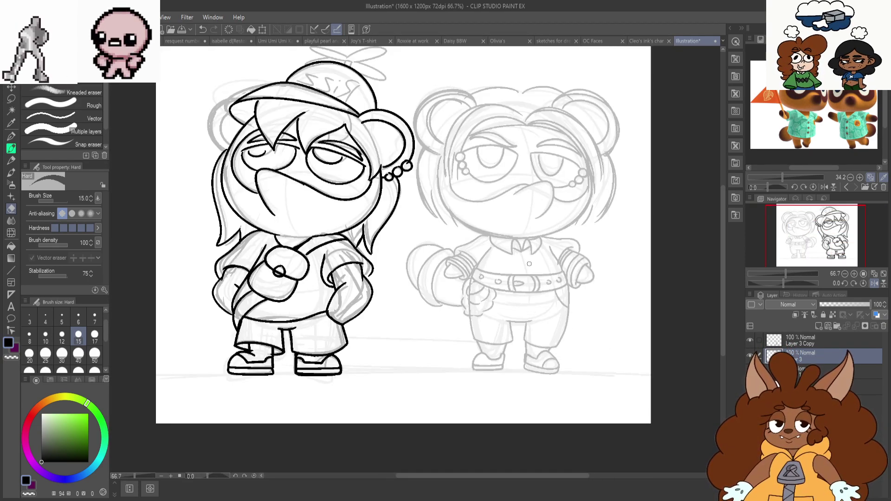
{"action": "left_click", "coordinate": [11, 138]}
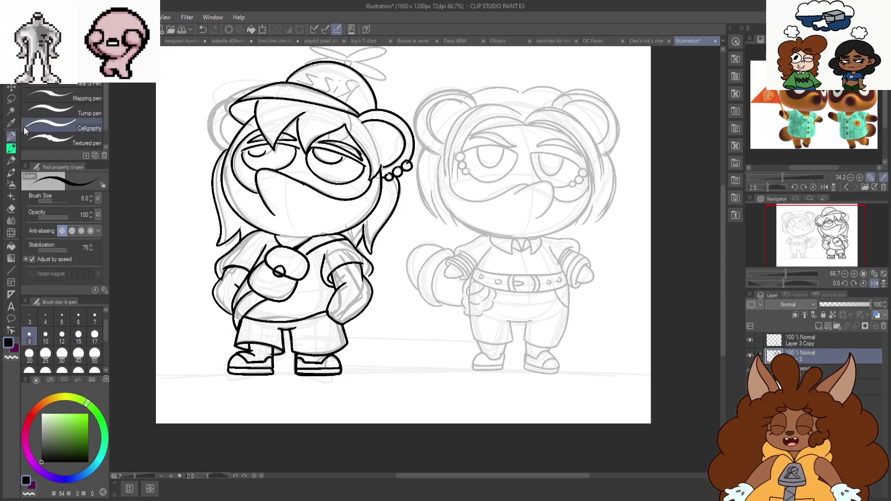
{"action": "left_click", "coordinate": [874, 284]}
{"action": "scroll", "coordinate": [399, 232], "scroll_direction": "down", "scroll_amount": 1}
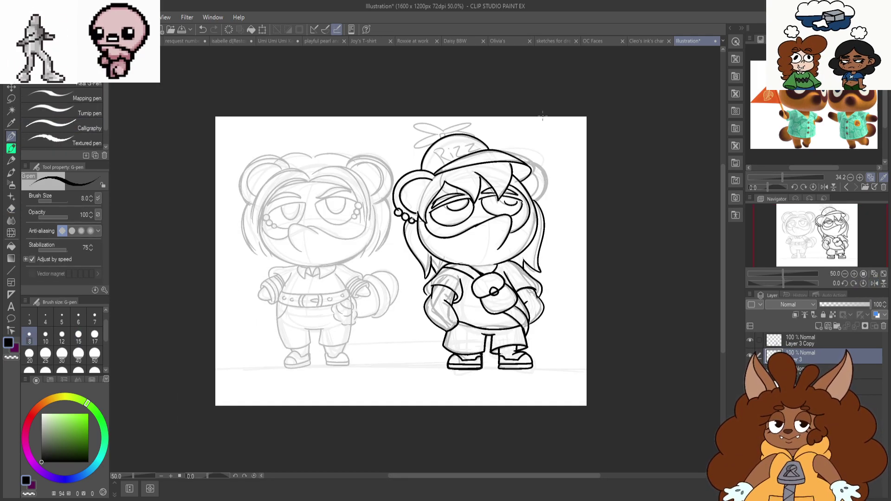
{"action": "scroll", "coordinate": [361, 189], "scroll_direction": "up", "scroll_amount": 3}
{"action": "scroll", "coordinate": [361, 189], "scroll_direction": "up", "scroll_amount": 3}
{"action": "left_click_drag", "start_coordinate": [303, 182], "coordinate": [384, 280]}
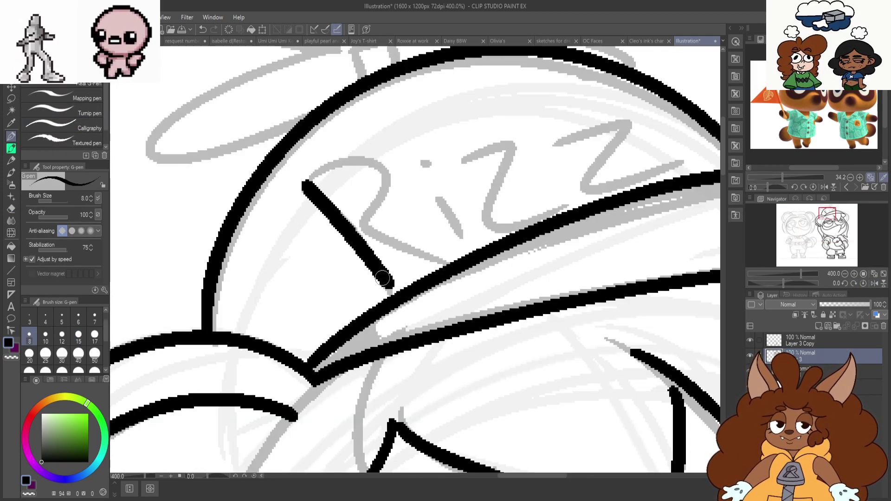
{"action": "mouse_move", "coordinate": [304, 182]}
{"action": "left_mouse_down"}
{"action": "mouse_move", "coordinate": [355, 227]}
{"action": "mouse_move", "coordinate": [434, 257]}
{"action": "left_mouse_up"}
{"action": "left_click_drag", "start_coordinate": [441, 194], "coordinate": [478, 253]}
{"action": "left_click", "coordinate": [428, 160]}
{"action": "mouse_move", "coordinate": [465, 153]}
{"action": "left_mouse_down"}
{"action": "mouse_move", "coordinate": [497, 145]}
{"action": "mouse_move", "coordinate": [561, 189]}
{"action": "left_mouse_up"}
{"action": "left_click_drag", "start_coordinate": [568, 137], "coordinate": [653, 150]}
Ink the propeller blades and the short stem on top of the cap, redrawing the blades beside the crown
{"action": "scroll", "coordinate": [453, 172], "scroll_direction": "down", "scroll_amount": 3}
{"action": "scroll", "coordinate": [458, 197], "scroll_direction": "up", "scroll_amount": 3}
{"action": "mouse_move", "coordinate": [477, 173]}
{"action": "left_mouse_down"}
{"action": "mouse_move", "coordinate": [553, 108]}
{"action": "mouse_move", "coordinate": [447, 149]}
{"action": "mouse_move", "coordinate": [391, 127]}
{"action": "mouse_move", "coordinate": [235, 104]}
{"action": "mouse_move", "coordinate": [324, 171]}
{"action": "mouse_move", "coordinate": [382, 183]}
{"action": "mouse_move", "coordinate": [264, 234]}
{"action": "mouse_move", "coordinate": [419, 218]}
{"action": "left_mouse_up"}
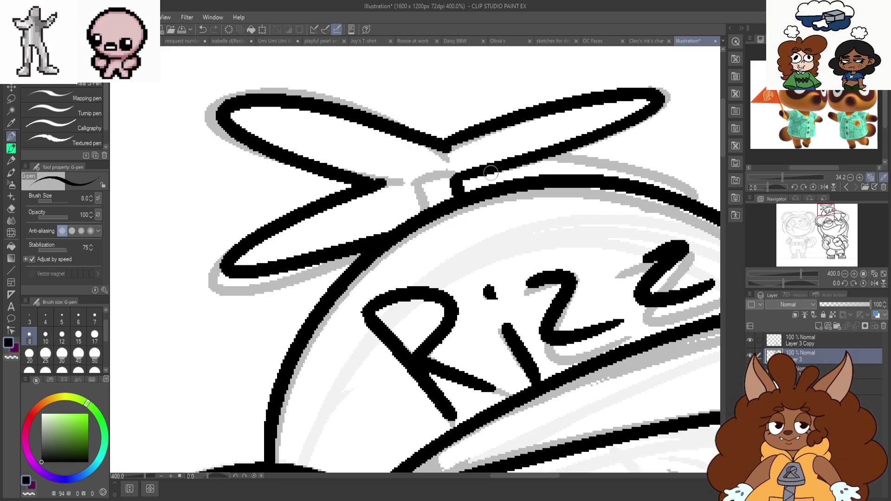
{"action": "key", "text": "ctrl+z"}
{"action": "key", "text": "ctrl+z"}
{"action": "key", "text": "ctrl+z"}
{"action": "mouse_move", "coordinate": [691, 192]}
{"action": "left_mouse_down"}
{"action": "mouse_move", "coordinate": [625, 166]}
{"action": "mouse_move", "coordinate": [542, 157]}
{"action": "mouse_move", "coordinate": [652, 126]}
{"action": "mouse_move", "coordinate": [608, 96]}
{"action": "mouse_move", "coordinate": [450, 145]}
{"action": "mouse_move", "coordinate": [412, 124]}
{"action": "mouse_move", "coordinate": [247, 91]}
{"action": "mouse_move", "coordinate": [313, 159]}
{"action": "mouse_move", "coordinate": [388, 180]}
{"action": "mouse_move", "coordinate": [297, 212]}
{"action": "mouse_move", "coordinate": [414, 222]}
{"action": "left_mouse_up"}
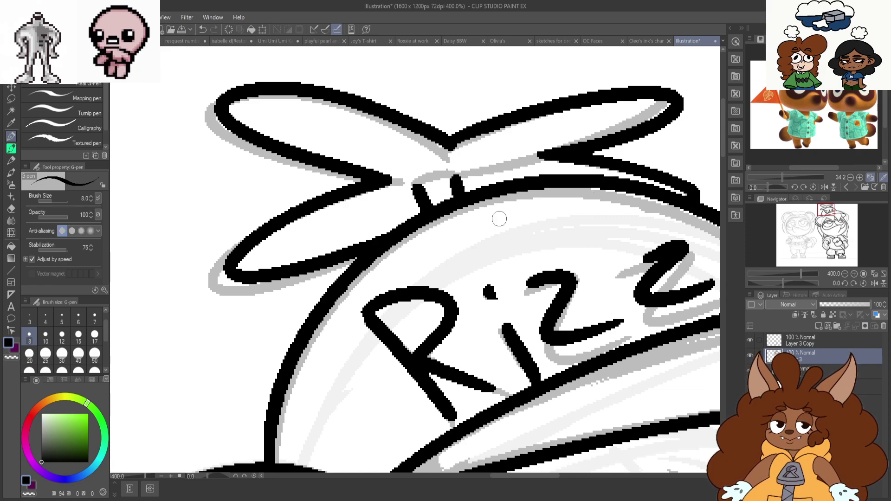
Erase the cap-wearing character's refined sketch from beneath the ink on the sketch layer, using the Hard eraser at size 300
{"action": "scroll", "coordinate": [515, 217], "scroll_direction": "down", "scroll_amount": 5}
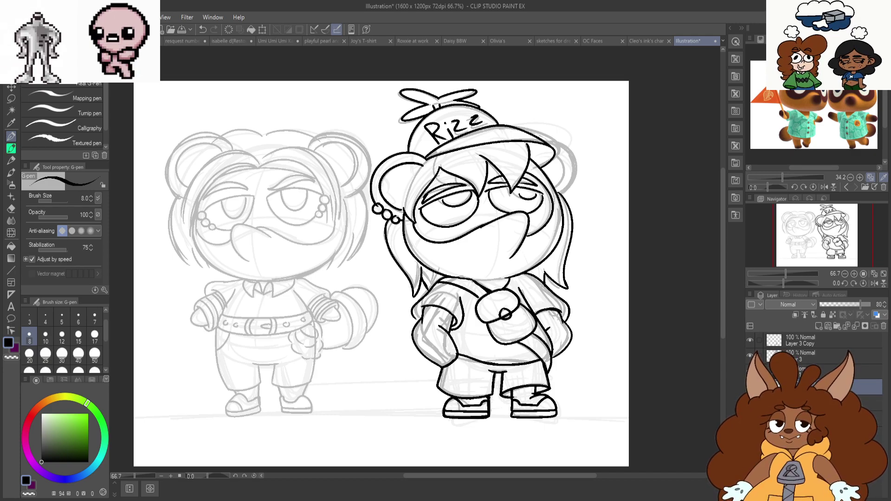
{"action": "key", "text": "e"}
{"action": "left_click_drag", "start_coordinate": [107, 338], "coordinate": [106, 363]}
{"action": "left_click", "coordinate": [95, 363]}
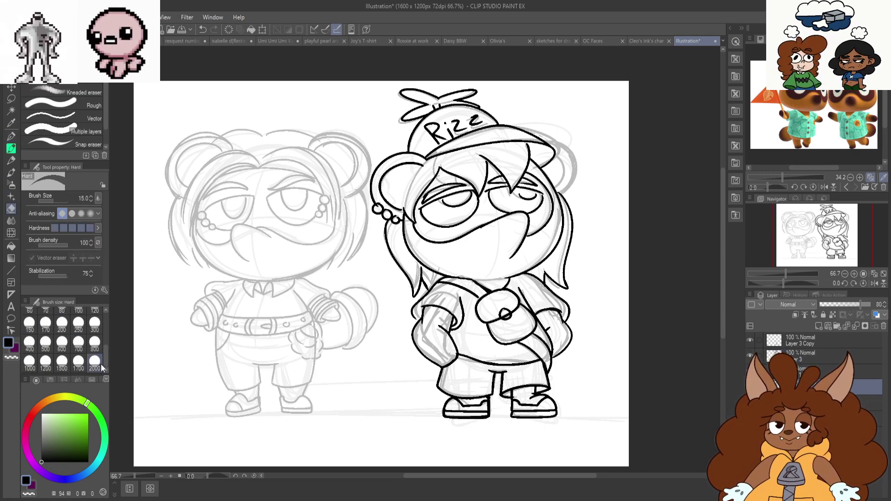
{"action": "left_click", "coordinate": [94, 325]}
{"action": "mouse_move", "coordinate": [563, 175]}
{"action": "left_mouse_down"}
{"action": "mouse_move", "coordinate": [569, 156]}
{"action": "mouse_move", "coordinate": [557, 200]}
{"action": "mouse_move", "coordinate": [515, 134]}
{"action": "mouse_move", "coordinate": [434, 184]}
{"action": "mouse_move", "coordinate": [468, 194]}
{"action": "mouse_move", "coordinate": [447, 160]}
{"action": "mouse_move", "coordinate": [427, 195]}
{"action": "mouse_move", "coordinate": [469, 355]}
{"action": "mouse_move", "coordinate": [545, 373]}
{"action": "mouse_move", "coordinate": [555, 206]}
{"action": "mouse_move", "coordinate": [464, 317]}
{"action": "left_mouse_up"}
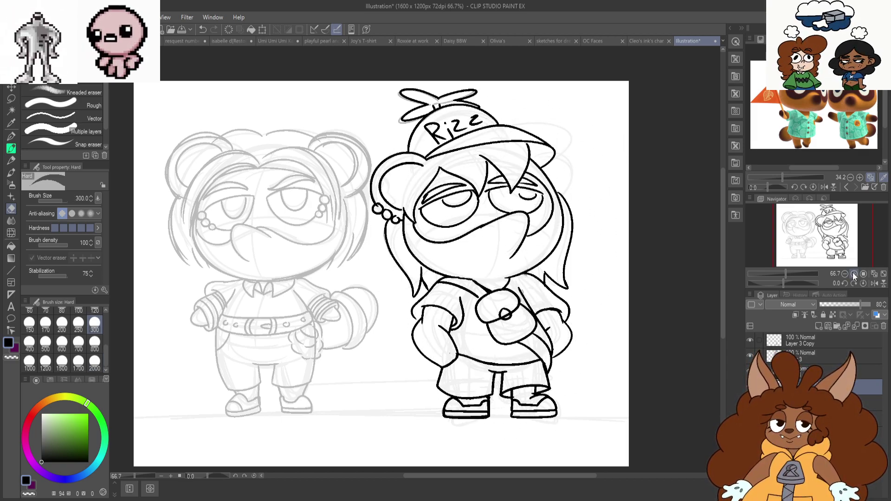
Restore the other character's sketch layer to black lines at 100% opacity and select the drawing layers together with the whole canvas
{"action": "left_click_drag", "start_coordinate": [854, 309], "coordinate": [887, 306]}
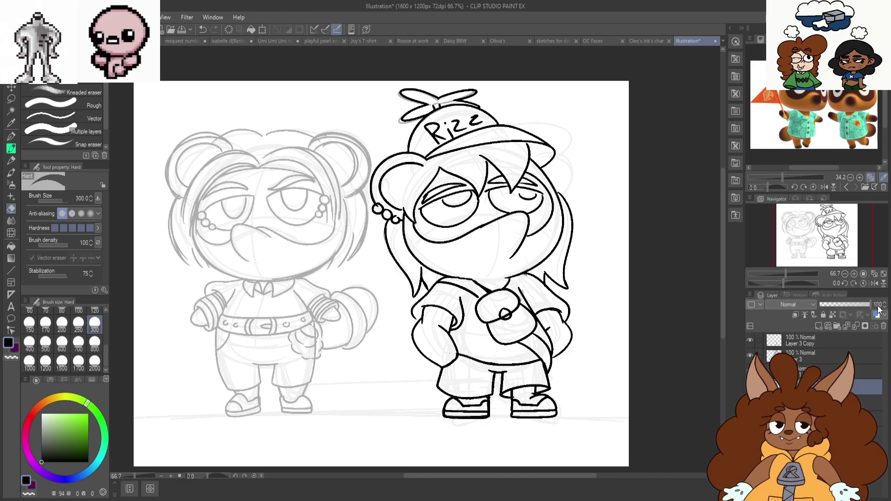
{"action": "left_click_drag", "start_coordinate": [808, 386], "coordinate": [808, 365]}
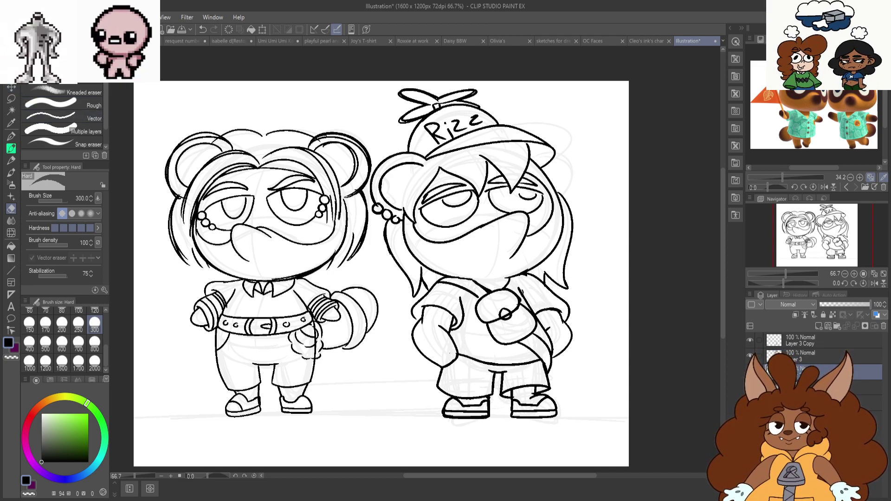
{"action": "left_click", "coordinate": [809, 344], "text": "shift"}
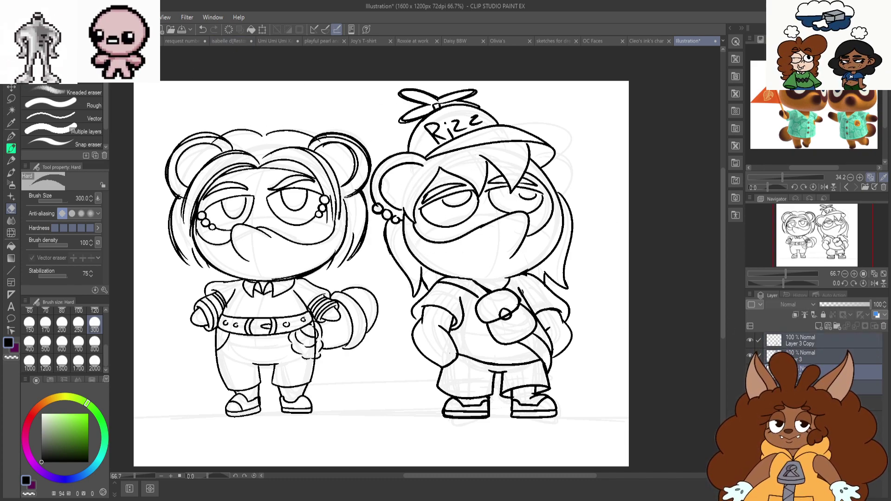
{"action": "key", "text": "ctrl+a"}
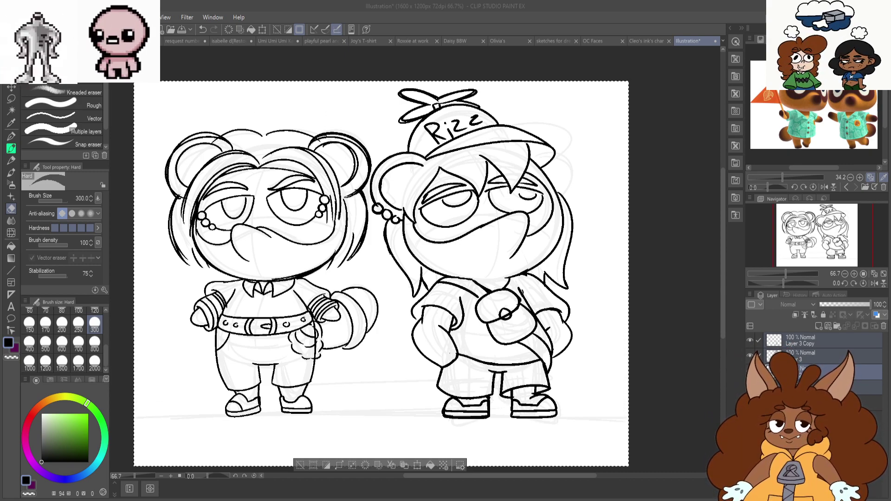
Switch to Firefox, pause the YouTube music, open the copied X post link in a new tab and watch its video full screen
{"action": "key", "text": "alt+Tab"}
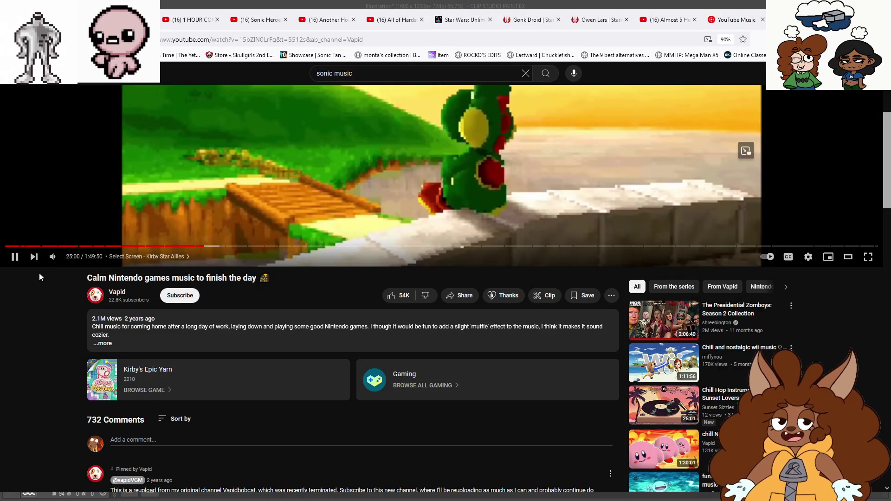
{"action": "left_click", "coordinate": [16, 259]}
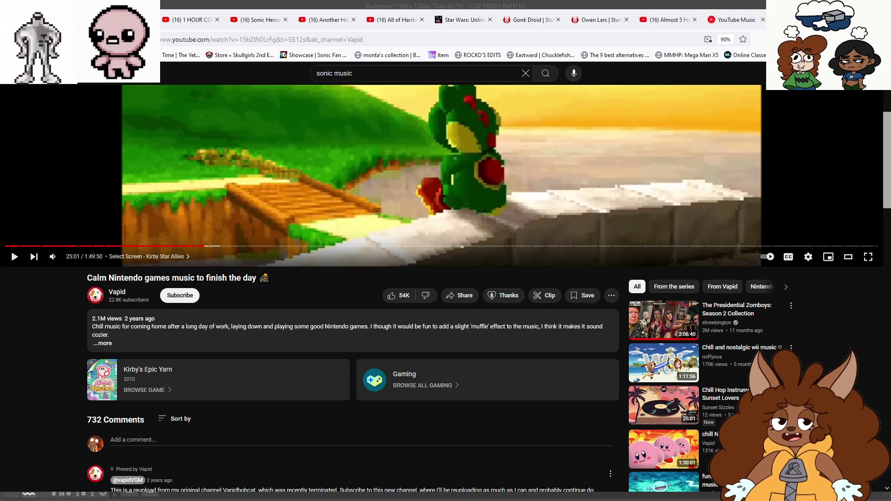
{"action": "left_click", "coordinate": [776, 20]}
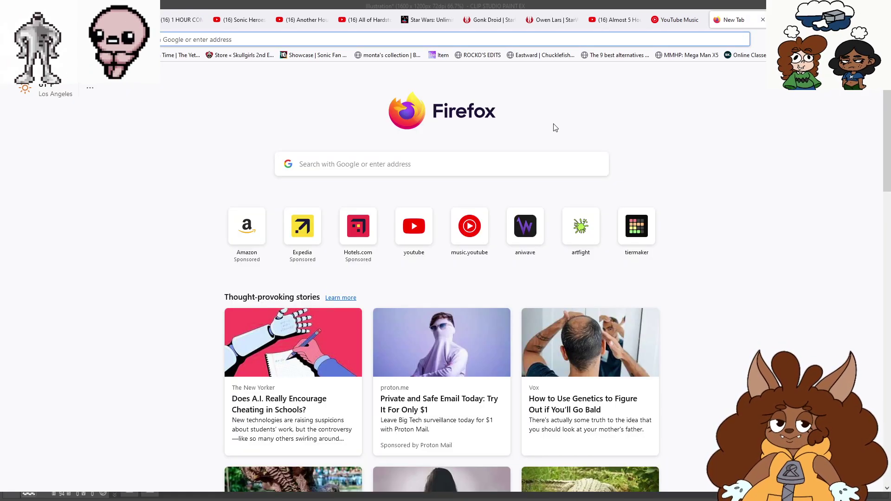
{"action": "key", "text": "ctrl+v"}
{"action": "key", "text": "Return"}
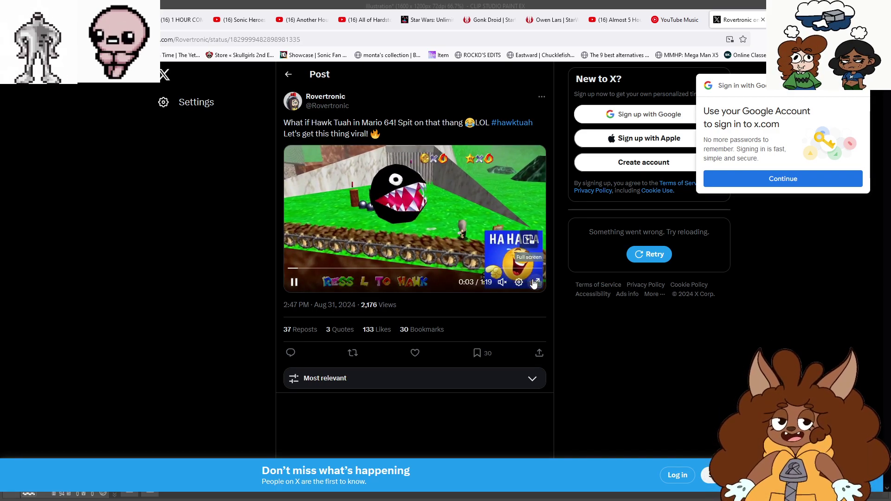
{"action": "mouse_move", "coordinate": [500, 287]}
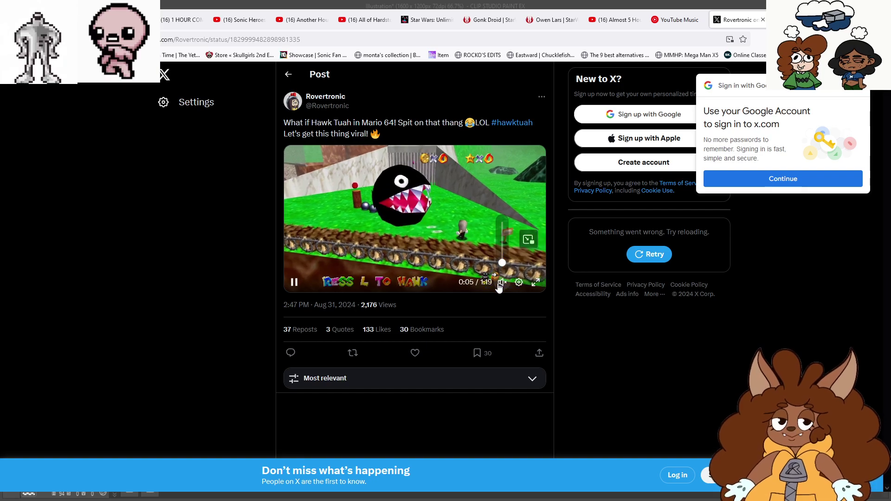
{"action": "left_click", "coordinate": [535, 282]}
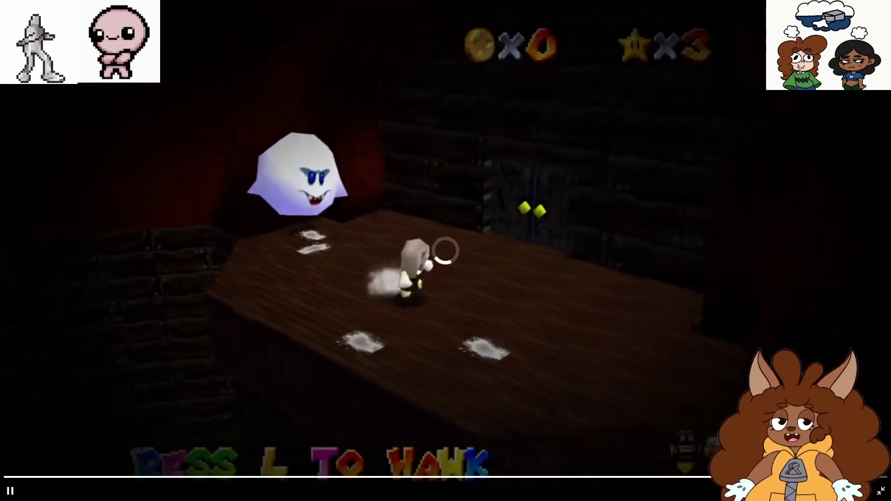
Leave full screen, pause the post's video, and check the reply sorting options and the #hawktuah hashtag link
{"action": "key", "text": "Escape"}
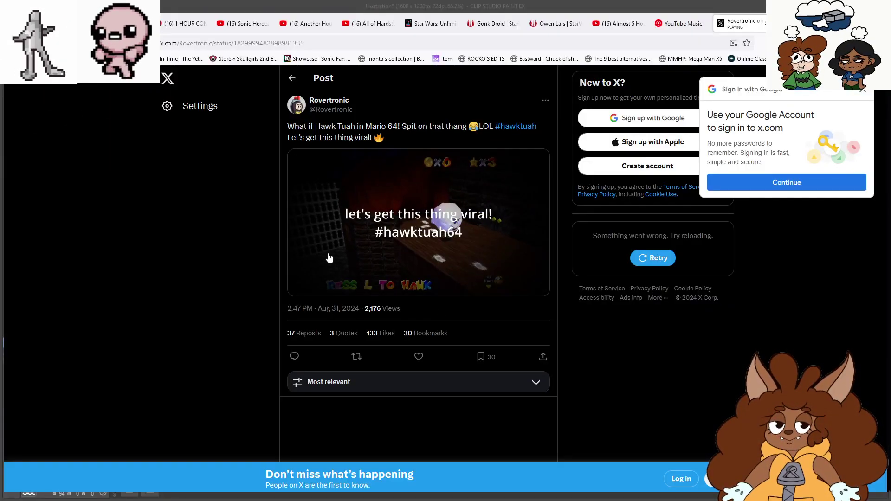
{"action": "left_click", "coordinate": [298, 286]}
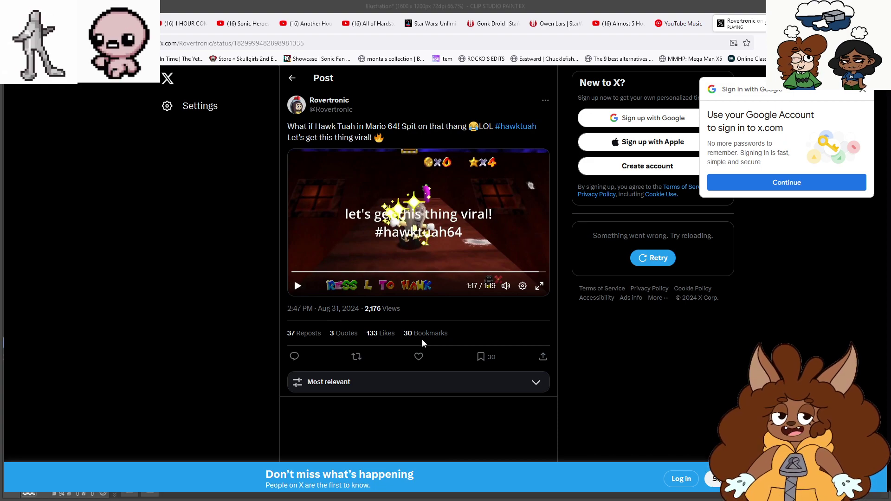
{"action": "left_click", "coordinate": [537, 383]}
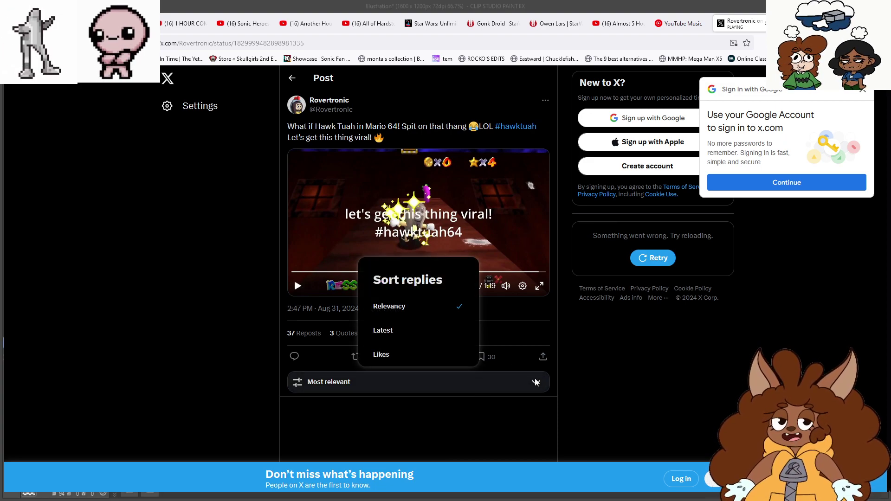
{"action": "left_click", "coordinate": [300, 440]}
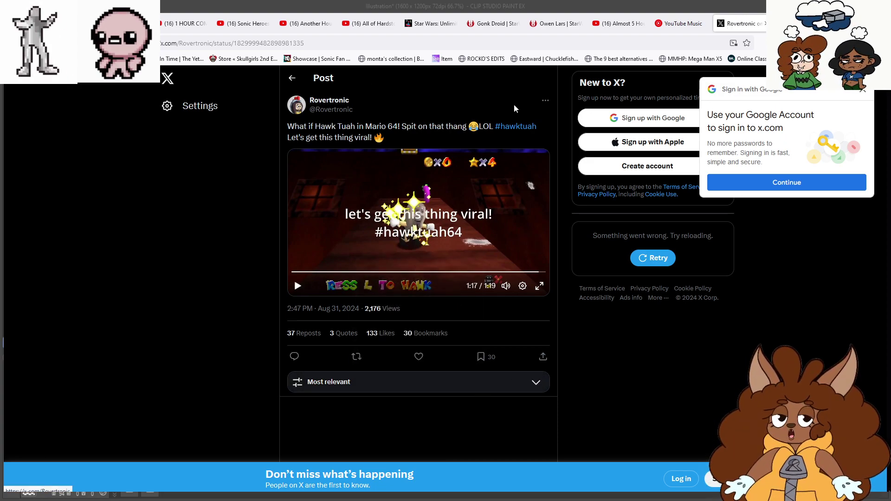
{"action": "left_click", "coordinate": [504, 130]}
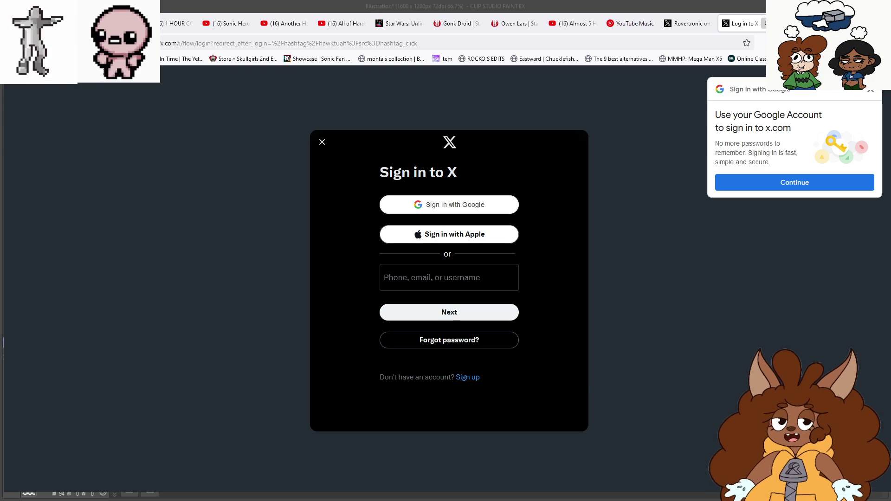
{"action": "left_click", "coordinate": [765, 23]}
Look through the post author's profile feed and return to the post
{"action": "left_click", "coordinate": [332, 106]}
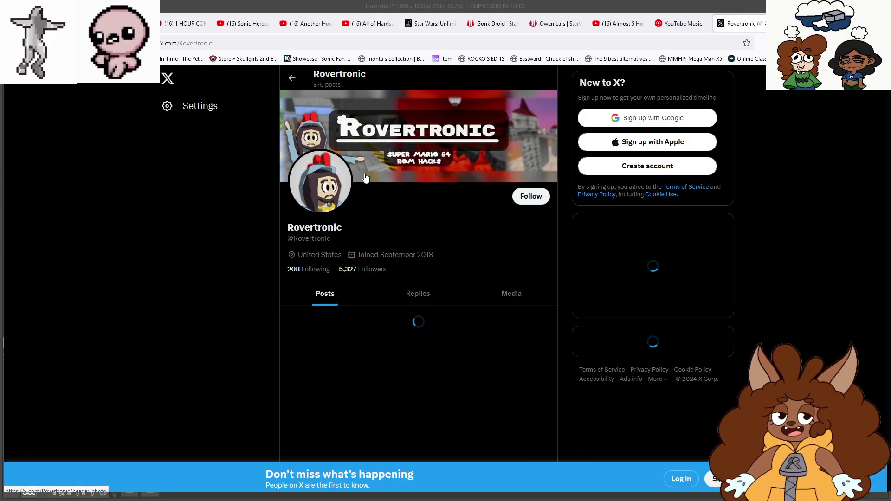
{"action": "scroll", "coordinate": [495, 292], "scroll_direction": "down", "scroll_amount": 2}
{"action": "scroll", "coordinate": [496, 293], "scroll_direction": "down", "scroll_amount": 8}
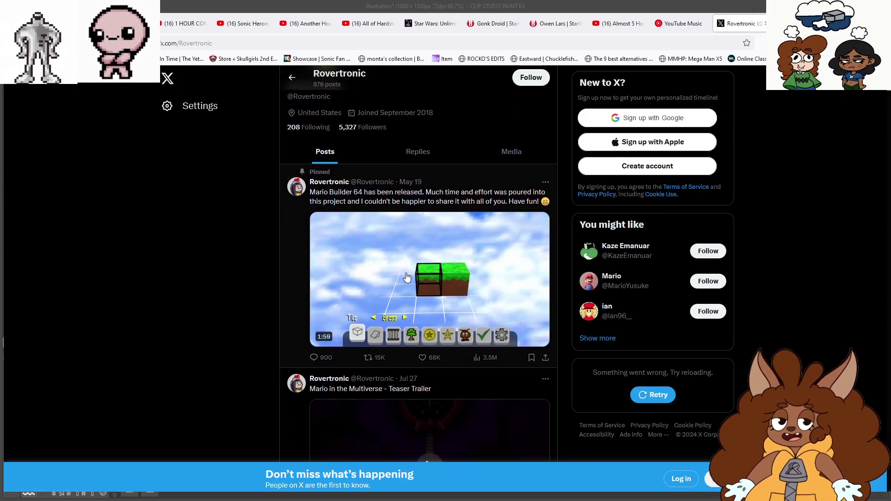
{"action": "scroll", "coordinate": [378, 246], "scroll_direction": "up", "scroll_amount": 10}
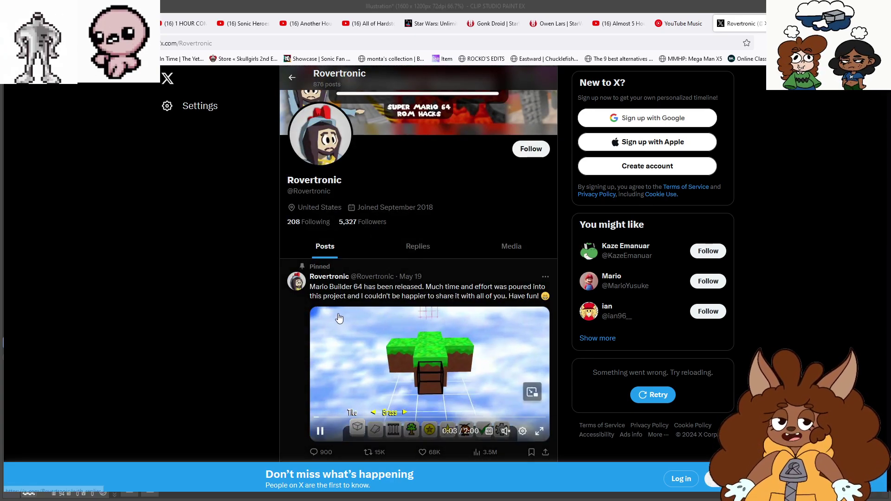
{"action": "key", "text": "alt+Left"}
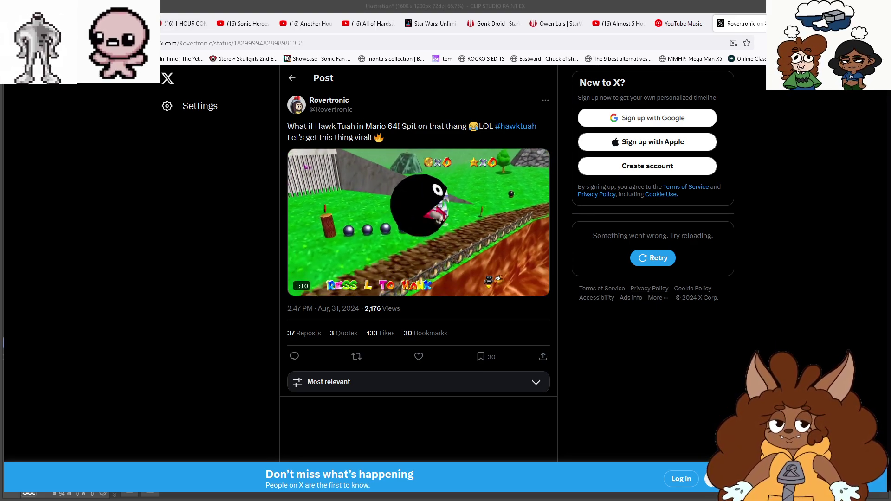
Switch back to Clip Studio Paint and group the selected drawing layers into a new collapsed folder
{"action": "key", "text": "alt+Tab"}
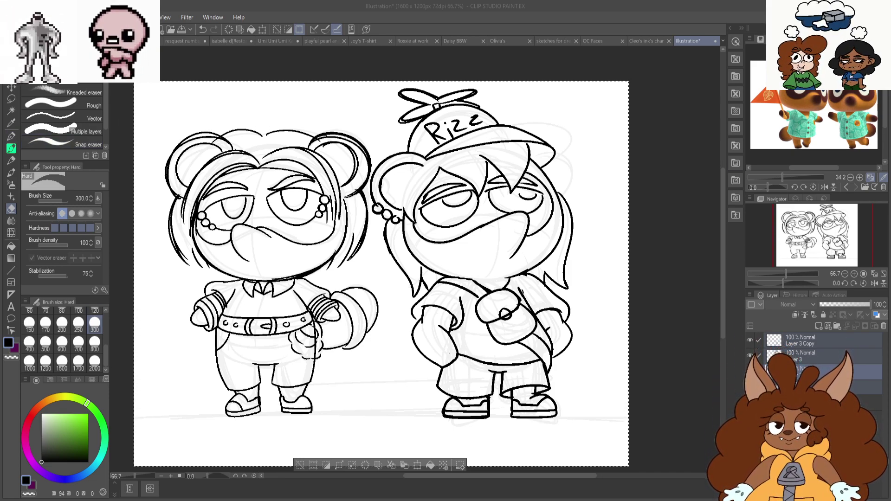
{"action": "left_click", "coordinate": [787, 344]}
{"action": "left_click", "coordinate": [838, 327]}
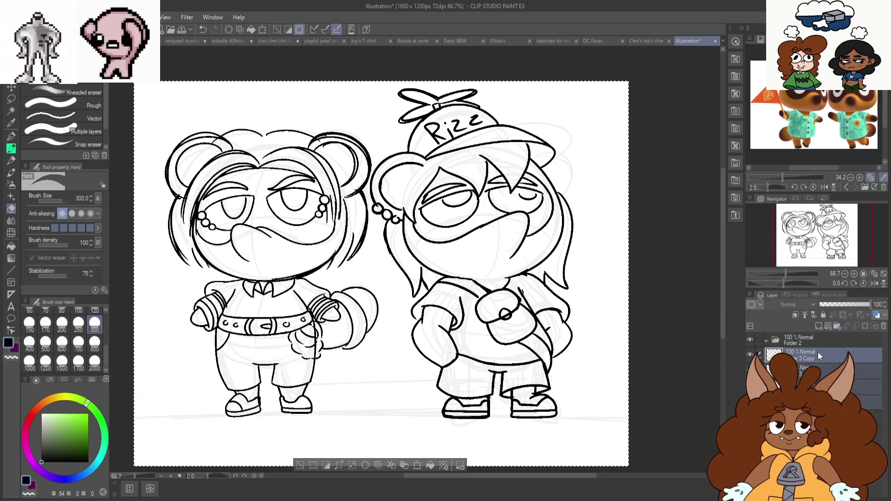
{"action": "left_click", "coordinate": [768, 342]}
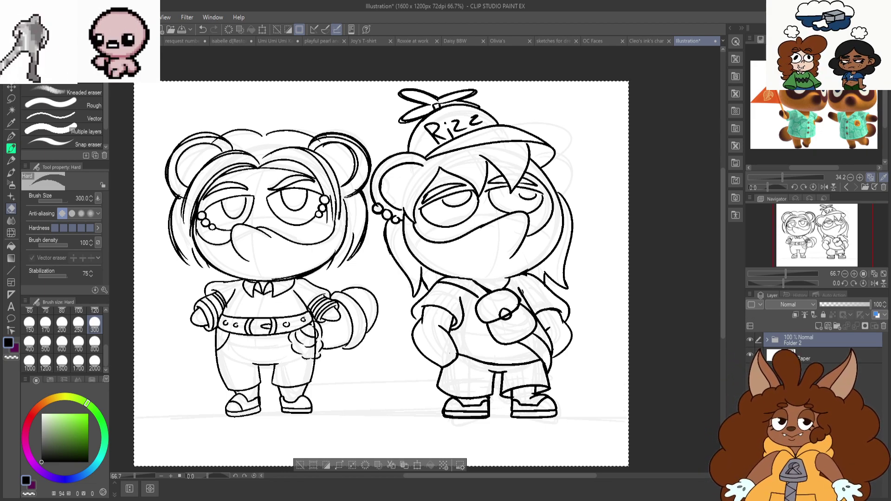
Mirror the canvas view and ink a rounded tail behind the cap-wearing character on Layer 3 Copy inside Folder 2 with the G-pen
{"action": "left_click", "coordinate": [767, 339]}
{"action": "left_click", "coordinate": [874, 283]}
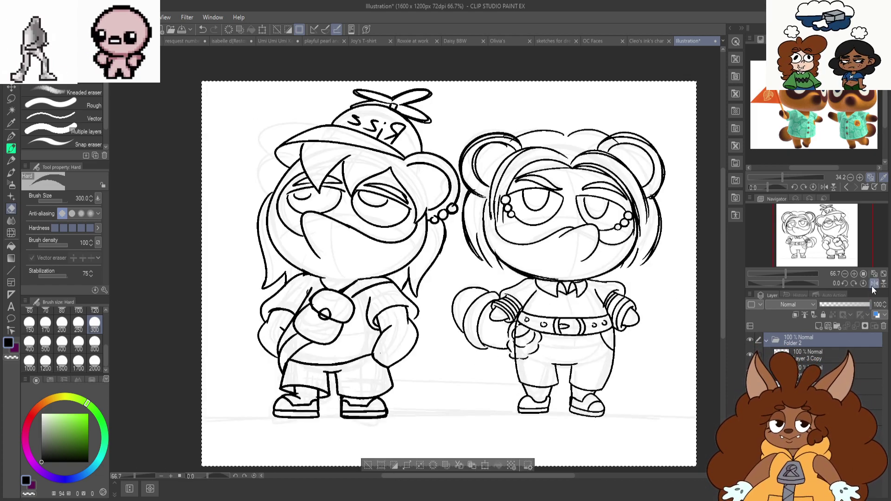
{"action": "left_click", "coordinate": [808, 355]}
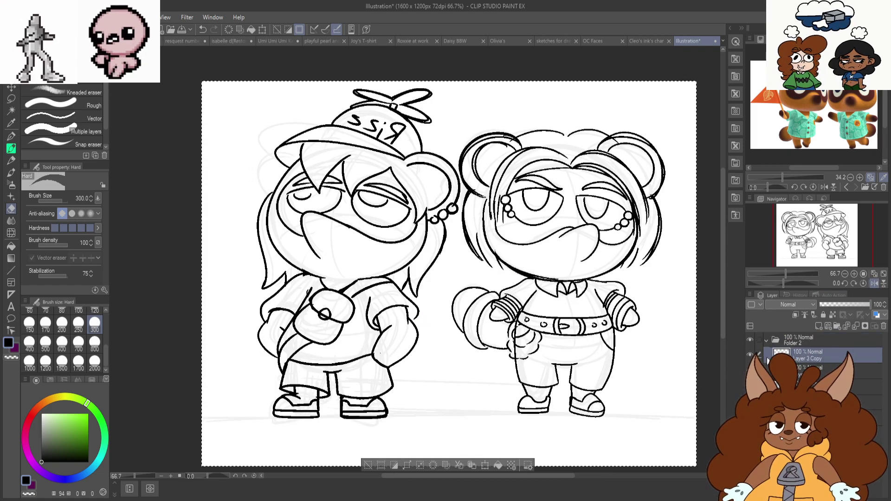
{"action": "scroll", "coordinate": [418, 322], "scroll_direction": "up", "scroll_amount": 1}
{"action": "left_click", "coordinate": [12, 136]}
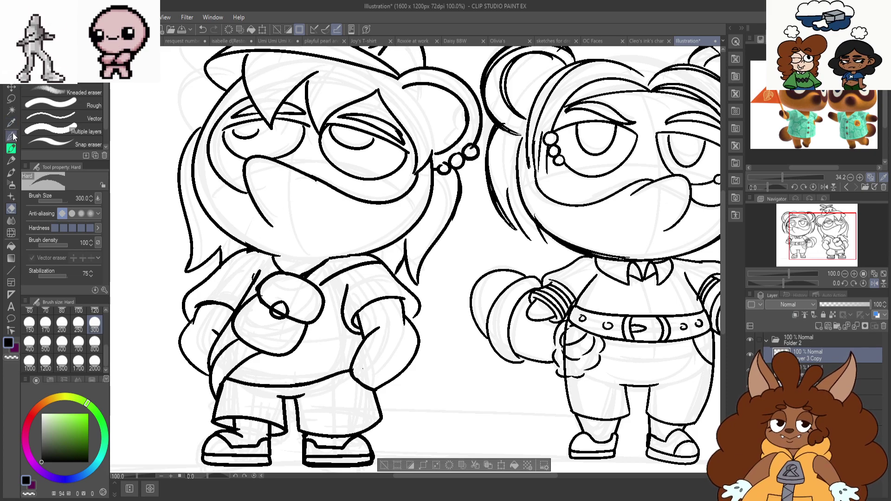
{"action": "mouse_move", "coordinate": [422, 306]}
{"action": "left_mouse_down"}
{"action": "mouse_move", "coordinate": [478, 322]}
{"action": "mouse_move", "coordinate": [420, 389]}
{"action": "mouse_move", "coordinate": [456, 355]}
{"action": "mouse_move", "coordinate": [433, 317]}
{"action": "left_mouse_up"}
{"action": "key", "text": "ctrl+z"}
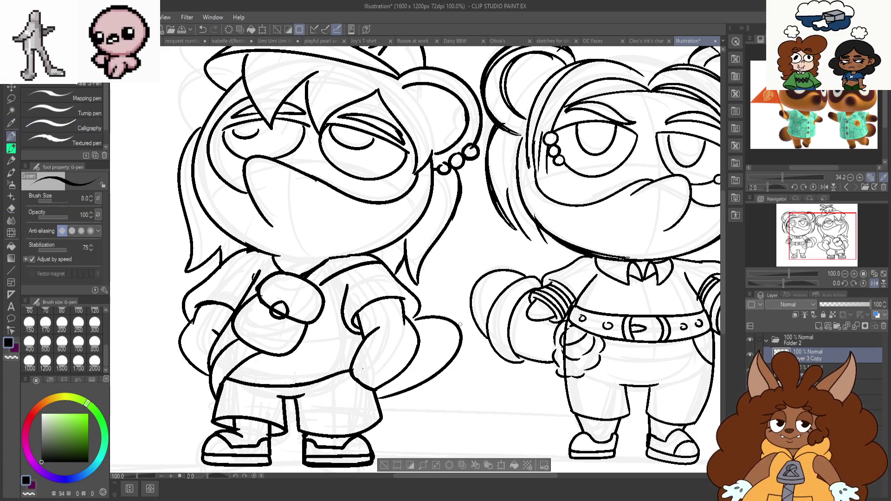
Close the tail's lower edge and add three short ball-tipped piercings hanging from it
{"action": "scroll", "coordinate": [436, 402], "scroll_direction": "up", "scroll_amount": 1}
{"action": "key", "text": "ctrl+z"}
{"action": "mouse_move", "coordinate": [395, 233]}
{"action": "left_mouse_down"}
{"action": "mouse_move", "coordinate": [478, 292]}
{"action": "mouse_move", "coordinate": [398, 389]}
{"action": "mouse_move", "coordinate": [344, 404]}
{"action": "left_mouse_up"}
{"action": "mouse_move", "coordinate": [449, 357]}
{"action": "left_mouse_down"}
{"action": "mouse_move", "coordinate": [483, 377]}
{"action": "mouse_move", "coordinate": [468, 373]}
{"action": "left_mouse_up"}
{"action": "mouse_move", "coordinate": [430, 377]}
{"action": "left_mouse_down"}
{"action": "mouse_move", "coordinate": [448, 396]}
{"action": "mouse_move", "coordinate": [444, 410]}
{"action": "mouse_move", "coordinate": [410, 411]}
{"action": "left_mouse_up"}
{"action": "scroll", "coordinate": [413, 415], "scroll_direction": "down", "scroll_amount": 2}
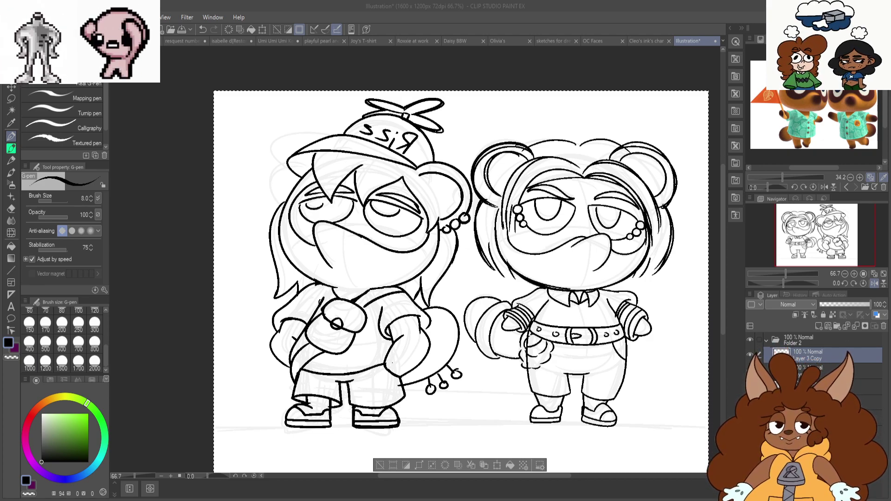
{"action": "left_click", "coordinate": [464, 391]}
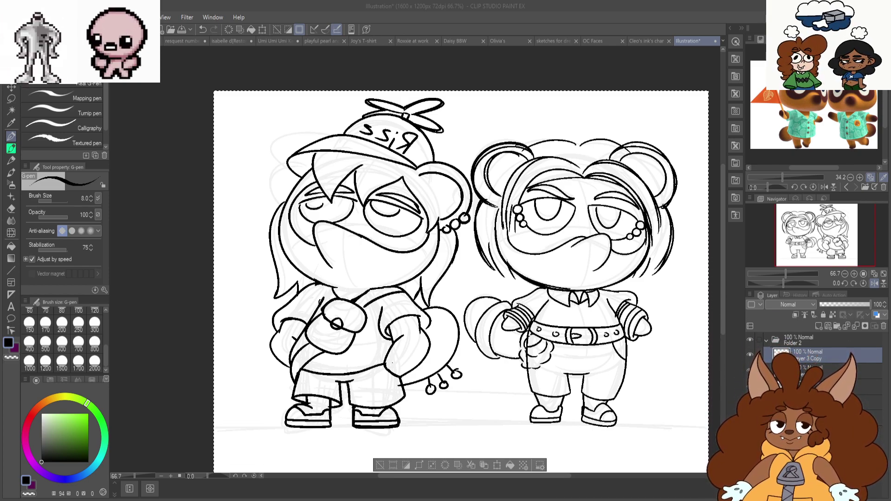
Clear the selection, then collapse and hide Folder 2 with a new blank layer above it for G-pen sketching
{"action": "left_click", "coordinate": [766, 341]}
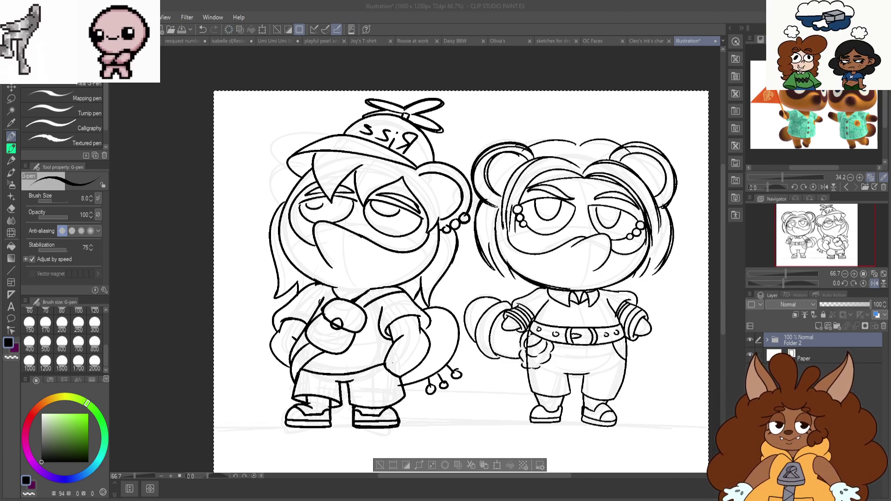
{"action": "key", "text": "m"}
{"action": "key", "text": "ctrl+d"}
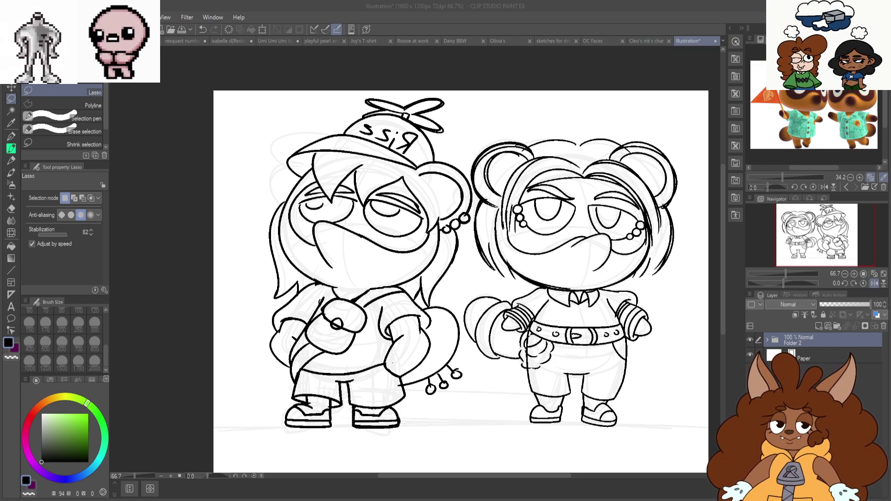
{"action": "key", "text": "ctrl+shift+n"}
{"action": "left_click", "coordinate": [751, 356]}
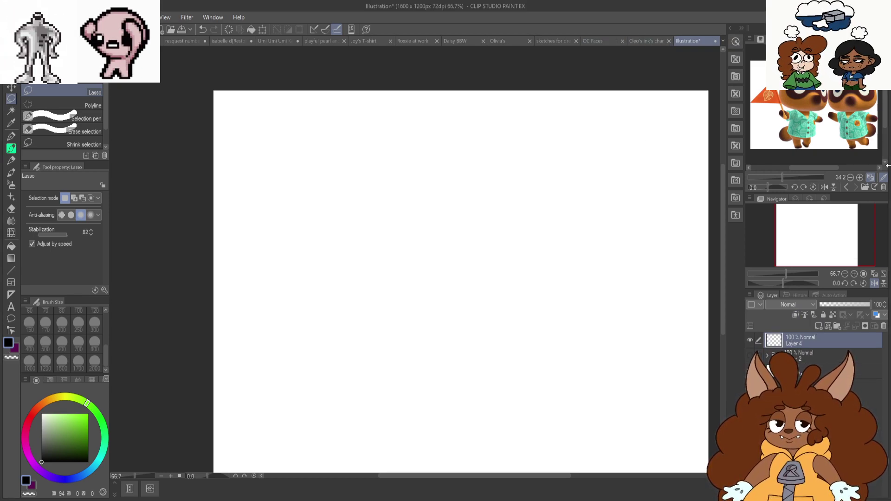
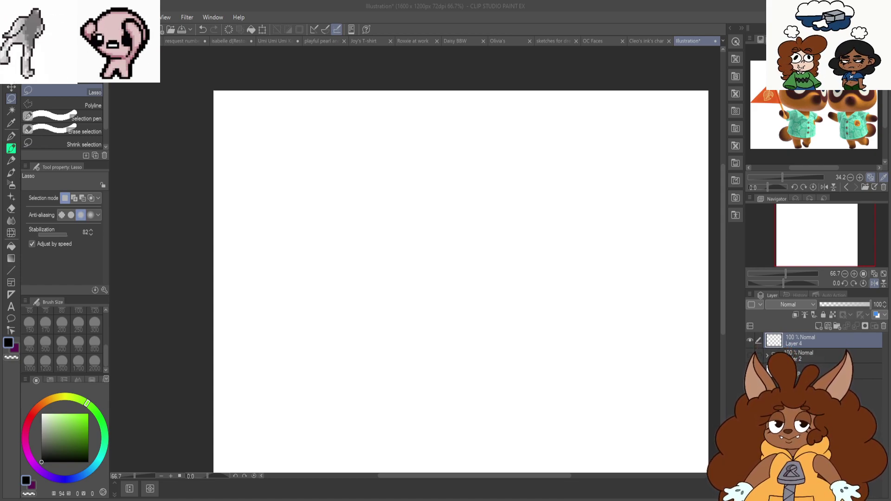
{"action": "left_click", "coordinate": [11, 137]}
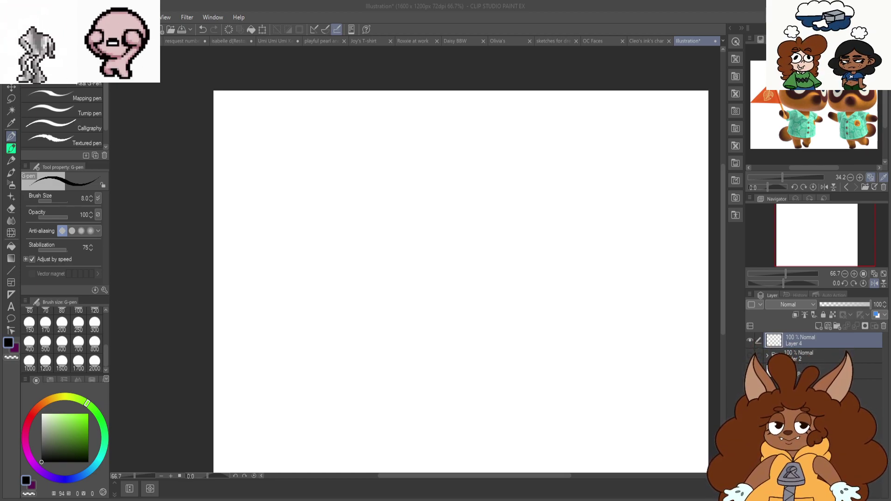
Switch to Firefox and run a Google image search for "duke nukem" in the new tab
{"action": "key", "text": "alt+Tab"}
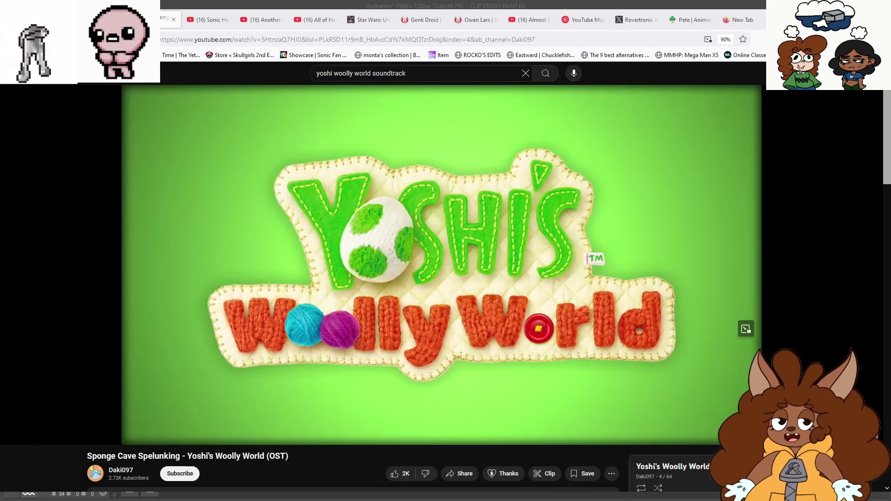
{"action": "left_click", "coordinate": [744, 19]}
{"action": "type", "text": "duke nukem"}
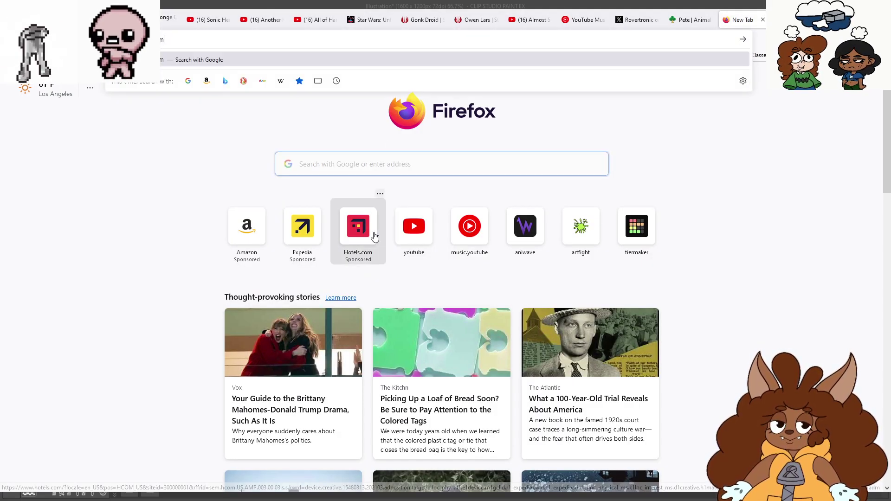
{"action": "key", "text": "Return"}
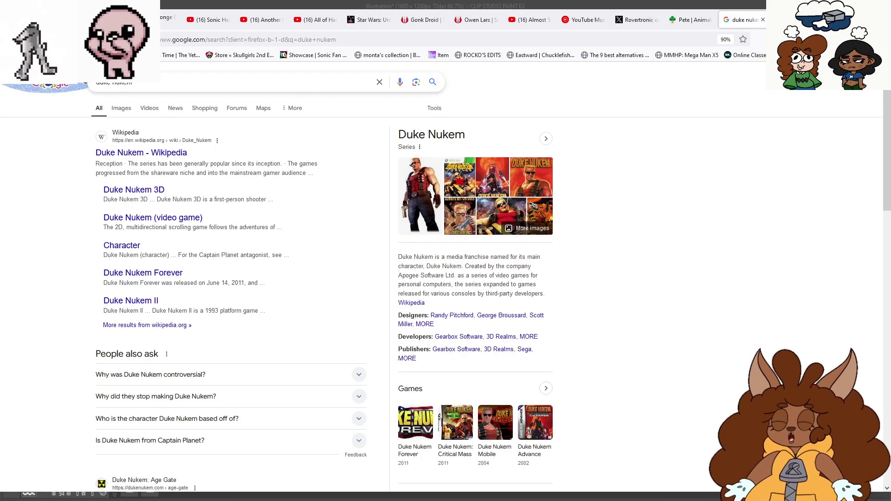
{"action": "left_click", "coordinate": [121, 110]}
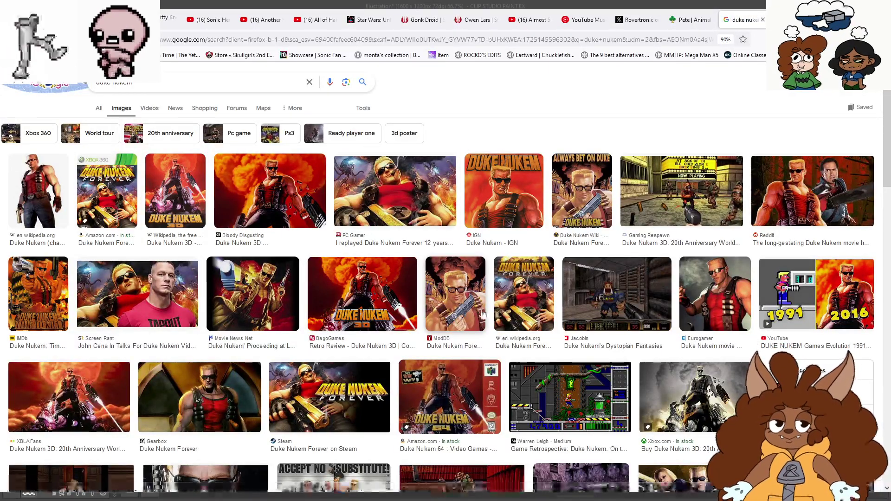
Browse the Duke Nukem image results and related pictures for the throne pose with two women, opening the Duke Nukem Forever #1 thumbnail
{"action": "left_click", "coordinate": [637, 300]}
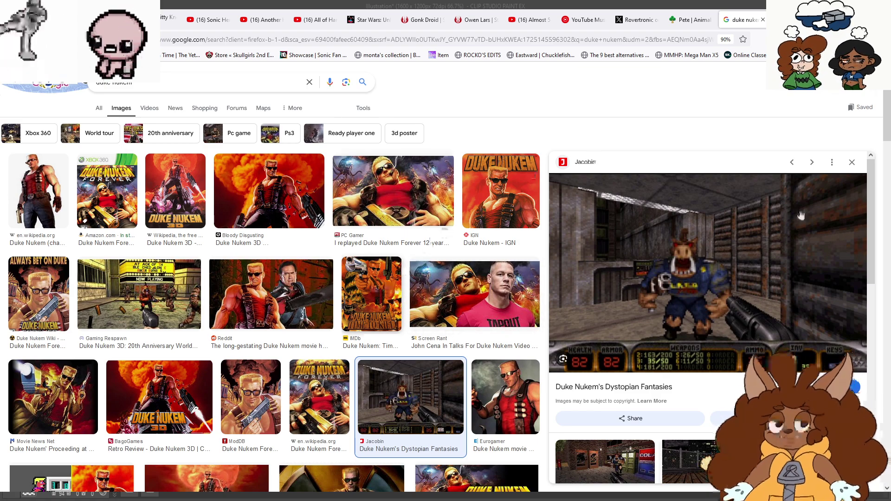
{"action": "left_click", "coordinate": [852, 162]}
{"action": "scroll", "coordinate": [422, 304], "scroll_direction": "down", "scroll_amount": 4}
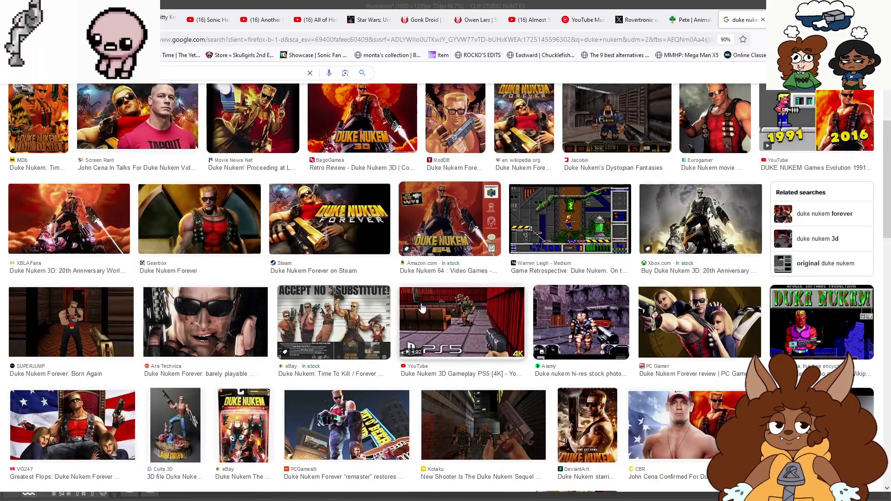
{"action": "scroll", "coordinate": [421, 304], "scroll_direction": "down", "scroll_amount": 2}
{"action": "left_click", "coordinate": [84, 339]}
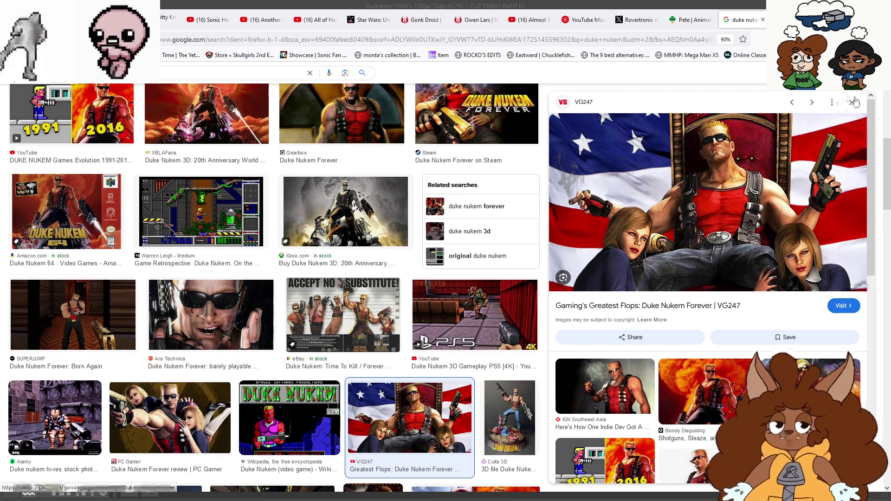
{"action": "scroll", "coordinate": [831, 305], "scroll_direction": "down", "scroll_amount": 5}
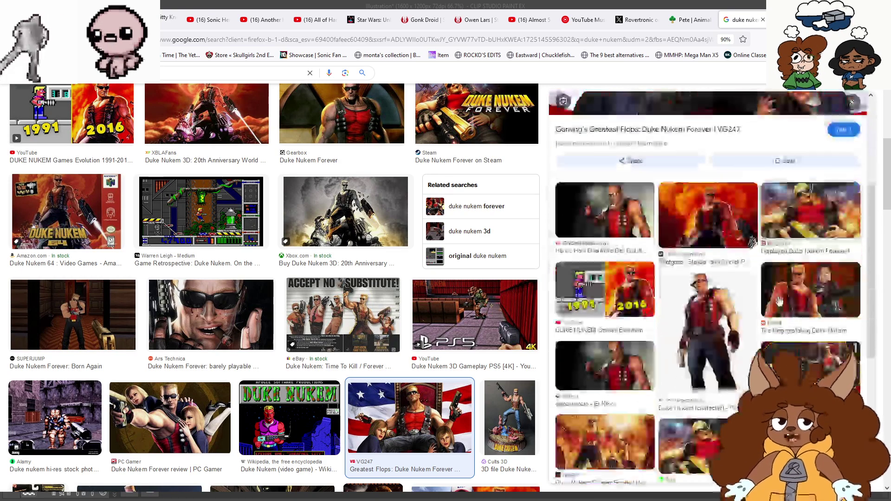
{"action": "left_click", "coordinate": [831, 306]}
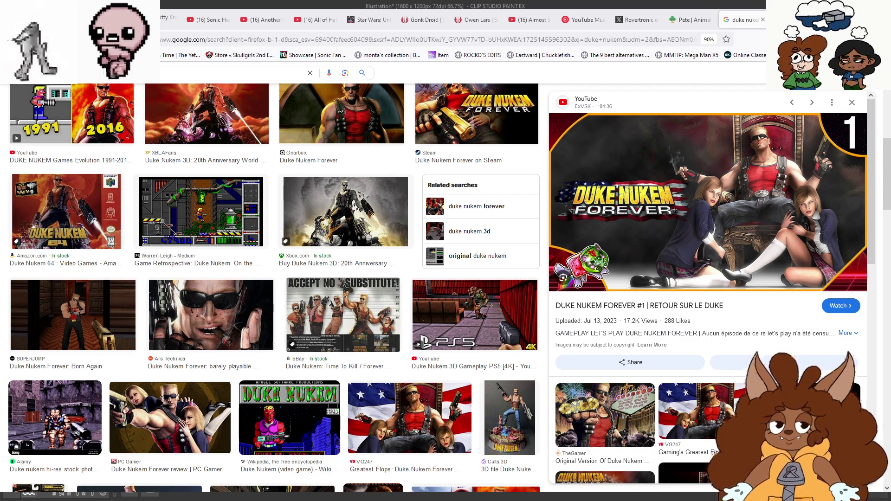
Switch back to Clip Studio Paint, load the Duke Nukem Forever throne picture as the reference image, and enlarge it
{"action": "key", "text": "alt+Tab"}
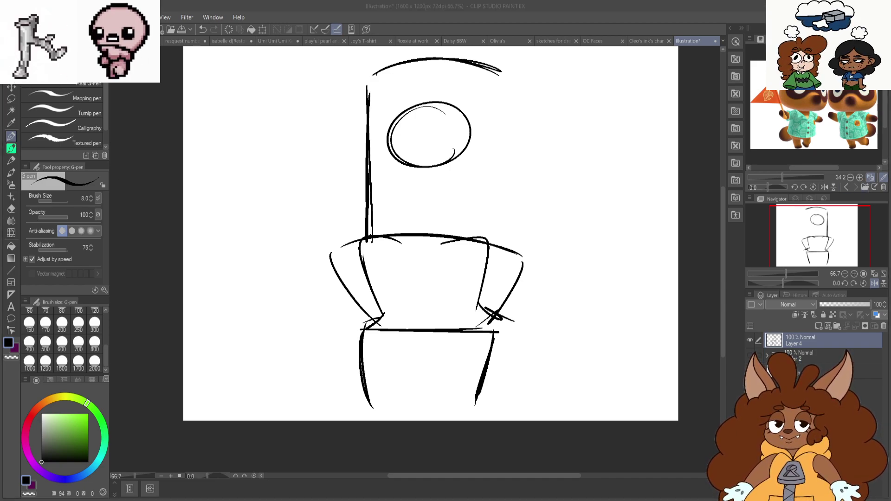
{"action": "left_click", "coordinate": [372, 247]}
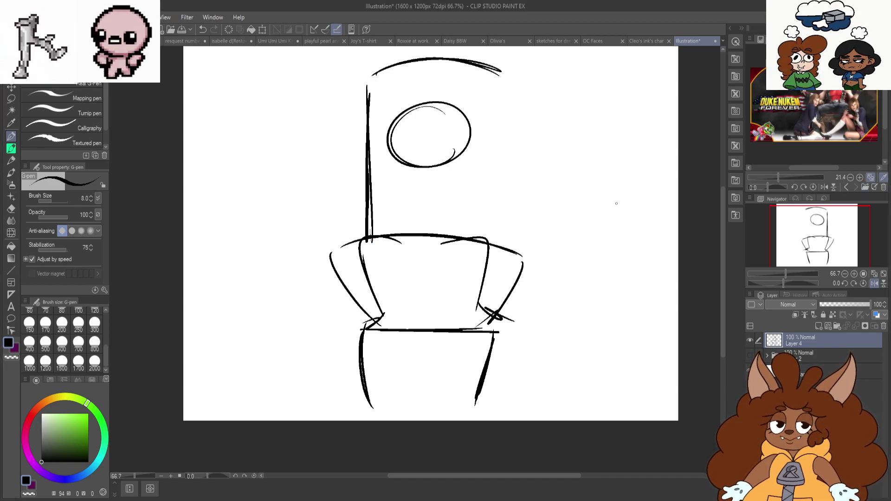
{"action": "scroll", "coordinate": [835, 102], "scroll_direction": "up", "scroll_amount": 2}
{"action": "scroll", "coordinate": [836, 103], "scroll_direction": "down", "scroll_amount": 2}
{"action": "scroll", "coordinate": [836, 102], "scroll_direction": "up", "scroll_amount": 2}
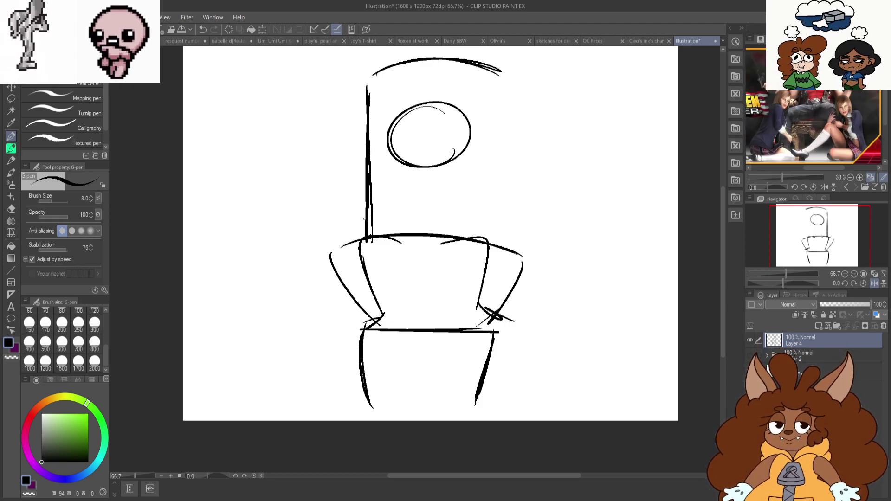
Sketch the throne's two angled armrests flaring outward from the seat, with slanted supports running down to the base
{"action": "mouse_move", "coordinate": [370, 237]}
{"action": "left_mouse_down"}
{"action": "mouse_move", "coordinate": [304, 238]}
{"action": "mouse_move", "coordinate": [359, 246]}
{"action": "mouse_move", "coordinate": [302, 246]}
{"action": "mouse_move", "coordinate": [332, 255]}
{"action": "mouse_move", "coordinate": [357, 323]}
{"action": "left_mouse_up"}
{"action": "key", "text": "ctrl+z"}
{"action": "left_click_drag", "start_coordinate": [304, 256], "coordinate": [366, 327]}
{"action": "left_click_drag", "start_coordinate": [478, 231], "coordinate": [540, 244]}
{"action": "left_click_drag", "start_coordinate": [480, 237], "coordinate": [552, 243]}
{"action": "left_click_drag", "start_coordinate": [556, 245], "coordinate": [501, 251]}
{"action": "left_click_drag", "start_coordinate": [560, 248], "coordinate": [506, 312]}
{"action": "left_click_drag", "start_coordinate": [549, 264], "coordinate": [502, 319]}
{"action": "mouse_move", "coordinate": [526, 254]}
{"action": "left_mouse_down"}
{"action": "mouse_move", "coordinate": [487, 239]}
{"action": "mouse_move", "coordinate": [546, 243]}
{"action": "left_mouse_up"}
Sketch the throne's tall backrest with an arched top and sides tapering down to the armrests
{"action": "scroll", "coordinate": [539, 238], "scroll_direction": "down", "scroll_amount": 1}
{"action": "scroll", "coordinate": [470, 86], "scroll_direction": "up", "scroll_amount": 1}
{"action": "mouse_move", "coordinate": [529, 121]}
{"action": "left_mouse_down"}
{"action": "mouse_move", "coordinate": [381, 123]}
{"action": "mouse_move", "coordinate": [358, 153]}
{"action": "mouse_move", "coordinate": [389, 273]}
{"action": "left_mouse_up"}
{"action": "left_click_drag", "start_coordinate": [390, 280], "coordinate": [352, 149]}
{"action": "mouse_move", "coordinate": [353, 142]}
{"action": "left_mouse_down"}
{"action": "mouse_move", "coordinate": [408, 112]}
{"action": "mouse_move", "coordinate": [537, 138]}
{"action": "mouse_move", "coordinate": [526, 228]}
{"action": "mouse_move", "coordinate": [509, 271]}
{"action": "left_mouse_up"}
{"action": "left_click_drag", "start_coordinate": [545, 150], "coordinate": [509, 281]}
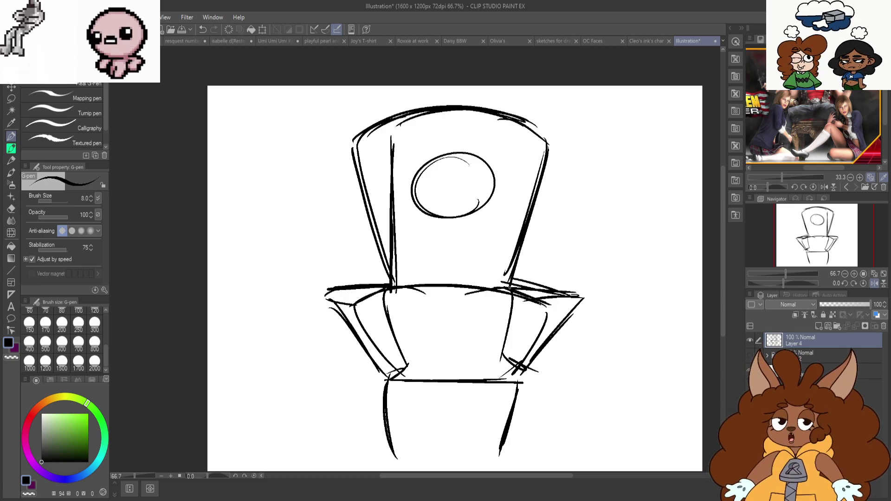
Sketch the seat cushion between the armrests with angled side edges and a horizontal front edge, undoing misplaced strokes
{"action": "left_click_drag", "start_coordinate": [393, 289], "coordinate": [400, 320]}
{"action": "mouse_move", "coordinate": [387, 254]}
{"action": "left_mouse_down"}
{"action": "mouse_move", "coordinate": [390, 275]}
{"action": "mouse_move", "coordinate": [450, 291]}
{"action": "mouse_move", "coordinate": [508, 290]}
{"action": "left_mouse_up"}
{"action": "mouse_move", "coordinate": [402, 296]}
{"action": "left_mouse_down"}
{"action": "mouse_move", "coordinate": [361, 333]}
{"action": "mouse_move", "coordinate": [517, 333]}
{"action": "left_mouse_up"}
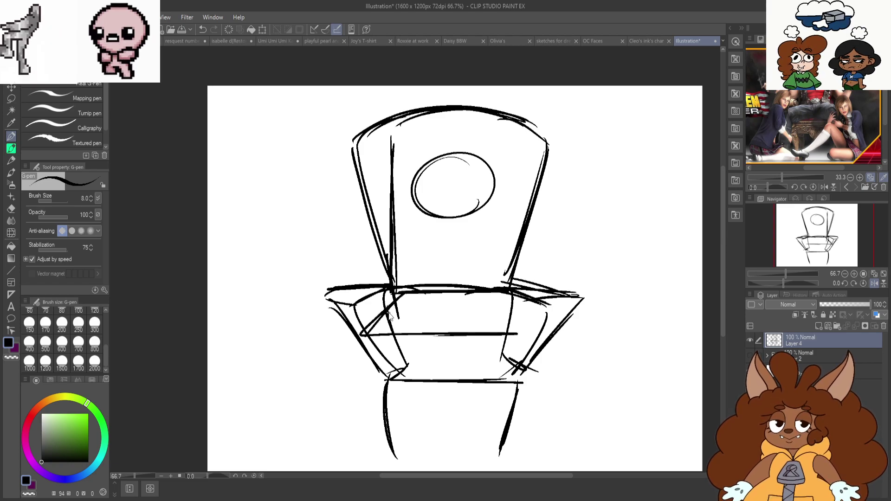
{"action": "key", "text": "ctrl+z"}
{"action": "key", "text": "ctrl+z"}
{"action": "mouse_move", "coordinate": [396, 290]}
{"action": "left_mouse_down"}
{"action": "mouse_move", "coordinate": [397, 327]}
{"action": "mouse_move", "coordinate": [367, 358]}
{"action": "left_mouse_up"}
{"action": "left_click_drag", "start_coordinate": [396, 353], "coordinate": [527, 349]}
{"action": "mouse_move", "coordinate": [393, 327]}
{"action": "left_mouse_down"}
{"action": "mouse_move", "coordinate": [508, 322]}
{"action": "mouse_move", "coordinate": [537, 354]}
{"action": "left_mouse_up"}
{"action": "left_click_drag", "start_coordinate": [460, 353], "coordinate": [522, 350]}
Sketch the horizontal base band beneath the seat and add curved side lines to the throne's lower part
{"action": "left_click_drag", "start_coordinate": [376, 350], "coordinate": [386, 385]}
{"action": "left_click_drag", "start_coordinate": [377, 378], "coordinate": [535, 374]}
{"action": "left_click_drag", "start_coordinate": [538, 349], "coordinate": [526, 366]}
{"action": "left_click_drag", "start_coordinate": [527, 371], "coordinate": [519, 384]}
{"action": "left_click_drag", "start_coordinate": [402, 382], "coordinate": [411, 459]}
{"action": "mouse_move", "coordinate": [378, 369]}
{"action": "left_mouse_down"}
{"action": "mouse_move", "coordinate": [389, 447]}
{"action": "mouse_move", "coordinate": [376, 412]}
{"action": "mouse_move", "coordinate": [397, 458]}
{"action": "left_mouse_up"}
{"action": "key", "text": "ctrl+z"}
{"action": "scroll", "coordinate": [424, 176], "scroll_direction": "down", "scroll_amount": 2}
{"action": "scroll", "coordinate": [424, 177], "scroll_direction": "up", "scroll_amount": 1}
{"action": "scroll", "coordinate": [471, 295], "scroll_direction": "up", "scroll_amount": 1}
{"action": "scroll", "coordinate": [559, 167], "scroll_direction": "down", "scroll_amount": 1}
{"action": "scroll", "coordinate": [399, 236], "scroll_direction": "up", "scroll_amount": 2}
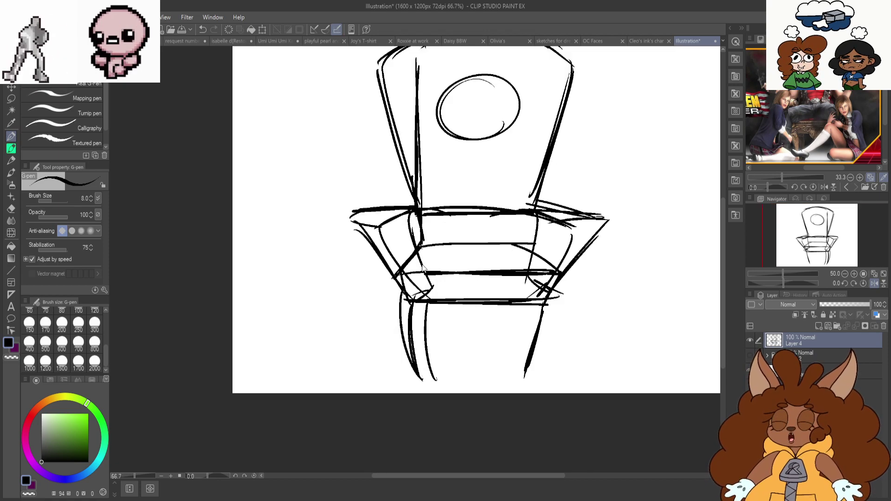
Add rounded ends and thicker tops to both of the throne's armrests
{"action": "mouse_move", "coordinate": [375, 217]}
{"action": "left_mouse_down"}
{"action": "mouse_move", "coordinate": [354, 244]}
{"action": "mouse_move", "coordinate": [384, 269]}
{"action": "mouse_move", "coordinate": [400, 245]}
{"action": "left_mouse_up"}
{"action": "mouse_move", "coordinate": [348, 232]}
{"action": "left_mouse_down"}
{"action": "mouse_move", "coordinate": [404, 264]}
{"action": "mouse_move", "coordinate": [453, 226]}
{"action": "left_mouse_up"}
{"action": "scroll", "coordinate": [491, 276], "scroll_direction": "down", "scroll_amount": 1}
{"action": "scroll", "coordinate": [667, 261], "scroll_direction": "up", "scroll_amount": 1}
{"action": "mouse_move", "coordinate": [560, 214]}
{"action": "left_mouse_down"}
{"action": "mouse_move", "coordinate": [649, 255]}
{"action": "mouse_move", "coordinate": [588, 274]}
{"action": "mouse_move", "coordinate": [557, 217]}
{"action": "mouse_move", "coordinate": [597, 225]}
{"action": "left_mouse_up"}
{"action": "left_click_drag", "start_coordinate": [652, 243], "coordinate": [622, 286]}
{"action": "mouse_move", "coordinate": [584, 260]}
{"action": "left_mouse_down"}
{"action": "mouse_move", "coordinate": [612, 281]}
{"action": "mouse_move", "coordinate": [533, 250]}
{"action": "left_mouse_up"}
Sketch a short neck below the head circle and a curved shoulder line, undoing the first torso strokes
{"action": "left_click_drag", "start_coordinate": [434, 311], "coordinate": [431, 374]}
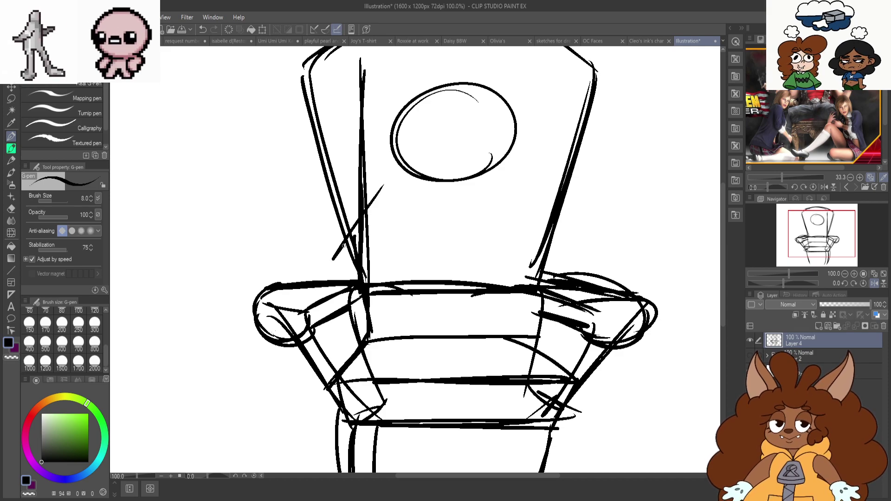
{"action": "left_click_drag", "start_coordinate": [447, 182], "coordinate": [445, 190]}
{"action": "mouse_move", "coordinate": [398, 217]}
{"action": "left_mouse_down"}
{"action": "mouse_move", "coordinate": [484, 203]}
{"action": "mouse_move", "coordinate": [498, 221]}
{"action": "mouse_move", "coordinate": [378, 287]}
{"action": "left_mouse_up"}
{"action": "key", "text": "ctrl+z"}
{"action": "mouse_move", "coordinate": [412, 201]}
{"action": "left_mouse_down"}
{"action": "mouse_move", "coordinate": [401, 229]}
{"action": "mouse_move", "coordinate": [478, 344]}
{"action": "left_mouse_up"}
{"action": "key", "text": "ctrl+z"}
{"action": "key", "text": "ctrl+z"}
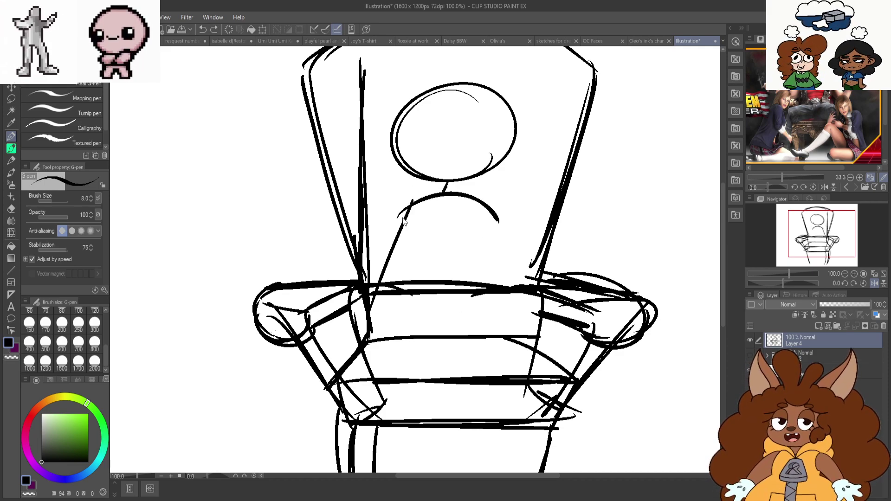
Try a long torso outline from the shoulder curve down to the seat, and undo it
{"action": "mouse_move", "coordinate": [412, 204]}
{"action": "left_mouse_down"}
{"action": "mouse_move", "coordinate": [373, 325]}
{"action": "mouse_move", "coordinate": [501, 324]}
{"action": "left_mouse_up"}
{"action": "left_click_drag", "start_coordinate": [499, 222], "coordinate": [492, 329]}
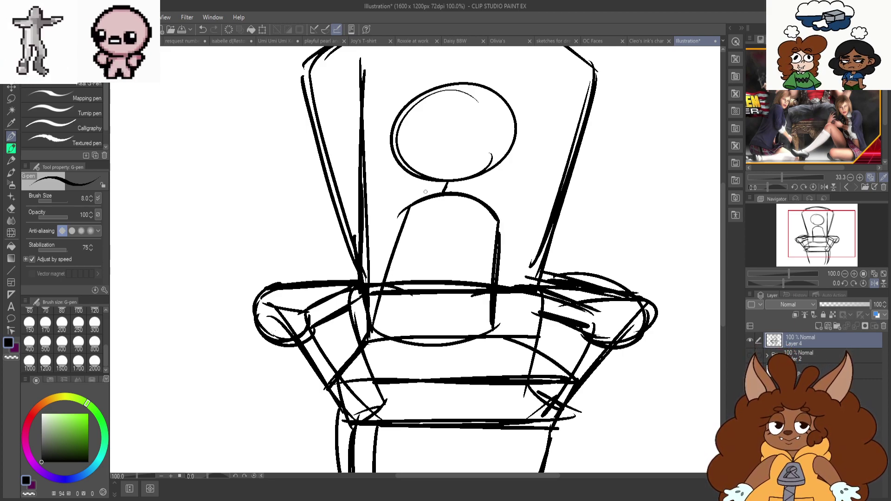
{"action": "key", "text": "ctrl+z"}
{"action": "key", "text": "ctrl+z"}
{"action": "key", "text": "ctrl+z"}
{"action": "key", "text": "ctrl+z"}
{"action": "key", "text": "ctrl+z"}
{"action": "key", "text": "ctrl+z"}
{"action": "key", "text": "ctrl+z"}
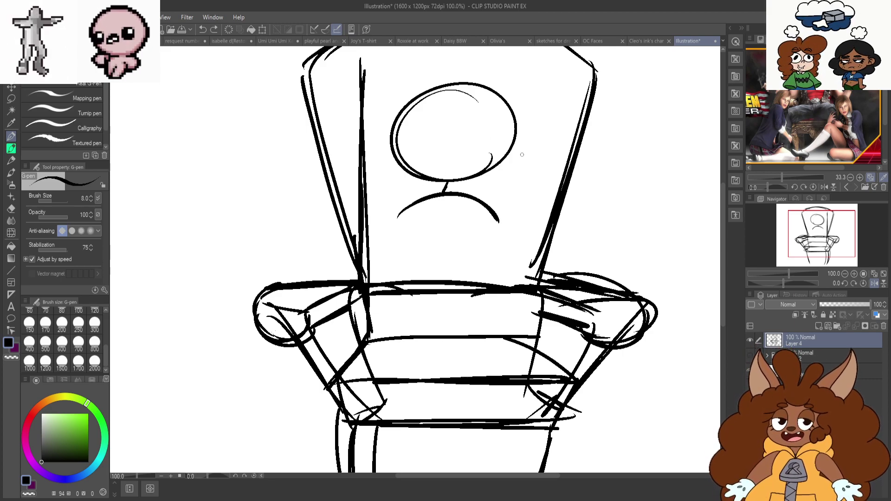
Redraw the seated figure's shoulder line flatter and closer beneath the head, undoing unwanted torso strokes
{"action": "mouse_move", "coordinate": [453, 183]}
{"action": "left_mouse_down"}
{"action": "mouse_move", "coordinate": [442, 191]}
{"action": "mouse_move", "coordinate": [493, 203]}
{"action": "mouse_move", "coordinate": [411, 192]}
{"action": "mouse_move", "coordinate": [356, 320]}
{"action": "left_mouse_up"}
{"action": "key", "text": "ctrl+z"}
{"action": "left_click_drag", "start_coordinate": [364, 319], "coordinate": [504, 323]}
{"action": "left_click_drag", "start_coordinate": [472, 189], "coordinate": [499, 335]}
{"action": "key", "text": "ctrl+z"}
{"action": "key", "text": "ctrl+z"}
{"action": "key", "text": "ctrl+z"}
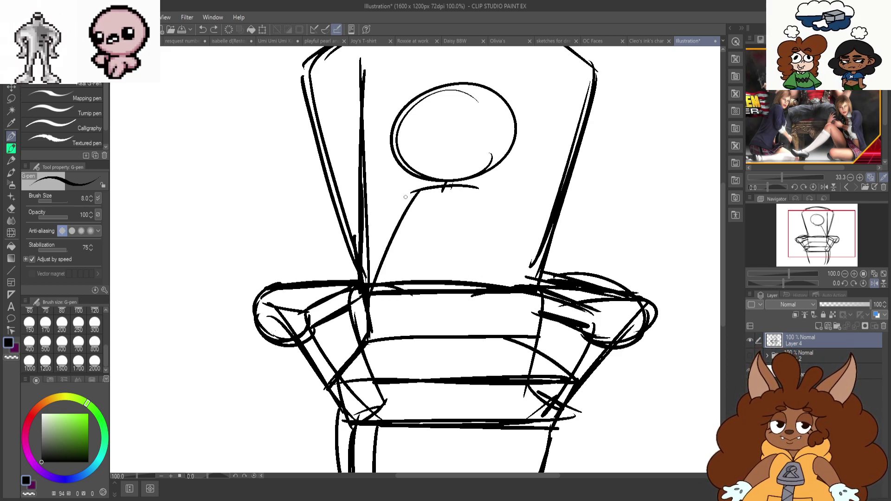
Try another torso outline below the flatter shoulder line, and undo its strokes
{"action": "scroll", "coordinate": [418, 296], "scroll_direction": "down", "scroll_amount": 1}
{"action": "scroll", "coordinate": [440, 95], "scroll_direction": "up", "scroll_amount": 1}
{"action": "mouse_move", "coordinate": [479, 199]}
{"action": "left_mouse_down"}
{"action": "mouse_move", "coordinate": [380, 214]}
{"action": "mouse_move", "coordinate": [444, 185]}
{"action": "mouse_move", "coordinate": [420, 293]}
{"action": "left_mouse_up"}
{"action": "mouse_move", "coordinate": [382, 267]}
{"action": "left_mouse_down"}
{"action": "mouse_move", "coordinate": [398, 254]}
{"action": "mouse_move", "coordinate": [491, 235]}
{"action": "left_mouse_up"}
{"action": "key", "text": "ctrl+z"}
{"action": "key", "text": "ctrl+z"}
{"action": "key", "text": "ctrl+z"}
{"action": "key", "text": "ctrl+z"}
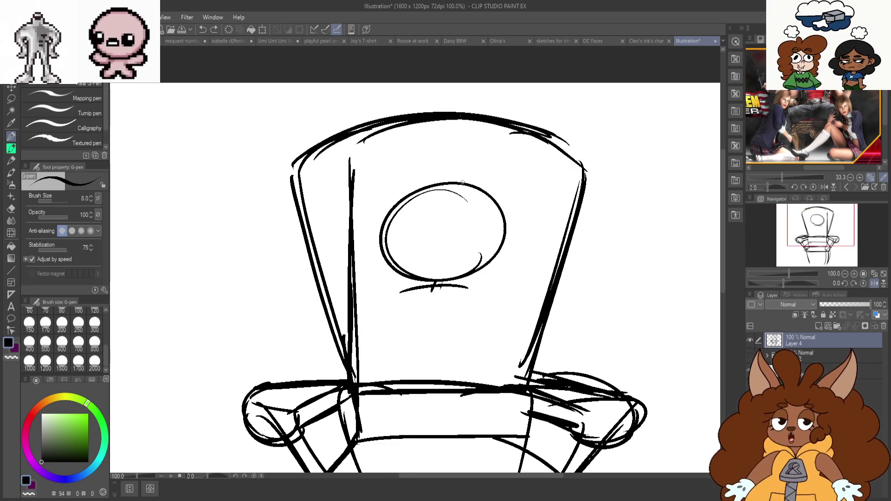
Add curved cross guidelines to the figure's head, strengthen its outline, and extend the shoulder line beneath it
{"action": "left_click_drag", "start_coordinate": [436, 190], "coordinate": [440, 279]}
{"action": "left_click_drag", "start_coordinate": [496, 241], "coordinate": [390, 252]}
{"action": "mouse_move", "coordinate": [488, 196]}
{"action": "left_mouse_down"}
{"action": "mouse_move", "coordinate": [383, 259]}
{"action": "mouse_move", "coordinate": [409, 191]}
{"action": "mouse_move", "coordinate": [402, 274]}
{"action": "left_mouse_up"}
{"action": "scroll", "coordinate": [421, 142], "scroll_direction": "down", "scroll_amount": 1}
{"action": "scroll", "coordinate": [473, 261], "scroll_direction": "up", "scroll_amount": 1}
{"action": "mouse_move", "coordinate": [363, 250]}
{"action": "left_mouse_down"}
{"action": "mouse_move", "coordinate": [417, 233]}
{"action": "mouse_move", "coordinate": [469, 243]}
{"action": "left_mouse_up"}
Try a round shoulder joint with a diagonal arm reaching toward the left armrest, and undo them
{"action": "mouse_move", "coordinate": [428, 232]}
{"action": "left_mouse_down"}
{"action": "mouse_move", "coordinate": [362, 254]}
{"action": "mouse_move", "coordinate": [367, 359]}
{"action": "left_mouse_up"}
{"action": "key", "text": "ctrl+z"}
{"action": "key", "text": "ctrl+z"}
{"action": "mouse_move", "coordinate": [466, 248]}
{"action": "left_mouse_down"}
{"action": "mouse_move", "coordinate": [385, 267]}
{"action": "mouse_move", "coordinate": [459, 272]}
{"action": "left_mouse_up"}
{"action": "key", "text": "ctrl+z"}
{"action": "mouse_move", "coordinate": [371, 240]}
{"action": "left_mouse_down"}
{"action": "mouse_move", "coordinate": [331, 255]}
{"action": "mouse_move", "coordinate": [291, 320]}
{"action": "left_mouse_up"}
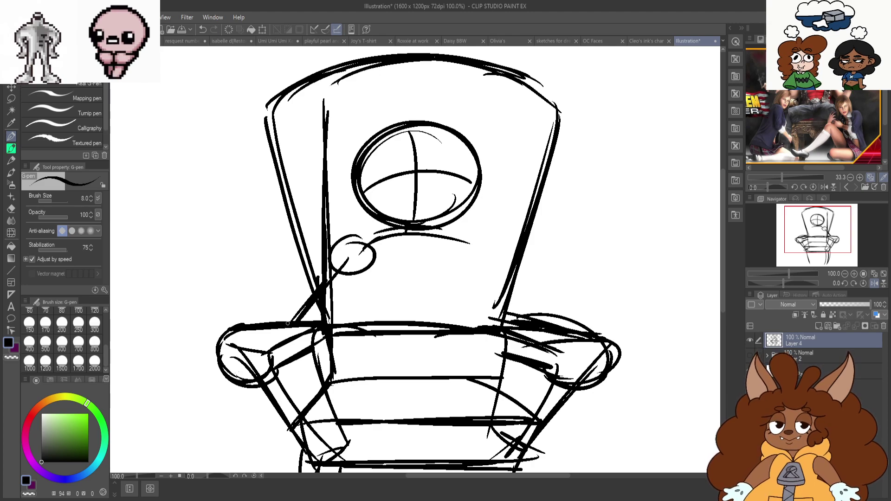
{"action": "left_click_drag", "start_coordinate": [211, 263], "coordinate": [290, 320]}
{"action": "key", "text": "ctrl+z"}
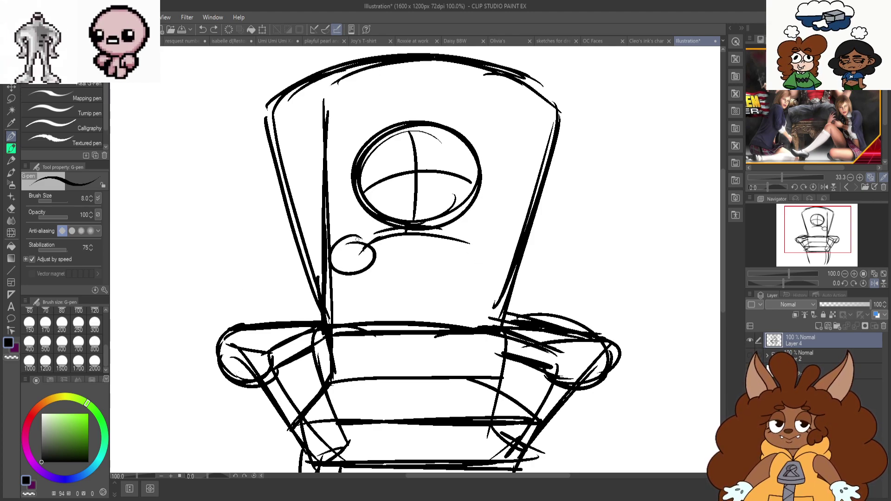
{"action": "key", "text": "ctrl+z"}
{"action": "left_click_drag", "start_coordinate": [372, 240], "coordinate": [301, 320]}
{"action": "key", "text": "ctrl+z"}
Sketch the seated figure's upper arms sloping from the shoulders to the armrests, with a small elbow joint and diagonal forearm lines
{"action": "left_click_drag", "start_coordinate": [360, 254], "coordinate": [320, 318]}
{"action": "left_click_drag", "start_coordinate": [287, 250], "coordinate": [320, 302]}
{"action": "mouse_move", "coordinate": [463, 242]}
{"action": "left_mouse_down"}
{"action": "mouse_move", "coordinate": [488, 301]}
{"action": "mouse_move", "coordinate": [511, 266]}
{"action": "left_mouse_up"}
{"action": "mouse_move", "coordinate": [493, 297]}
{"action": "left_mouse_down"}
{"action": "mouse_move", "coordinate": [550, 221]}
{"action": "mouse_move", "coordinate": [502, 259]}
{"action": "left_mouse_up"}
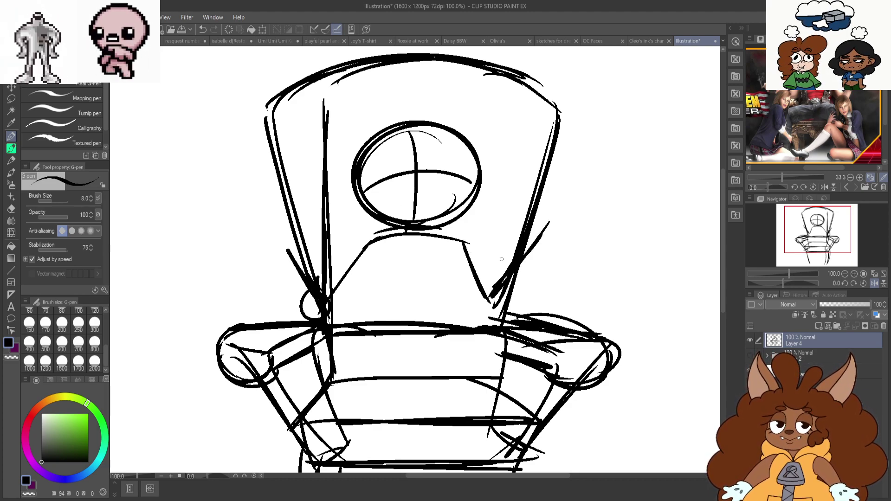
{"action": "mouse_move", "coordinate": [553, 220]}
{"action": "left_mouse_down"}
{"action": "mouse_move", "coordinate": [492, 270]}
{"action": "mouse_move", "coordinate": [502, 302]}
{"action": "left_mouse_up"}
{"action": "key", "text": "ctrl+z"}
{"action": "key", "text": "ctrl+z"}
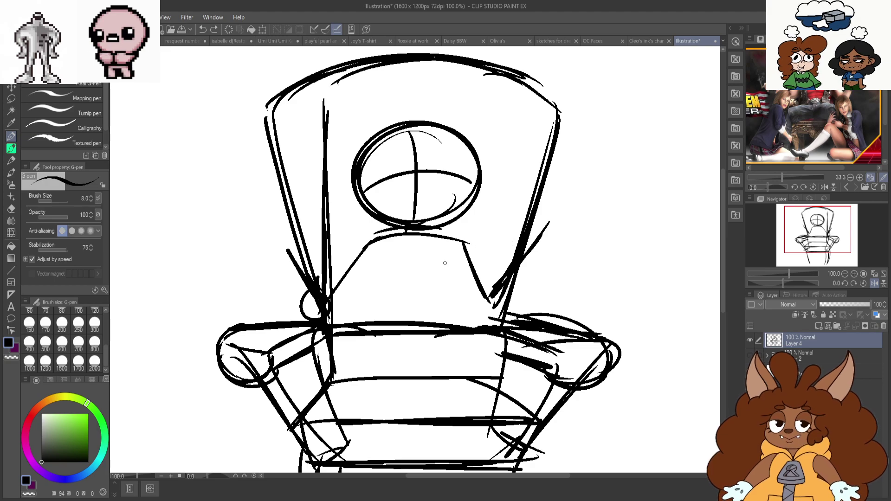
Draw a wide flat oval for the figure's hips on the seat and rough in the left leg with its foot
{"action": "scroll", "coordinate": [424, 197], "scroll_direction": "down", "scroll_amount": 1}
{"action": "scroll", "coordinate": [430, 311], "scroll_direction": "up", "scroll_amount": 1}
{"action": "mouse_move", "coordinate": [449, 283]}
{"action": "left_mouse_down"}
{"action": "mouse_move", "coordinate": [474, 291]}
{"action": "mouse_move", "coordinate": [407, 279]}
{"action": "mouse_move", "coordinate": [367, 286]}
{"action": "left_mouse_up"}
{"action": "left_click_drag", "start_coordinate": [324, 325], "coordinate": [378, 324]}
{"action": "left_click_drag", "start_coordinate": [328, 259], "coordinate": [367, 272]}
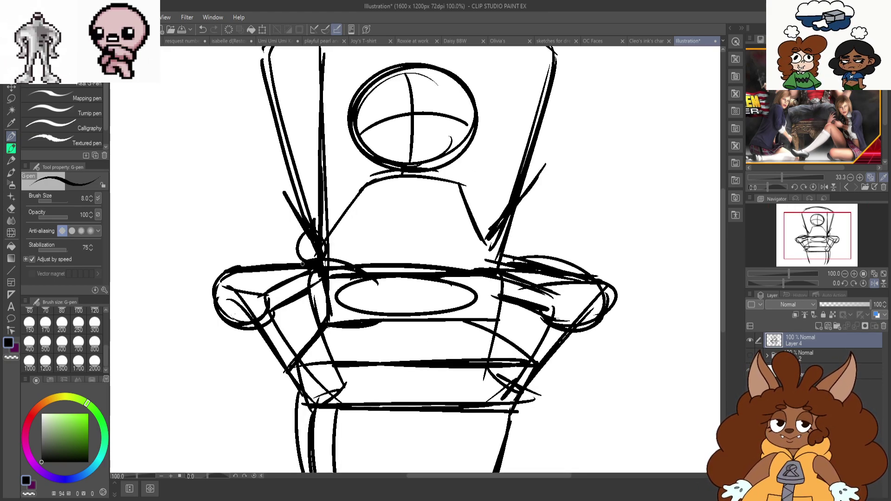
{"action": "left_click_drag", "start_coordinate": [297, 271], "coordinate": [331, 384]}
{"action": "mouse_move", "coordinate": [343, 307]}
{"action": "left_mouse_down"}
{"action": "mouse_move", "coordinate": [349, 385]}
{"action": "mouse_move", "coordinate": [319, 378]}
{"action": "mouse_move", "coordinate": [308, 418]}
{"action": "mouse_move", "coordinate": [337, 411]}
{"action": "left_mouse_up"}
{"action": "mouse_move", "coordinate": [331, 382]}
{"action": "left_mouse_down"}
{"action": "mouse_move", "coordinate": [299, 391]}
{"action": "mouse_move", "coordinate": [334, 411]}
{"action": "left_mouse_up"}
{"action": "left_click_drag", "start_coordinate": [346, 395], "coordinate": [374, 371]}
Rough in the right thigh beside the hips oval, undoing rejected leg strokes
{"action": "mouse_move", "coordinate": [458, 267]}
{"action": "left_mouse_down"}
{"action": "mouse_move", "coordinate": [511, 328]}
{"action": "mouse_move", "coordinate": [496, 262]}
{"action": "mouse_move", "coordinate": [502, 371]}
{"action": "left_mouse_up"}
{"action": "key", "text": "ctrl+z"}
{"action": "left_click_drag", "start_coordinate": [434, 305], "coordinate": [463, 358]}
{"action": "key", "text": "ctrl+z"}
{"action": "key", "text": "ctrl+z"}
{"action": "mouse_move", "coordinate": [420, 316]}
{"action": "left_mouse_down"}
{"action": "mouse_move", "coordinate": [479, 329]}
{"action": "mouse_move", "coordinate": [504, 284]}
{"action": "mouse_move", "coordinate": [425, 292]}
{"action": "left_mouse_up"}
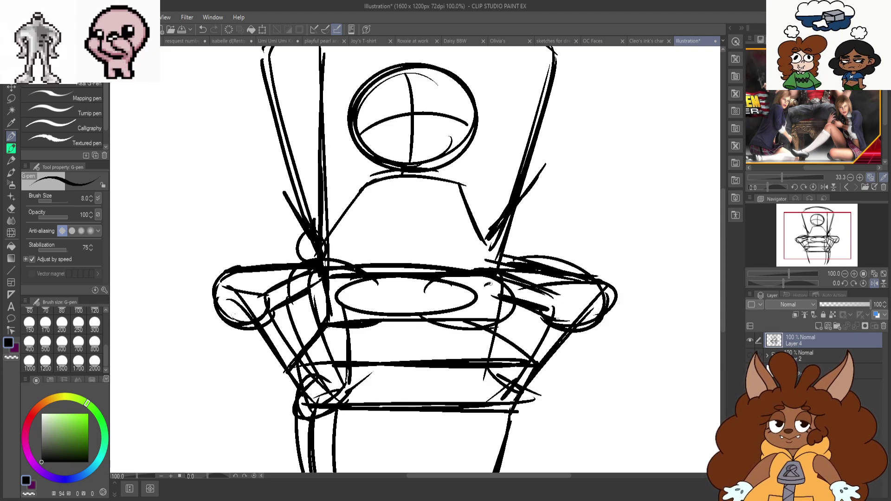
Complete the right leg with knee curves, a lower leg and a rounded foot at the seat's front edge
{"action": "left_click_drag", "start_coordinate": [508, 282], "coordinate": [513, 344]}
{"action": "mouse_move", "coordinate": [483, 293]}
{"action": "left_mouse_down"}
{"action": "mouse_move", "coordinate": [468, 358]}
{"action": "mouse_move", "coordinate": [536, 411]}
{"action": "left_mouse_up"}
{"action": "mouse_move", "coordinate": [469, 363]}
{"action": "left_mouse_down"}
{"action": "mouse_move", "coordinate": [486, 400]}
{"action": "mouse_move", "coordinate": [511, 402]}
{"action": "left_mouse_up"}
{"action": "left_click_drag", "start_coordinate": [456, 330], "coordinate": [466, 390]}
{"action": "key", "text": "ctrl+z"}
{"action": "left_click_drag", "start_coordinate": [465, 331], "coordinate": [472, 393]}
{"action": "left_click_drag", "start_coordinate": [488, 278], "coordinate": [449, 297]}
{"action": "left_click_drag", "start_coordinate": [524, 285], "coordinate": [515, 346]}
{"action": "left_click_drag", "start_coordinate": [384, 321], "coordinate": [338, 329]}
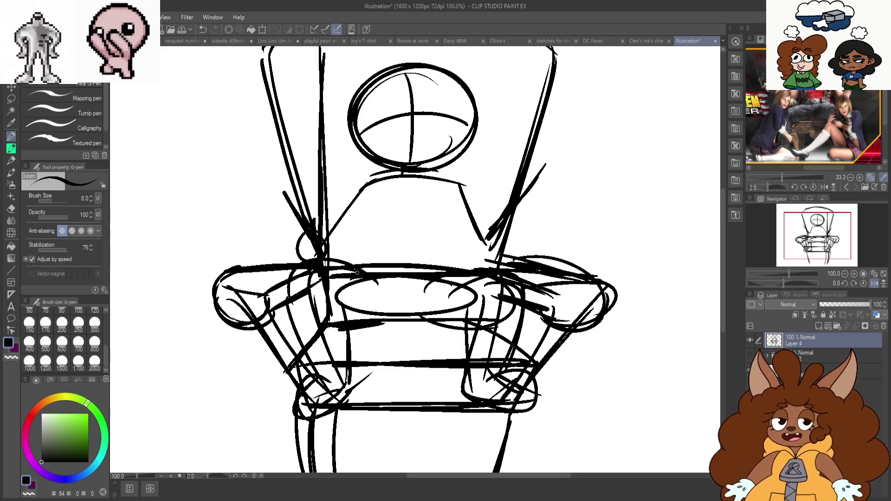
Strengthen the left leg's outer contour and draw the torso's sides with a curved neckline
{"action": "left_click_drag", "start_coordinate": [341, 265], "coordinate": [299, 352]}
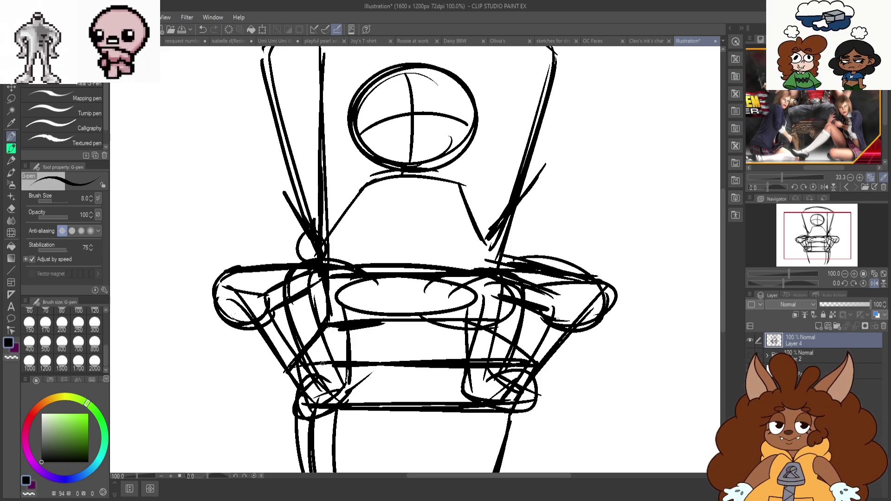
{"action": "mouse_move", "coordinate": [385, 183]}
{"action": "left_mouse_down"}
{"action": "mouse_move", "coordinate": [443, 182]}
{"action": "mouse_move", "coordinate": [366, 192]}
{"action": "mouse_move", "coordinate": [348, 263]}
{"action": "mouse_move", "coordinate": [451, 284]}
{"action": "left_mouse_up"}
{"action": "left_click_drag", "start_coordinate": [451, 182], "coordinate": [464, 282]}
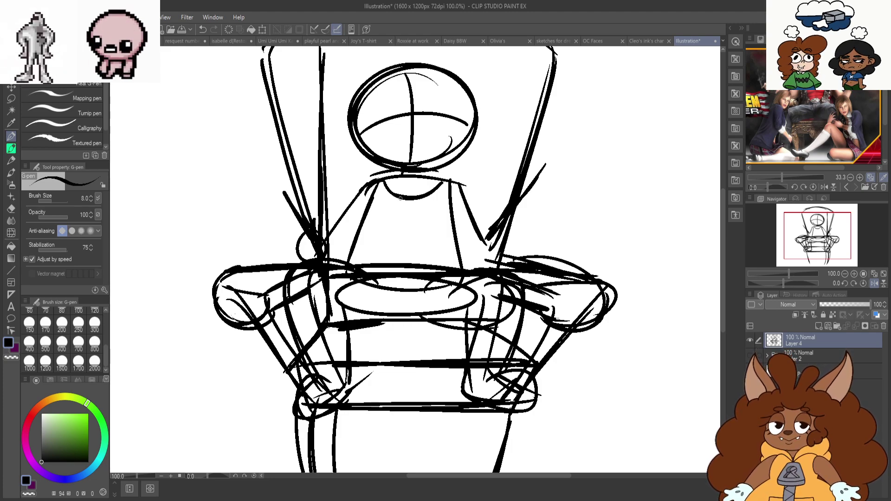
Sketch the face inside the head circle with flat brows, rounded eyes and a small bridge between them
{"action": "scroll", "coordinate": [373, 194], "scroll_direction": "up", "scroll_amount": 1}
{"action": "scroll", "coordinate": [378, 315], "scroll_direction": "down", "scroll_amount": 1}
{"action": "scroll", "coordinate": [425, 165], "scroll_direction": "up", "scroll_amount": 2}
{"action": "left_click_drag", "start_coordinate": [358, 225], "coordinate": [451, 216]}
{"action": "key", "text": "ctrl+z"}
{"action": "mouse_move", "coordinate": [378, 143]}
{"action": "left_mouse_down"}
{"action": "mouse_move", "coordinate": [300, 163]}
{"action": "mouse_move", "coordinate": [389, 152]}
{"action": "mouse_move", "coordinate": [430, 166]}
{"action": "mouse_move", "coordinate": [436, 178]}
{"action": "left_mouse_up"}
{"action": "mouse_move", "coordinate": [457, 144]}
{"action": "left_mouse_down"}
{"action": "mouse_move", "coordinate": [544, 148]}
{"action": "mouse_move", "coordinate": [437, 148]}
{"action": "left_mouse_up"}
{"action": "mouse_move", "coordinate": [430, 166]}
{"action": "left_mouse_down"}
{"action": "mouse_move", "coordinate": [530, 199]}
{"action": "mouse_move", "coordinate": [509, 158]}
{"action": "left_mouse_up"}
Try a curve above the head and a pair of pointed ears, and undo them
{"action": "scroll", "coordinate": [420, 285], "scroll_direction": "down", "scroll_amount": 1}
{"action": "scroll", "coordinate": [418, 128], "scroll_direction": "up", "scroll_amount": 1}
{"action": "mouse_move", "coordinate": [477, 113]}
{"action": "left_mouse_down"}
{"action": "mouse_move", "coordinate": [446, 98]}
{"action": "mouse_move", "coordinate": [275, 211]}
{"action": "mouse_move", "coordinate": [277, 226]}
{"action": "left_mouse_up"}
{"action": "key", "text": "ctrl+z"}
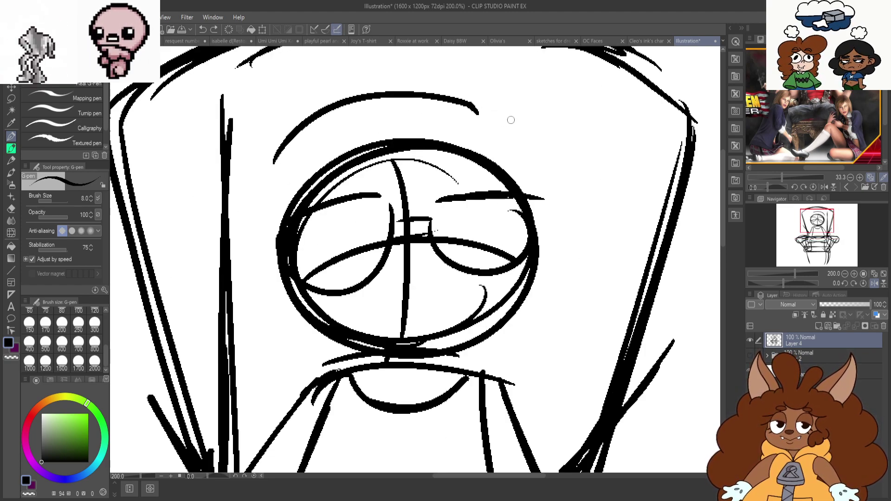
{"action": "key", "text": "ctrl+z"}
{"action": "left_click_drag", "start_coordinate": [466, 149], "coordinate": [515, 212]}
{"action": "mouse_move", "coordinate": [336, 155]}
{"action": "left_mouse_down"}
{"action": "mouse_move", "coordinate": [272, 109]}
{"action": "mouse_move", "coordinate": [280, 241]}
{"action": "left_mouse_up"}
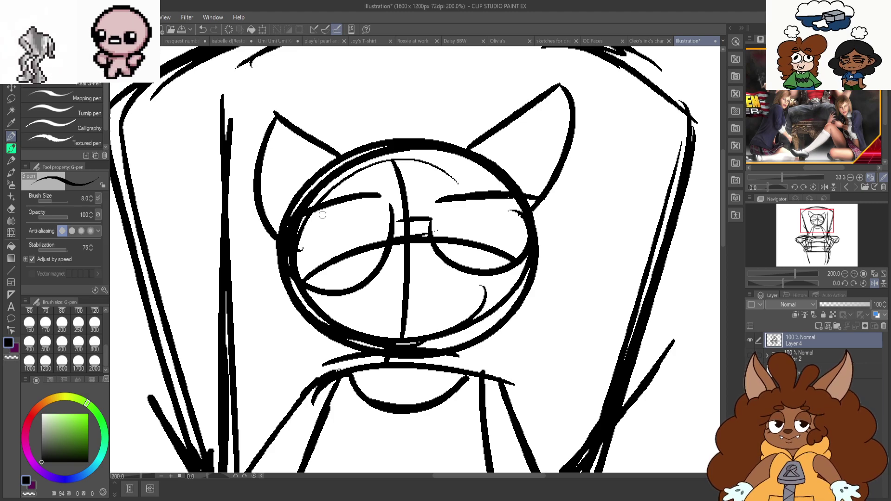
{"action": "key", "text": "ctrl+z"}
{"action": "key", "text": "ctrl+z"}
{"action": "key", "text": "ctrl+z"}
Try a larger pair of pointed ears on the head, and undo their strokes
{"action": "mouse_move", "coordinate": [461, 148]}
{"action": "left_mouse_down"}
{"action": "mouse_move", "coordinate": [593, 163]}
{"action": "mouse_move", "coordinate": [534, 223]}
{"action": "left_mouse_up"}
{"action": "left_click_drag", "start_coordinate": [583, 91], "coordinate": [503, 172]}
{"action": "left_click_drag", "start_coordinate": [349, 155], "coordinate": [272, 80]}
{"action": "mouse_move", "coordinate": [272, 79]}
{"action": "left_mouse_down"}
{"action": "mouse_move", "coordinate": [278, 230]}
{"action": "mouse_move", "coordinate": [407, 278]}
{"action": "left_mouse_up"}
{"action": "scroll", "coordinate": [414, 125], "scroll_direction": "down", "scroll_amount": 2}
{"action": "scroll", "coordinate": [434, 160], "scroll_direction": "up", "scroll_amount": 1}
{"action": "key", "text": "ctrl+z"}
{"action": "key", "text": "ctrl+z"}
{"action": "key", "text": "ctrl+z"}
{"action": "key", "text": "ctrl+z"}
Reinforce the head's lower contour and thicken both side lines of the torso
{"action": "left_click_drag", "start_coordinate": [495, 203], "coordinate": [427, 266]}
{"action": "scroll", "coordinate": [392, 302], "scroll_direction": "up", "scroll_amount": 1}
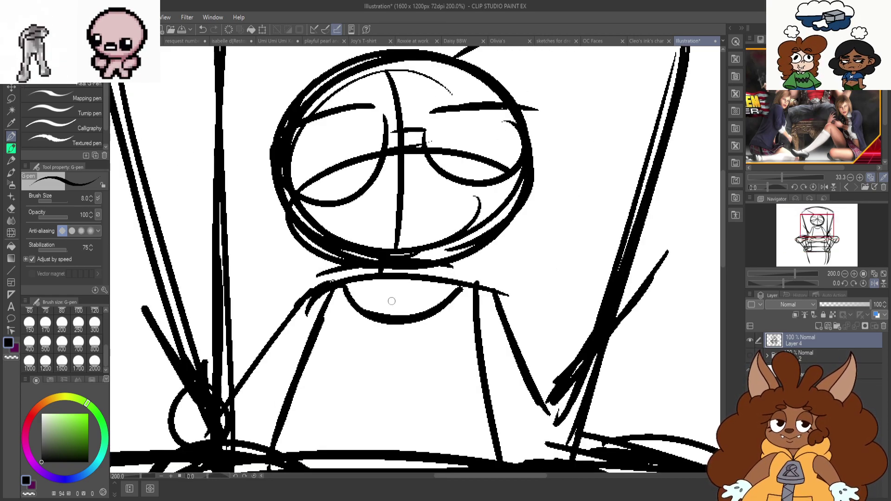
{"action": "scroll", "coordinate": [392, 316], "scroll_direction": "down", "scroll_amount": 2}
{"action": "scroll", "coordinate": [451, 250], "scroll_direction": "up", "scroll_amount": 1}
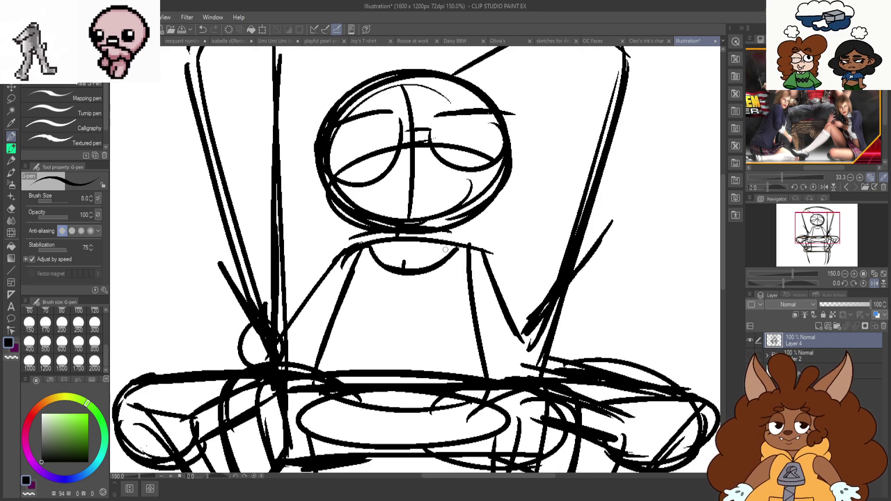
{"action": "left_click_drag", "start_coordinate": [326, 332], "coordinate": [314, 368]}
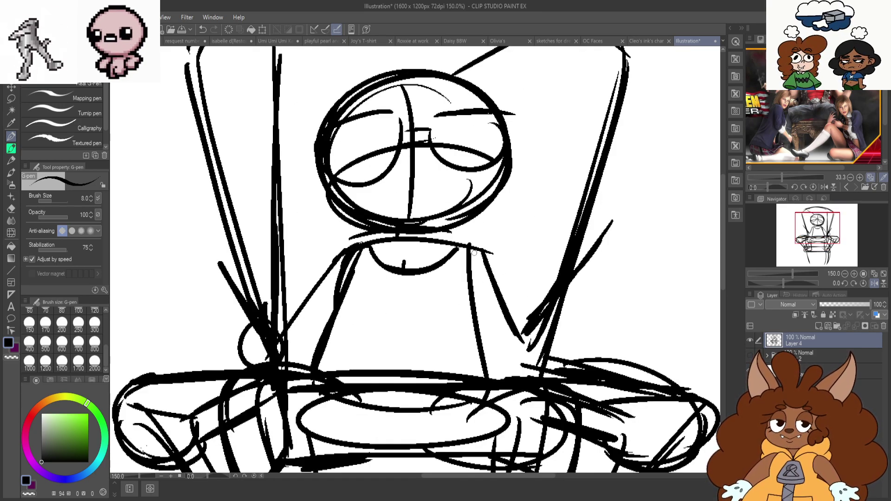
{"action": "left_click_drag", "start_coordinate": [476, 296], "coordinate": [488, 381]}
{"action": "scroll", "coordinate": [499, 218], "scroll_direction": "down", "scroll_amount": 2}
{"action": "scroll", "coordinate": [500, 218], "scroll_direction": "up", "scroll_amount": 1}
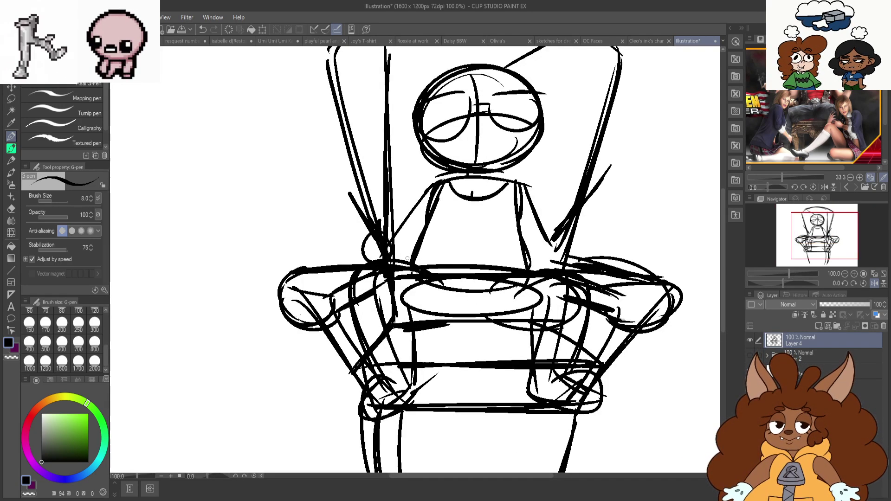
Add a small oval at the base of the torso, overlapping the top of the hips oval
{"action": "scroll", "coordinate": [433, 315], "scroll_direction": "up", "scroll_amount": 1}
{"action": "mouse_move", "coordinate": [439, 239]}
{"action": "left_mouse_down"}
{"action": "mouse_move", "coordinate": [507, 230]}
{"action": "mouse_move", "coordinate": [463, 267]}
{"action": "mouse_move", "coordinate": [512, 265]}
{"action": "left_mouse_up"}
{"action": "key", "text": "ctrl+z"}
{"action": "scroll", "coordinate": [493, 243], "scroll_direction": "down", "scroll_amount": 1}
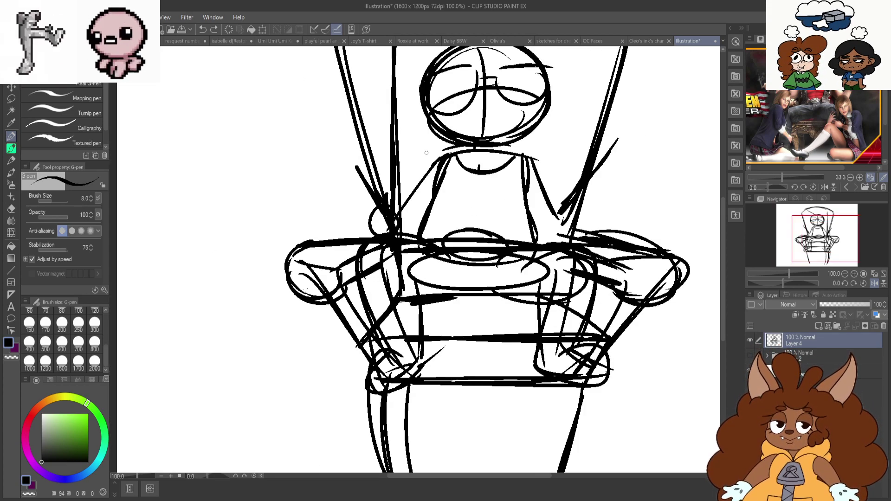
Flesh out both arms with rounded upper-arm contours and raised oval forearms beside the backrest
{"action": "scroll", "coordinate": [464, 160], "scroll_direction": "up", "scroll_amount": 1}
{"action": "mouse_move", "coordinate": [465, 159]}
{"action": "left_mouse_down"}
{"action": "mouse_move", "coordinate": [395, 207]}
{"action": "mouse_move", "coordinate": [394, 258]}
{"action": "left_mouse_up"}
{"action": "mouse_move", "coordinate": [380, 214]}
{"action": "left_mouse_down"}
{"action": "mouse_move", "coordinate": [326, 232]}
{"action": "mouse_move", "coordinate": [359, 274]}
{"action": "left_mouse_up"}
{"action": "scroll", "coordinate": [359, 274], "scroll_direction": "down", "scroll_amount": 1}
{"action": "scroll", "coordinate": [515, 209], "scroll_direction": "up", "scroll_amount": 1}
{"action": "left_click_drag", "start_coordinate": [483, 188], "coordinate": [526, 258]}
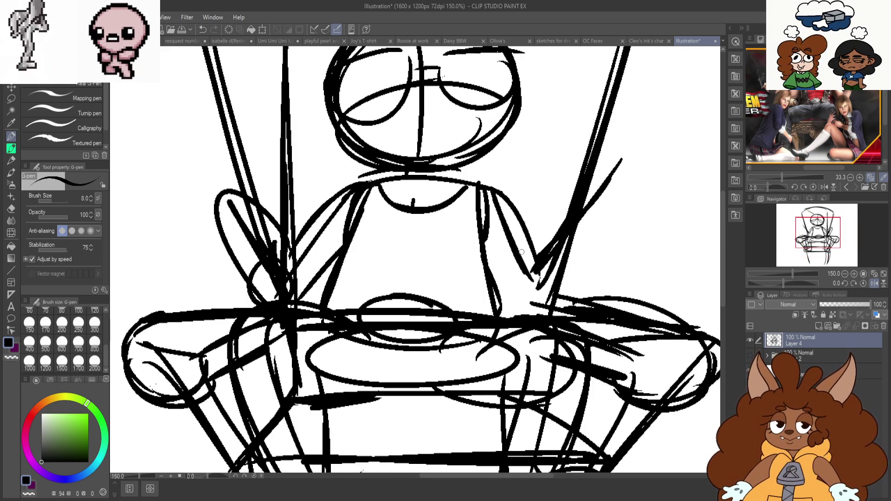
{"action": "mouse_move", "coordinate": [476, 206]}
{"action": "left_mouse_down"}
{"action": "mouse_move", "coordinate": [505, 294]}
{"action": "mouse_move", "coordinate": [500, 278]}
{"action": "mouse_move", "coordinate": [533, 245]}
{"action": "mouse_move", "coordinate": [569, 277]}
{"action": "mouse_move", "coordinate": [508, 285]}
{"action": "mouse_move", "coordinate": [600, 244]}
{"action": "mouse_move", "coordinate": [601, 180]}
{"action": "mouse_move", "coordinate": [518, 270]}
{"action": "mouse_move", "coordinate": [515, 240]}
{"action": "mouse_move", "coordinate": [474, 196]}
{"action": "mouse_move", "coordinate": [527, 226]}
{"action": "mouse_move", "coordinate": [489, 191]}
{"action": "mouse_move", "coordinate": [513, 297]}
{"action": "left_mouse_up"}
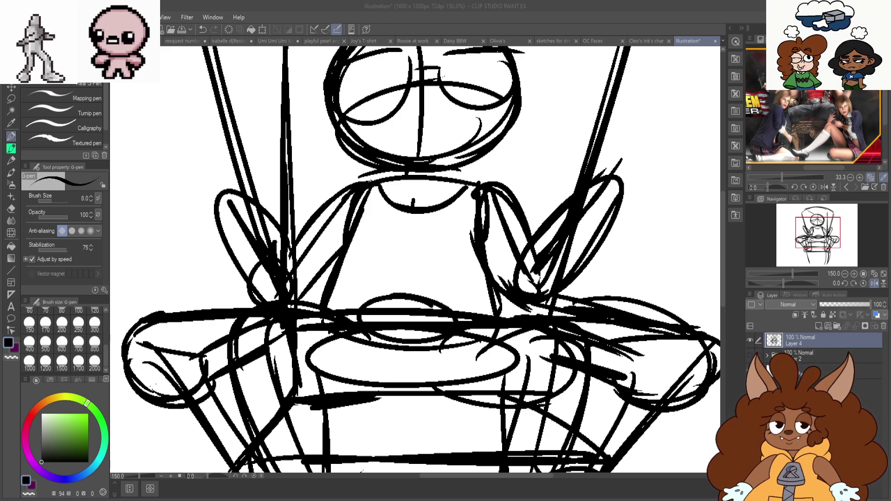
Sketch a large round form below the left armrest, with a diagonal line leading down to a wide oval
{"action": "scroll", "coordinate": [408, 326], "scroll_direction": "down", "scroll_amount": 4}
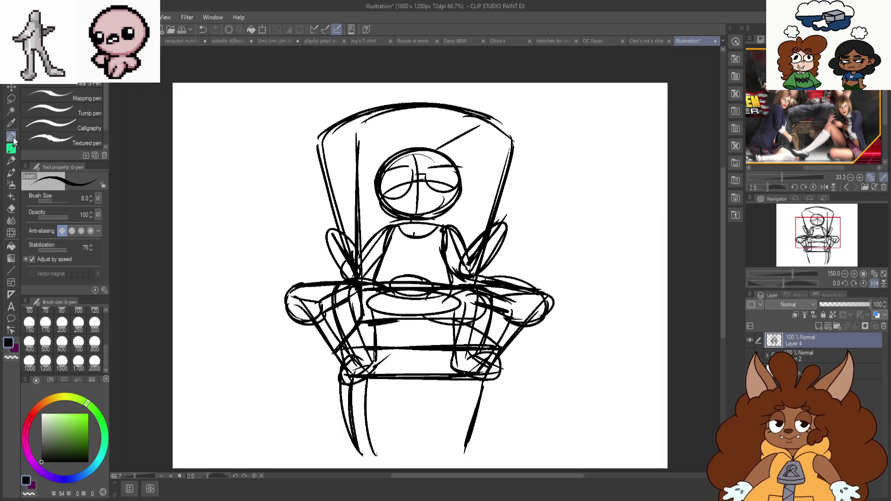
{"action": "scroll", "coordinate": [408, 327], "scroll_direction": "up", "scroll_amount": 3}
{"action": "mouse_move", "coordinate": [263, 169]}
{"action": "left_mouse_down"}
{"action": "mouse_move", "coordinate": [335, 169]}
{"action": "mouse_move", "coordinate": [297, 279]}
{"action": "mouse_move", "coordinate": [248, 311]}
{"action": "mouse_move", "coordinate": [225, 374]}
{"action": "left_mouse_up"}
{"action": "key", "text": "ctrl+z"}
{"action": "left_click_drag", "start_coordinate": [256, 296], "coordinate": [211, 368]}
{"action": "mouse_move", "coordinate": [262, 295]}
{"action": "left_mouse_down"}
{"action": "mouse_move", "coordinate": [246, 333]}
{"action": "mouse_move", "coordinate": [266, 362]}
{"action": "mouse_move", "coordinate": [164, 365]}
{"action": "mouse_move", "coordinate": [269, 400]}
{"action": "mouse_move", "coordinate": [223, 338]}
{"action": "mouse_move", "coordinate": [228, 405]}
{"action": "left_mouse_up"}
{"action": "scroll", "coordinate": [319, 237], "scroll_direction": "down", "scroll_amount": 1}
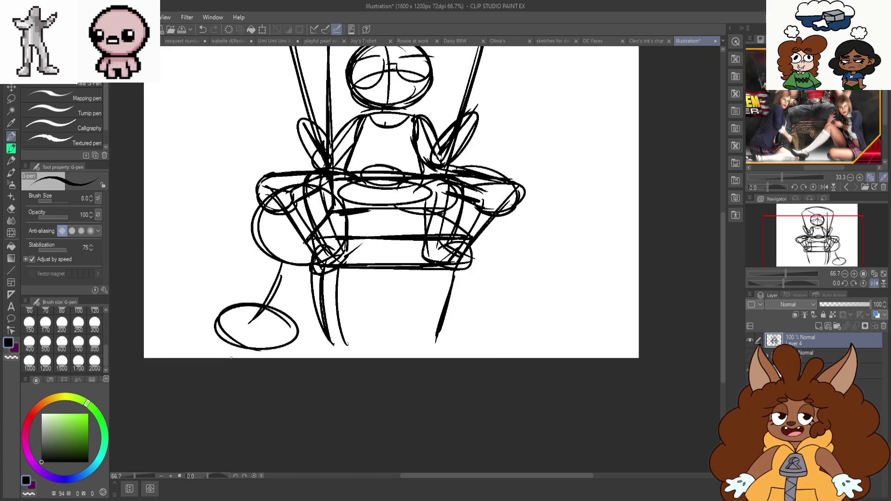
{"action": "scroll", "coordinate": [209, 353], "scroll_direction": "up", "scroll_amount": 2}
{"action": "mouse_move", "coordinate": [386, 296]}
{"action": "left_mouse_down"}
{"action": "mouse_move", "coordinate": [348, 279]}
{"action": "mouse_move", "coordinate": [258, 317]}
{"action": "left_mouse_up"}
{"action": "key", "text": "ctrl+z"}
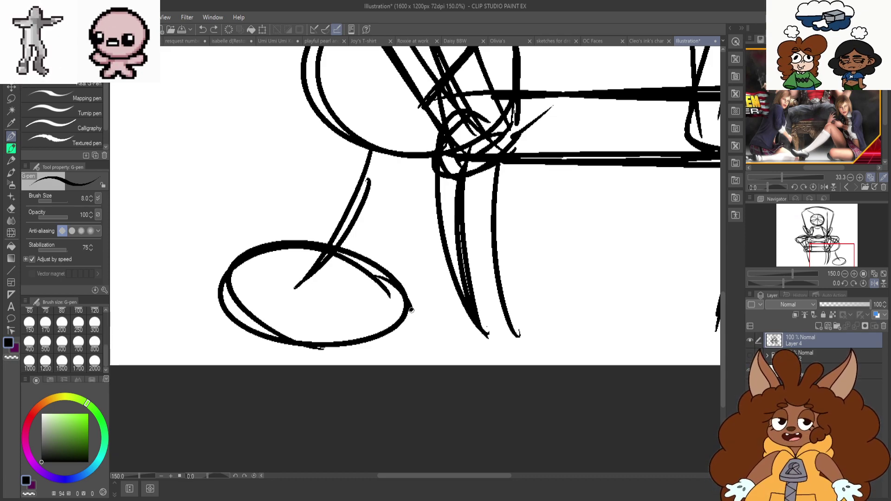
Thicken the lower oval's outline and draw a smaller oval inside it, undoing stray strokes
{"action": "left_click_drag", "start_coordinate": [409, 304], "coordinate": [291, 360]}
{"action": "mouse_move", "coordinate": [374, 311]}
{"action": "left_mouse_down"}
{"action": "mouse_move", "coordinate": [405, 342]}
{"action": "mouse_move", "coordinate": [253, 328]}
{"action": "mouse_move", "coordinate": [348, 325]}
{"action": "left_mouse_up"}
{"action": "key", "text": "ctrl+z"}
{"action": "mouse_move", "coordinate": [378, 275]}
{"action": "left_mouse_down"}
{"action": "mouse_move", "coordinate": [280, 293]}
{"action": "mouse_move", "coordinate": [376, 277]}
{"action": "mouse_move", "coordinate": [292, 274]}
{"action": "mouse_move", "coordinate": [256, 322]}
{"action": "mouse_move", "coordinate": [310, 325]}
{"action": "left_mouse_up"}
{"action": "mouse_move", "coordinate": [292, 253]}
{"action": "left_mouse_down"}
{"action": "mouse_move", "coordinate": [214, 298]}
{"action": "mouse_move", "coordinate": [304, 326]}
{"action": "mouse_move", "coordinate": [314, 357]}
{"action": "left_mouse_up"}
{"action": "key", "text": "ctrl+z"}
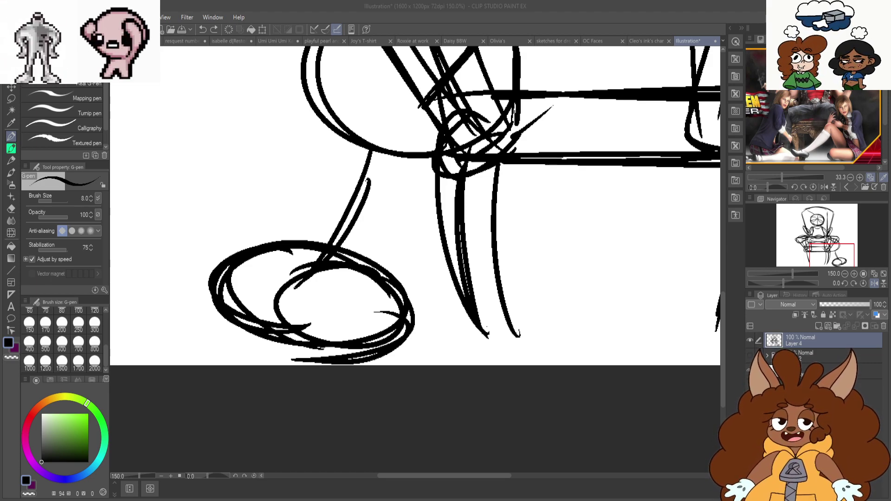
Connect the large round form to the lower oval with flaring side lines
{"action": "left_click_drag", "start_coordinate": [409, 160], "coordinate": [413, 321]}
{"action": "mouse_move", "coordinate": [343, 136]}
{"action": "left_mouse_down"}
{"action": "mouse_move", "coordinate": [257, 245]}
{"action": "mouse_move", "coordinate": [315, 185]}
{"action": "left_mouse_up"}
{"action": "mouse_move", "coordinate": [407, 151]}
{"action": "left_mouse_down"}
{"action": "mouse_move", "coordinate": [431, 192]}
{"action": "mouse_move", "coordinate": [414, 300]}
{"action": "left_mouse_up"}
{"action": "left_click_drag", "start_coordinate": [428, 247], "coordinate": [410, 167]}
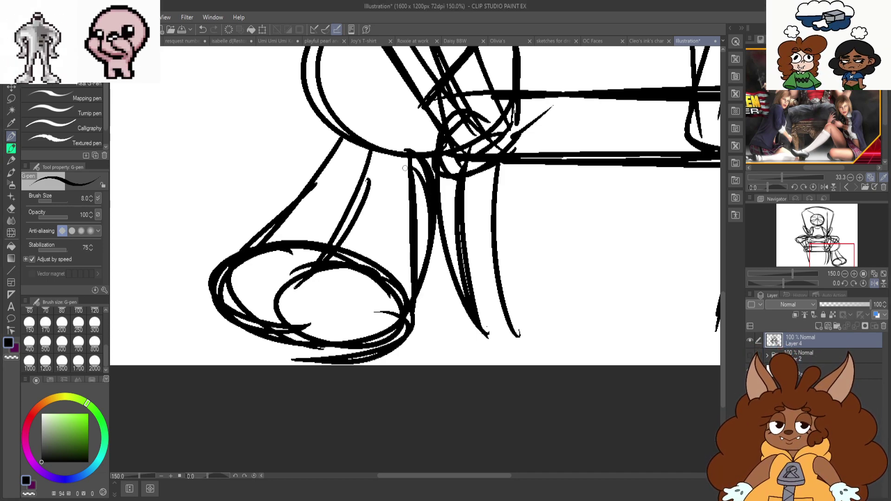
{"action": "left_click_drag", "start_coordinate": [345, 146], "coordinate": [268, 241]}
Lower the rough sketch layer's opacity to 19% and add a new layer above it
{"action": "scroll", "coordinate": [374, 291], "scroll_direction": "down", "scroll_amount": 4}
{"action": "scroll", "coordinate": [481, 197], "scroll_direction": "up", "scroll_amount": 1}
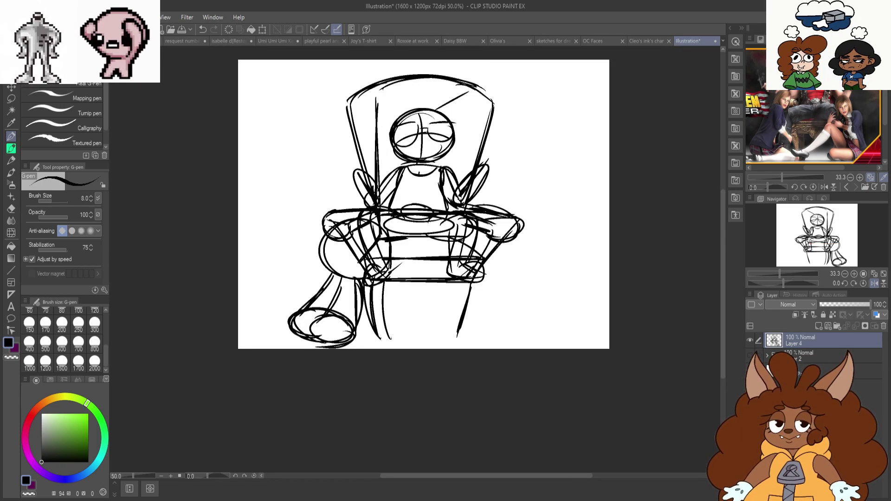
{"action": "scroll", "coordinate": [481, 197], "scroll_direction": "up", "scroll_amount": 1}
{"action": "mouse_move", "coordinate": [836, 305]}
{"action": "left_mouse_down"}
{"action": "mouse_move", "coordinate": [836, 313]}
{"action": "mouse_move", "coordinate": [829, 307]}
{"action": "left_mouse_up"}
{"action": "left_click", "coordinate": [819, 326]}
Start the refined throne with a short line at the left armrest and a backrest arch above the faded one
{"action": "left_click_drag", "start_coordinate": [314, 216], "coordinate": [331, 212]}
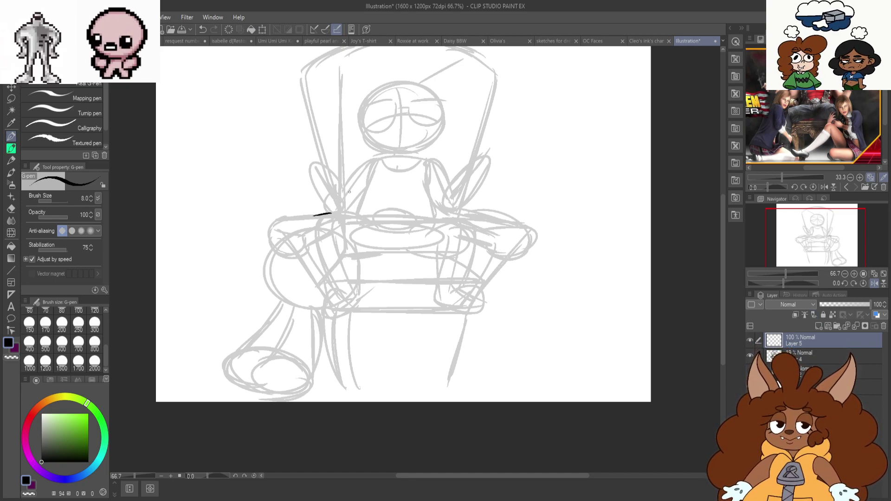
{"action": "scroll", "coordinate": [349, 192], "scroll_direction": "down", "scroll_amount": 1}
{"action": "scroll", "coordinate": [364, 46], "scroll_direction": "up", "scroll_amount": 1}
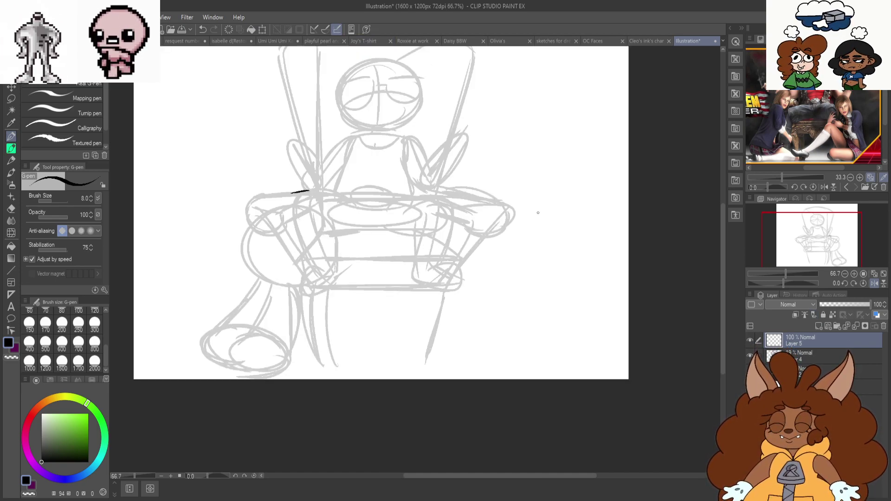
{"action": "key", "text": "ctrl+minus"}
{"action": "key", "text": "ctrl+minus"}
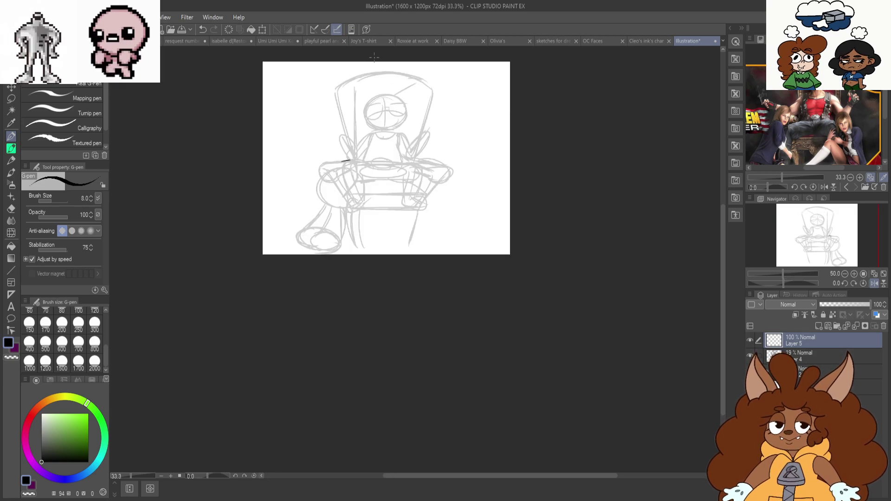
{"action": "key", "text": "ctrl+plus"}
{"action": "key", "text": "ctrl+plus"}
{"action": "left_click_drag", "start_coordinate": [354, 76], "coordinate": [467, 85]}
{"action": "left_click_drag", "start_coordinate": [319, 88], "coordinate": [447, 70]}
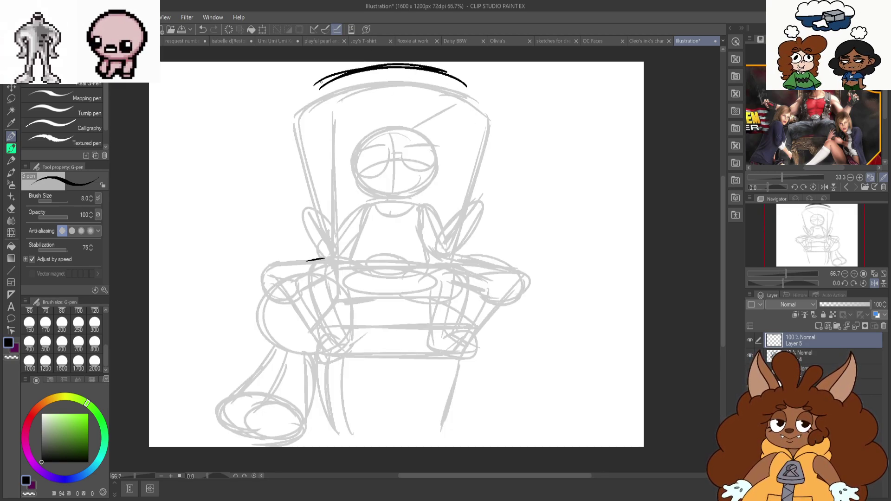
Draw the backrest's inner left and right sides down from the arch, undoing misplaced strokes
{"action": "mouse_move", "coordinate": [320, 225]}
{"action": "left_mouse_down"}
{"action": "mouse_move", "coordinate": [315, 99]}
{"action": "mouse_move", "coordinate": [319, 258]}
{"action": "left_mouse_up"}
{"action": "key", "text": "ctrl+z"}
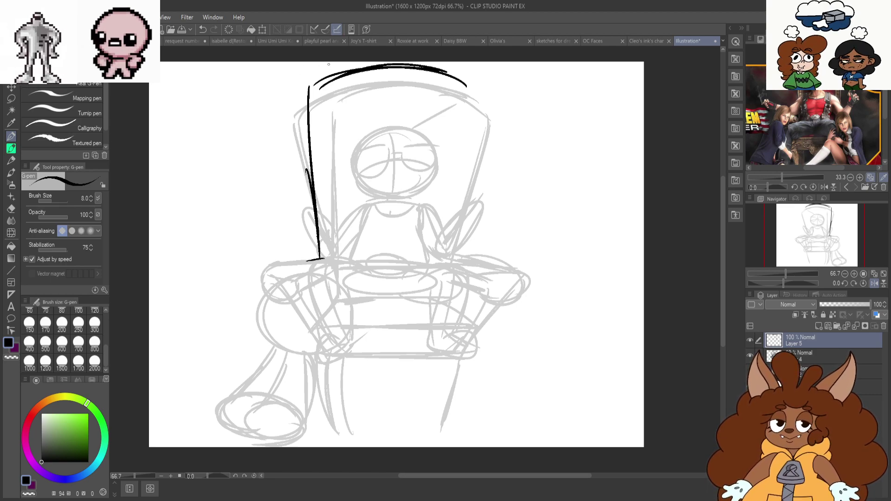
{"action": "left_click_drag", "start_coordinate": [292, 66], "coordinate": [300, 246]}
{"action": "key", "text": "ctrl+z"}
{"action": "left_click_drag", "start_coordinate": [310, 66], "coordinate": [309, 90]}
{"action": "mouse_move", "coordinate": [306, 90]}
{"action": "left_mouse_down"}
{"action": "mouse_move", "coordinate": [434, 84]}
{"action": "mouse_move", "coordinate": [314, 90]}
{"action": "mouse_move", "coordinate": [472, 89]}
{"action": "mouse_move", "coordinate": [484, 117]}
{"action": "mouse_move", "coordinate": [455, 248]}
{"action": "left_mouse_up"}
{"action": "key", "text": "ctrl+z"}
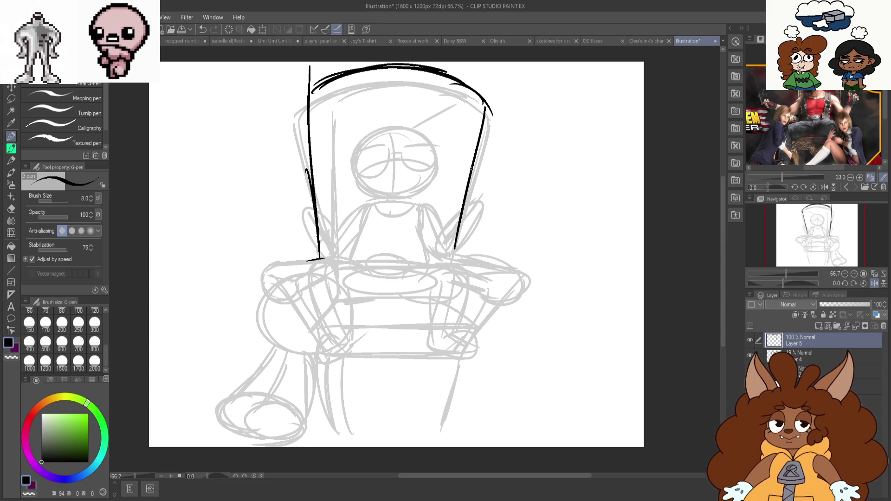
Add outer edge lines along both sides of the backrest and strengthen its inner arch
{"action": "left_click_drag", "start_coordinate": [512, 70], "coordinate": [470, 252]}
{"action": "left_click_drag", "start_coordinate": [508, 91], "coordinate": [467, 252]}
{"action": "mouse_move", "coordinate": [493, 68]}
{"action": "left_mouse_down"}
{"action": "mouse_move", "coordinate": [459, 245]}
{"action": "mouse_move", "coordinate": [495, 62]}
{"action": "left_mouse_up"}
{"action": "left_click_drag", "start_coordinate": [279, 65], "coordinate": [307, 258]}
{"action": "left_click_drag", "start_coordinate": [279, 70], "coordinate": [307, 259]}
{"action": "left_click_drag", "start_coordinate": [464, 76], "coordinate": [310, 123]}
Extend the backrest's left inner edge down to the seat and draw the seat's rear edge
{"action": "scroll", "coordinate": [400, 110], "scroll_direction": "down", "scroll_amount": 1}
{"action": "scroll", "coordinate": [352, 227], "scroll_direction": "up", "scroll_amount": 2}
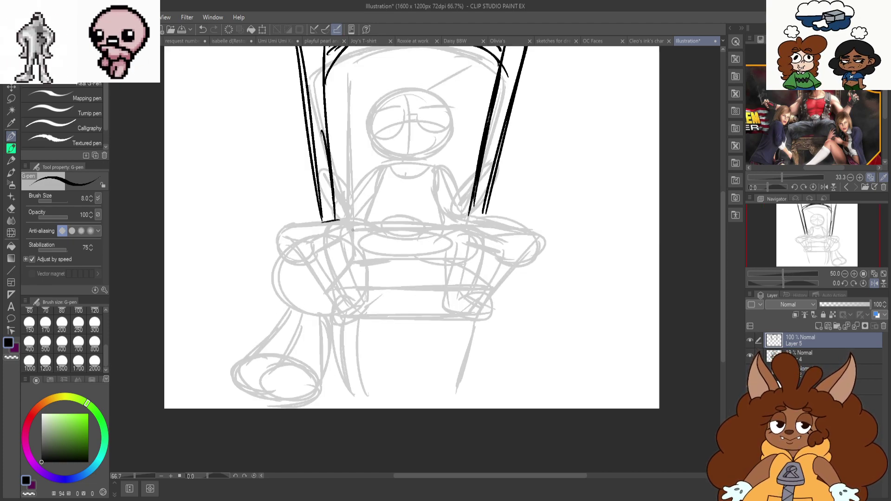
{"action": "left_click_drag", "start_coordinate": [328, 199], "coordinate": [337, 257]}
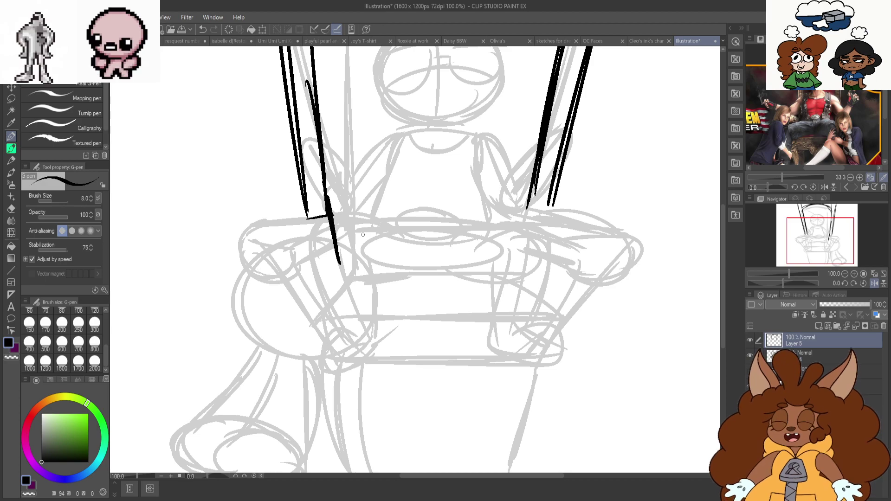
{"action": "left_click_drag", "start_coordinate": [332, 232], "coordinate": [333, 253]}
{"action": "left_click_drag", "start_coordinate": [335, 262], "coordinate": [511, 260]}
Try the seat's left side and front lines, and undo the rejected strokes
{"action": "mouse_move", "coordinate": [352, 256]}
{"action": "left_mouse_down"}
{"action": "mouse_move", "coordinate": [483, 259]}
{"action": "mouse_move", "coordinate": [437, 252]}
{"action": "mouse_move", "coordinate": [290, 312]}
{"action": "left_mouse_up"}
{"action": "mouse_move", "coordinate": [344, 268]}
{"action": "left_mouse_down"}
{"action": "mouse_move", "coordinate": [318, 286]}
{"action": "mouse_move", "coordinate": [339, 318]}
{"action": "mouse_move", "coordinate": [509, 319]}
{"action": "left_mouse_up"}
{"action": "key", "text": "ctrl+z"}
{"action": "key", "text": "ctrl+z"}
{"action": "left_click_drag", "start_coordinate": [304, 291], "coordinate": [309, 398]}
{"action": "scroll", "coordinate": [313, 238], "scroll_direction": "down", "scroll_amount": 2}
{"action": "key", "text": "ctrl+z"}
Draw the seat cushion with diagonal sides, a straight front edge and a front face
{"action": "mouse_move", "coordinate": [327, 226]}
{"action": "left_mouse_down"}
{"action": "mouse_move", "coordinate": [292, 288]}
{"action": "mouse_move", "coordinate": [301, 319]}
{"action": "left_mouse_up"}
{"action": "left_click_drag", "start_coordinate": [295, 268], "coordinate": [517, 264]}
{"action": "left_click_drag", "start_coordinate": [334, 267], "coordinate": [544, 269]}
{"action": "left_click_drag", "start_coordinate": [509, 214], "coordinate": [567, 261]}
{"action": "left_click_drag", "start_coordinate": [514, 225], "coordinate": [571, 267]}
{"action": "mouse_move", "coordinate": [557, 263]}
{"action": "left_mouse_down"}
{"action": "mouse_move", "coordinate": [555, 310]}
{"action": "mouse_move", "coordinate": [307, 315]}
{"action": "mouse_move", "coordinate": [467, 309]}
{"action": "left_mouse_up"}
Draw cylindrical armrests with round front ends on both sides of the seat, joined to the backrest
{"action": "scroll", "coordinate": [383, 309], "scroll_direction": "down", "scroll_amount": 1}
{"action": "scroll", "coordinate": [358, 240], "scroll_direction": "up", "scroll_amount": 2}
{"action": "mouse_move", "coordinate": [346, 210]}
{"action": "left_mouse_down"}
{"action": "mouse_move", "coordinate": [218, 253]}
{"action": "mouse_move", "coordinate": [178, 297]}
{"action": "mouse_move", "coordinate": [304, 353]}
{"action": "mouse_move", "coordinate": [197, 271]}
{"action": "left_mouse_up"}
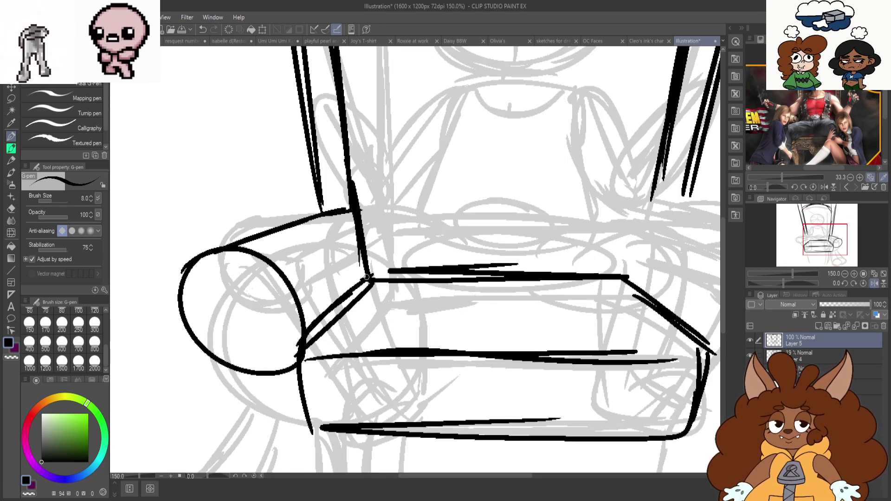
{"action": "left_click_drag", "start_coordinate": [367, 278], "coordinate": [290, 358]}
{"action": "scroll", "coordinate": [287, 325], "scroll_direction": "down", "scroll_amount": 1}
{"action": "mouse_move", "coordinate": [601, 292]}
{"action": "left_mouse_down"}
{"action": "mouse_move", "coordinate": [641, 316]}
{"action": "mouse_move", "coordinate": [617, 290]}
{"action": "left_mouse_up"}
{"action": "left_click_drag", "start_coordinate": [622, 291], "coordinate": [546, 245]}
{"action": "left_click_drag", "start_coordinate": [513, 296], "coordinate": [553, 248]}
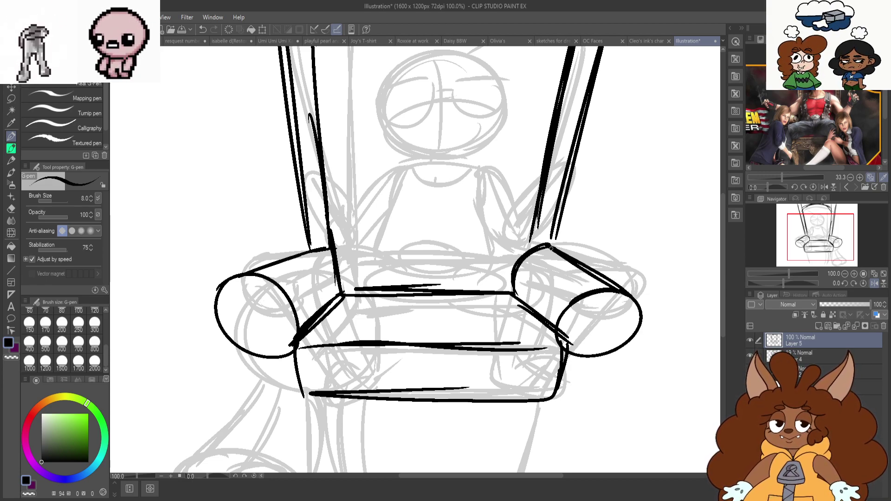
Thicken the outlines of both armrests, reinforcing their round fronts and the curves where they meet the backrest
{"action": "mouse_move", "coordinate": [213, 307]}
{"action": "left_mouse_down"}
{"action": "mouse_move", "coordinate": [293, 332]}
{"action": "mouse_move", "coordinate": [285, 353]}
{"action": "mouse_move", "coordinate": [241, 344]}
{"action": "mouse_move", "coordinate": [221, 311]}
{"action": "mouse_move", "coordinate": [247, 271]}
{"action": "left_mouse_up"}
{"action": "scroll", "coordinate": [583, 262], "scroll_direction": "up", "scroll_amount": 1}
{"action": "mouse_move", "coordinate": [666, 339]}
{"action": "left_mouse_down"}
{"action": "mouse_move", "coordinate": [606, 409]}
{"action": "mouse_move", "coordinate": [603, 274]}
{"action": "mouse_move", "coordinate": [503, 319]}
{"action": "left_mouse_up"}
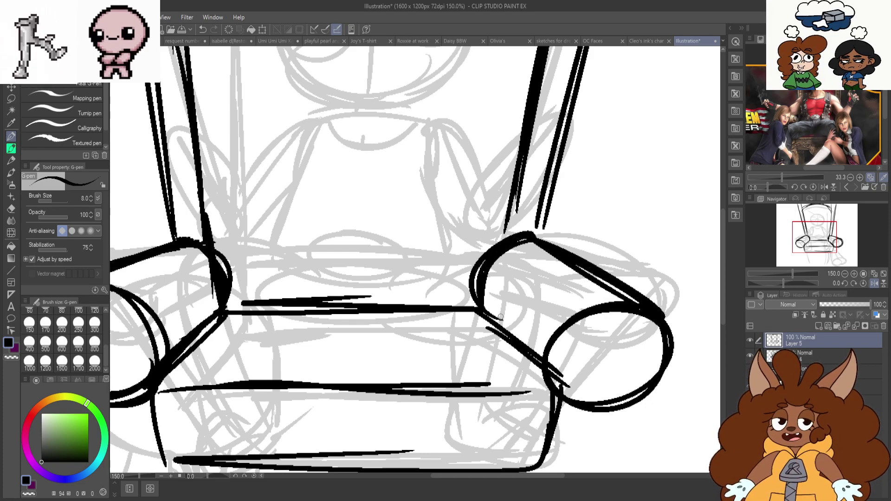
{"action": "scroll", "coordinate": [503, 318], "scroll_direction": "down", "scroll_amount": 4}
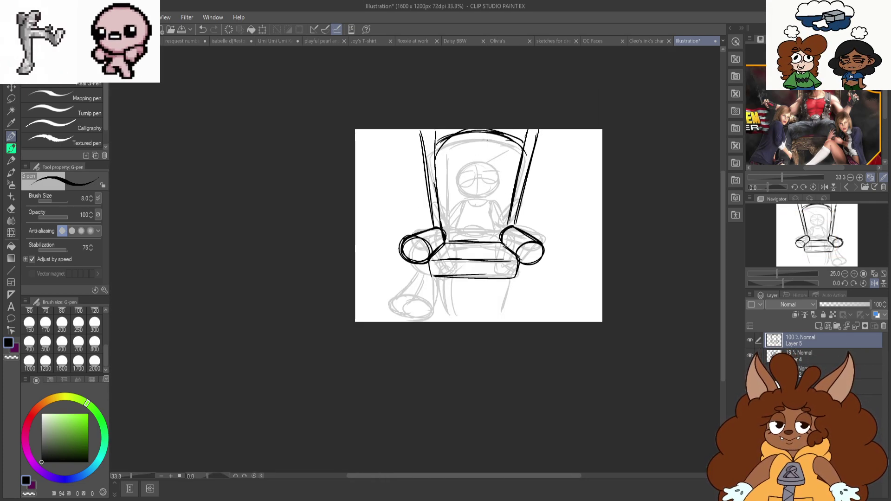
Scale the throne and figure sketch layers together to 85% and reposition them lower inside the canvas
{"action": "scroll", "coordinate": [508, 281], "scroll_direction": "down", "scroll_amount": 1}
{"action": "scroll", "coordinate": [577, 292], "scroll_direction": "up", "scroll_amount": 1}
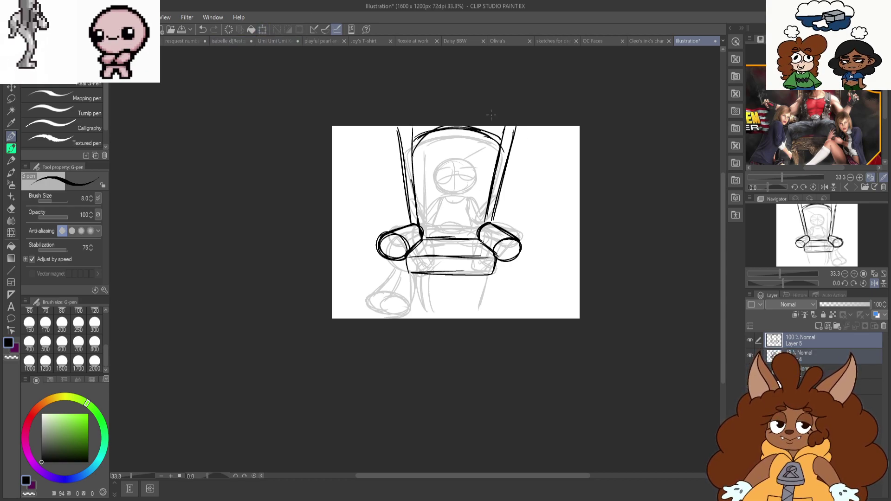
{"action": "left_click", "coordinate": [260, 32]}
{"action": "left_click_drag", "start_coordinate": [524, 126], "coordinate": [500, 155]}
{"action": "mouse_move", "coordinate": [486, 197]}
{"action": "left_mouse_down"}
{"action": "mouse_move", "coordinate": [505, 188]}
{"action": "mouse_move", "coordinate": [498, 192]}
{"action": "left_mouse_up"}
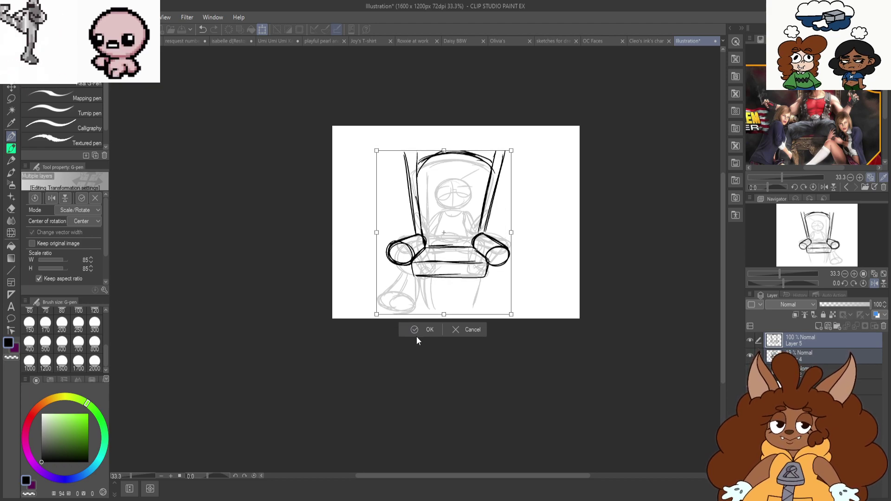
{"action": "key", "text": "Return"}
Reinforce the arch along the backrest's top and draw a round ball finial on each backrest post
{"action": "scroll", "coordinate": [486, 157], "scroll_direction": "up", "scroll_amount": 2}
{"action": "scroll", "coordinate": [487, 157], "scroll_direction": "up", "scroll_amount": 1}
{"action": "mouse_move", "coordinate": [488, 208]}
{"action": "left_mouse_down"}
{"action": "mouse_move", "coordinate": [426, 177]}
{"action": "mouse_move", "coordinate": [253, 202]}
{"action": "mouse_move", "coordinate": [213, 192]}
{"action": "mouse_move", "coordinate": [256, 188]}
{"action": "left_mouse_up"}
{"action": "mouse_move", "coordinate": [519, 160]}
{"action": "left_mouse_down"}
{"action": "mouse_move", "coordinate": [506, 202]}
{"action": "mouse_move", "coordinate": [470, 185]}
{"action": "mouse_move", "coordinate": [512, 203]}
{"action": "left_mouse_up"}
{"action": "left_click_drag", "start_coordinate": [543, 180], "coordinate": [486, 147]}
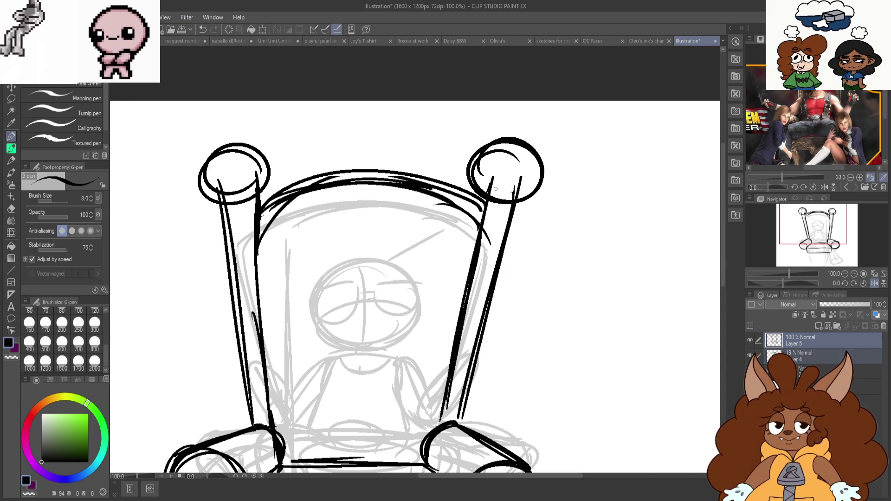
Draw a higher outer arch between the finials and a lower inner arch to form the backrest's top rail
{"action": "left_click_drag", "start_coordinate": [447, 173], "coordinate": [258, 207]}
{"action": "key", "text": "ctrl+z"}
{"action": "mouse_move", "coordinate": [486, 206]}
{"action": "left_mouse_down"}
{"action": "mouse_move", "coordinate": [322, 164]}
{"action": "mouse_move", "coordinate": [262, 191]}
{"action": "left_mouse_up"}
{"action": "mouse_move", "coordinate": [263, 191]}
{"action": "left_mouse_down"}
{"action": "mouse_move", "coordinate": [382, 163]}
{"action": "mouse_move", "coordinate": [485, 213]}
{"action": "left_mouse_up"}
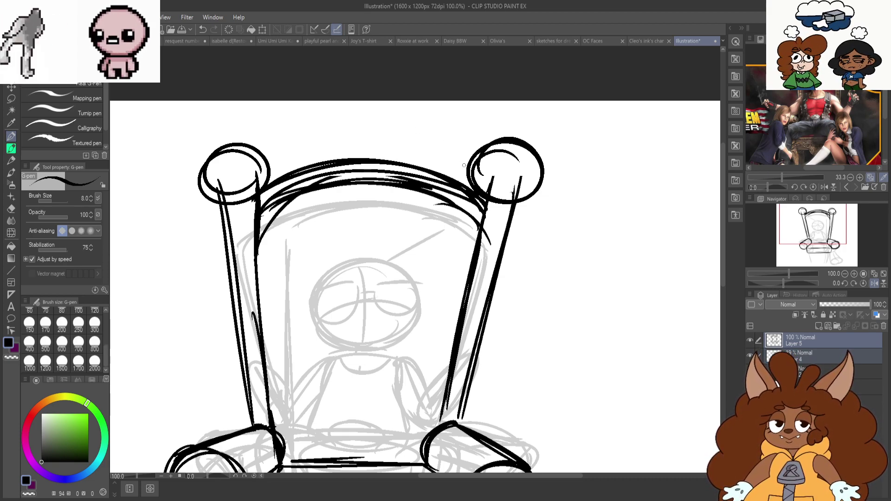
{"action": "mouse_move", "coordinate": [473, 234]}
{"action": "left_mouse_down"}
{"action": "mouse_move", "coordinate": [359, 210]}
{"action": "mouse_move", "coordinate": [263, 236]}
{"action": "left_mouse_up"}
{"action": "left_click_drag", "start_coordinate": [313, 214], "coordinate": [476, 245]}
{"action": "left_click_drag", "start_coordinate": [485, 201], "coordinate": [358, 160]}
Redraw the outer edge of the left backrest post and strengthen the right post's outer edge down to the armrests
{"action": "left_click_drag", "start_coordinate": [260, 215], "coordinate": [271, 426]}
{"action": "key", "text": "ctrl+z"}
{"action": "left_click_drag", "start_coordinate": [215, 195], "coordinate": [243, 434]}
{"action": "key", "text": "ctrl+z"}
{"action": "left_click_drag", "start_coordinate": [210, 199], "coordinate": [246, 425]}
{"action": "left_click_drag", "start_coordinate": [514, 225], "coordinate": [461, 418]}
{"action": "scroll", "coordinate": [504, 158], "scroll_direction": "down", "scroll_amount": 2}
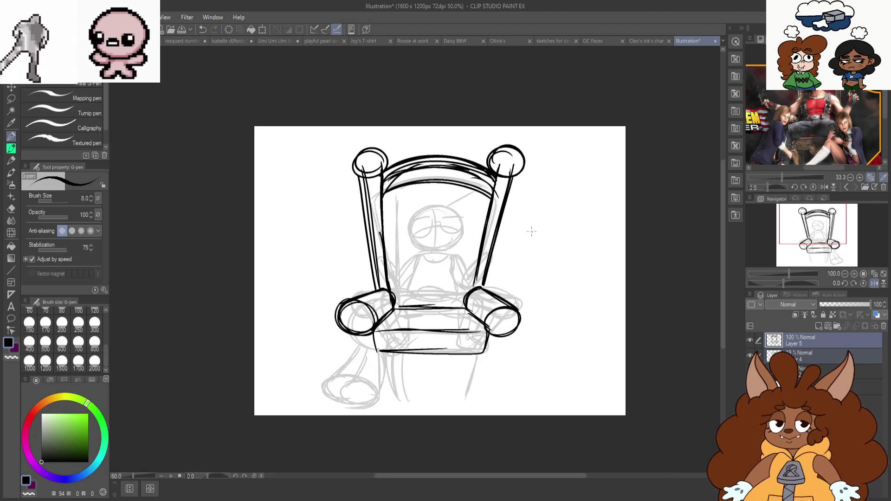
Strengthen the armrest contours, reworking the left armrest's inner curve and adding a short shading line on it
{"action": "scroll", "coordinate": [520, 307], "scroll_direction": "up", "scroll_amount": 3}
{"action": "mouse_move", "coordinate": [502, 312]}
{"action": "left_mouse_down"}
{"action": "mouse_move", "coordinate": [403, 341]}
{"action": "mouse_move", "coordinate": [508, 334]}
{"action": "left_mouse_up"}
{"action": "mouse_move", "coordinate": [478, 283]}
{"action": "left_mouse_down"}
{"action": "mouse_move", "coordinate": [390, 229]}
{"action": "mouse_move", "coordinate": [350, 304]}
{"action": "left_mouse_up"}
{"action": "scroll", "coordinate": [268, 248], "scroll_direction": "down", "scroll_amount": 1}
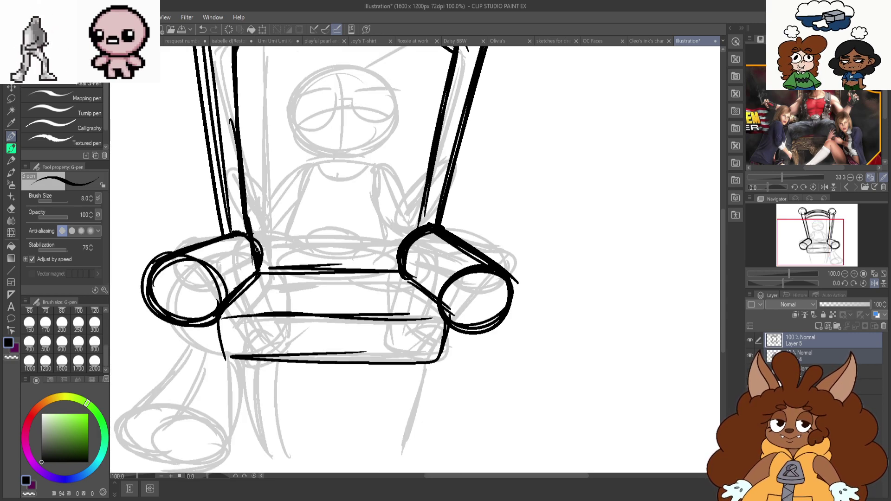
{"action": "mouse_move", "coordinate": [247, 230]}
{"action": "left_mouse_down"}
{"action": "mouse_move", "coordinate": [248, 290]}
{"action": "mouse_move", "coordinate": [224, 312]}
{"action": "left_mouse_up"}
{"action": "key", "text": "ctrl+z"}
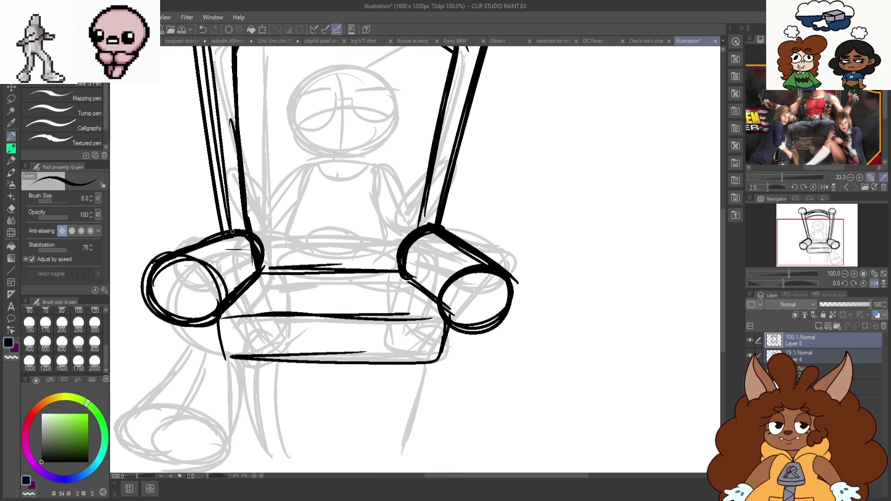
{"action": "left_click_drag", "start_coordinate": [144, 281], "coordinate": [200, 271]}
Firm up the seat's front edge and sides and draw a curved lower edge beneath the seat's front face
{"action": "scroll", "coordinate": [281, 265], "scroll_direction": "down", "scroll_amount": 2}
{"action": "scroll", "coordinate": [258, 347], "scroll_direction": "up", "scroll_amount": 2}
{"action": "mouse_move", "coordinate": [233, 234]}
{"action": "left_mouse_down"}
{"action": "mouse_move", "coordinate": [251, 286]}
{"action": "mouse_move", "coordinate": [456, 291]}
{"action": "left_mouse_up"}
{"action": "mouse_move", "coordinate": [254, 282]}
{"action": "left_mouse_down"}
{"action": "mouse_move", "coordinate": [419, 294]}
{"action": "mouse_move", "coordinate": [461, 286]}
{"action": "left_mouse_up"}
{"action": "mouse_move", "coordinate": [470, 237]}
{"action": "left_mouse_down"}
{"action": "mouse_move", "coordinate": [251, 237]}
{"action": "mouse_move", "coordinate": [445, 296]}
{"action": "left_mouse_up"}
Draw the throne's left front leg tapering down from the seat corner to an outward-curling scroll foot
{"action": "mouse_move", "coordinate": [253, 286]}
{"action": "left_mouse_down"}
{"action": "mouse_move", "coordinate": [290, 383]}
{"action": "mouse_move", "coordinate": [306, 363]}
{"action": "left_mouse_up"}
{"action": "key", "text": "ctrl+z"}
{"action": "key", "text": "ctrl+z"}
{"action": "left_click_drag", "start_coordinate": [248, 282], "coordinate": [263, 328]}
{"action": "left_click_drag", "start_coordinate": [291, 374], "coordinate": [276, 285]}
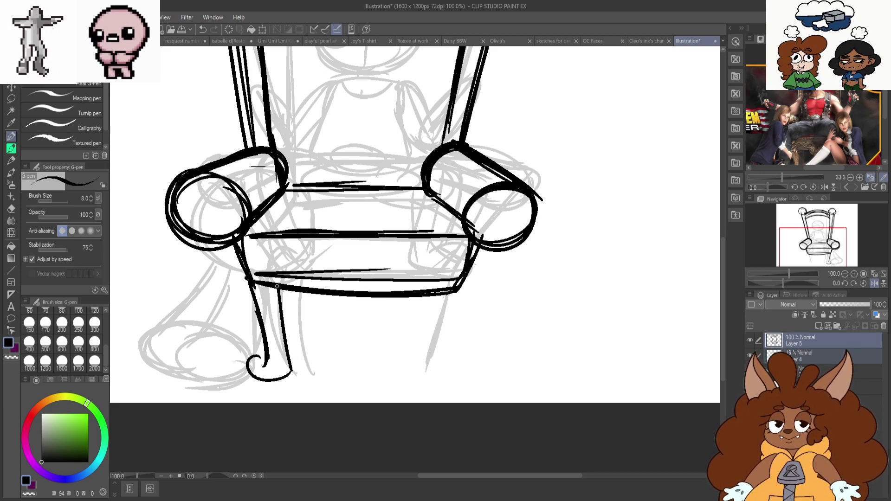
Draw the mirrored right front leg with an outward-curling scroll foot and touch up the left foot
{"action": "left_click_drag", "start_coordinate": [443, 364], "coordinate": [462, 284]}
{"action": "left_click_drag", "start_coordinate": [455, 349], "coordinate": [435, 379]}
{"action": "left_click_drag", "start_coordinate": [439, 298], "coordinate": [423, 381]}
{"action": "left_click_drag", "start_coordinate": [424, 377], "coordinate": [457, 369]}
{"action": "mouse_move", "coordinate": [432, 327]}
{"action": "left_mouse_down"}
{"action": "mouse_move", "coordinate": [427, 341]}
{"action": "mouse_move", "coordinate": [457, 372]}
{"action": "left_mouse_up"}
{"action": "left_click_drag", "start_coordinate": [265, 355], "coordinate": [284, 374]}
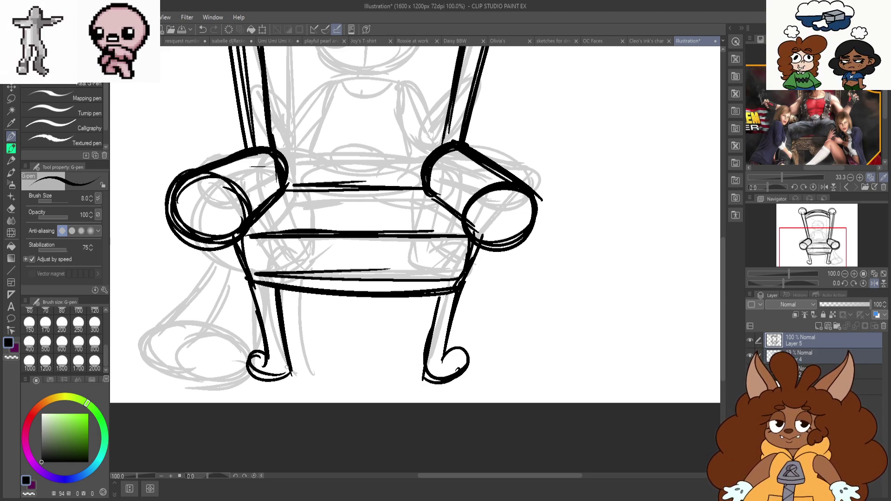
Draw two shorter rear legs under the seat, just inside the front legs, replacing the rejected strokes
{"action": "mouse_move", "coordinate": [295, 289]}
{"action": "left_mouse_down"}
{"action": "mouse_move", "coordinate": [306, 344]}
{"action": "mouse_move", "coordinate": [300, 322]}
{"action": "mouse_move", "coordinate": [301, 334]}
{"action": "mouse_move", "coordinate": [288, 340]}
{"action": "mouse_move", "coordinate": [315, 341]}
{"action": "left_mouse_up"}
{"action": "key", "text": "ctrl+z"}
{"action": "key", "text": "ctrl+z"}
{"action": "key", "text": "ctrl+z"}
{"action": "key", "text": "ctrl+z"}
{"action": "mouse_move", "coordinate": [281, 293]}
{"action": "left_mouse_down"}
{"action": "mouse_move", "coordinate": [283, 343]}
{"action": "mouse_move", "coordinate": [306, 345]}
{"action": "left_mouse_up"}
{"action": "mouse_move", "coordinate": [421, 295]}
{"action": "left_mouse_down"}
{"action": "mouse_move", "coordinate": [411, 341]}
{"action": "mouse_move", "coordinate": [424, 335]}
{"action": "left_mouse_up"}
{"action": "mouse_move", "coordinate": [423, 332]}
{"action": "left_mouse_down"}
{"action": "mouse_move", "coordinate": [422, 346]}
{"action": "mouse_move", "coordinate": [425, 338]}
{"action": "left_mouse_up"}
Thicken the seat's curved bottom edge and darken the outer contours running from the seat sides into the front legs
{"action": "scroll", "coordinate": [427, 301], "scroll_direction": "down", "scroll_amount": 1}
{"action": "scroll", "coordinate": [350, 278], "scroll_direction": "up", "scroll_amount": 1}
{"action": "mouse_move", "coordinate": [277, 271]}
{"action": "left_mouse_down"}
{"action": "mouse_move", "coordinate": [301, 305]}
{"action": "mouse_move", "coordinate": [522, 295]}
{"action": "left_mouse_up"}
{"action": "scroll", "coordinate": [511, 218], "scroll_direction": "down", "scroll_amount": 2}
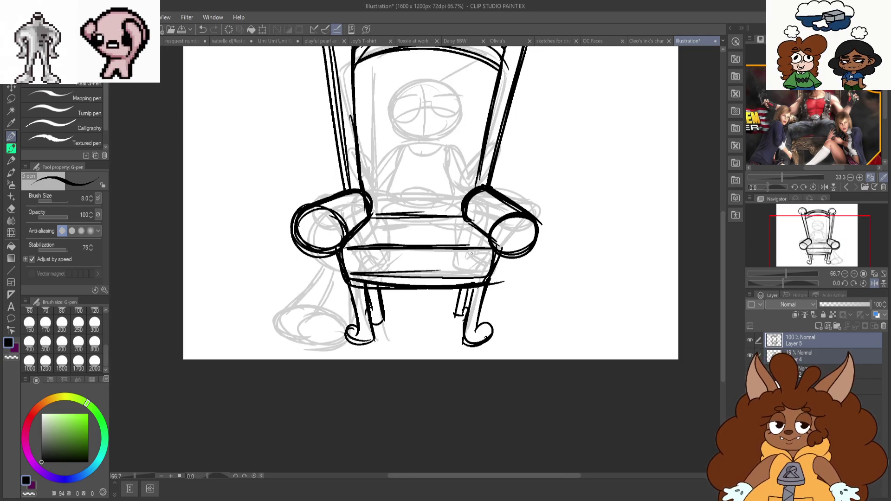
{"action": "scroll", "coordinate": [511, 218], "scroll_direction": "up", "scroll_amount": 2}
{"action": "left_click_drag", "start_coordinate": [513, 265], "coordinate": [475, 371]}
{"action": "left_click_drag", "start_coordinate": [278, 268], "coordinate": [303, 363]}
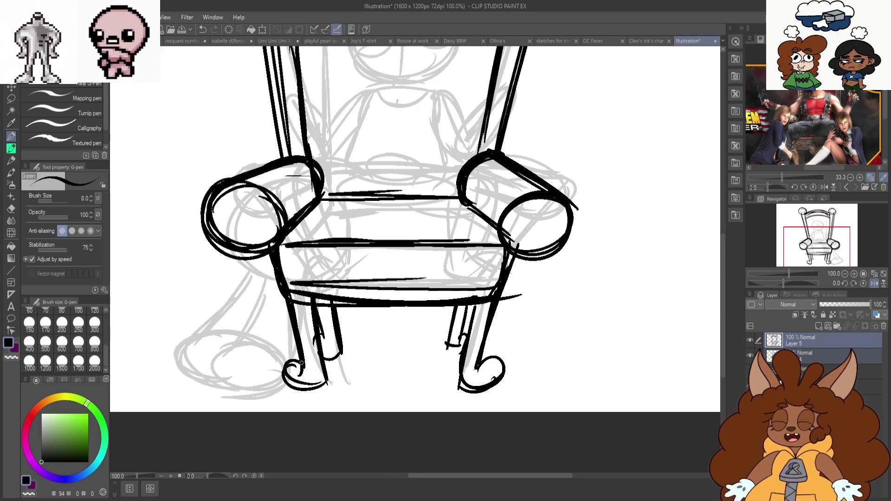
Draw small round upholstery buttons in the upper left and upper right corners of the backrest panel
{"action": "scroll", "coordinate": [320, 362], "scroll_direction": "down", "scroll_amount": 2}
{"action": "scroll", "coordinate": [372, 109], "scroll_direction": "up", "scroll_amount": 2}
{"action": "left_click_drag", "start_coordinate": [304, 201], "coordinate": [302, 201]}
{"action": "left_click_drag", "start_coordinate": [469, 214], "coordinate": [471, 206]}
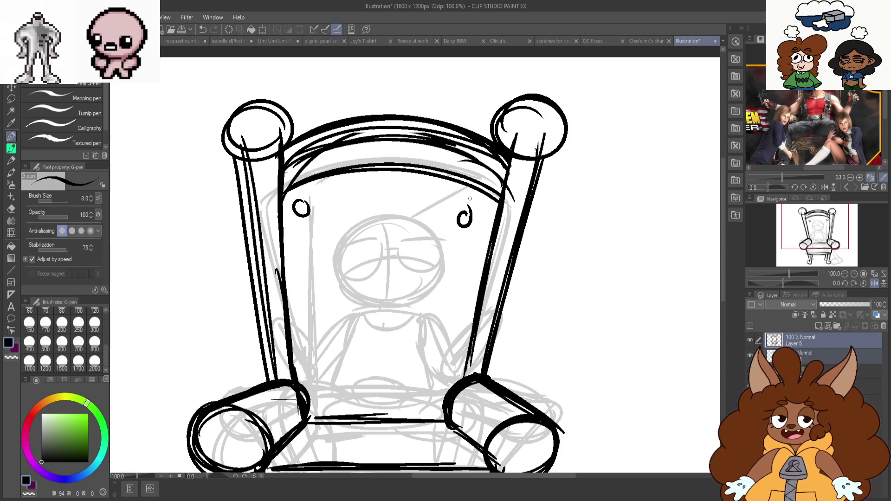